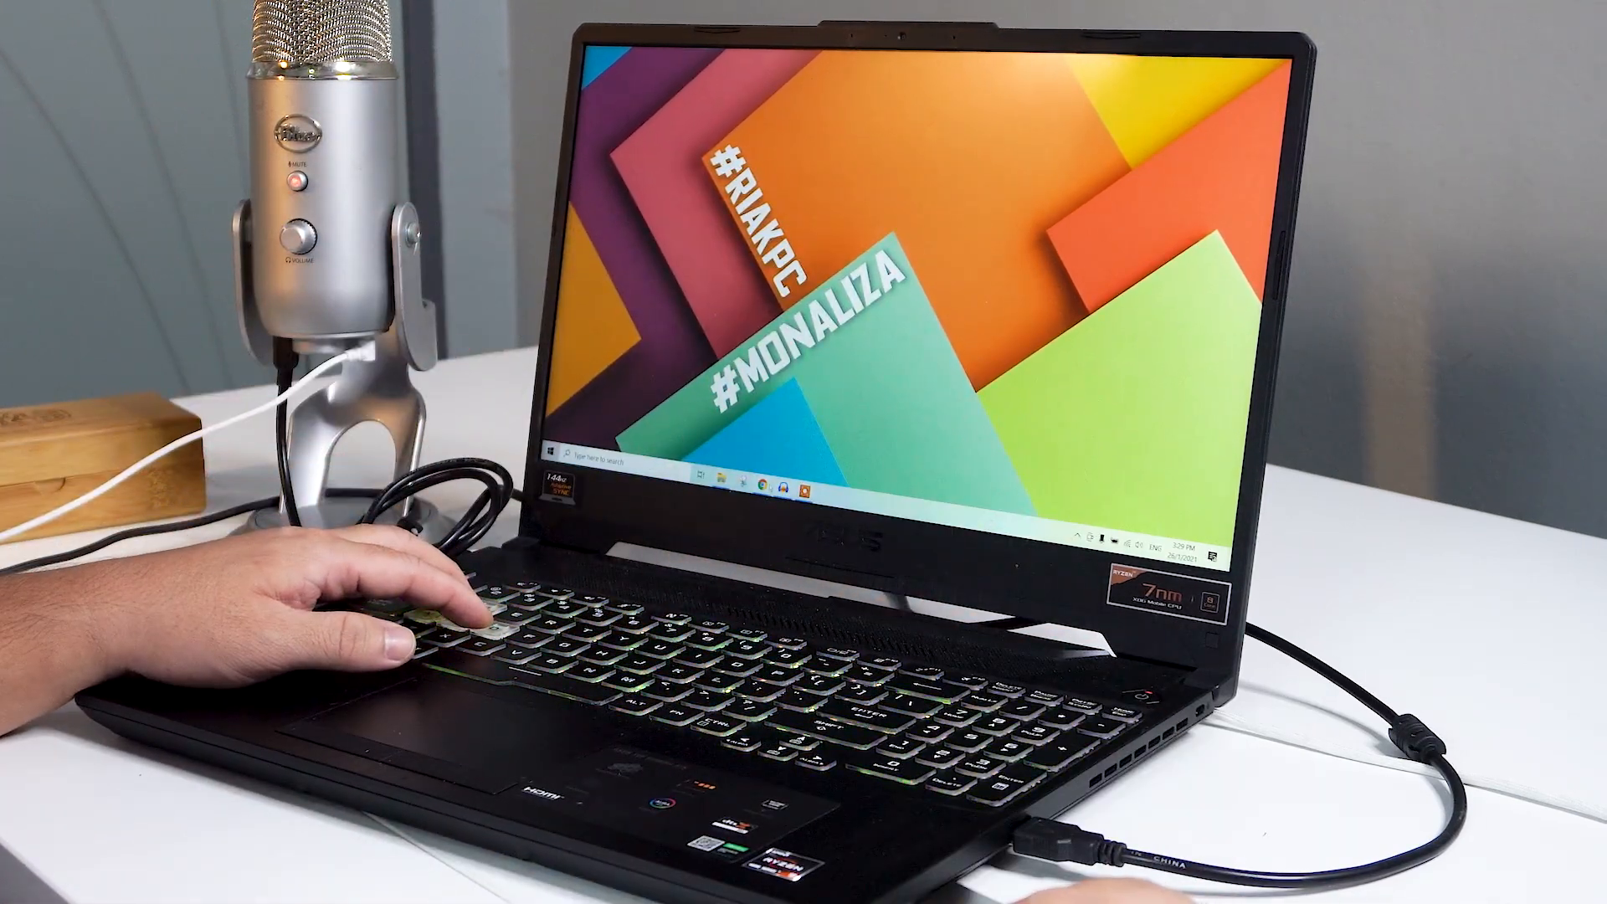
# Download the OBS Studio 26.1.1 Windows installer from obsproject.com and finish its setup with OBS Studio launched.
pyautogui.moveTo(762, 485)
pyautogui.click(817, 444)
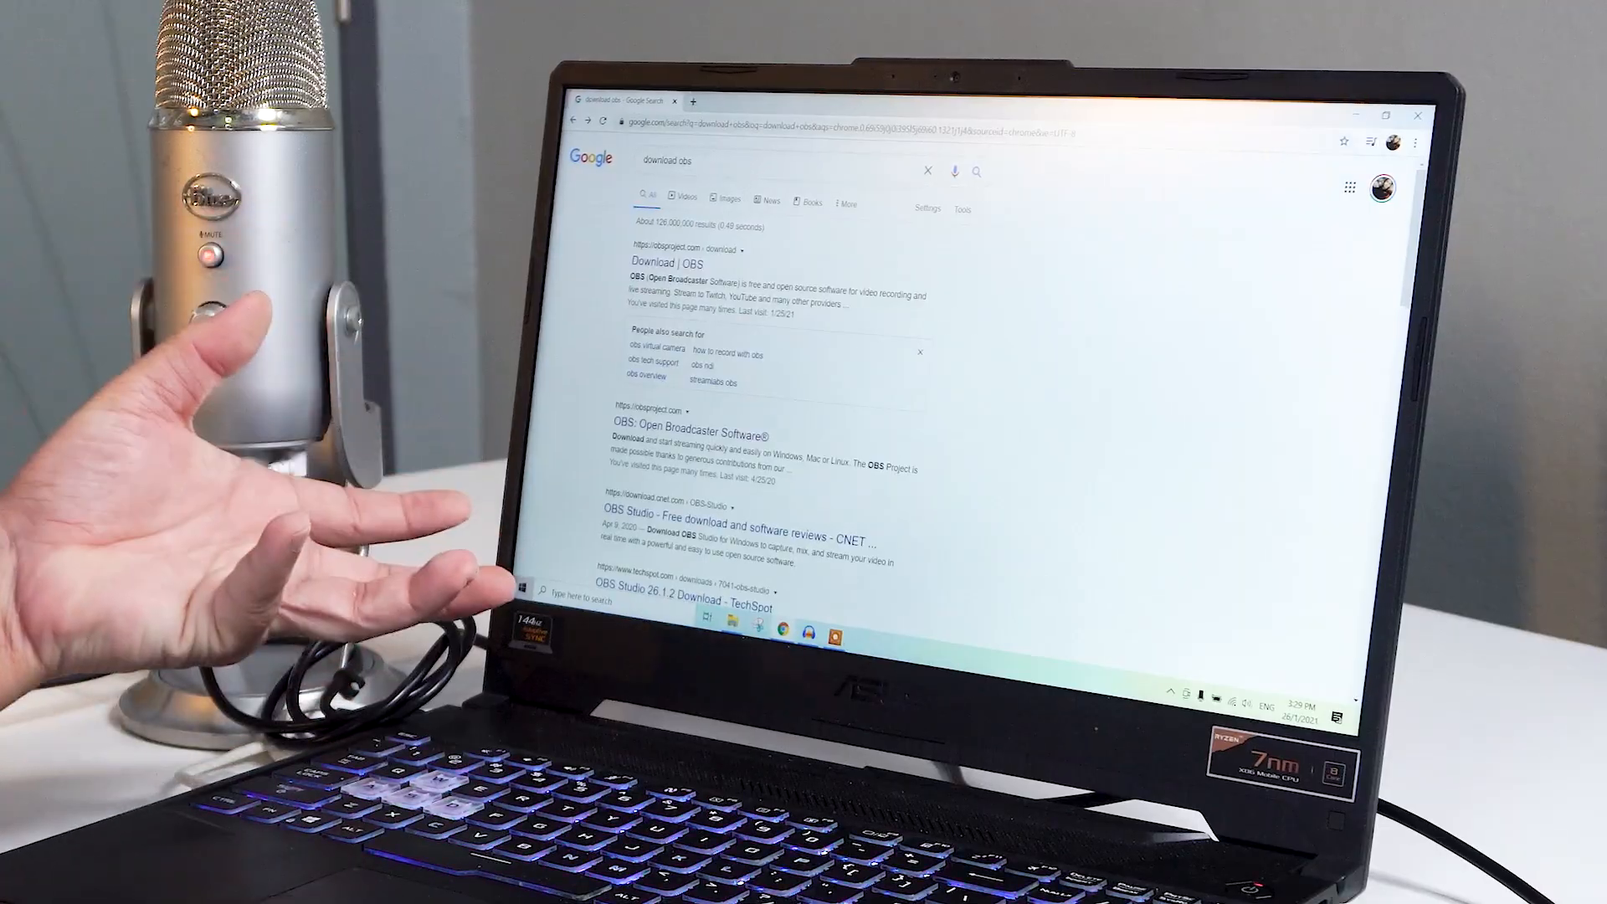
pyautogui.click(698, 266)
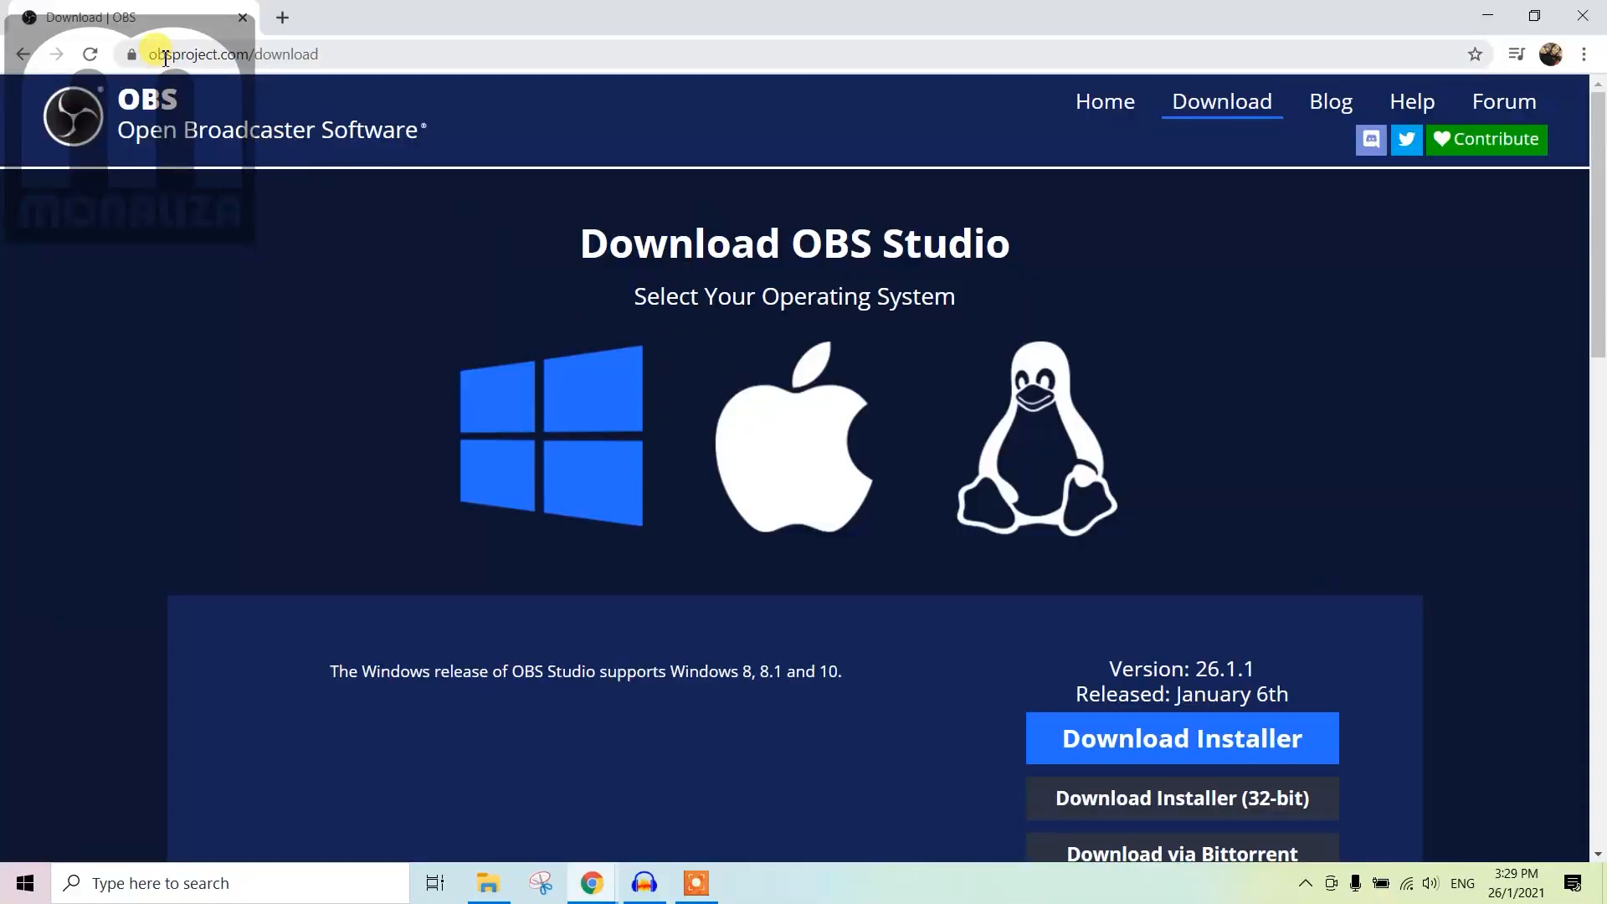
pyautogui.scroll(-1, 951, 424)
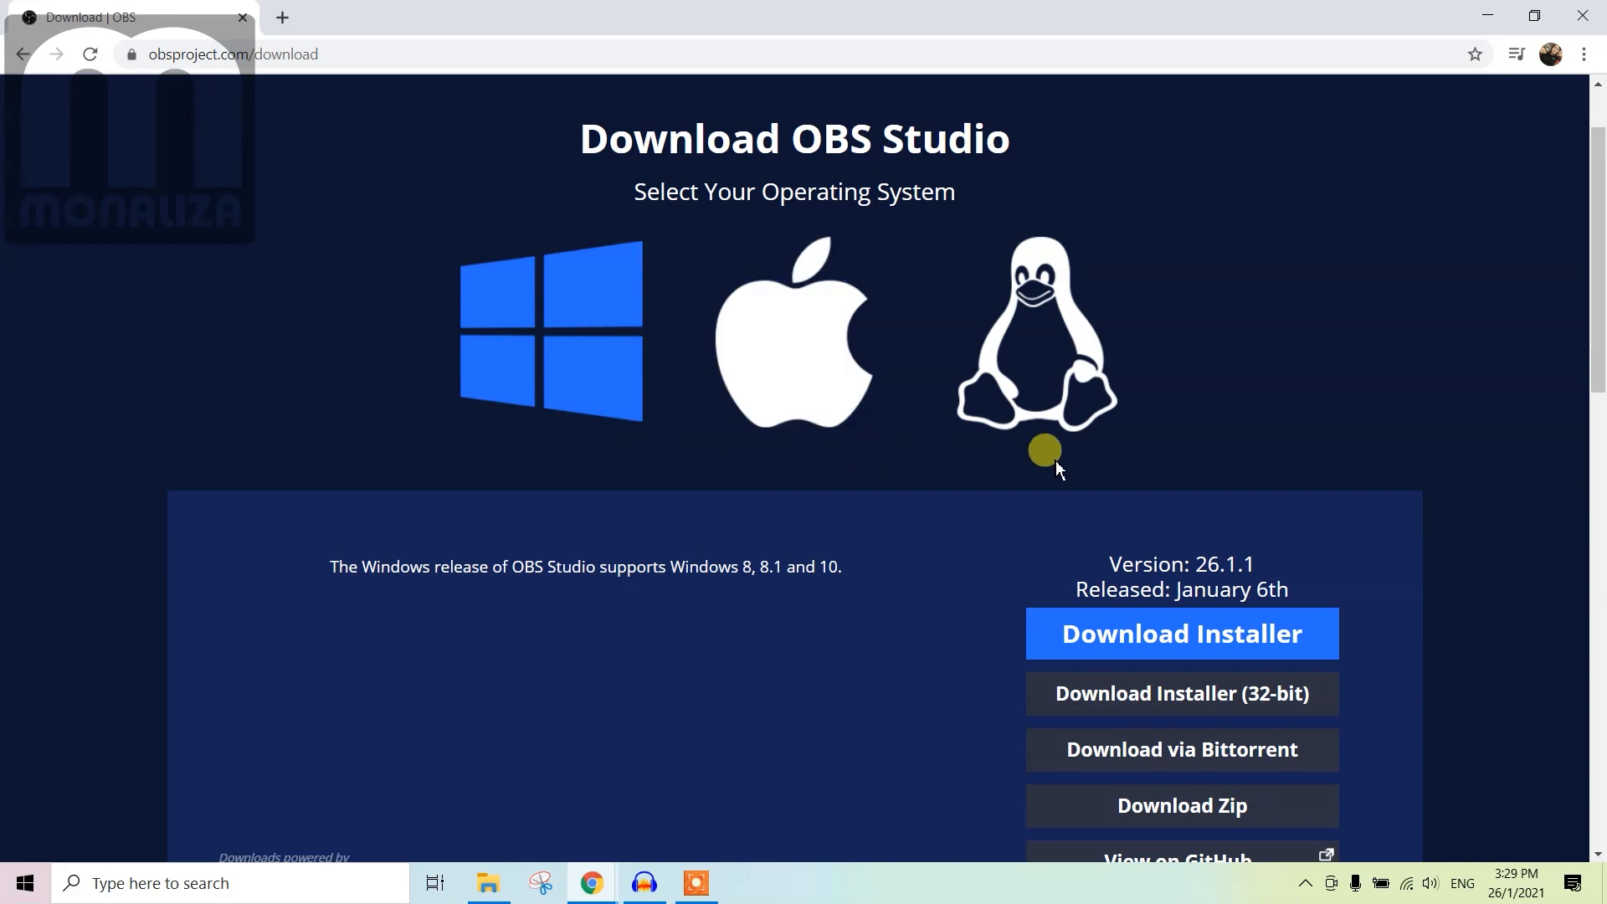
pyautogui.click(1141, 636)
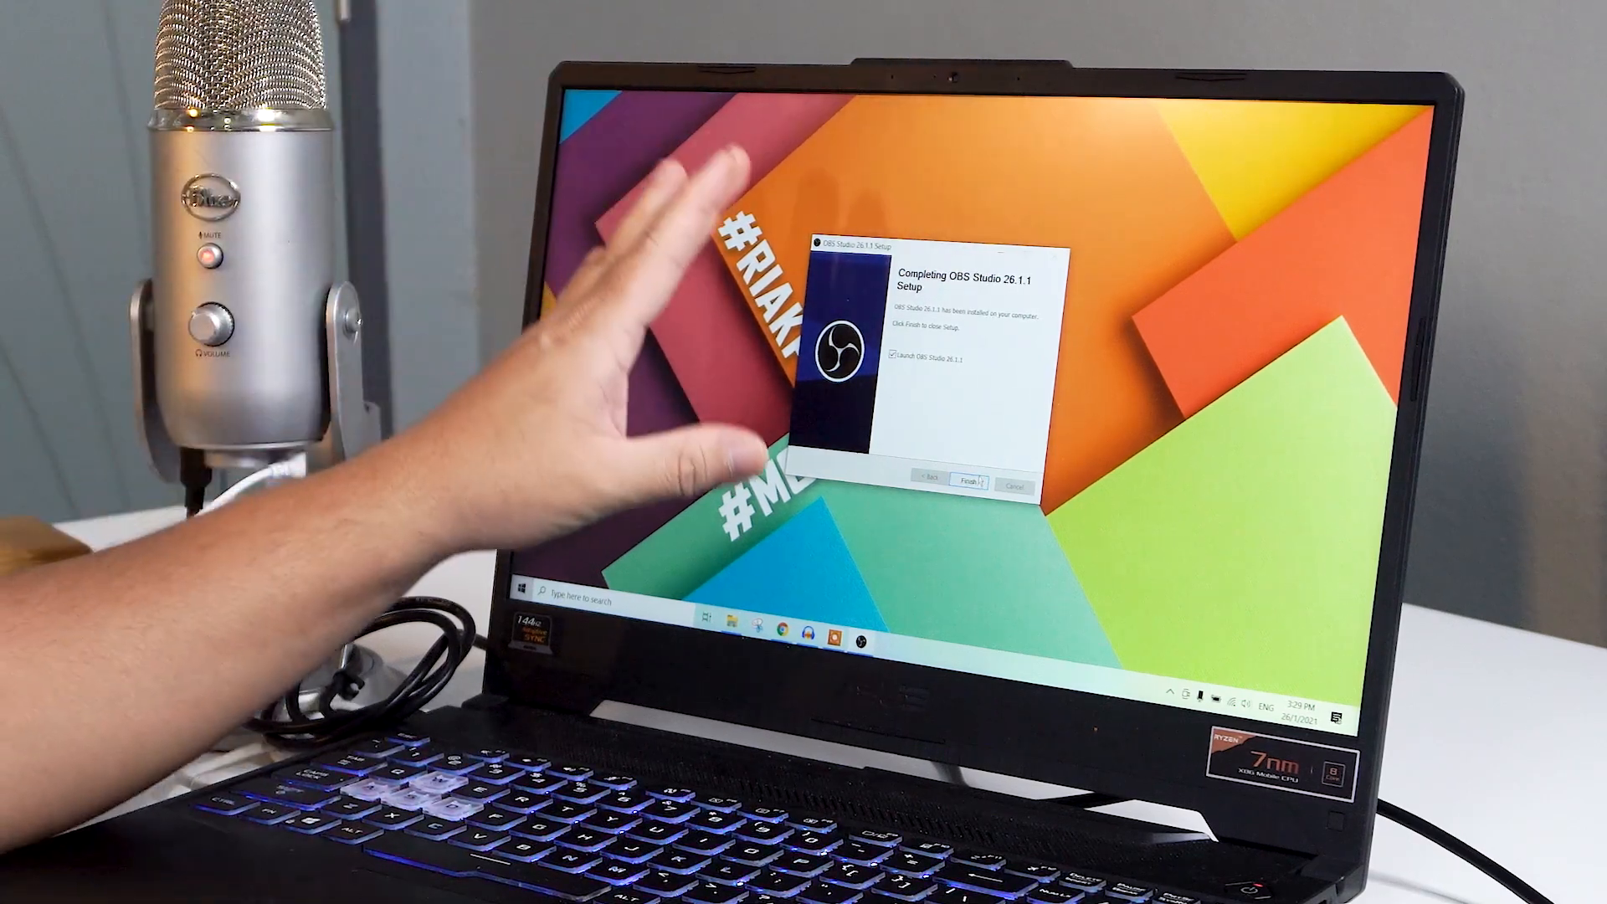
pyautogui.click(969, 482)
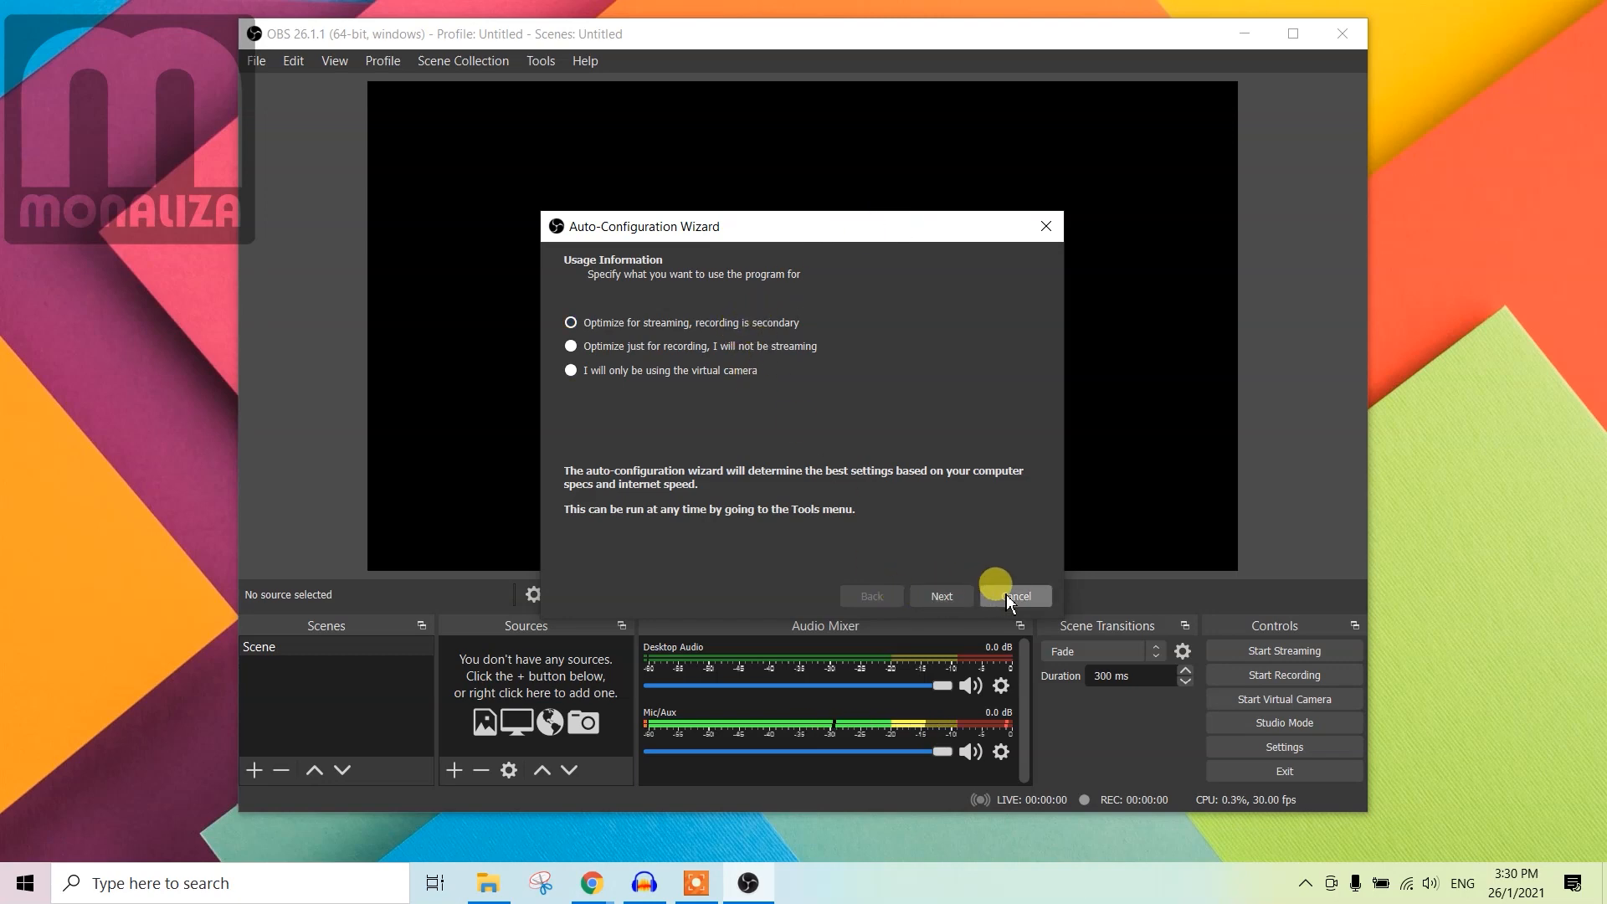
# Dismiss the Auto-Configuration Wizard without applying its settings and maximize the OBS window.
pyautogui.click(957, 602)
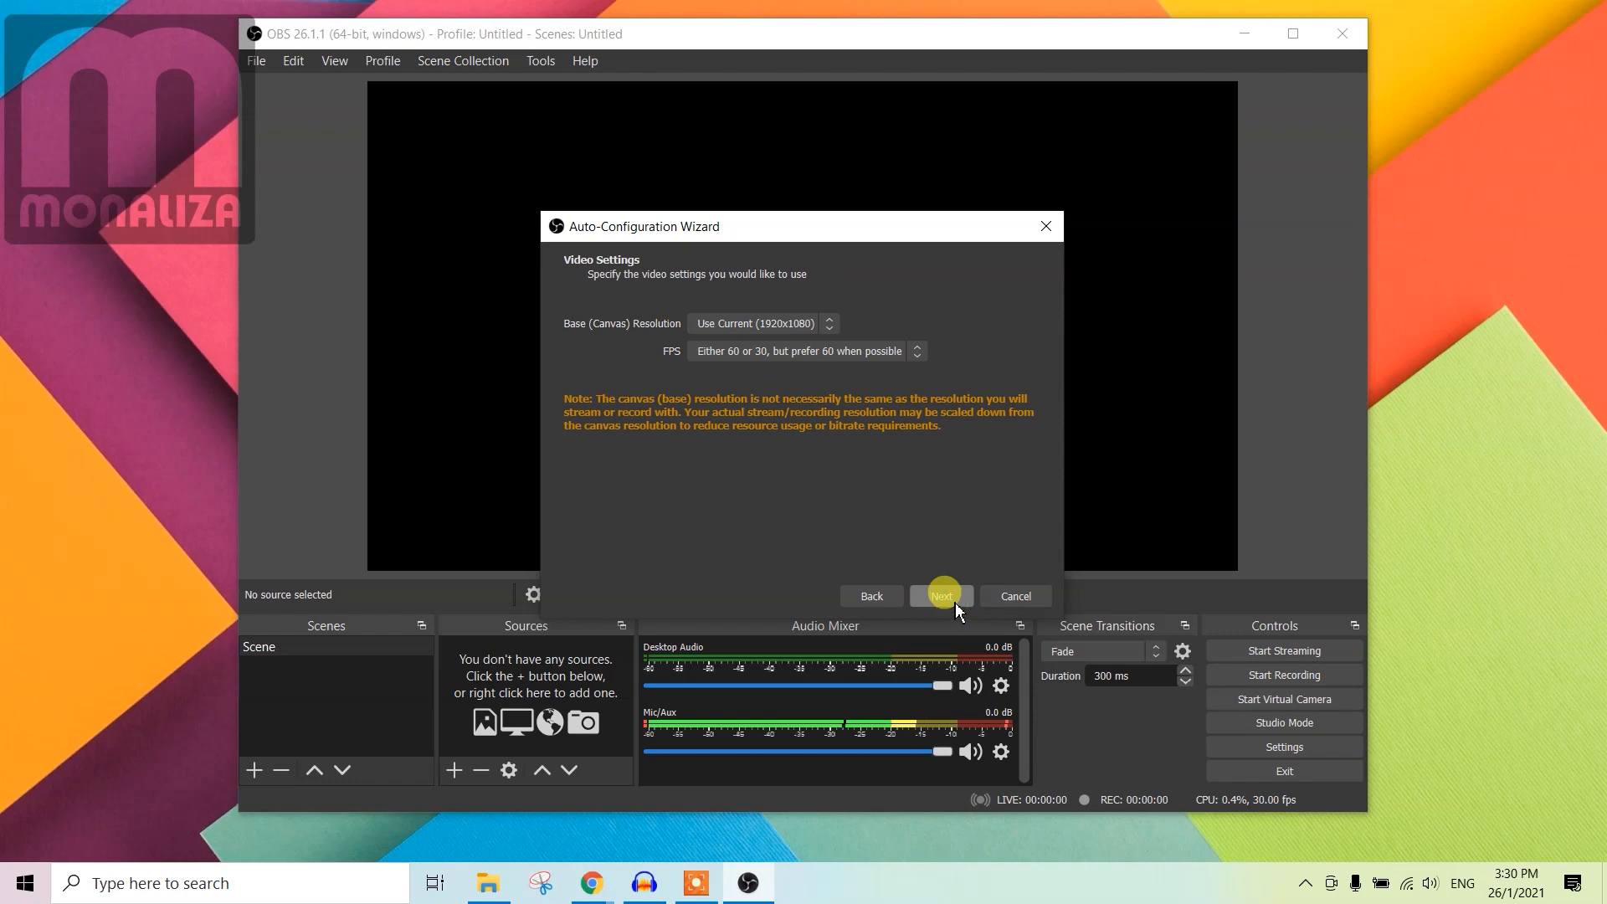
pyautogui.click(954, 599)
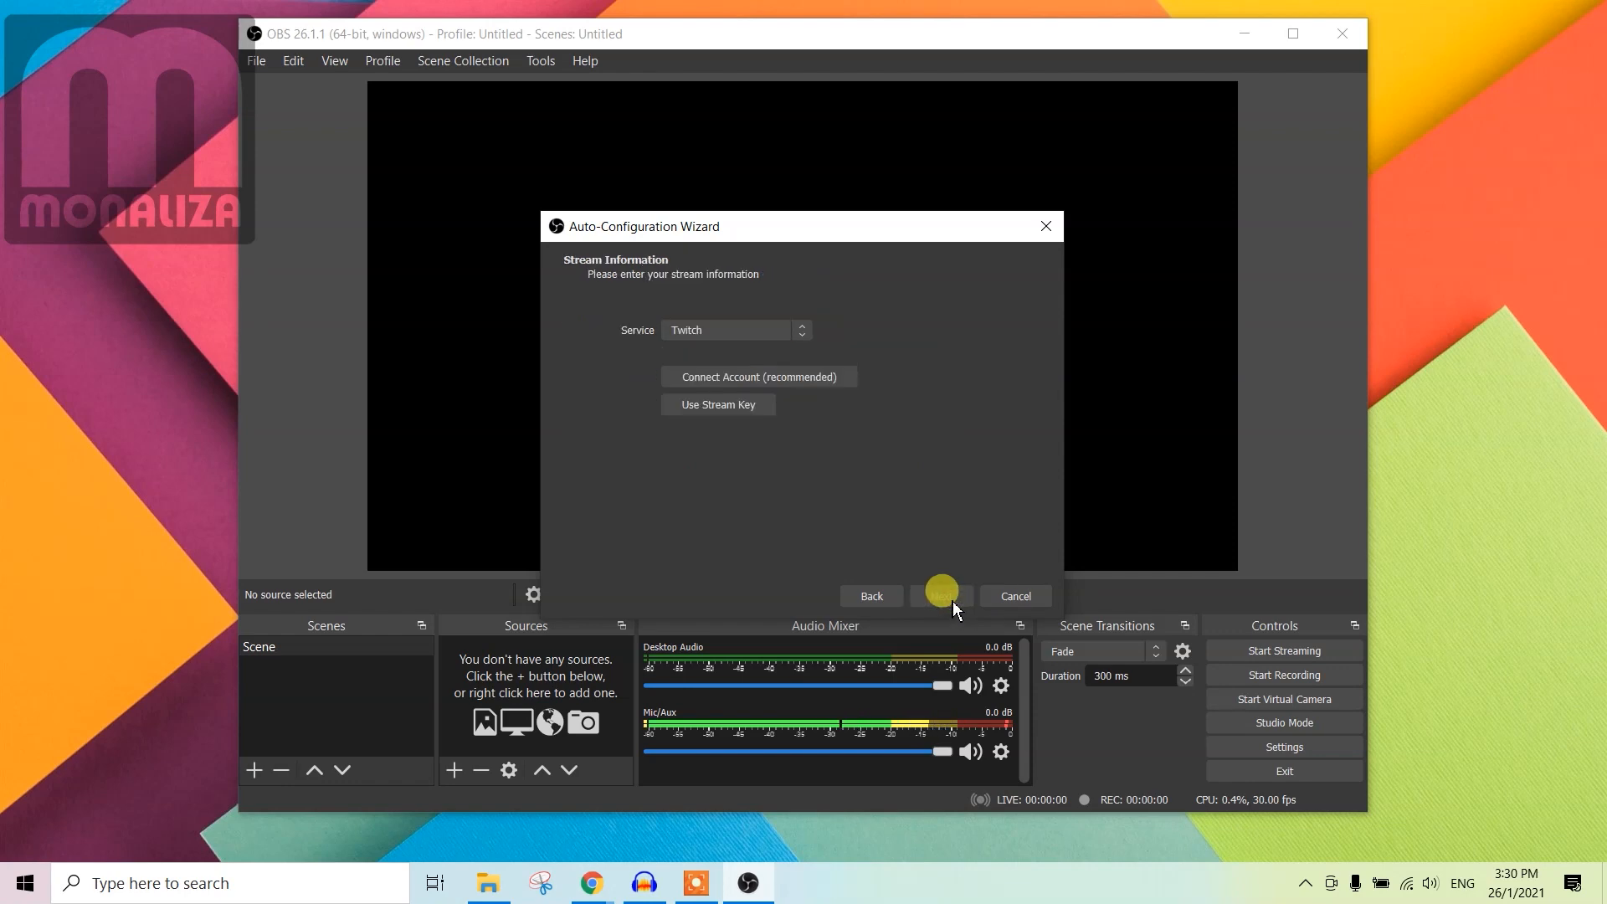
pyautogui.click(996, 596)
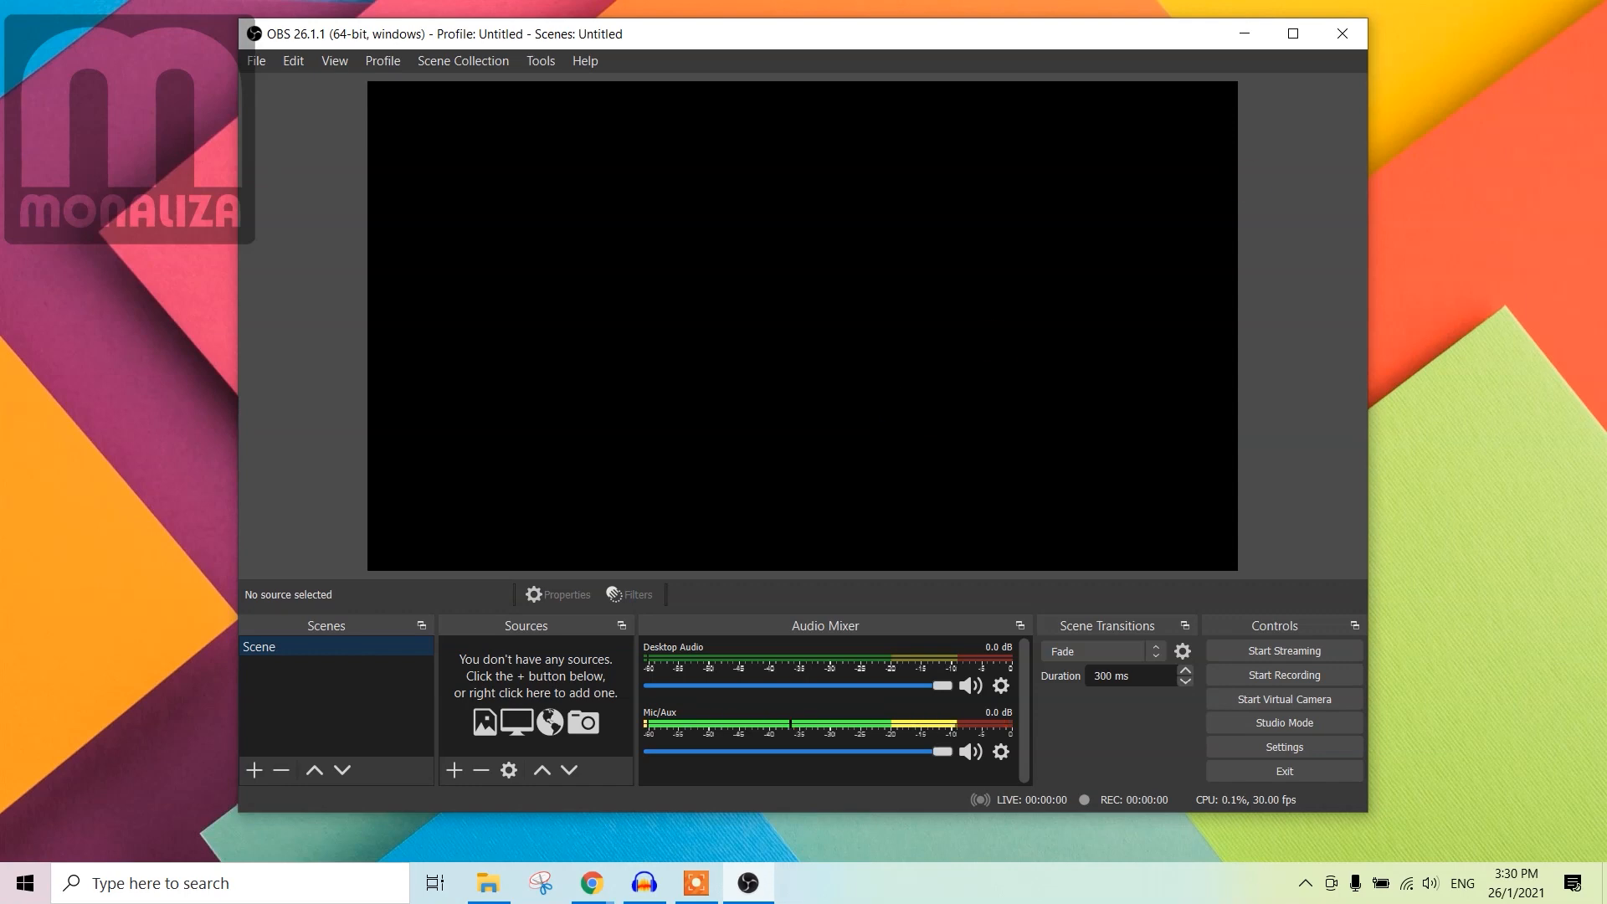
pyautogui.click(1293, 35)
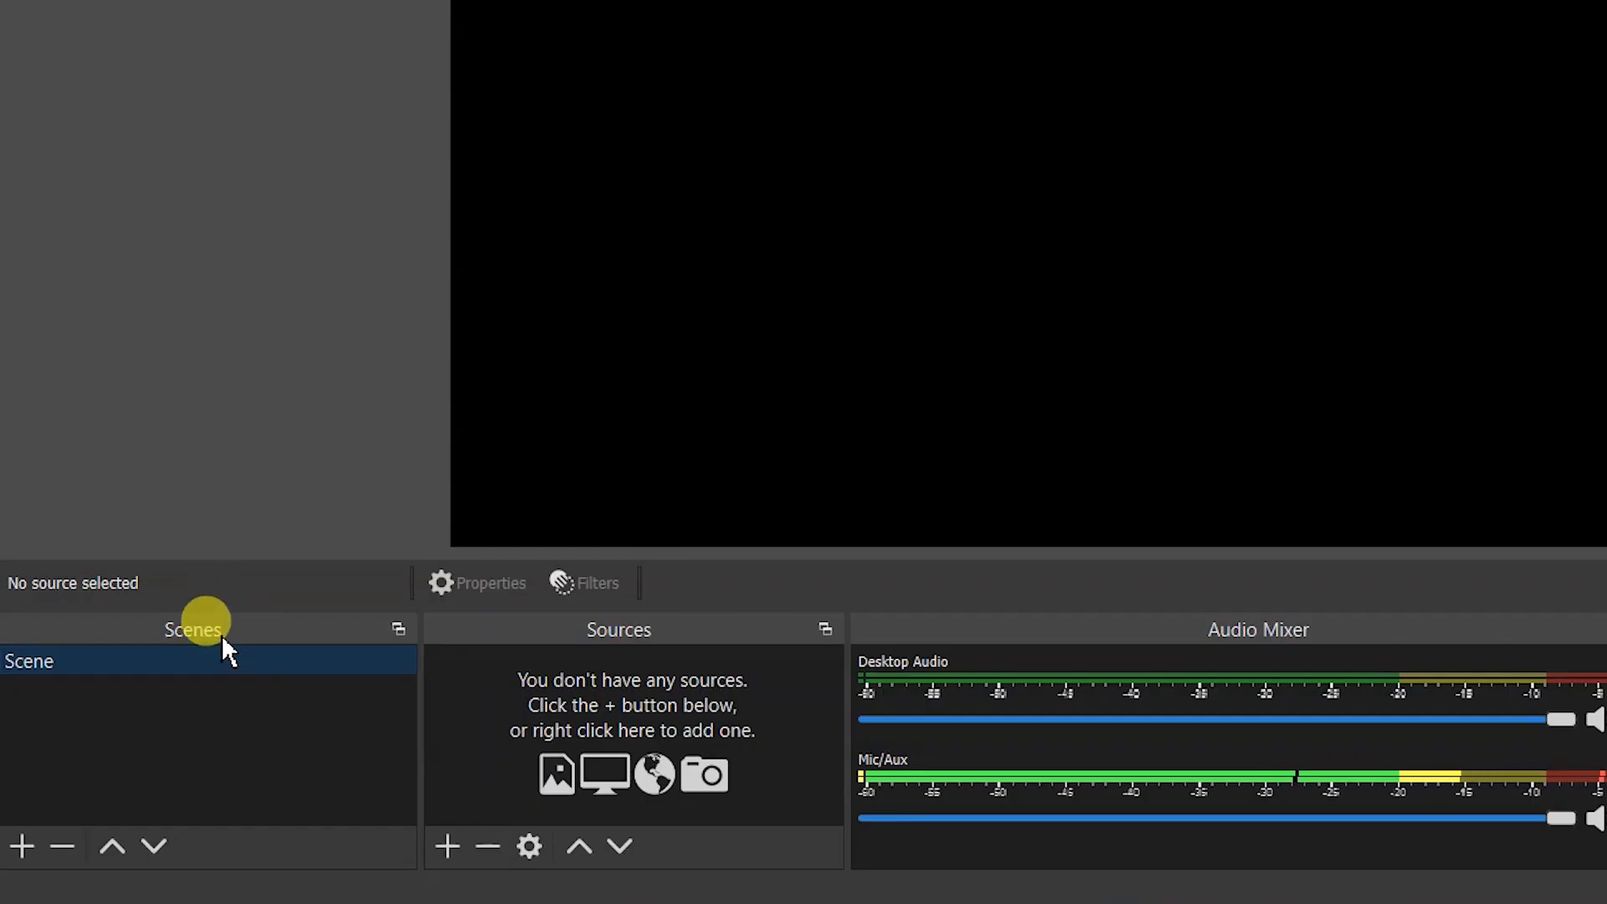
# Rename the default scene as "Muka Besar".
pyautogui.click(225, 662)
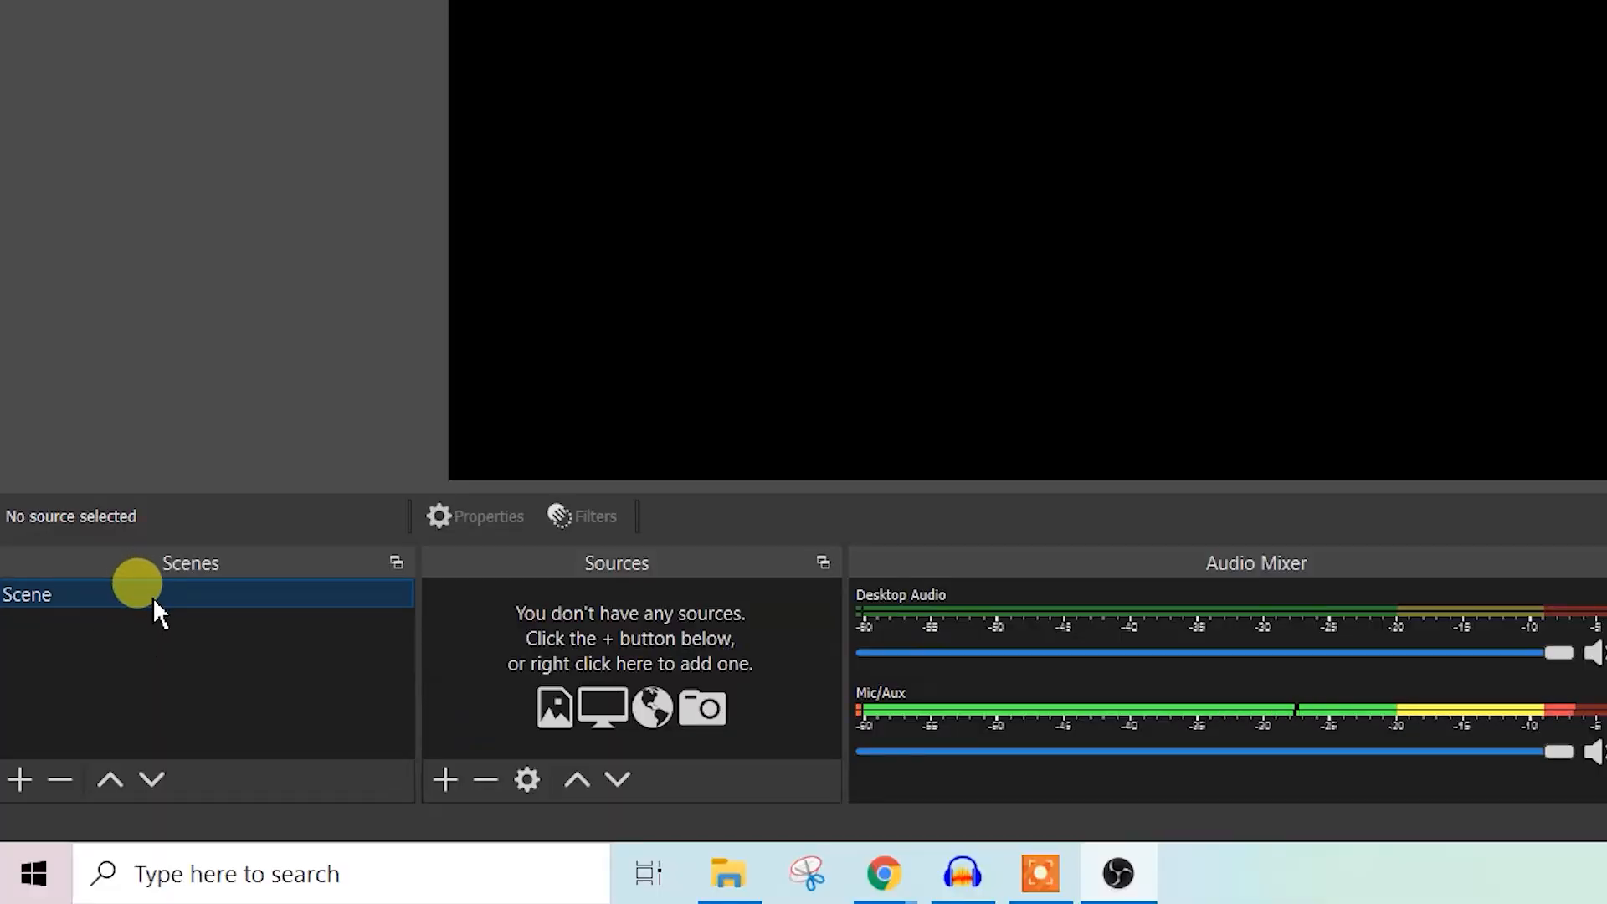
pyautogui.rightClick(154, 596)
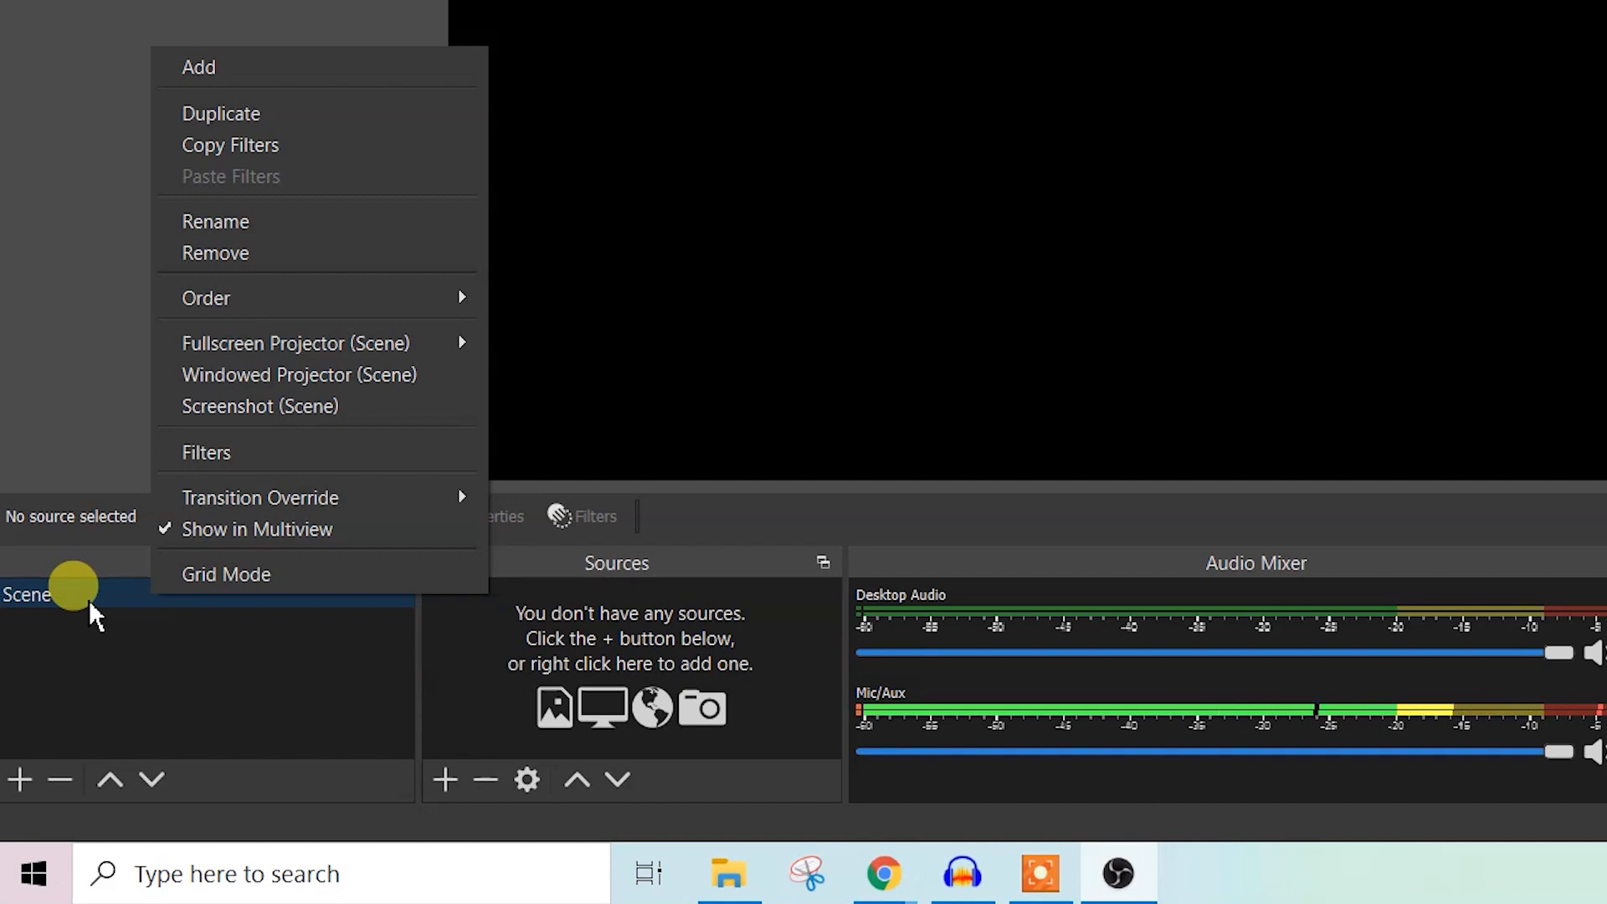
pyautogui.click(256, 221)
pyautogui.write('Muka Besar')
pyautogui.press('Return')
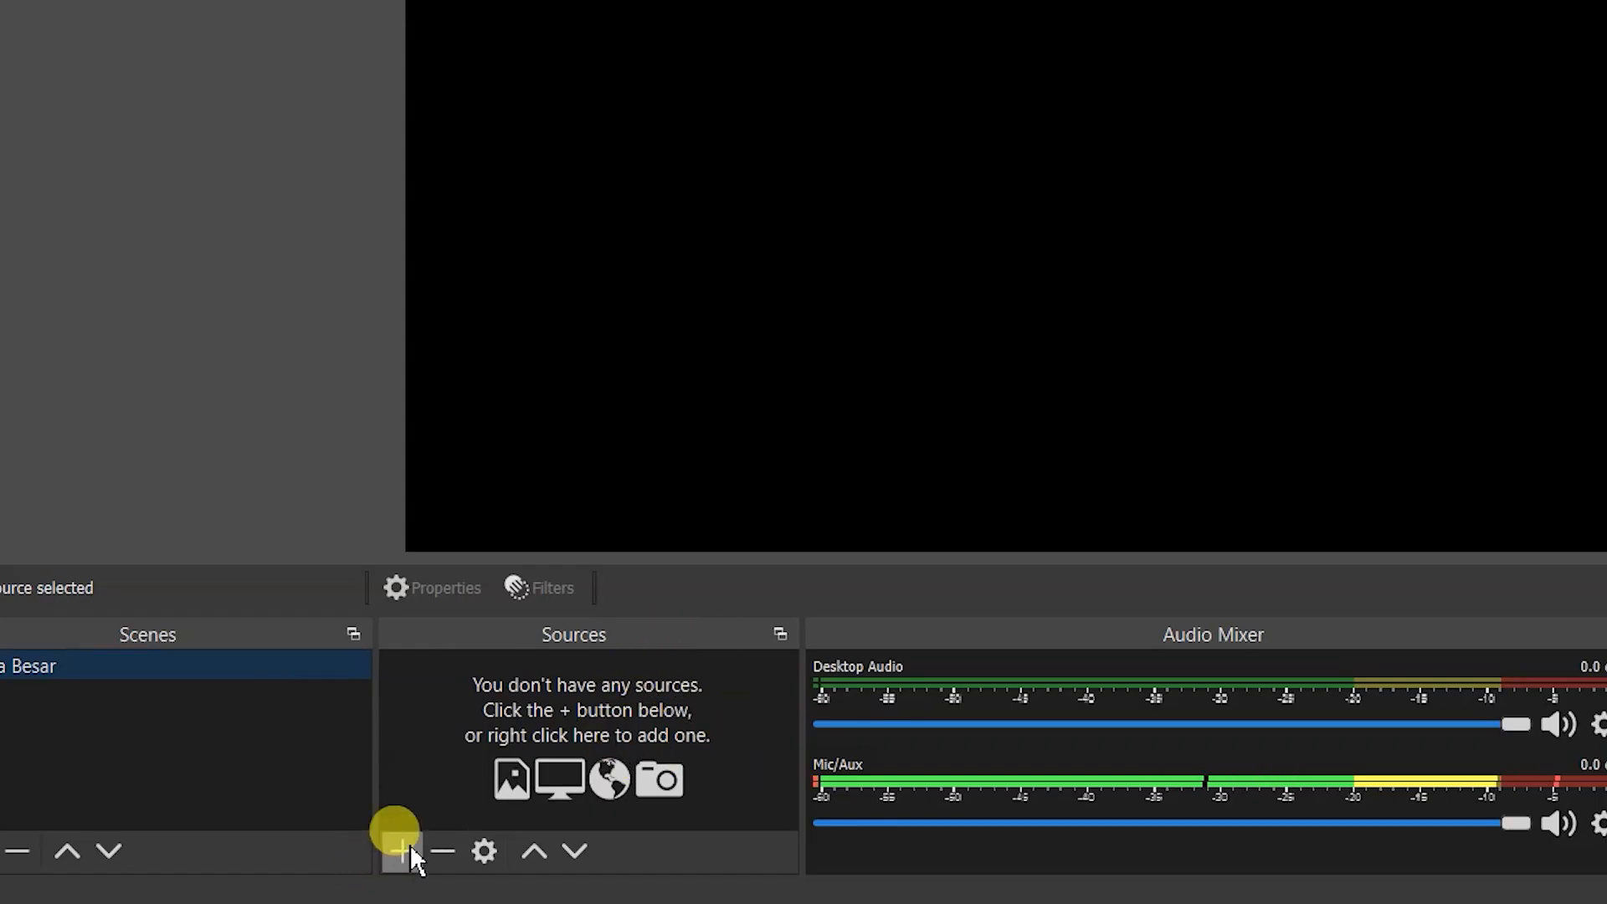
# Add a new Video Capture Device source named "Webcam" to the Muka Besar scene.
pyautogui.click(402, 852)
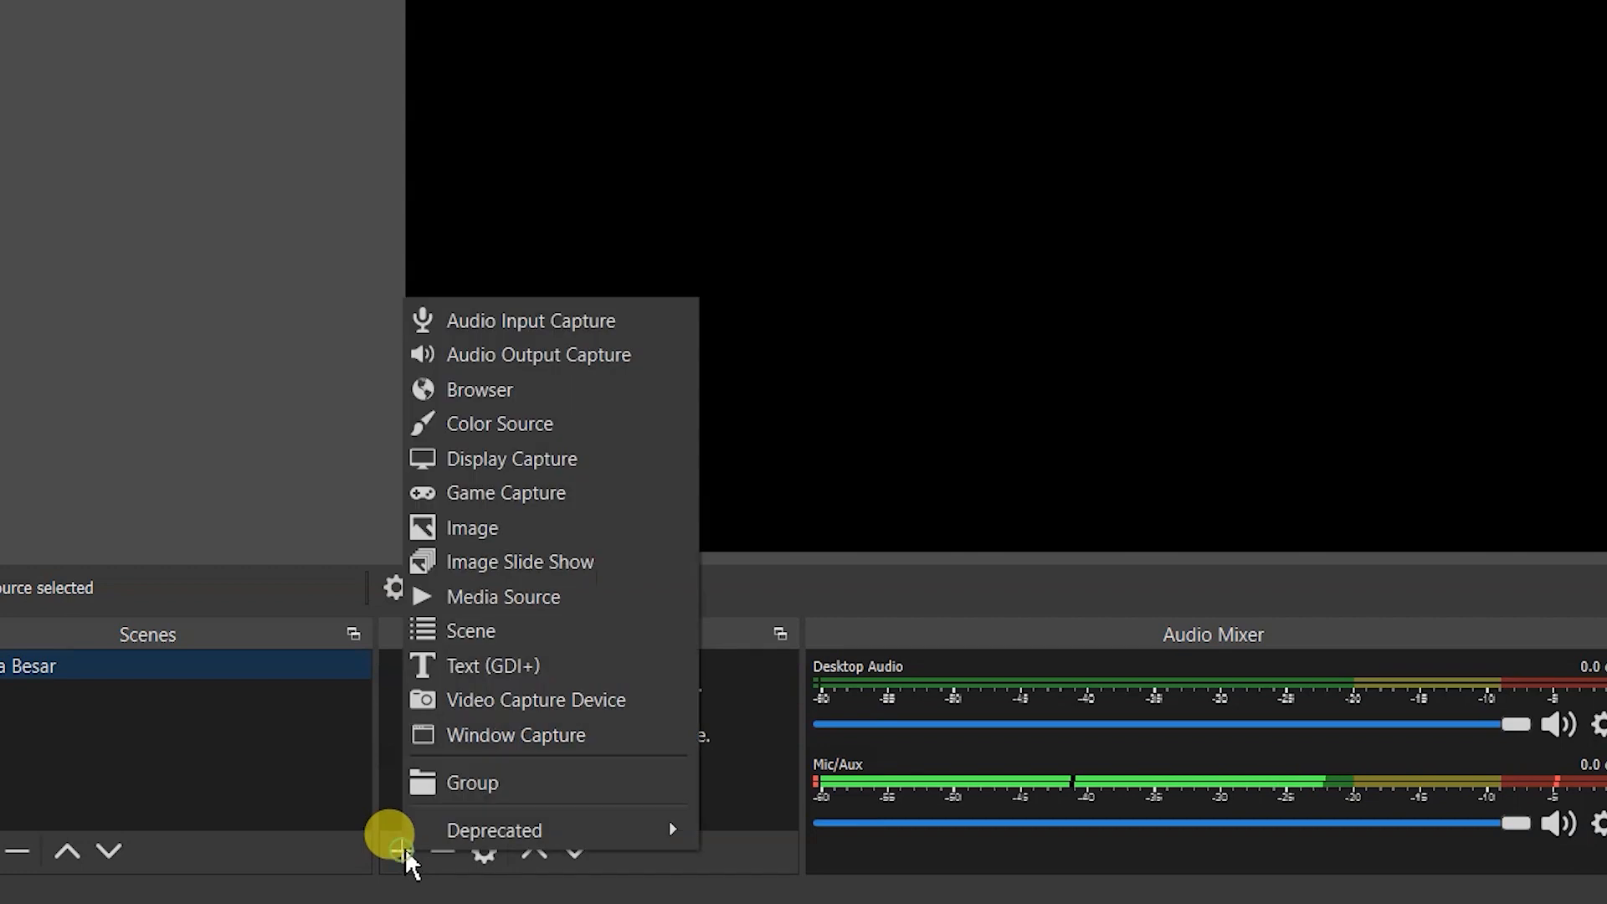
pyautogui.click(498, 699)
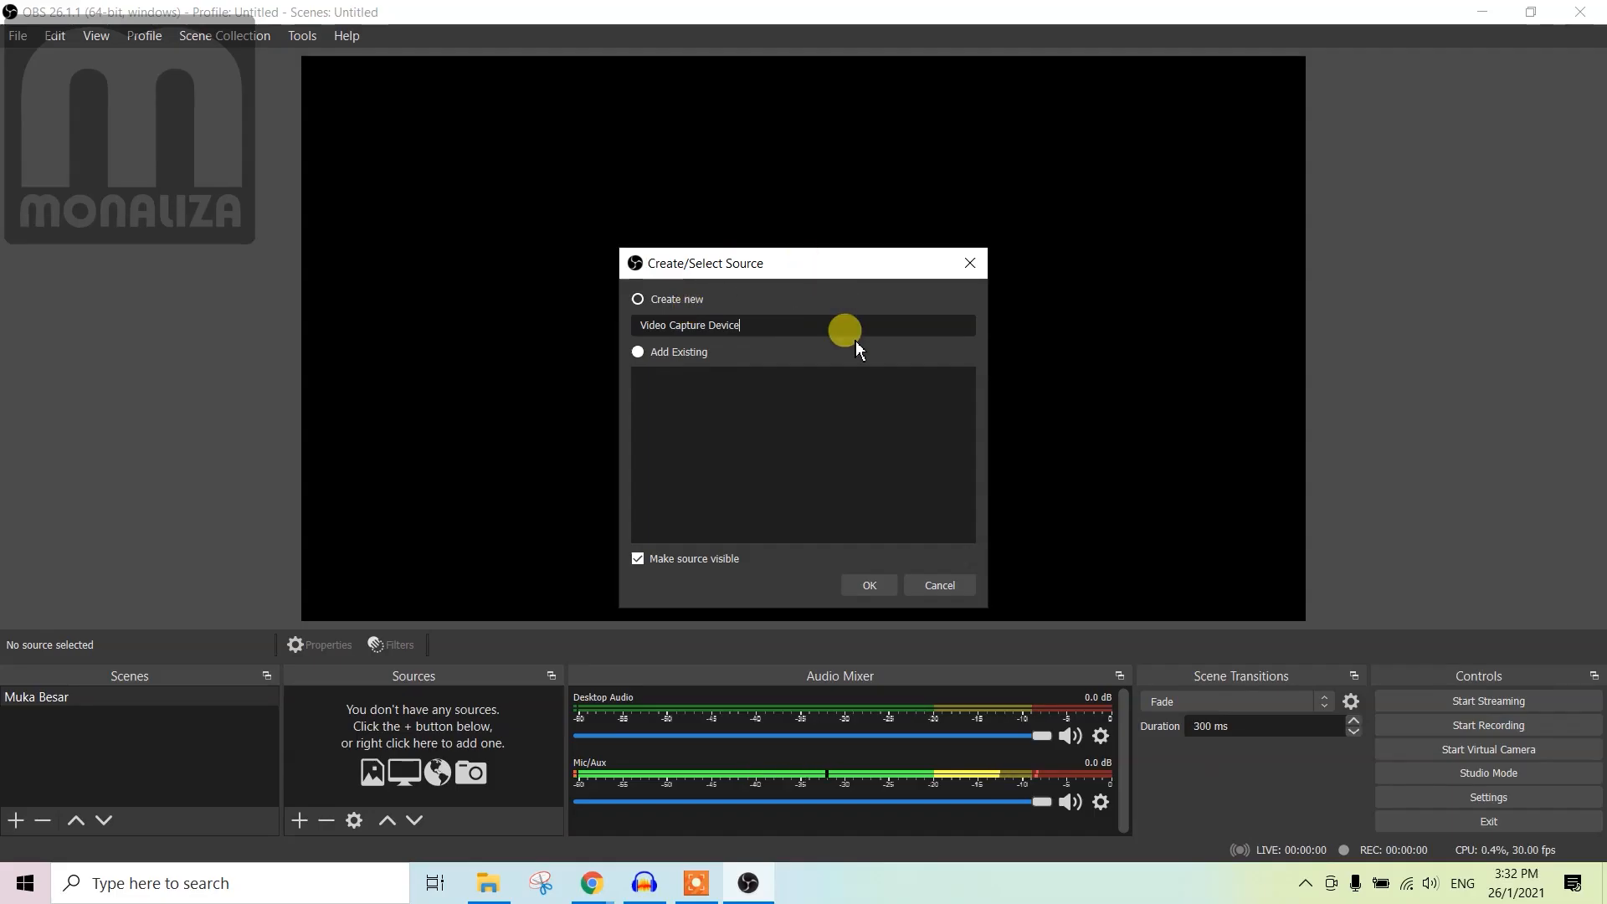
pyautogui.moveTo(756, 328); pyautogui.dragTo(627, 340)
pyautogui.write('Webcam')
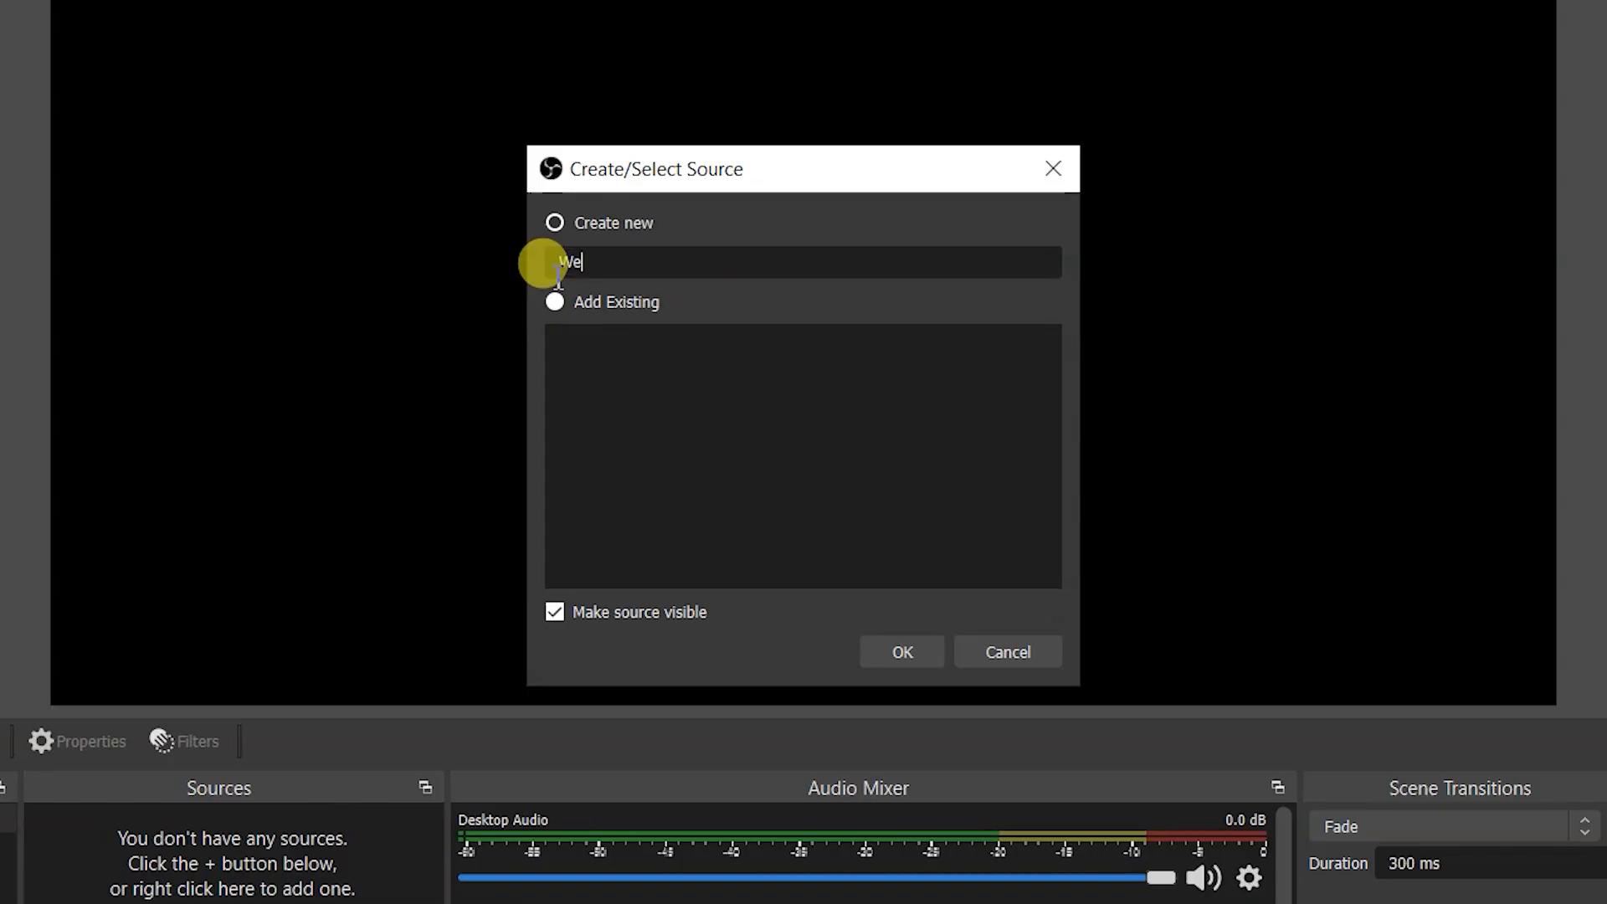
pyautogui.press('Return')
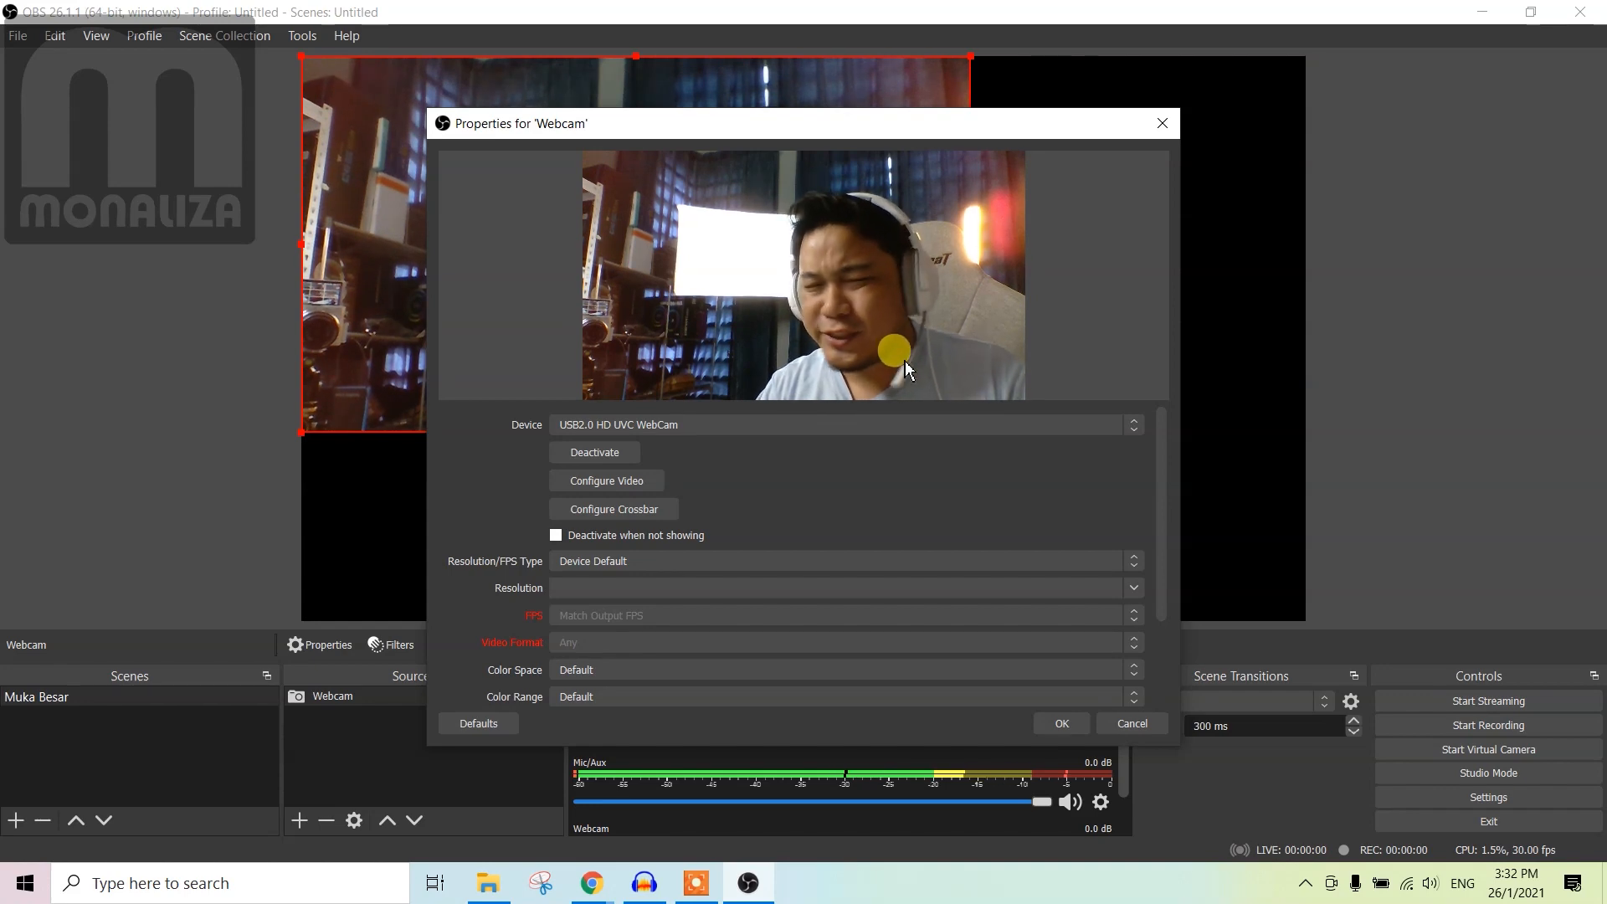
# Use USB2.0 HD UVC WebCam as the source's device and enlarge the webcam picture to fill the canvas.
pyautogui.click(674, 425)
pyautogui.click(766, 507)
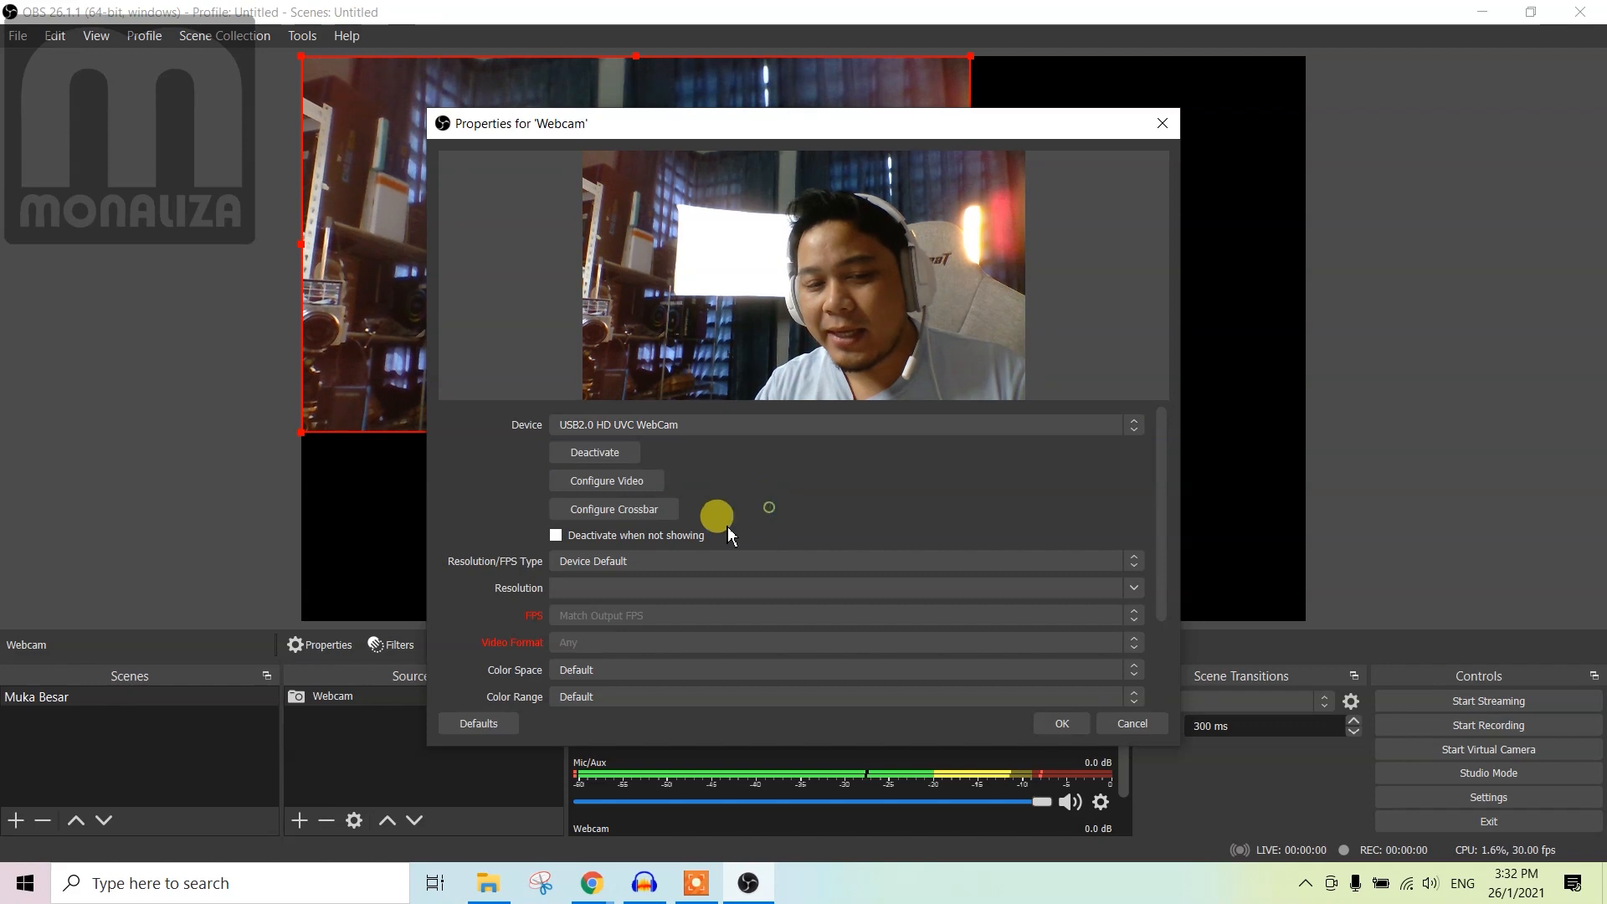
pyautogui.click(1060, 723)
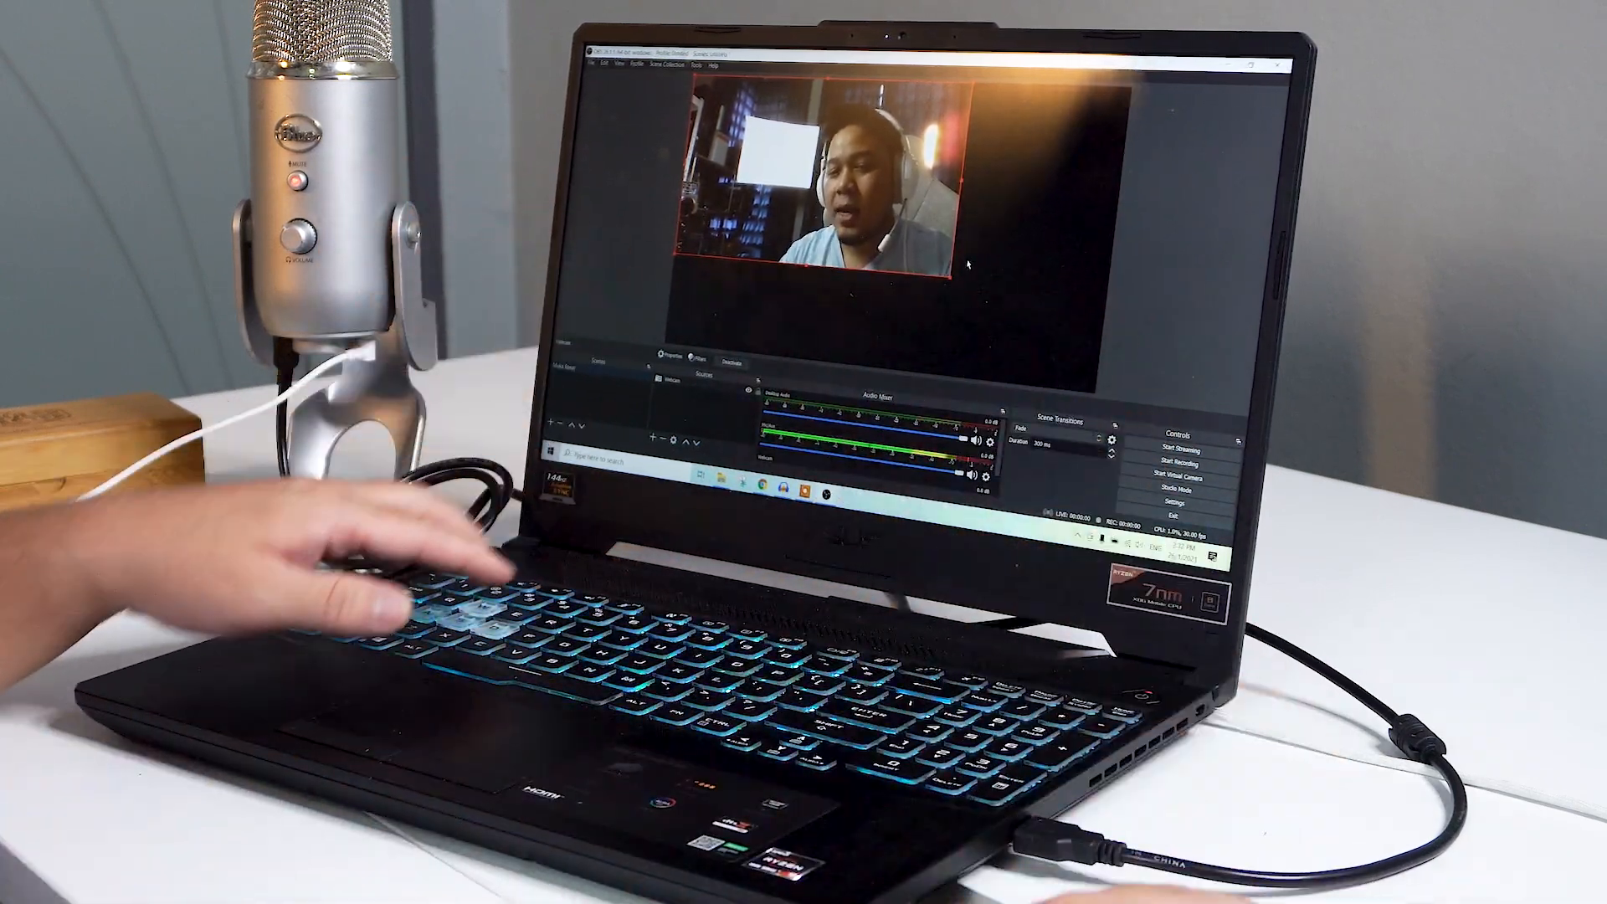
pyautogui.moveTo(948, 276); pyautogui.dragTo(1095, 391)
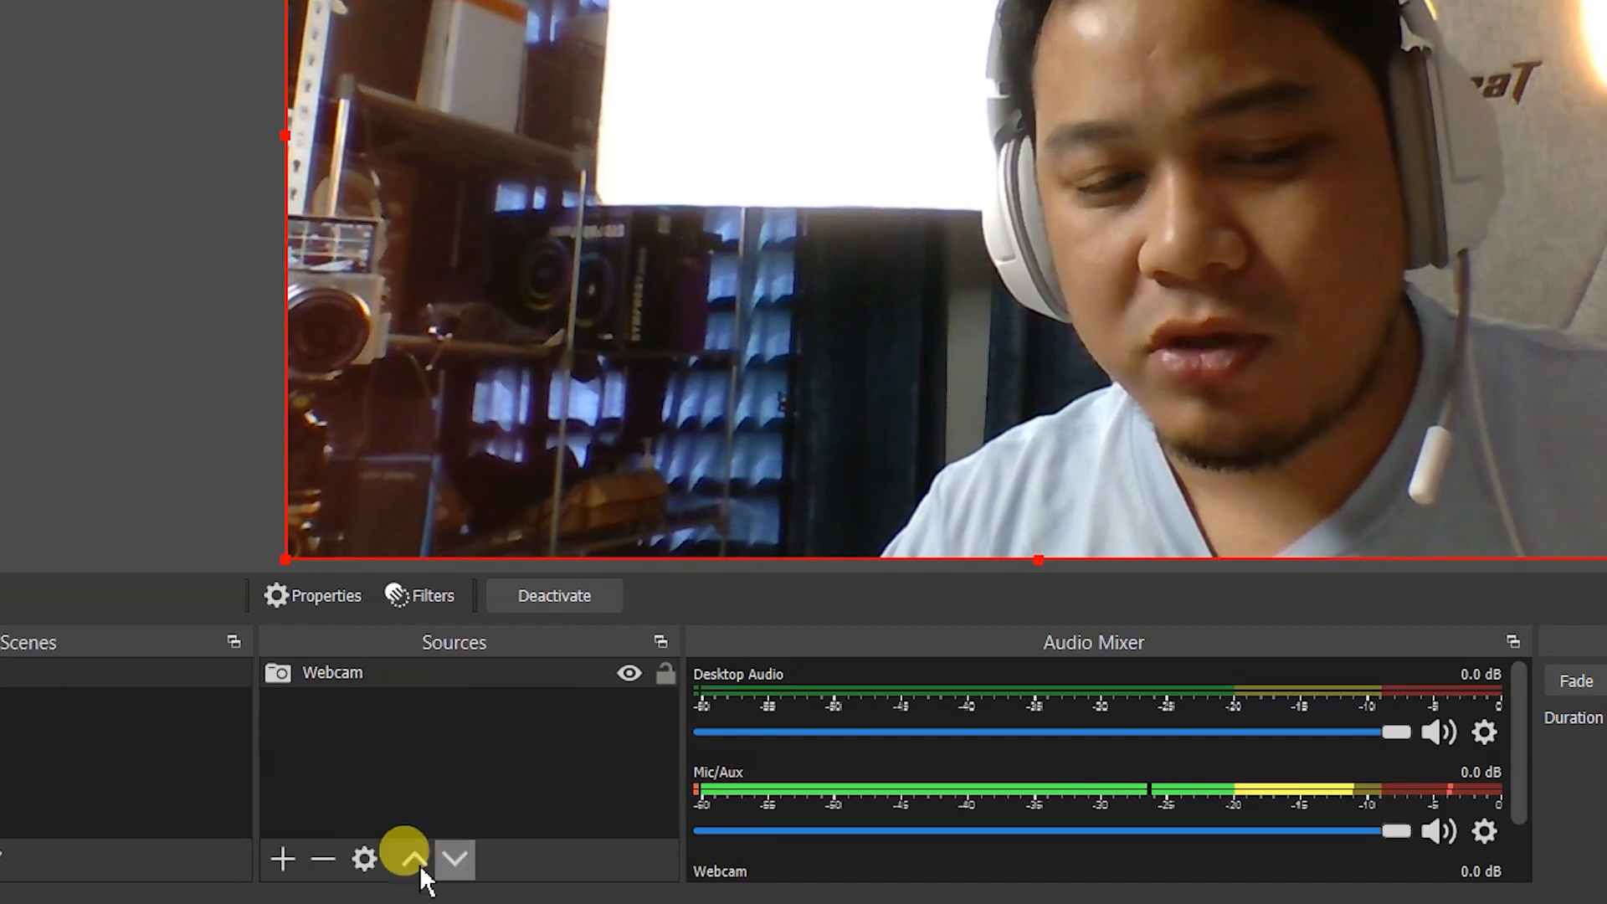
# Add a new Text (GDI+) source named "Topik" to the scene.
pyautogui.click(283, 859)
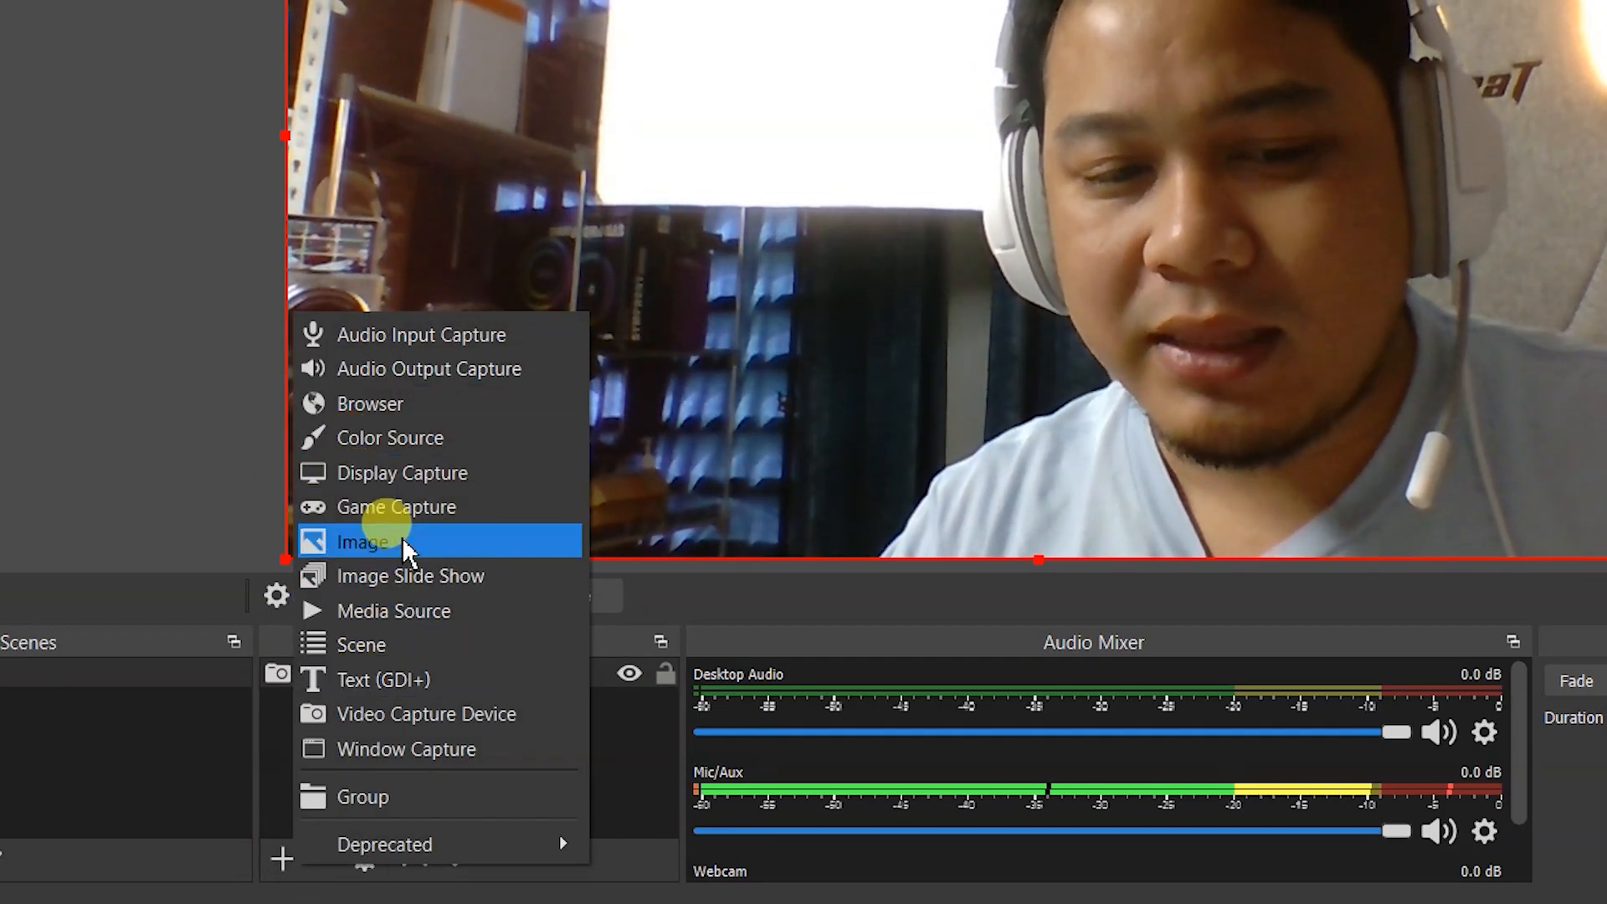
pyautogui.click(393, 681)
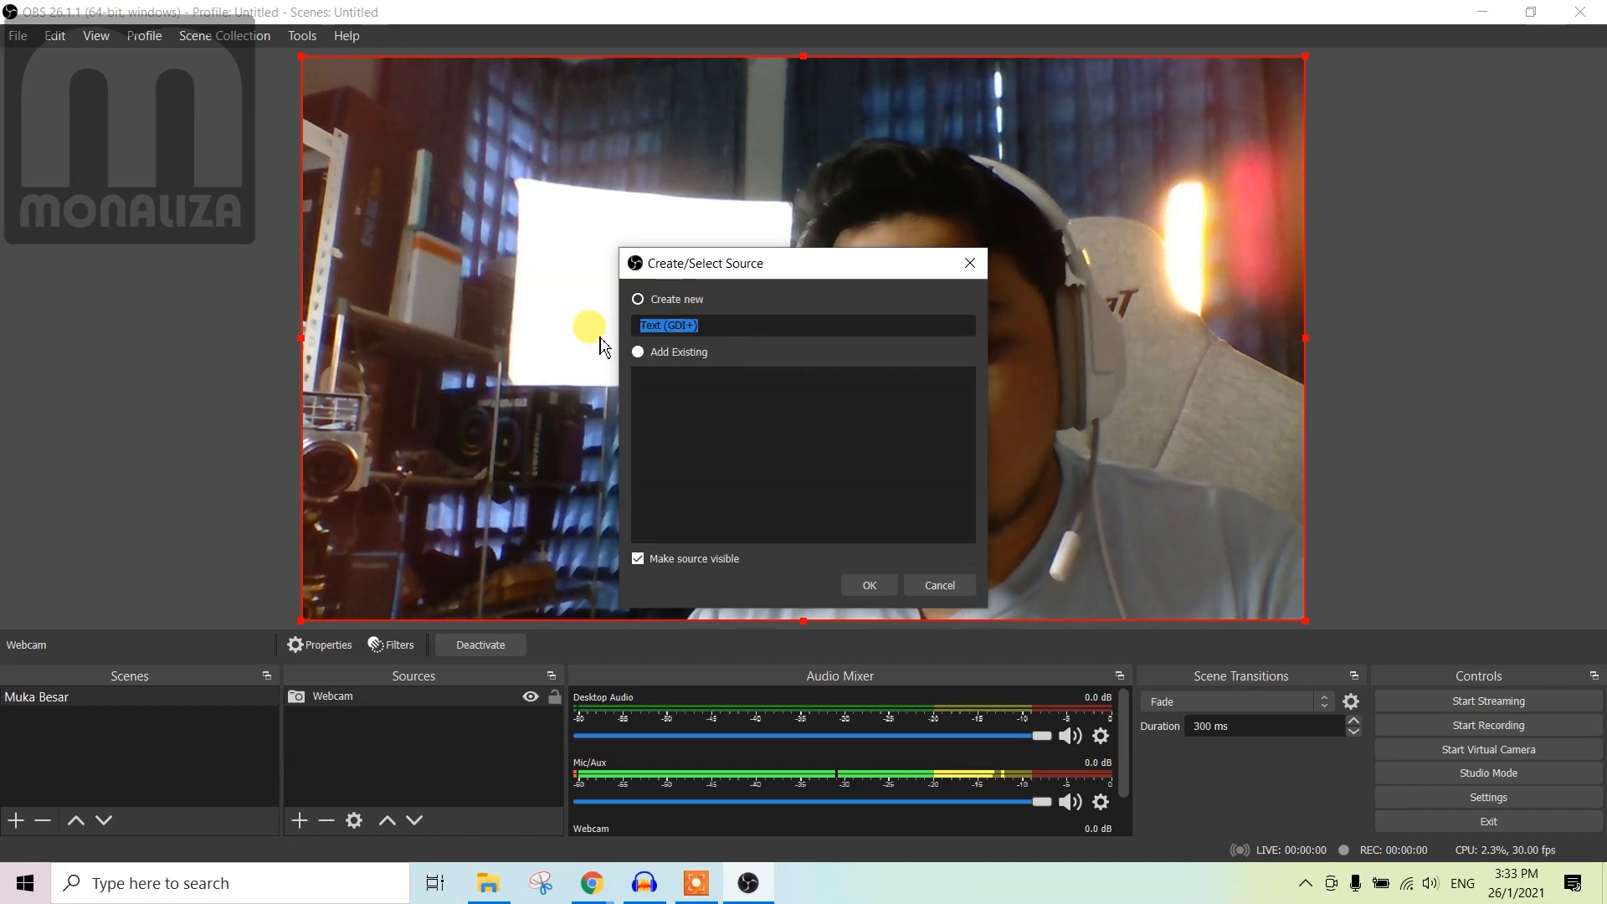
pyautogui.write('Tajuk')
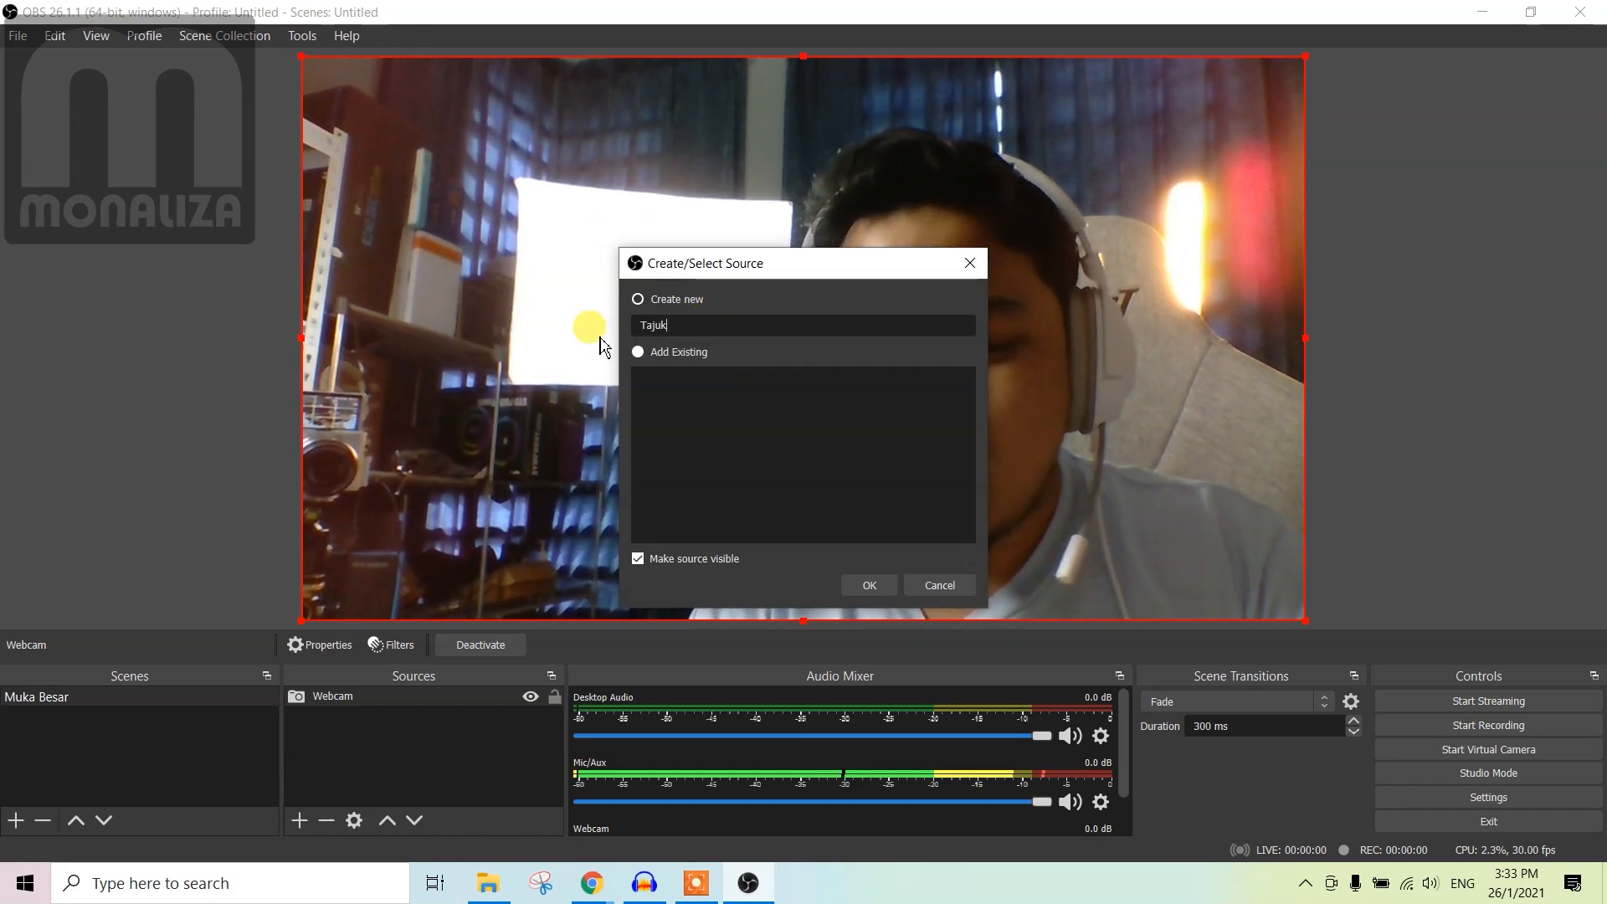
pyautogui.write('Topik')
pyautogui.press('Return')
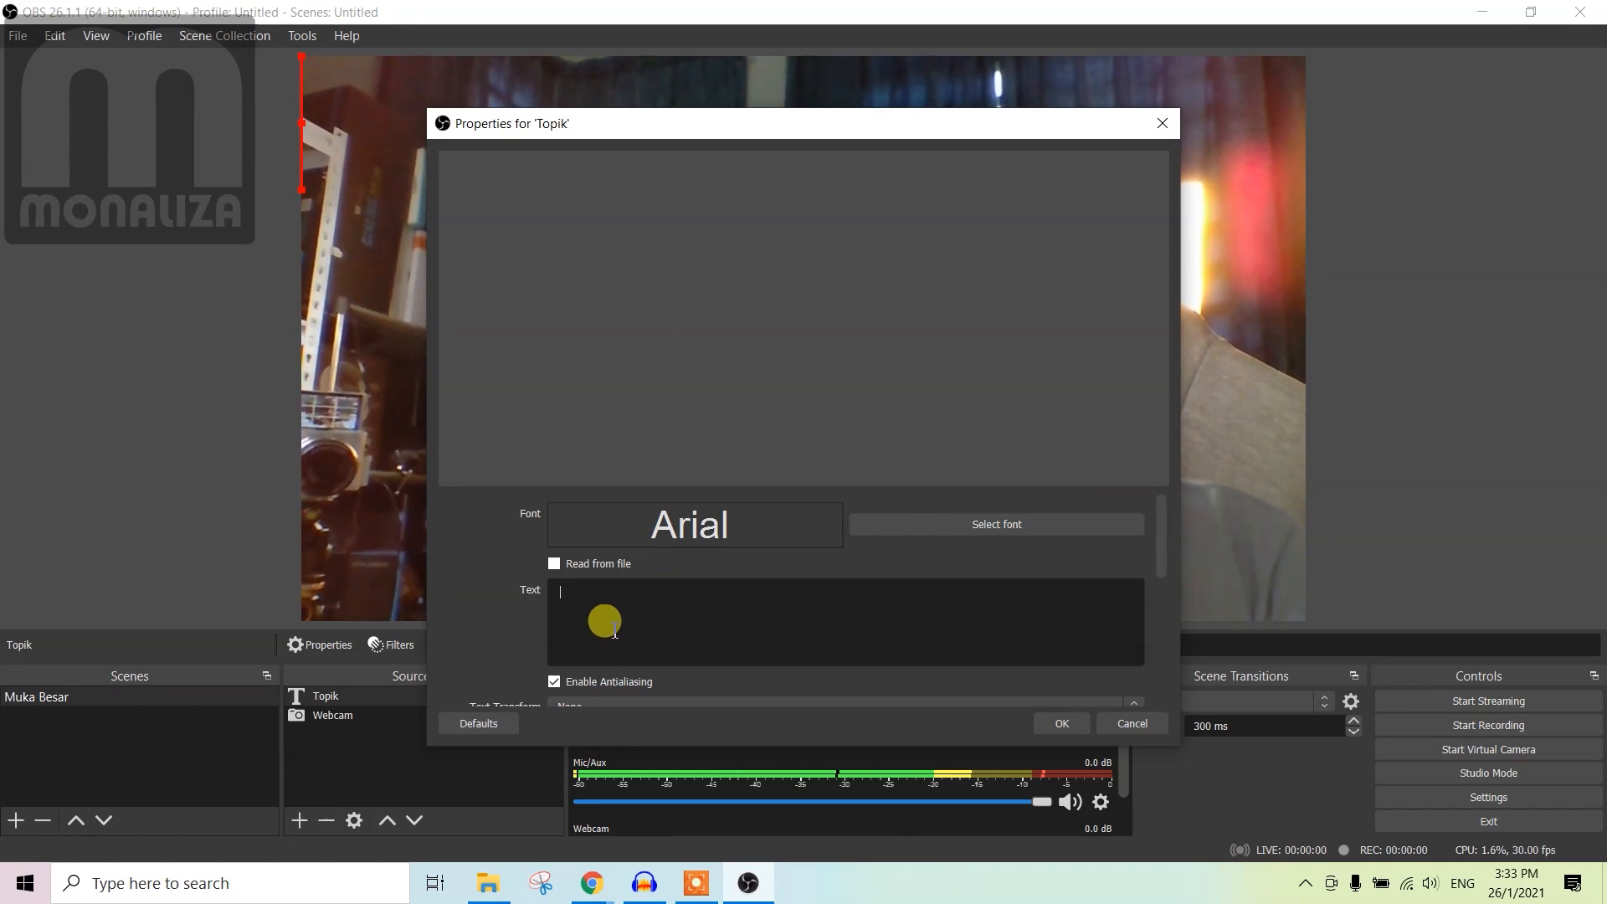
# Set the Topik source's text to "Topik : Bagaimana Kacak Macam Abe Cerah".
pyautogui.write('TOpik :')
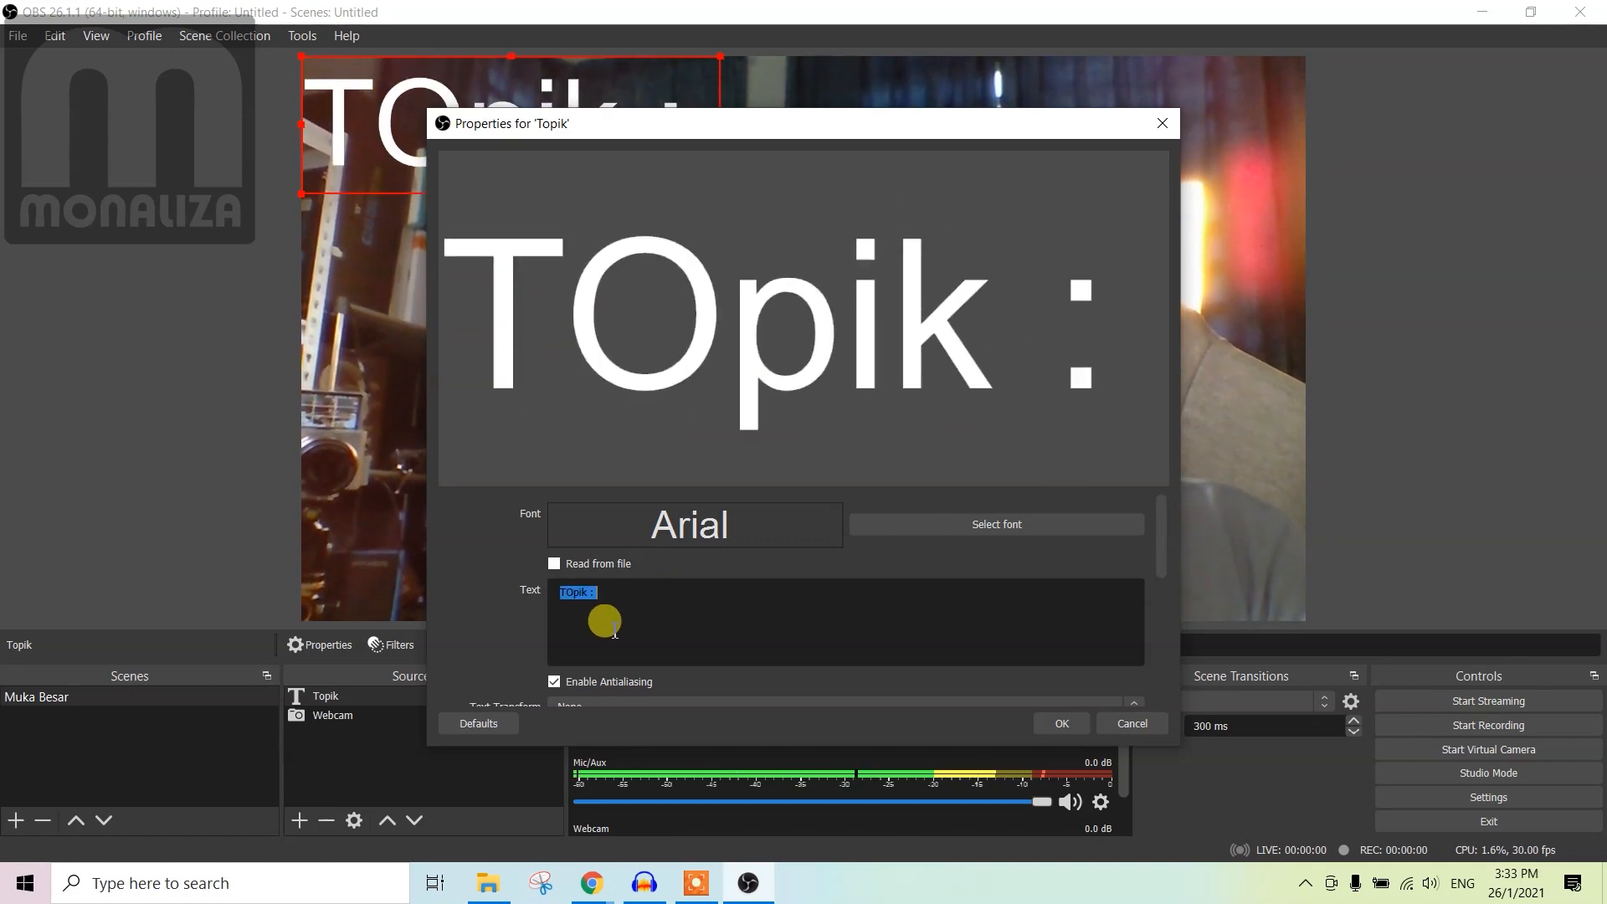
pyautogui.write('Topij')
pyautogui.press('BackSpace')
pyautogui.write('k ')
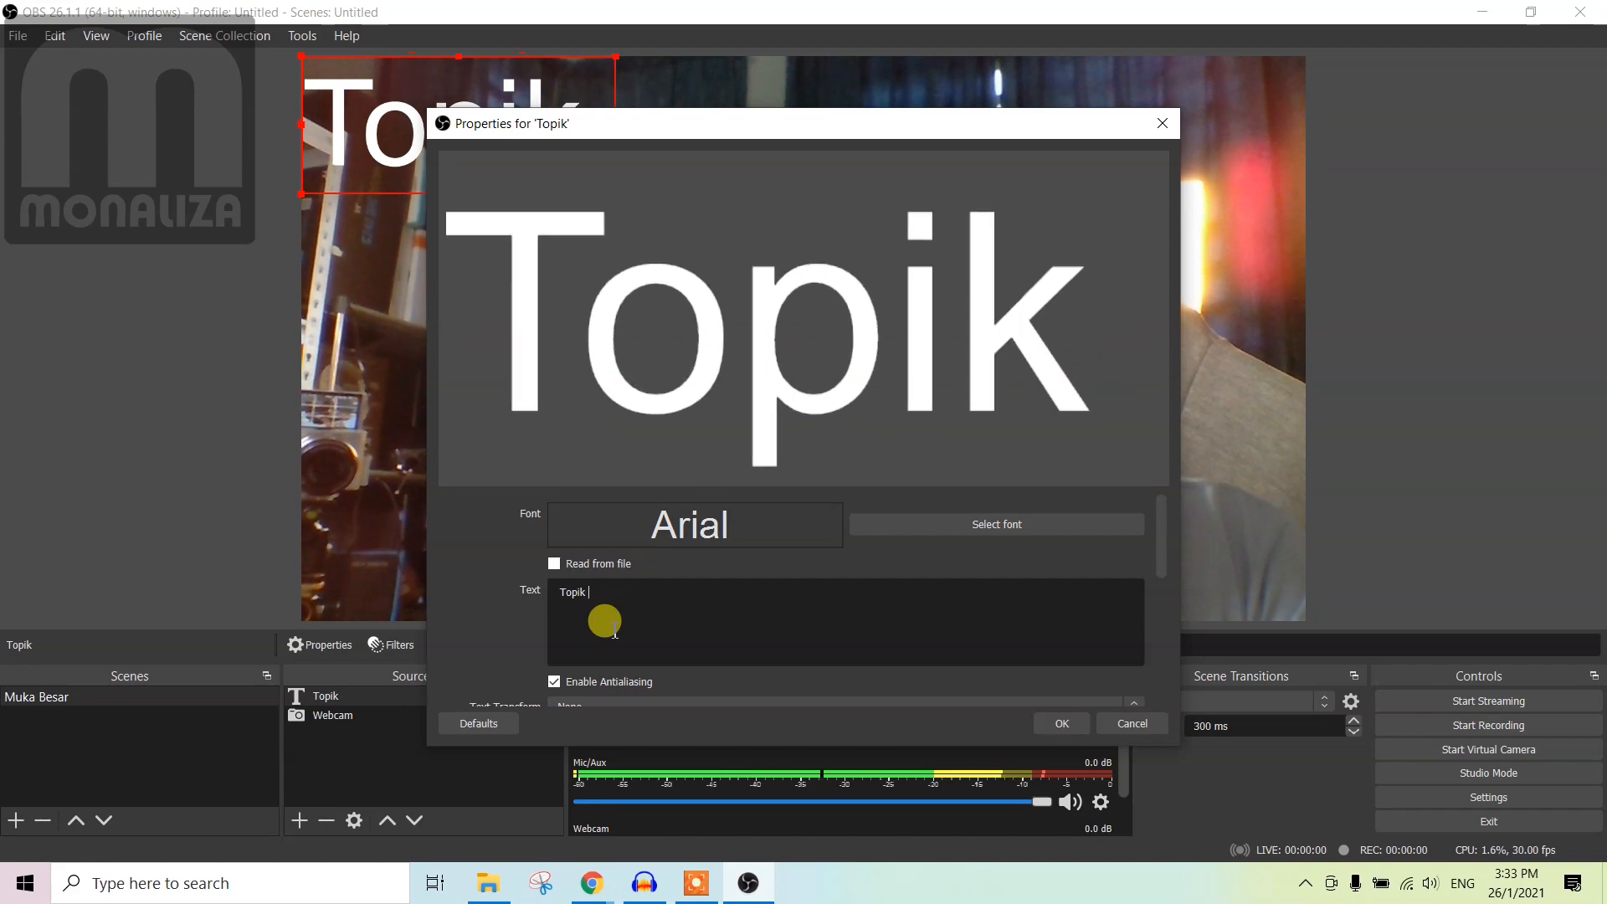
pyautogui.write(': Bagaim')
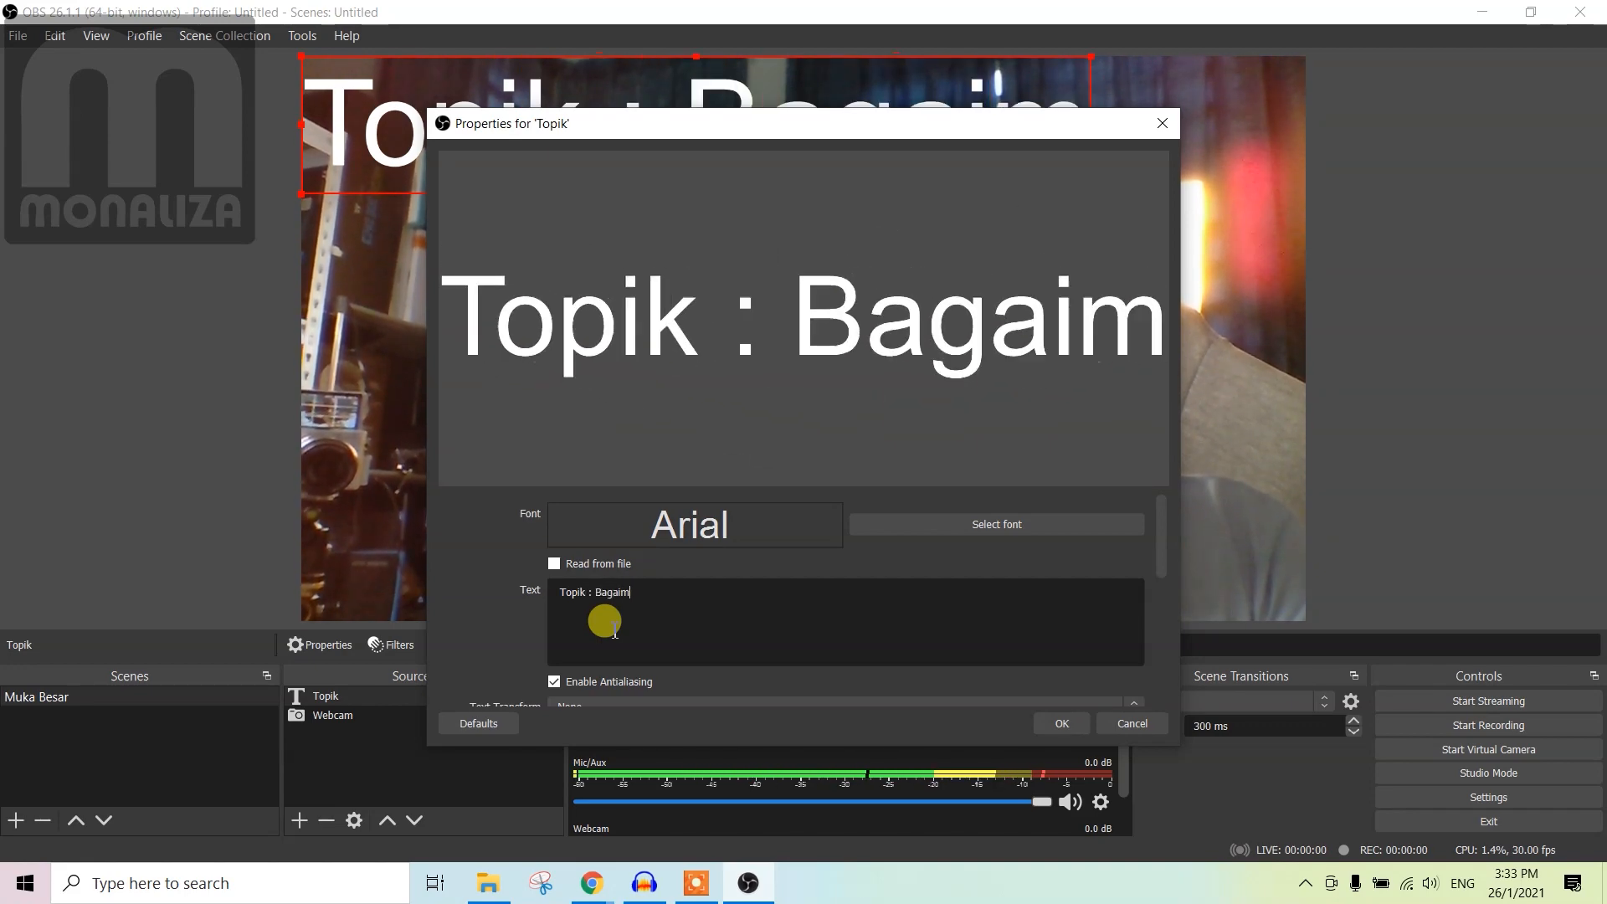
pyautogui.write('ana Kacak Macam Abe Cerah')
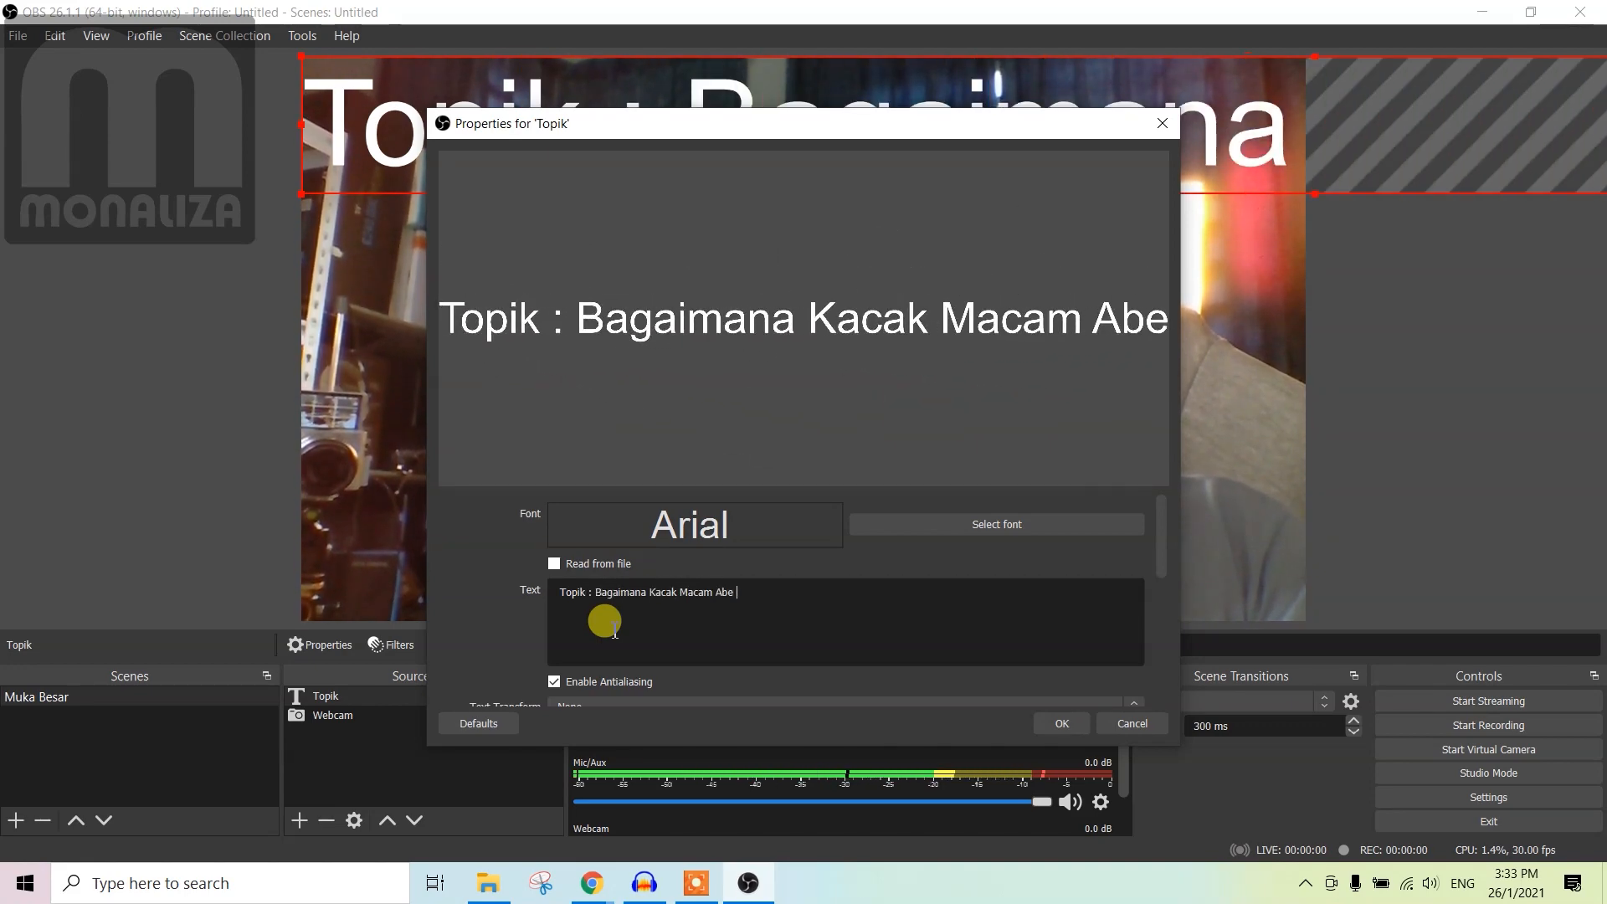
# Give the Topik text a black #000000 background at 100% background opacity.
pyautogui.scroll(-2, 1056, 652)
pyautogui.scroll(-1, 837, 642)
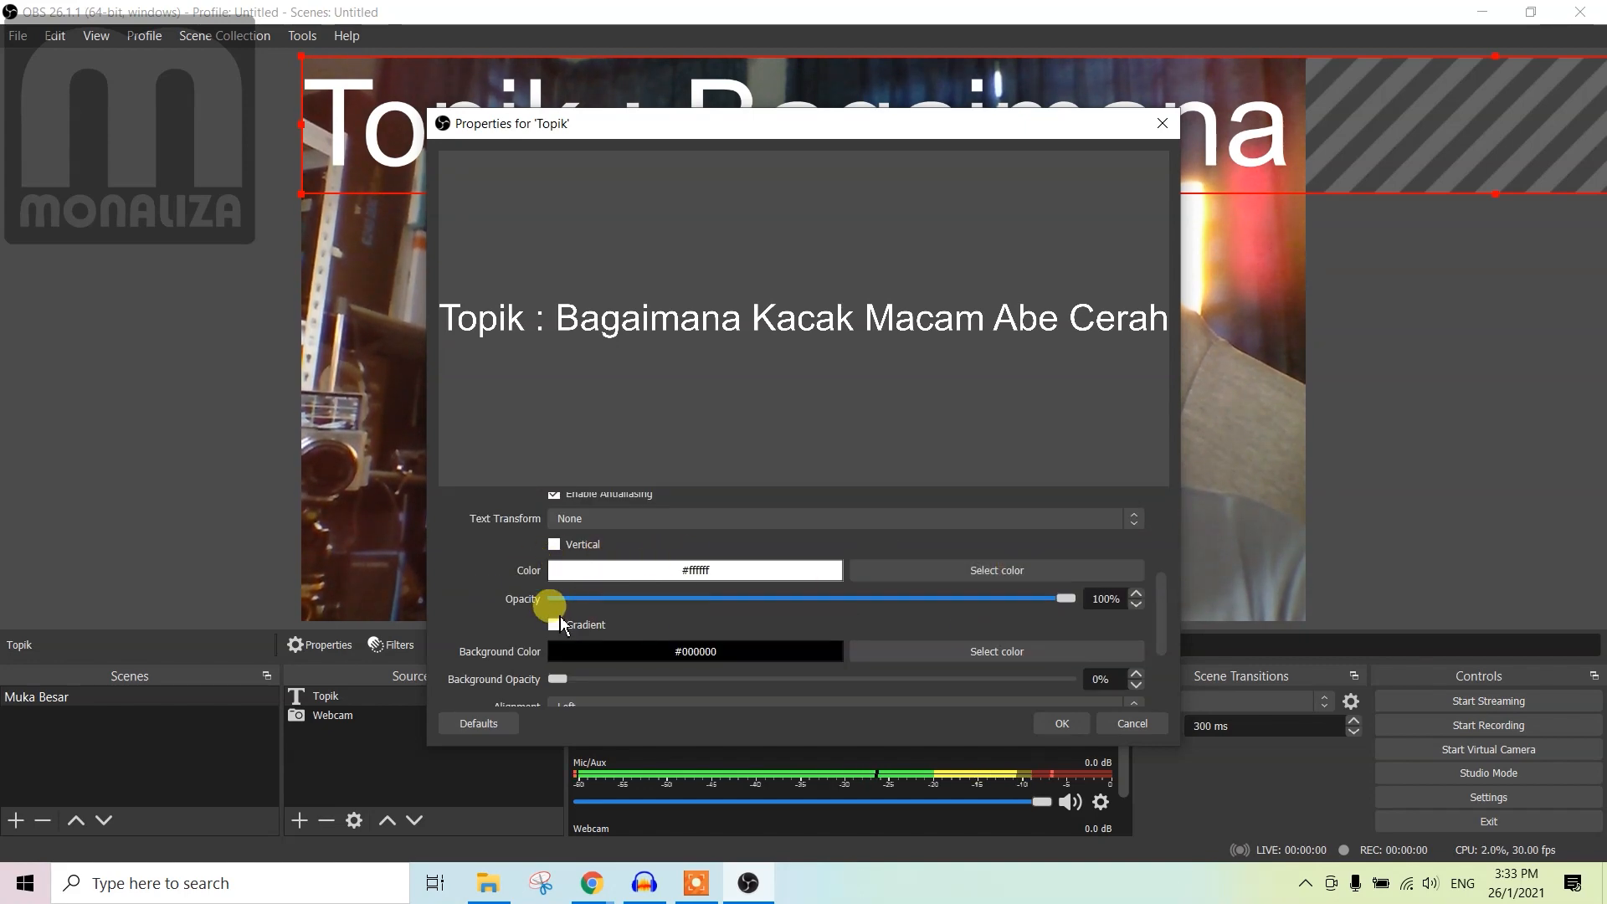
pyautogui.scroll(-1, 562, 632)
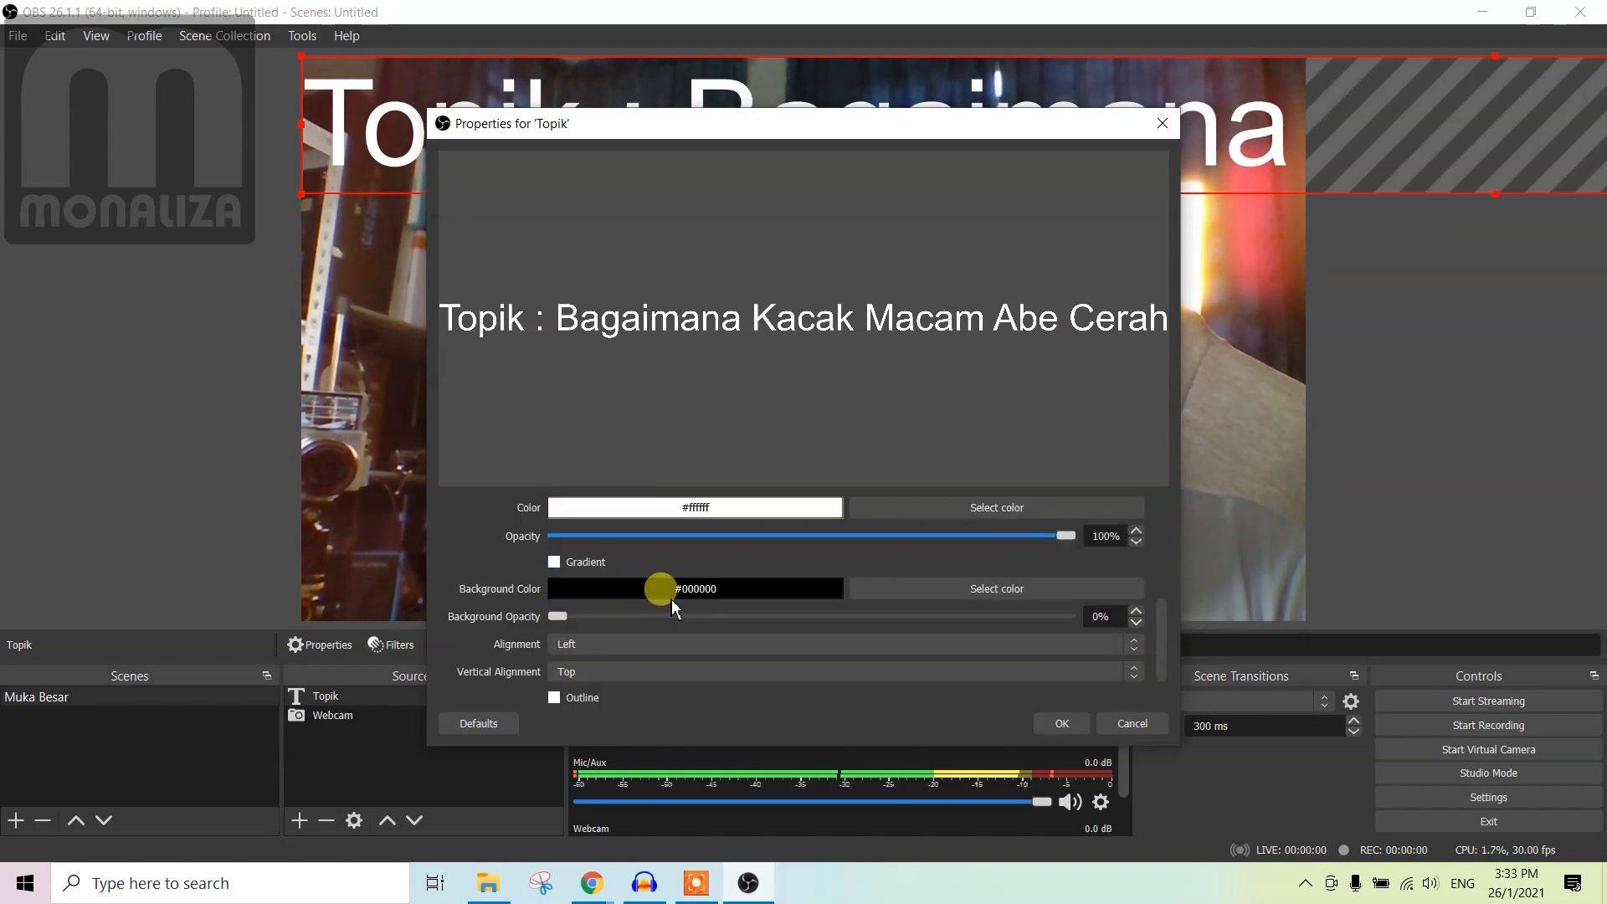
pyautogui.click(980, 589)
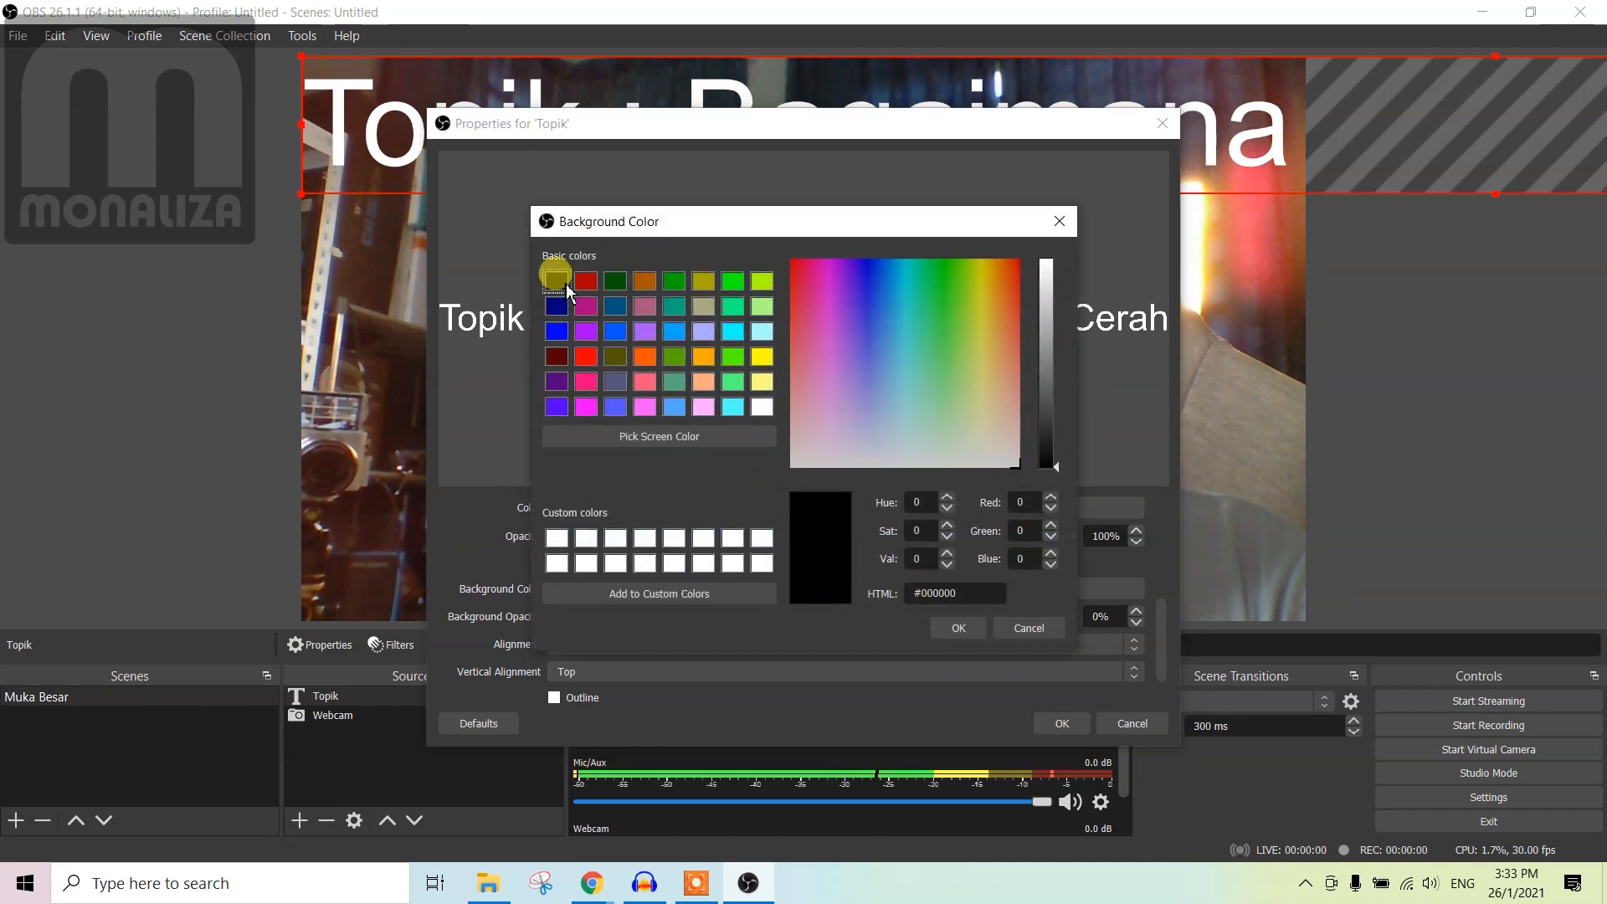
pyautogui.click(958, 628)
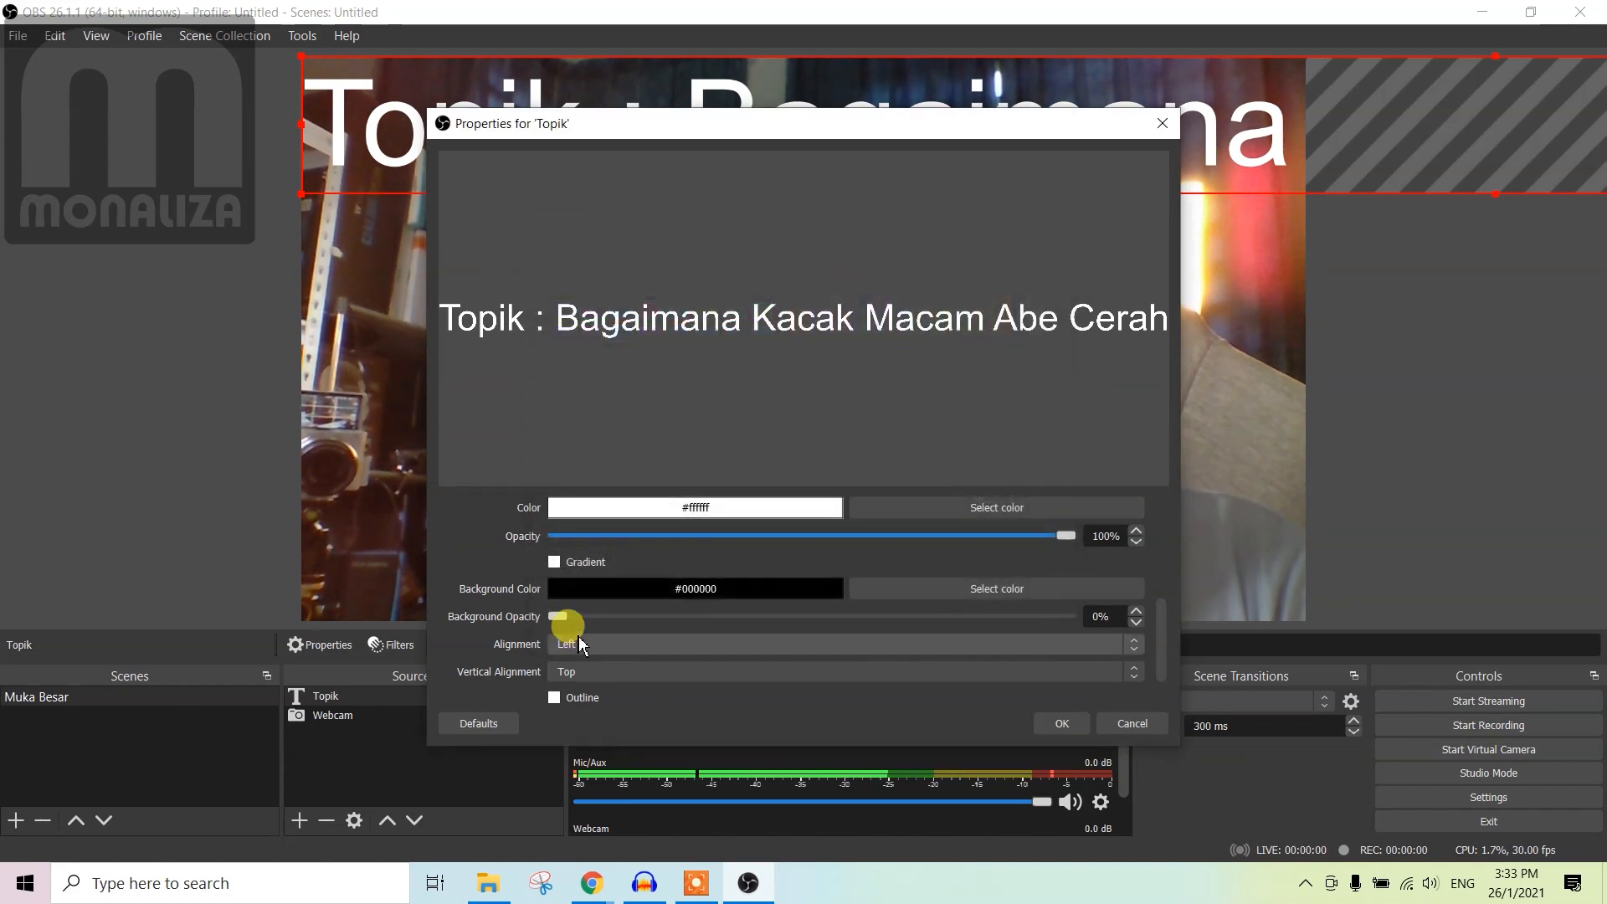
pyautogui.moveTo(558, 617); pyautogui.dragTo(1086, 685)
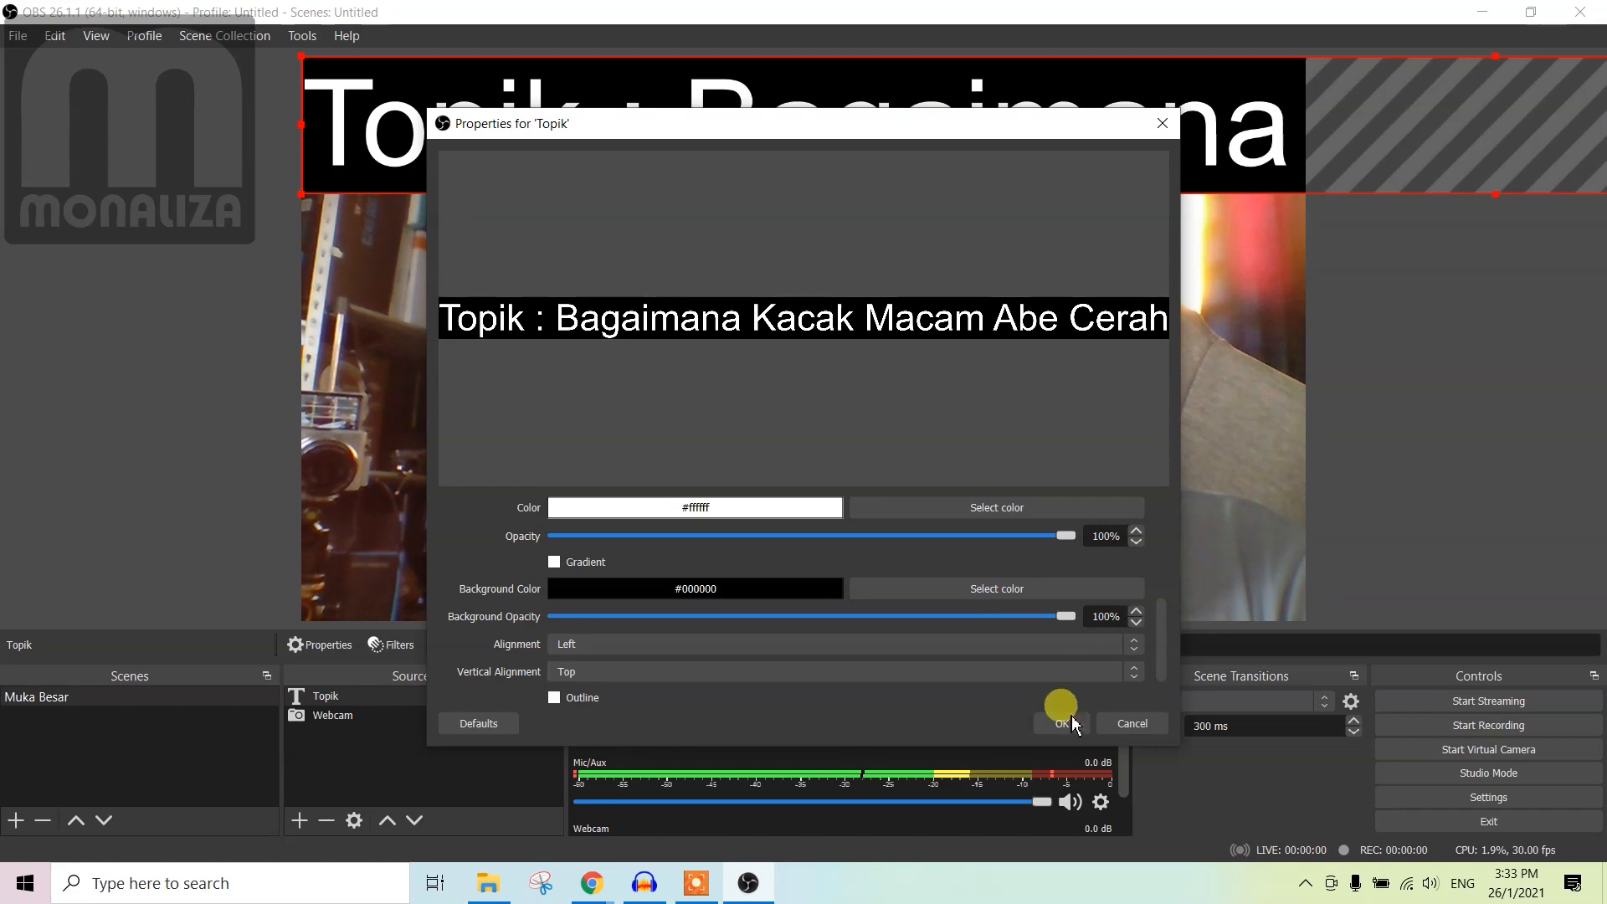
# Enable the outline on the Topik text and set the outline color to red.
pyautogui.scroll(-2, 632, 680)
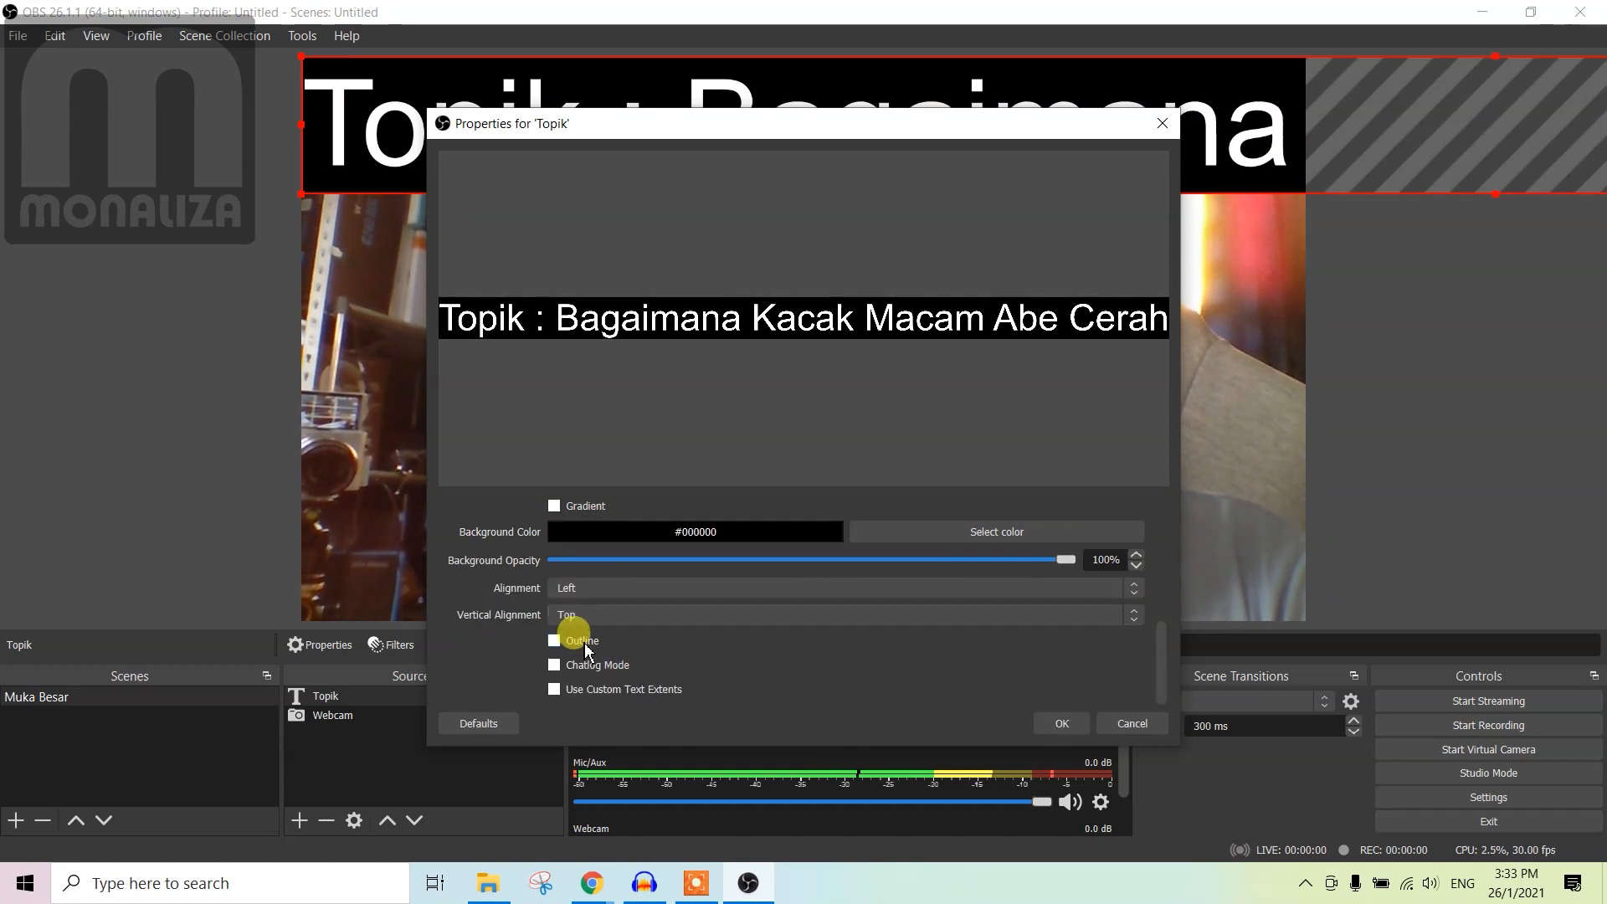
pyautogui.click(555, 642)
pyautogui.click(1051, 615)
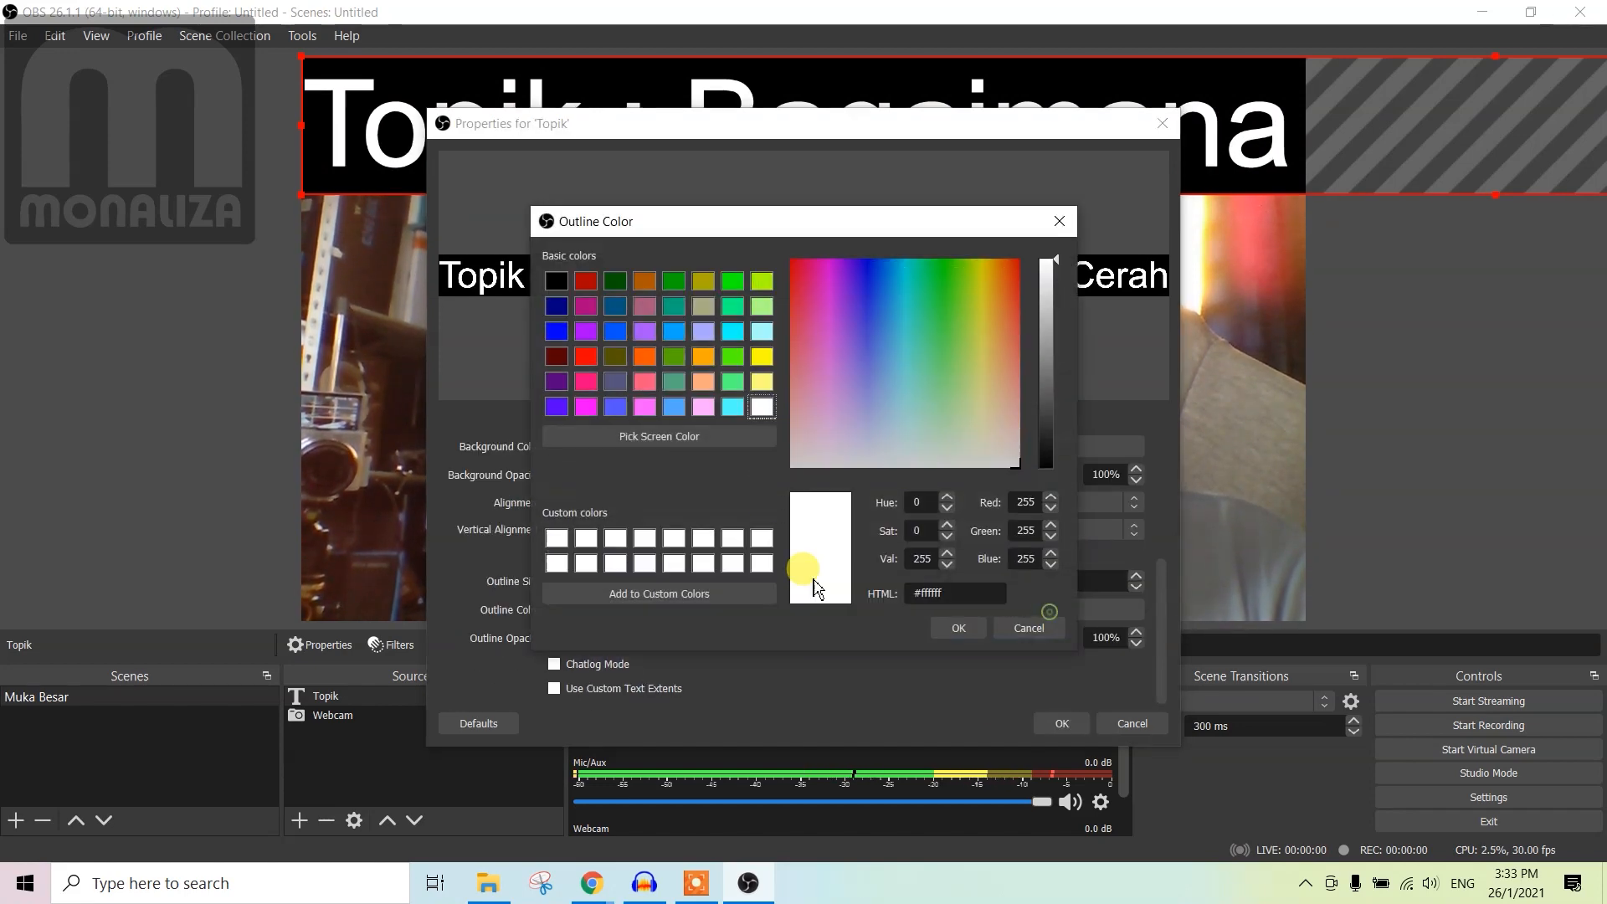
pyautogui.click(586, 356)
pyautogui.press('Return')
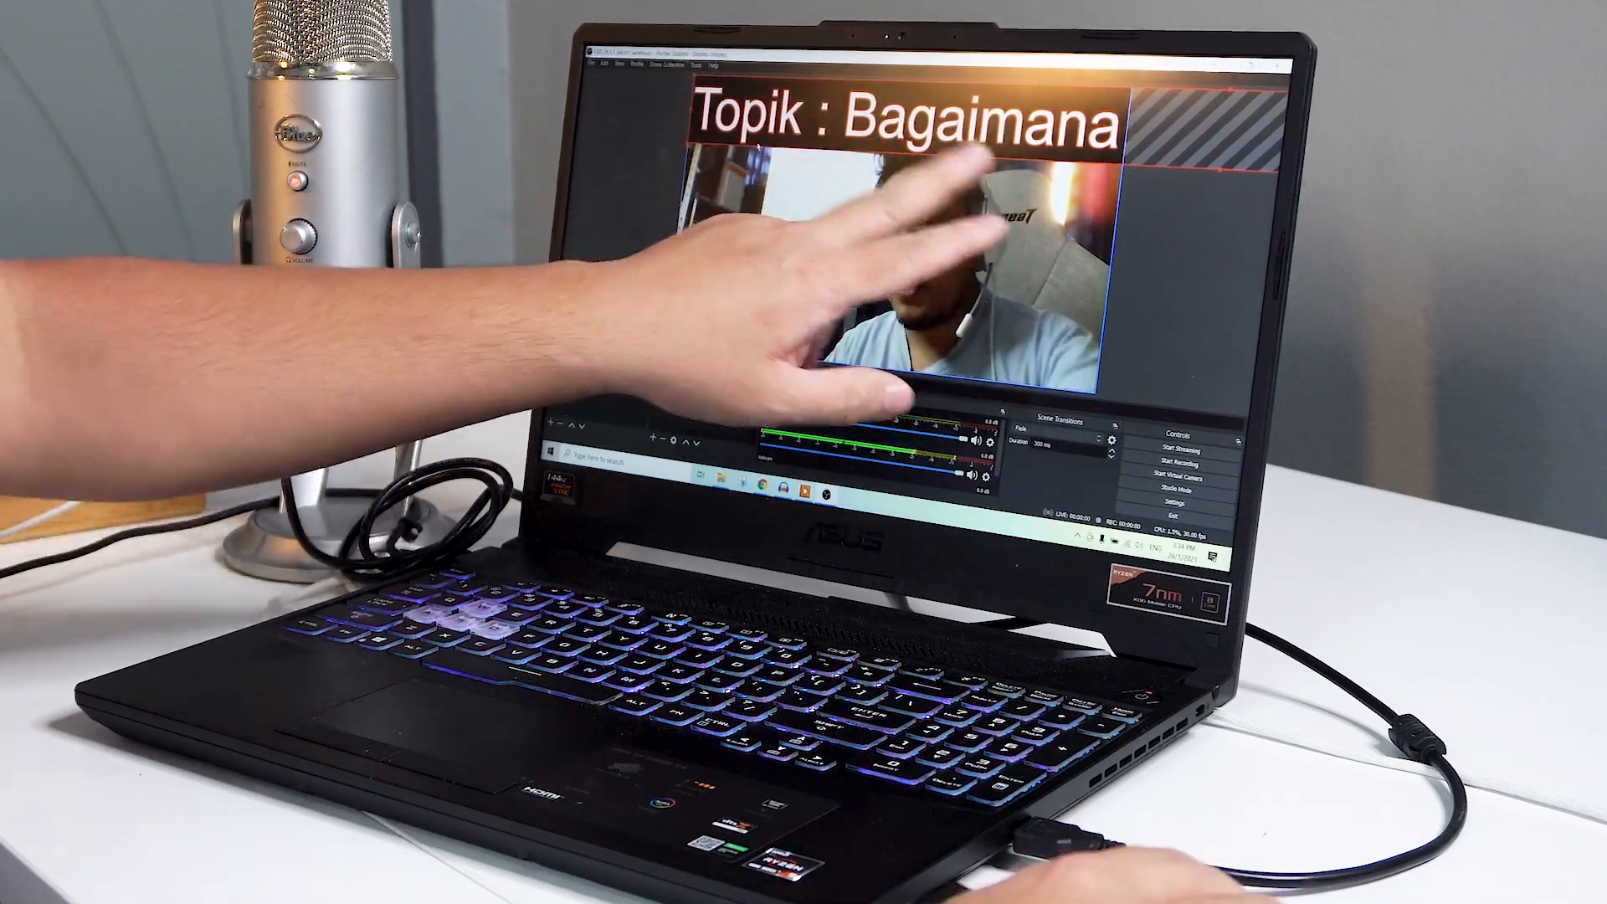
# Move the Topik text to the bottom edge of the canvas and scale it to span about the full canvas width.
pyautogui.moveTo(701, 82); pyautogui.dragTo(760, 87)
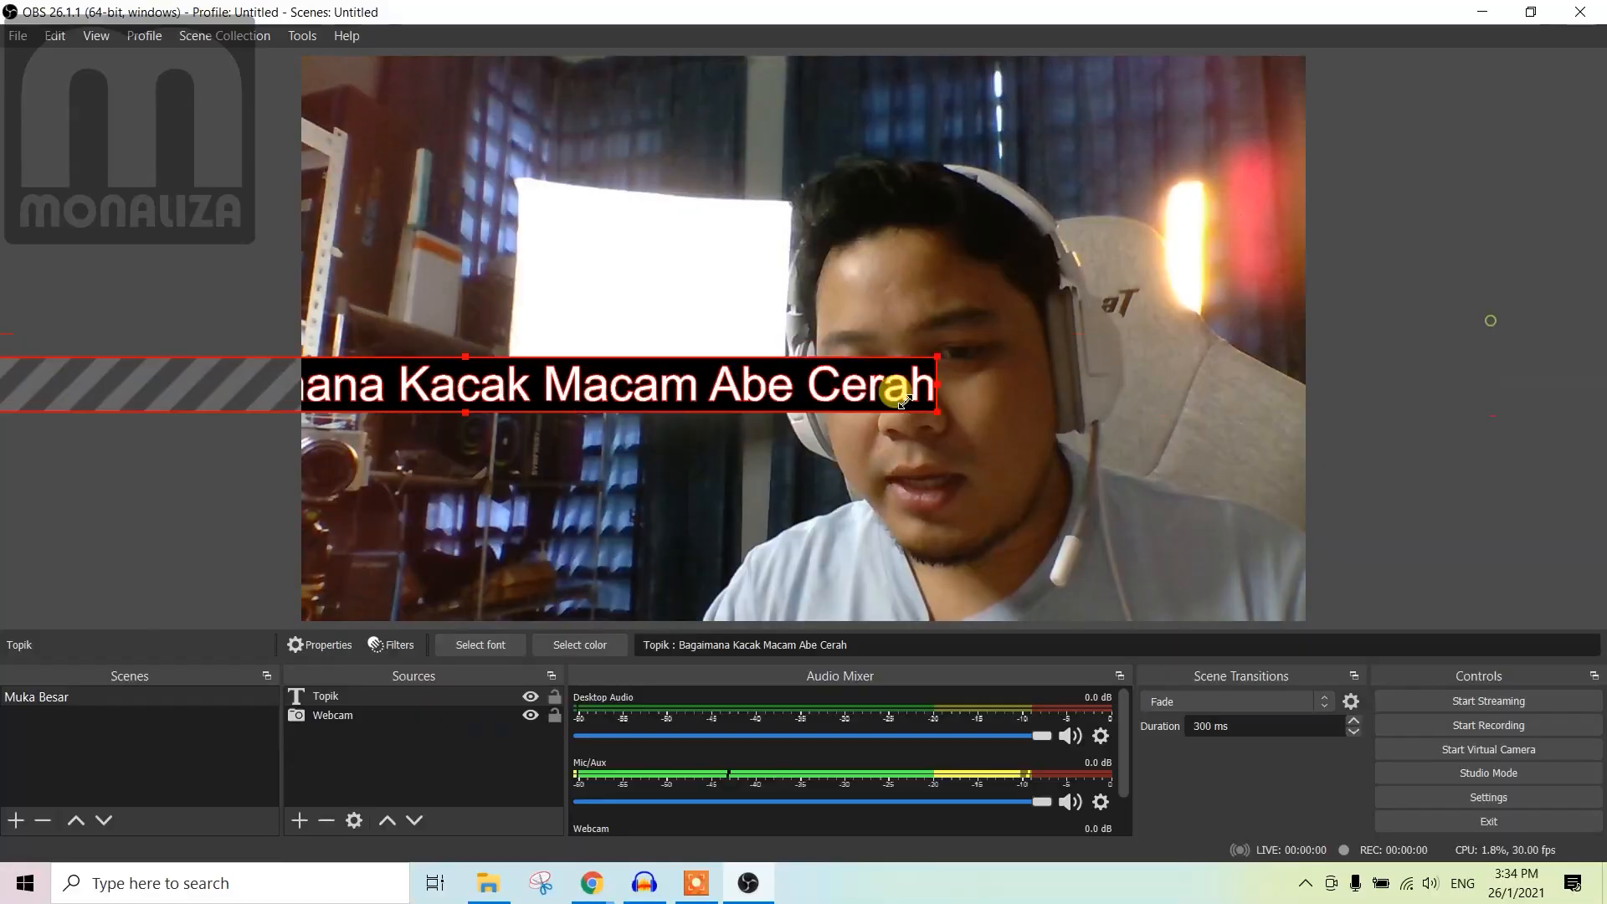
pyautogui.moveTo(896, 387); pyautogui.dragTo(1274, 597)
pyautogui.moveTo(545, 574); pyautogui.dragTo(433, 558)
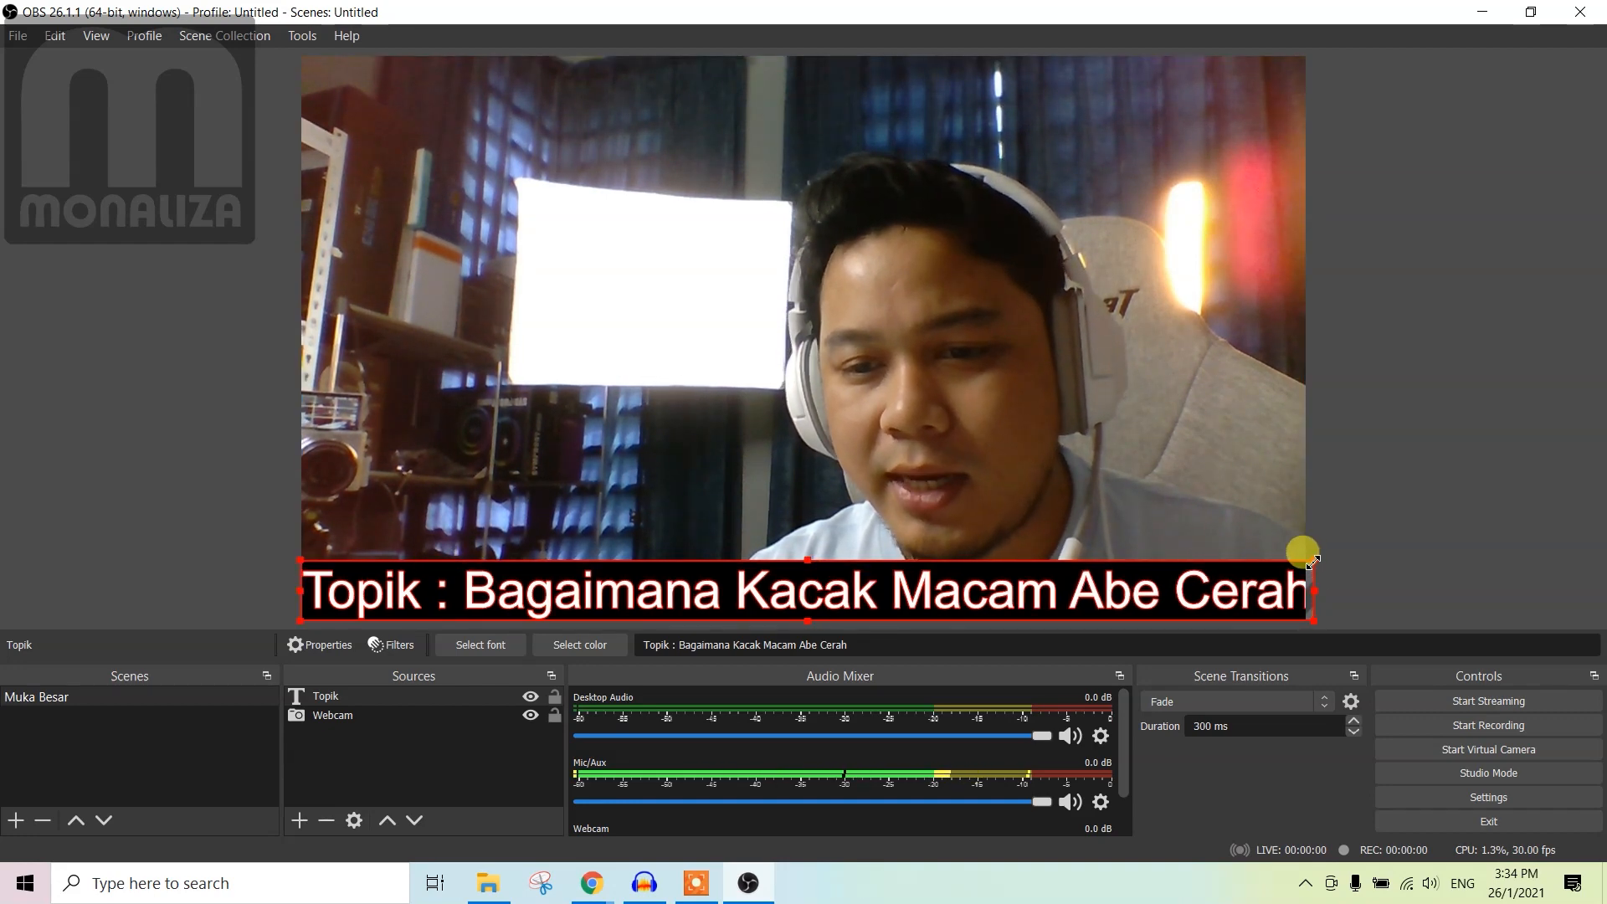
pyautogui.moveTo(1301, 562); pyautogui.dragTo(1314, 559)
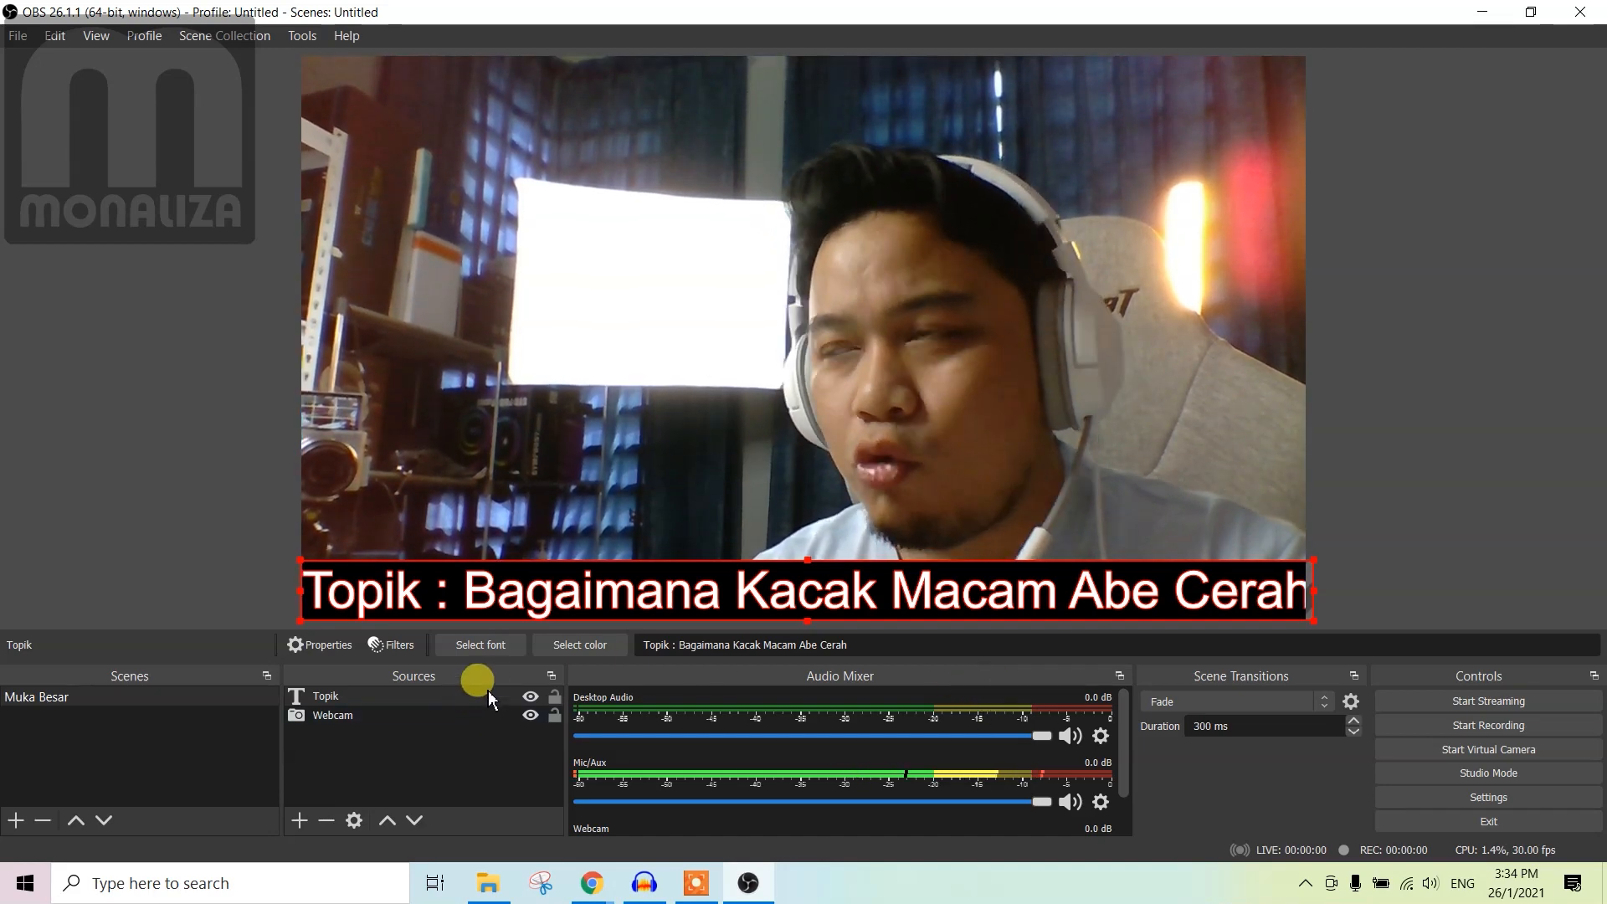
# Add an Image source named "Lencana" to the Muka Besar scene using the file Monaliza Logo_BT 300.png.
pyautogui.click(307, 820)
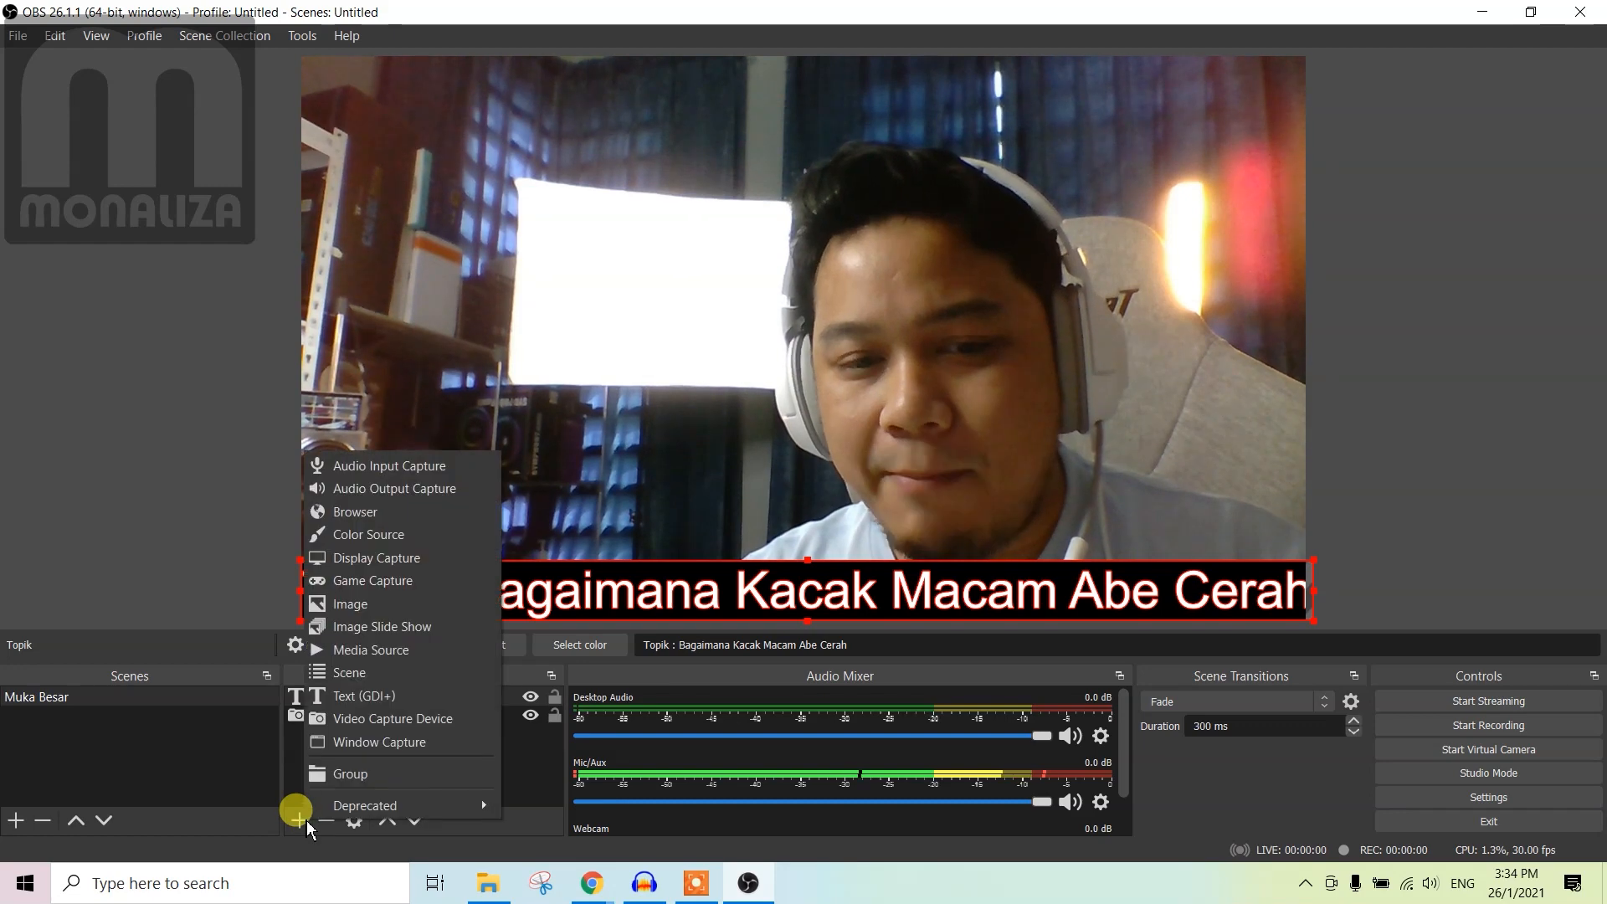
pyautogui.click(404, 601)
pyautogui.write('Lencana')
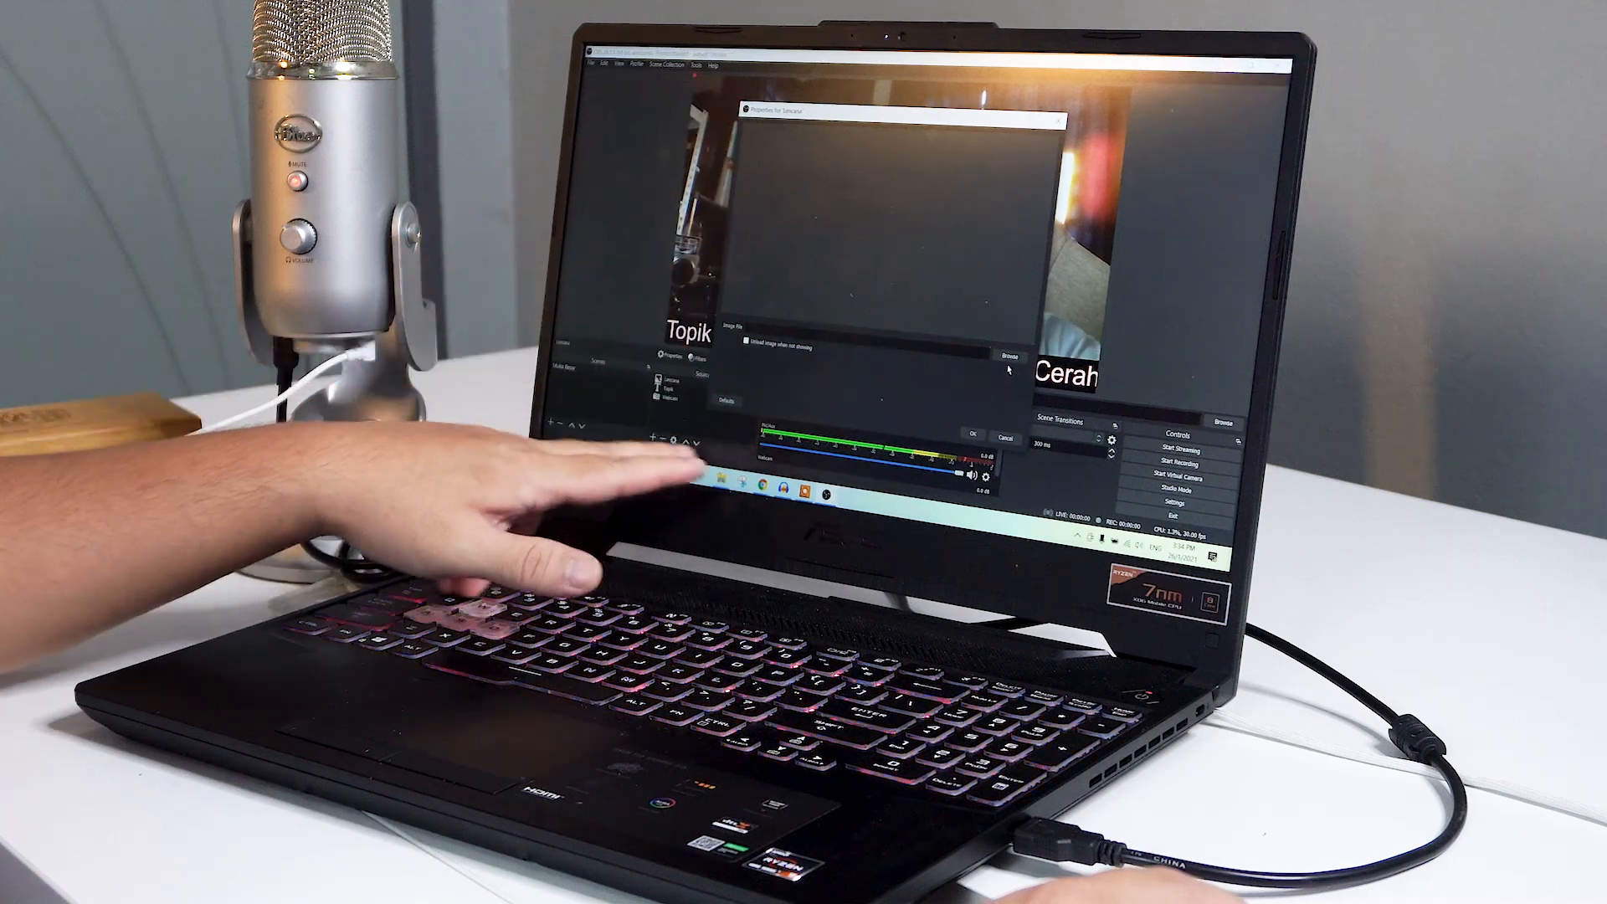
pyautogui.click(1009, 358)
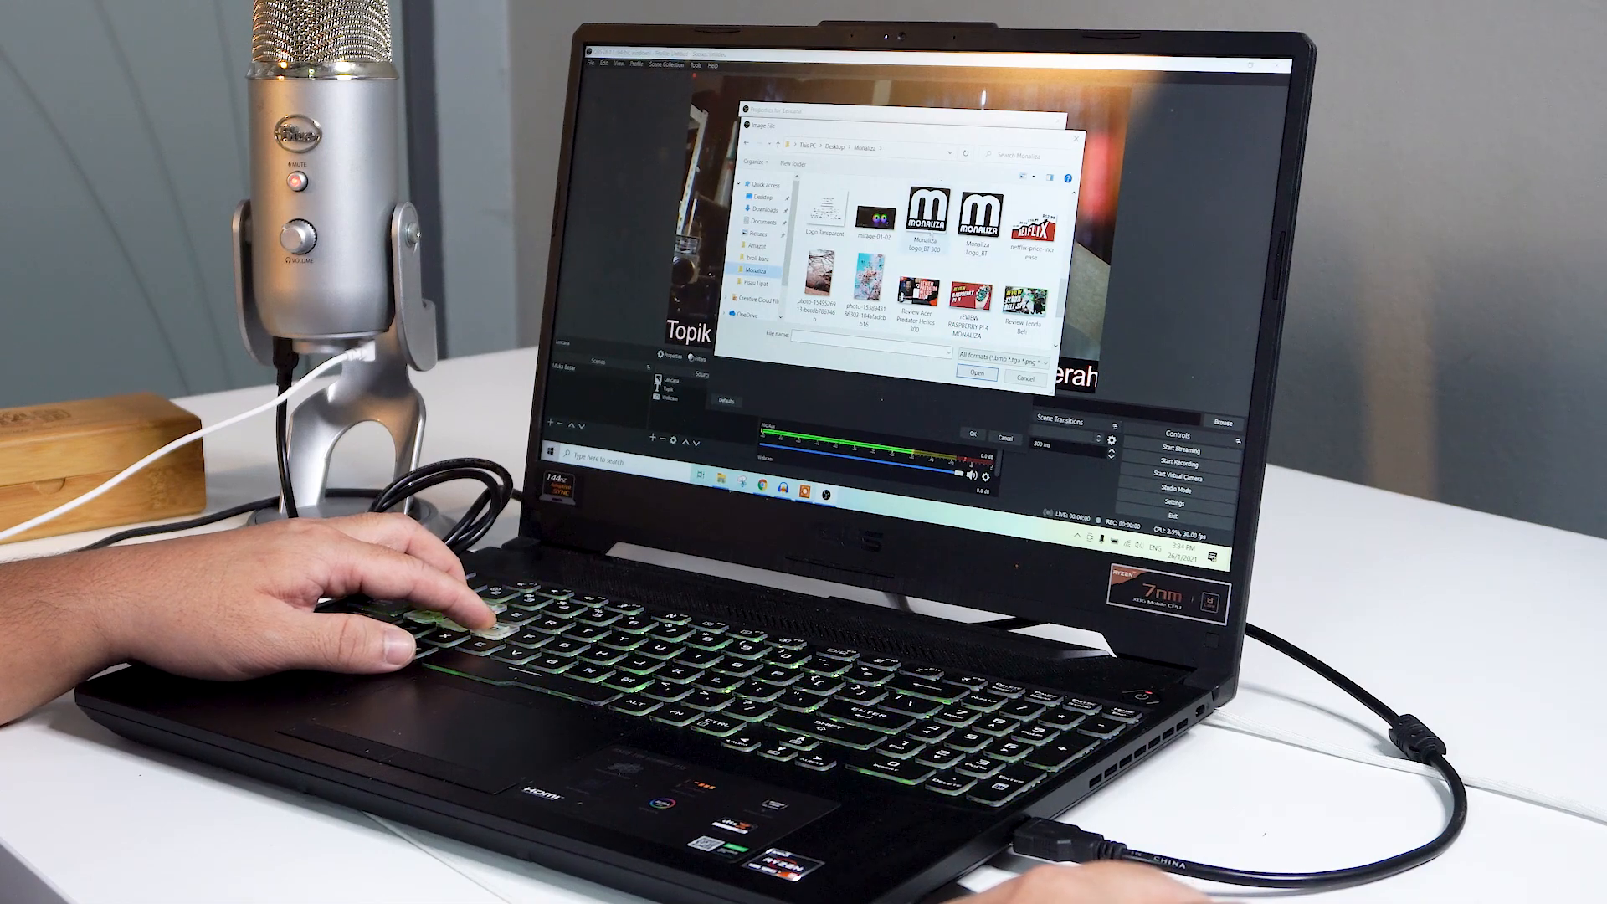
pyautogui.doubleClick(926, 234)
pyautogui.click(974, 435)
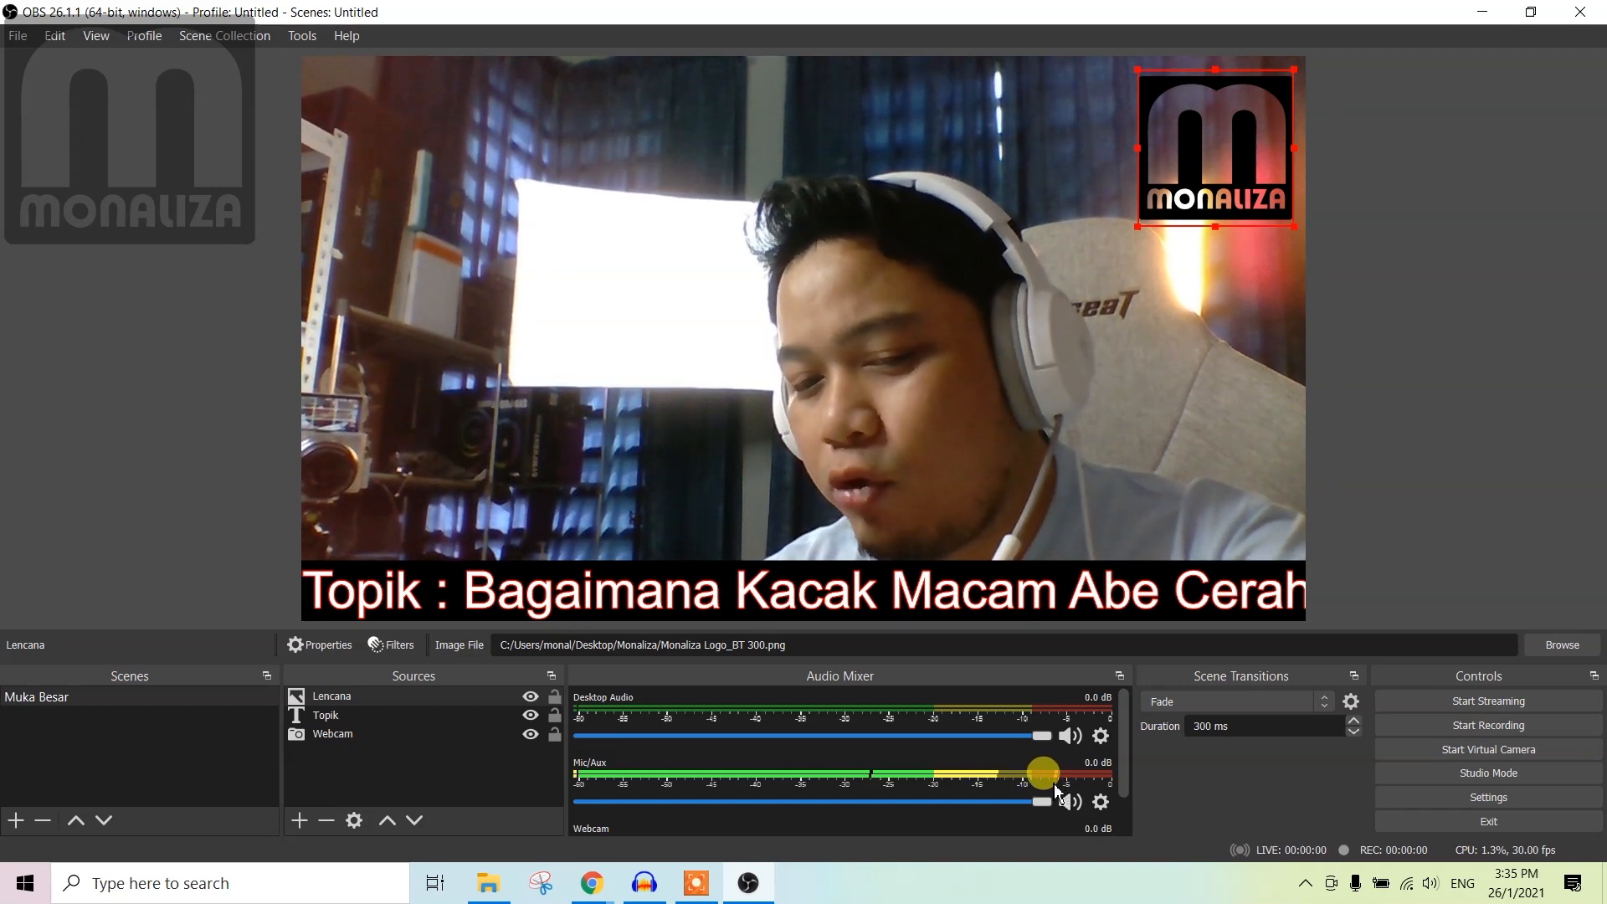
# Lower the Mic/Aux volume to -1.6 dB and set its device to Microphone (Yeti Stereo Microphone).
pyautogui.moveTo(1042, 802); pyautogui.dragTo(1035, 804)
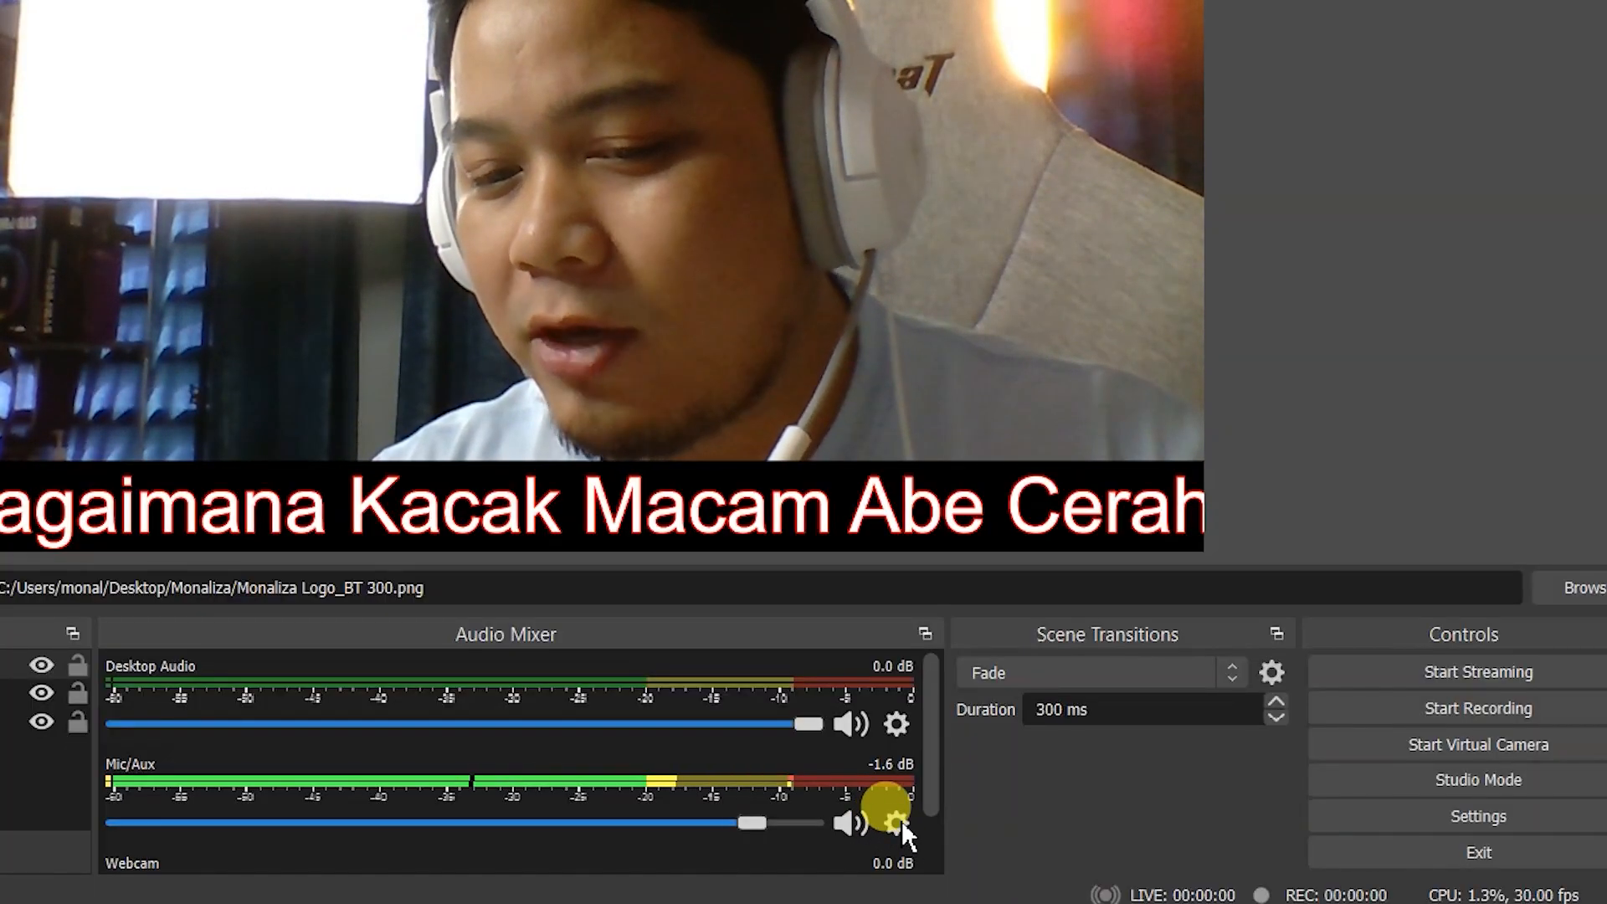
pyautogui.click(911, 833)
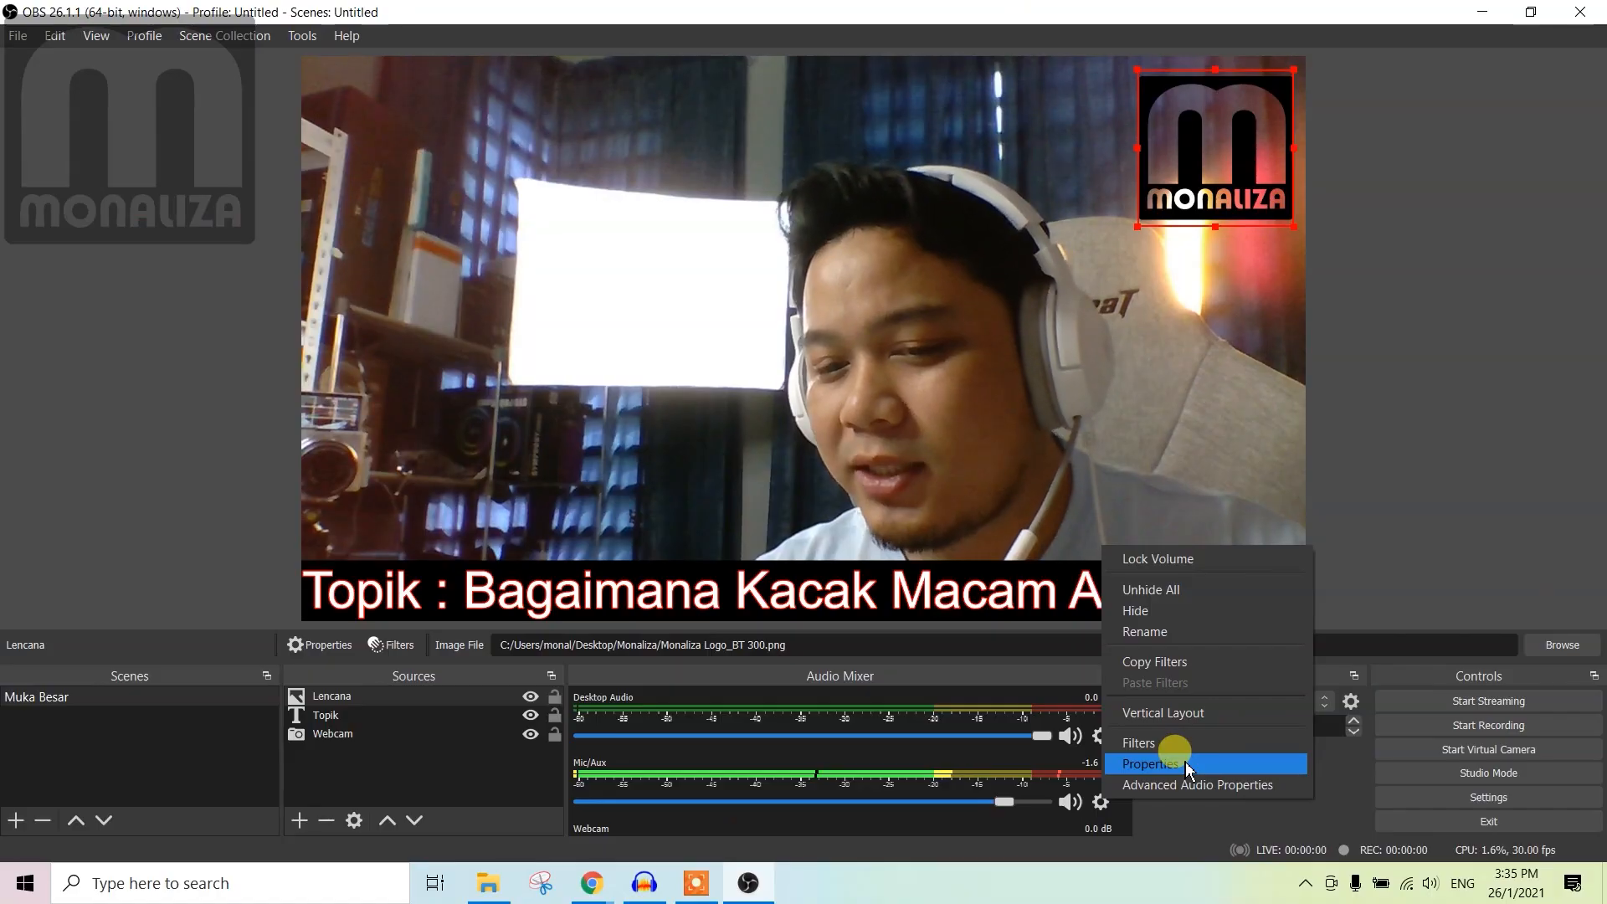
pyautogui.click(1023, 766)
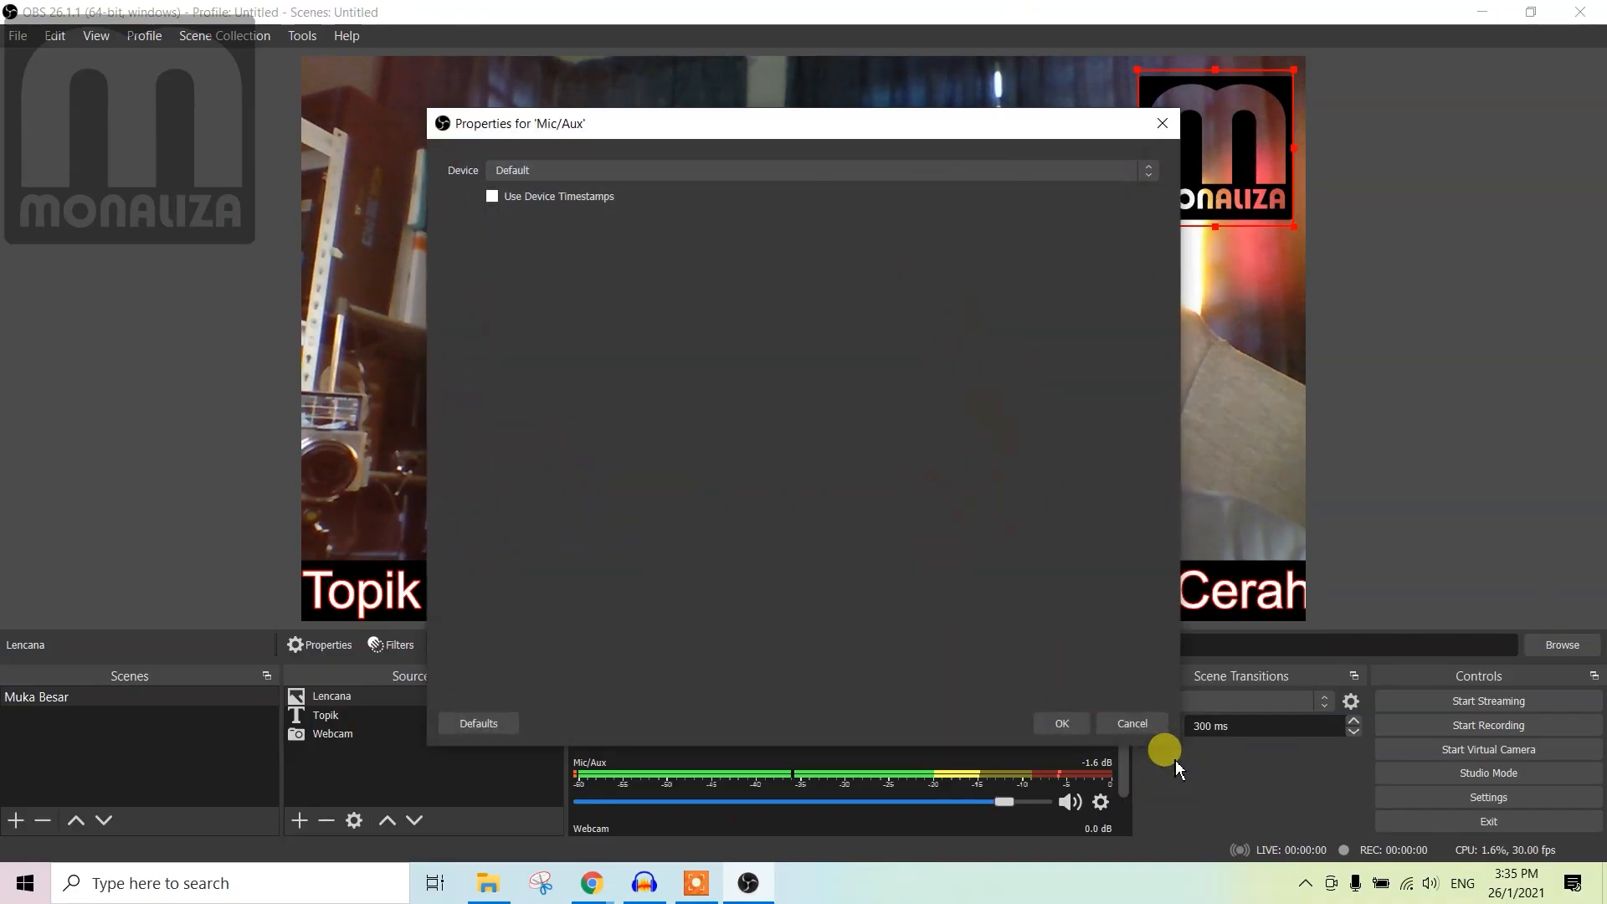
pyautogui.click(591, 170)
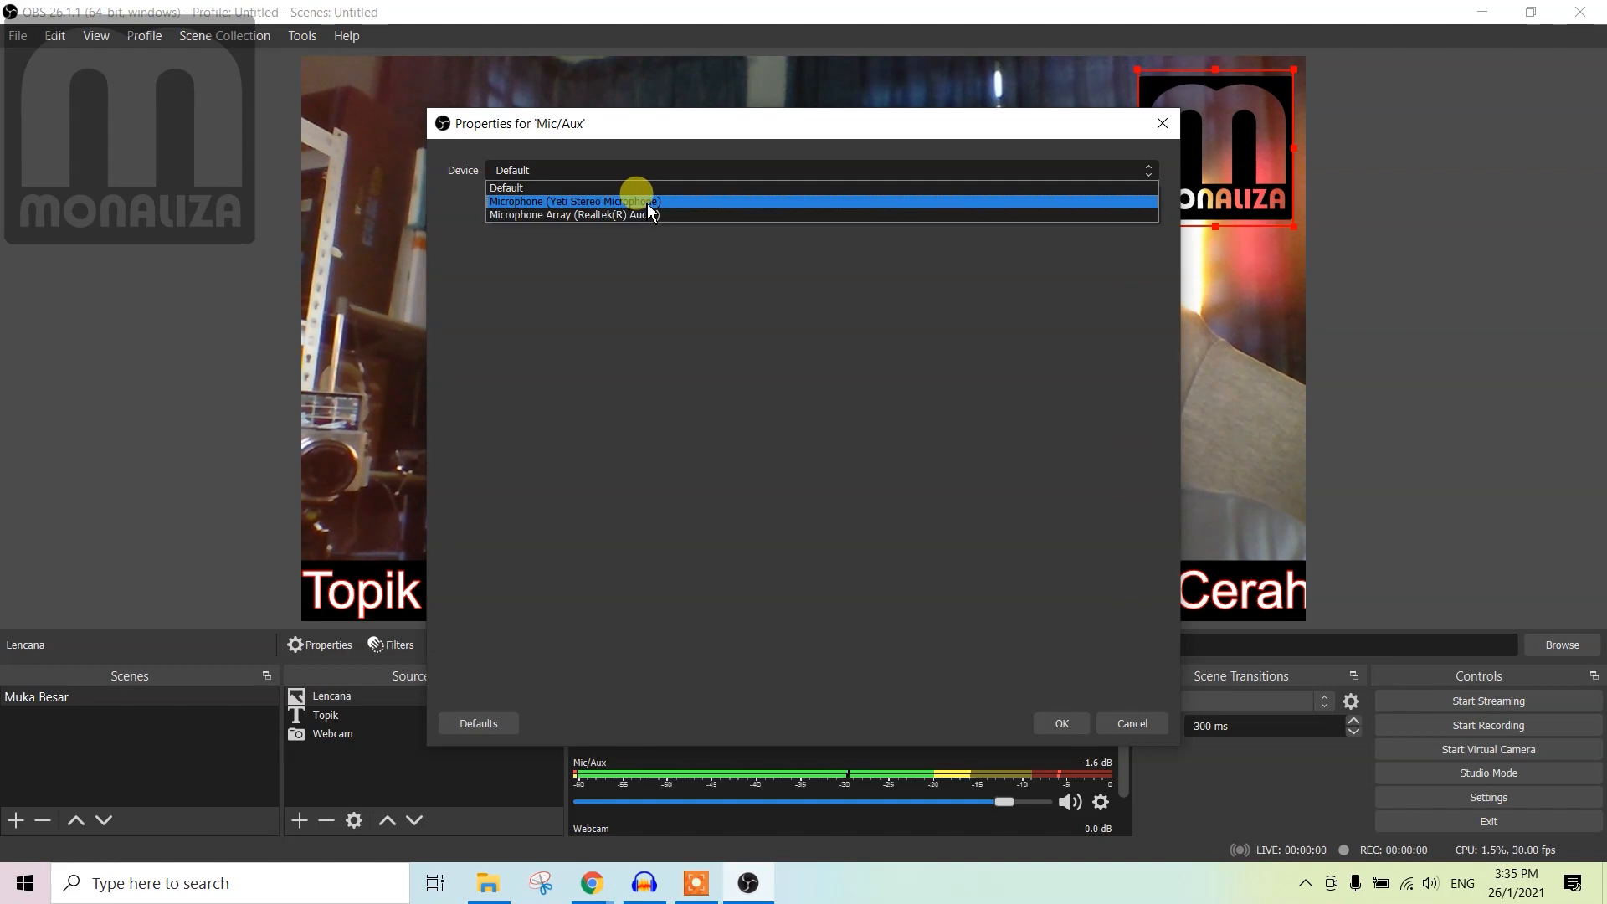
pyautogui.click(647, 201)
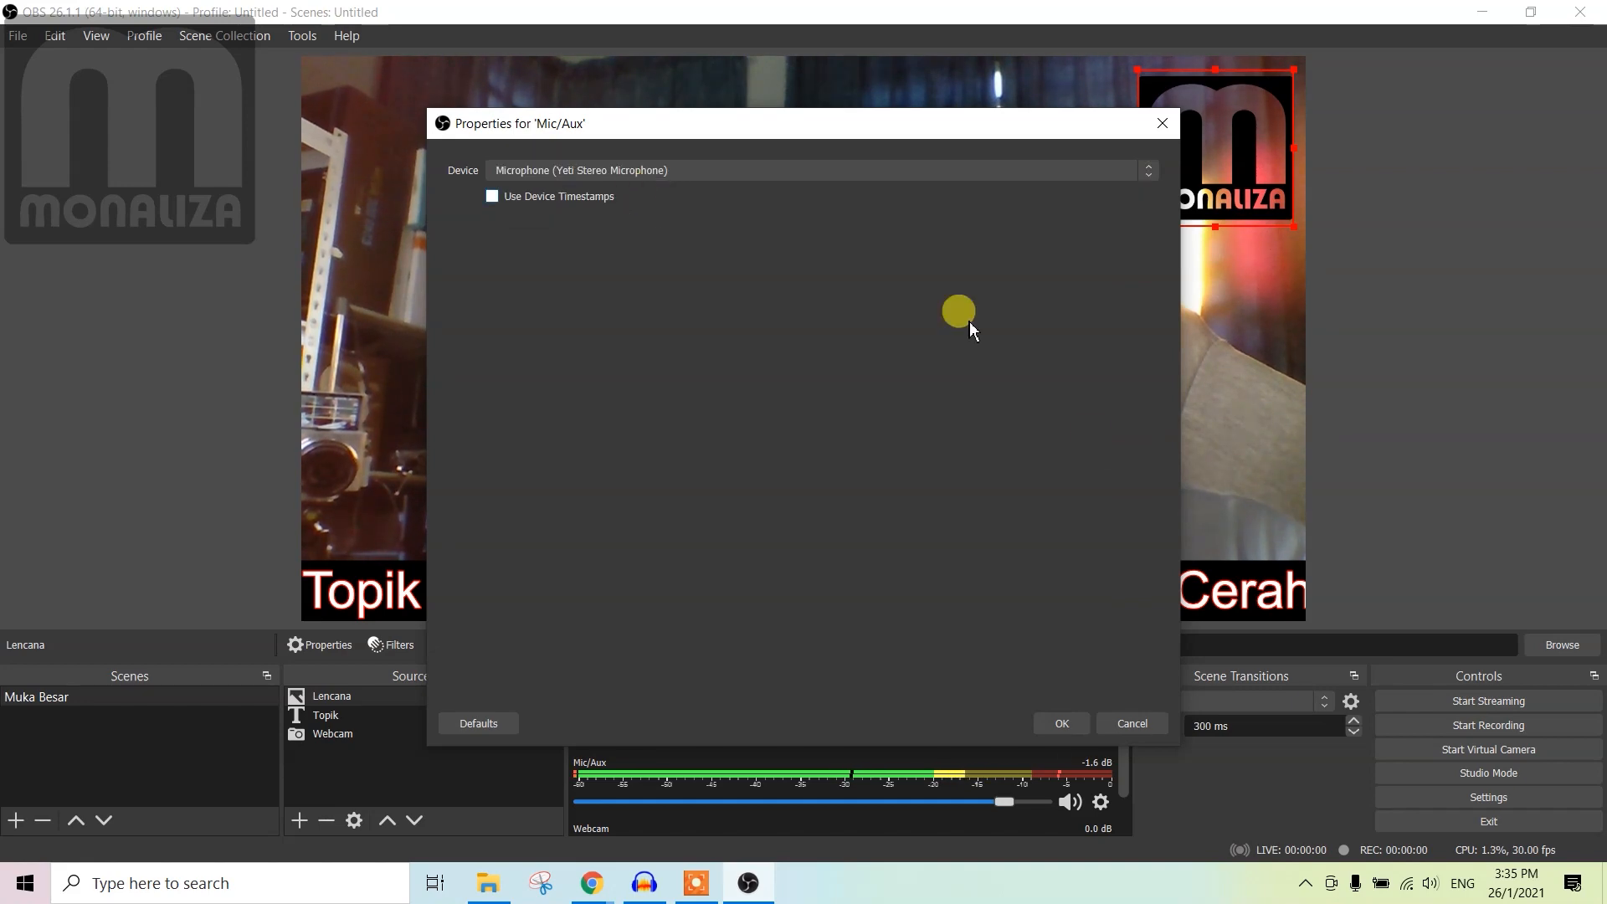
pyautogui.click(1079, 733)
# Add a Noise Gate filter to the Mic/Aux audio with its default name and settings.
pyautogui.click(1100, 803)
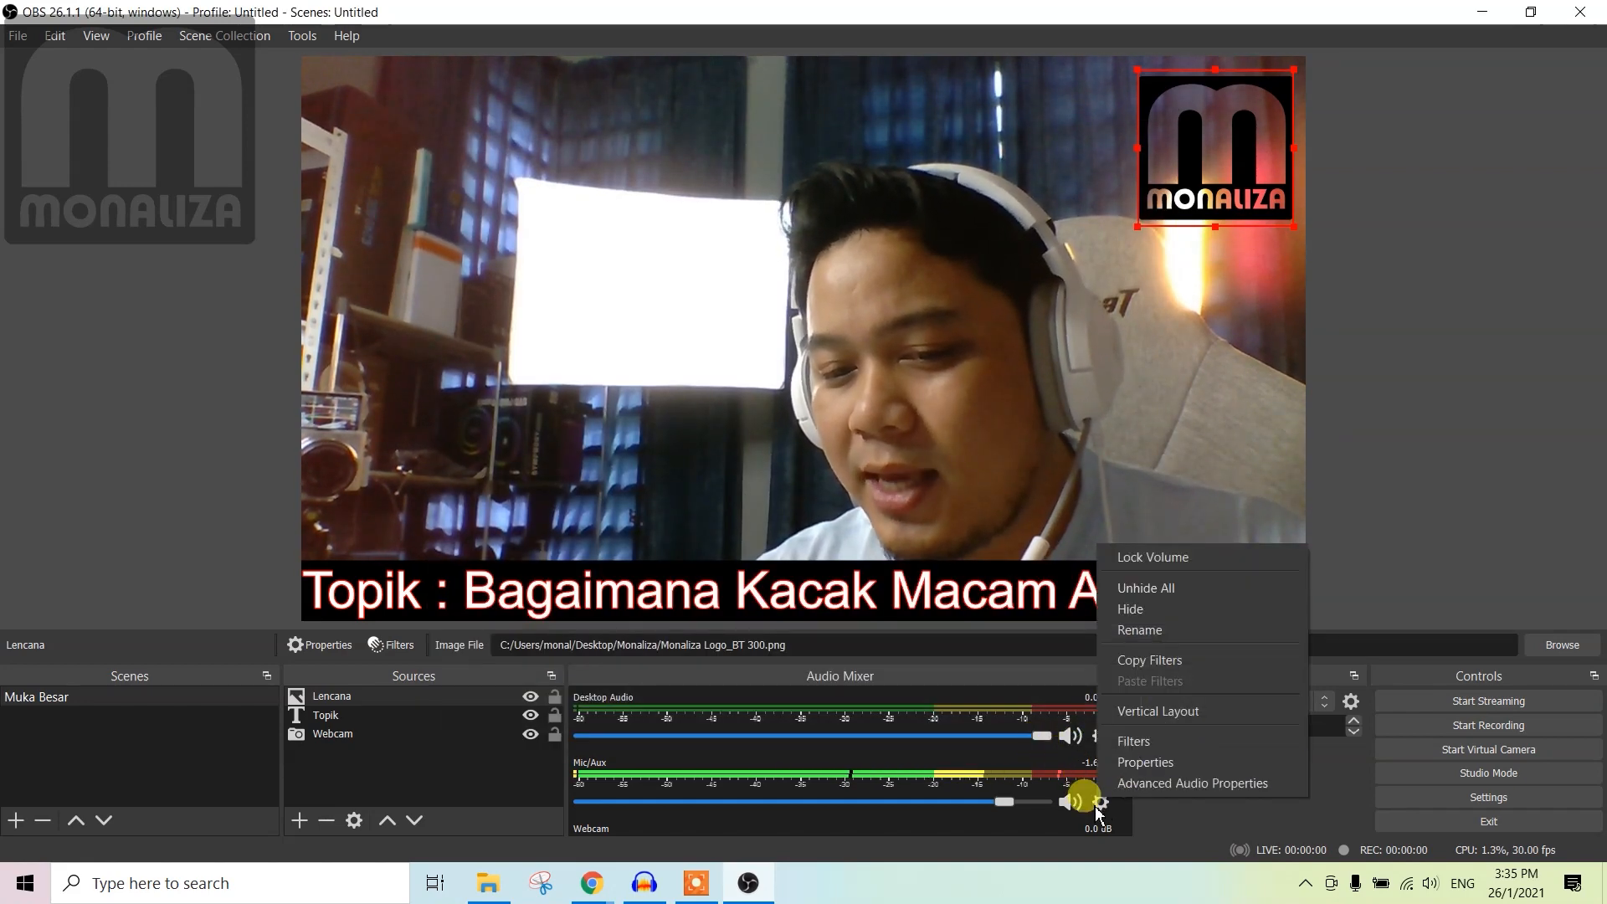
pyautogui.click(1133, 741)
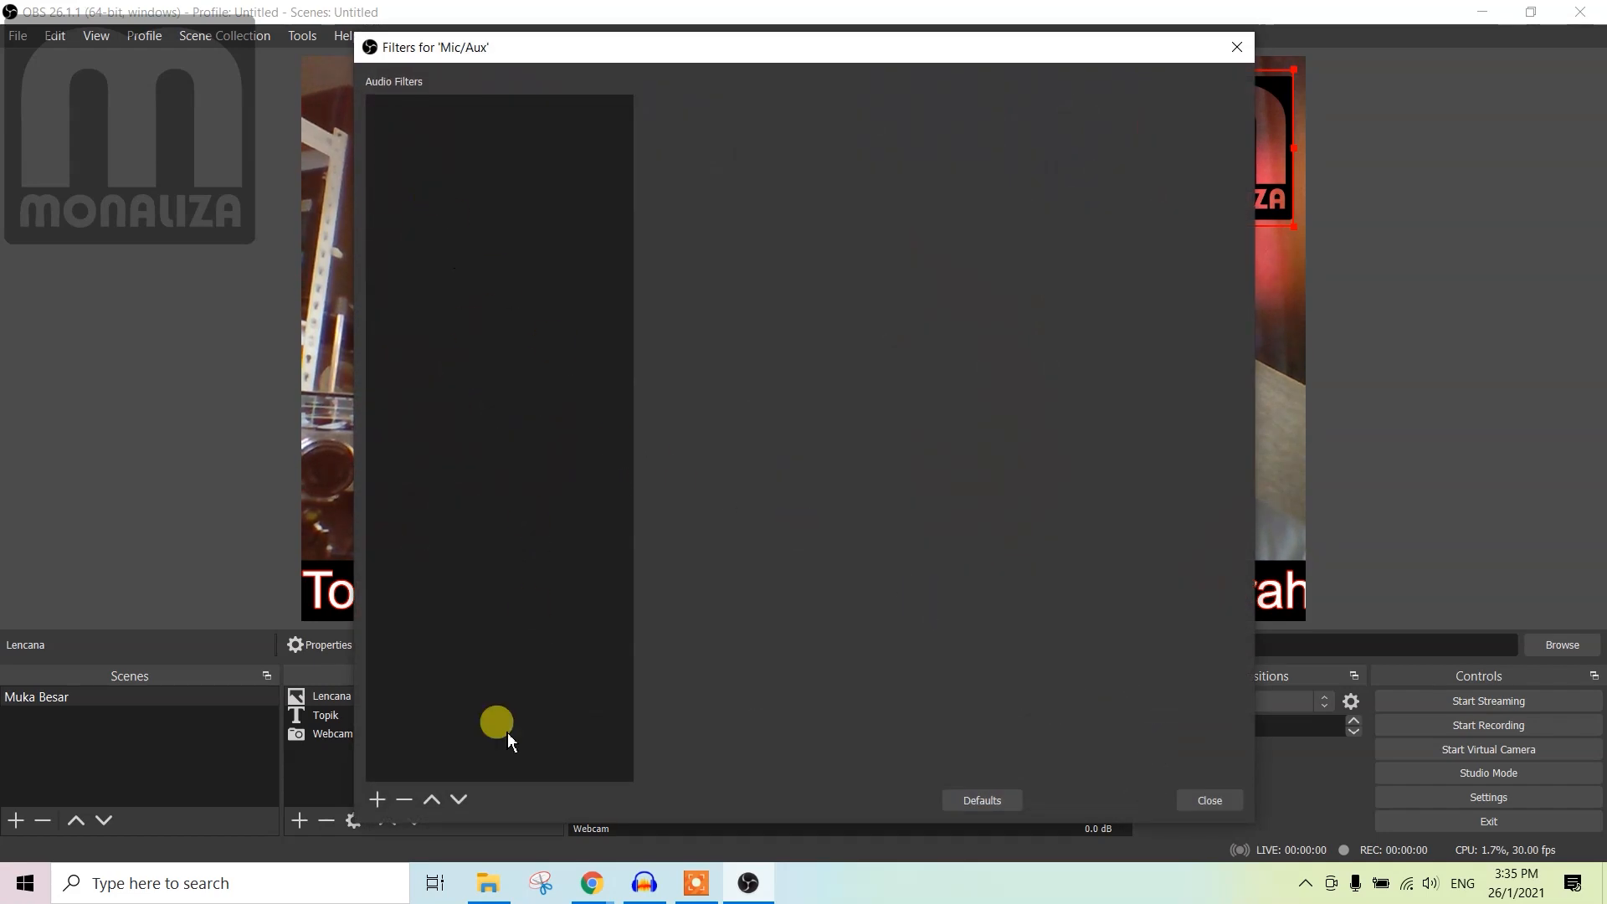
pyautogui.click(377, 800)
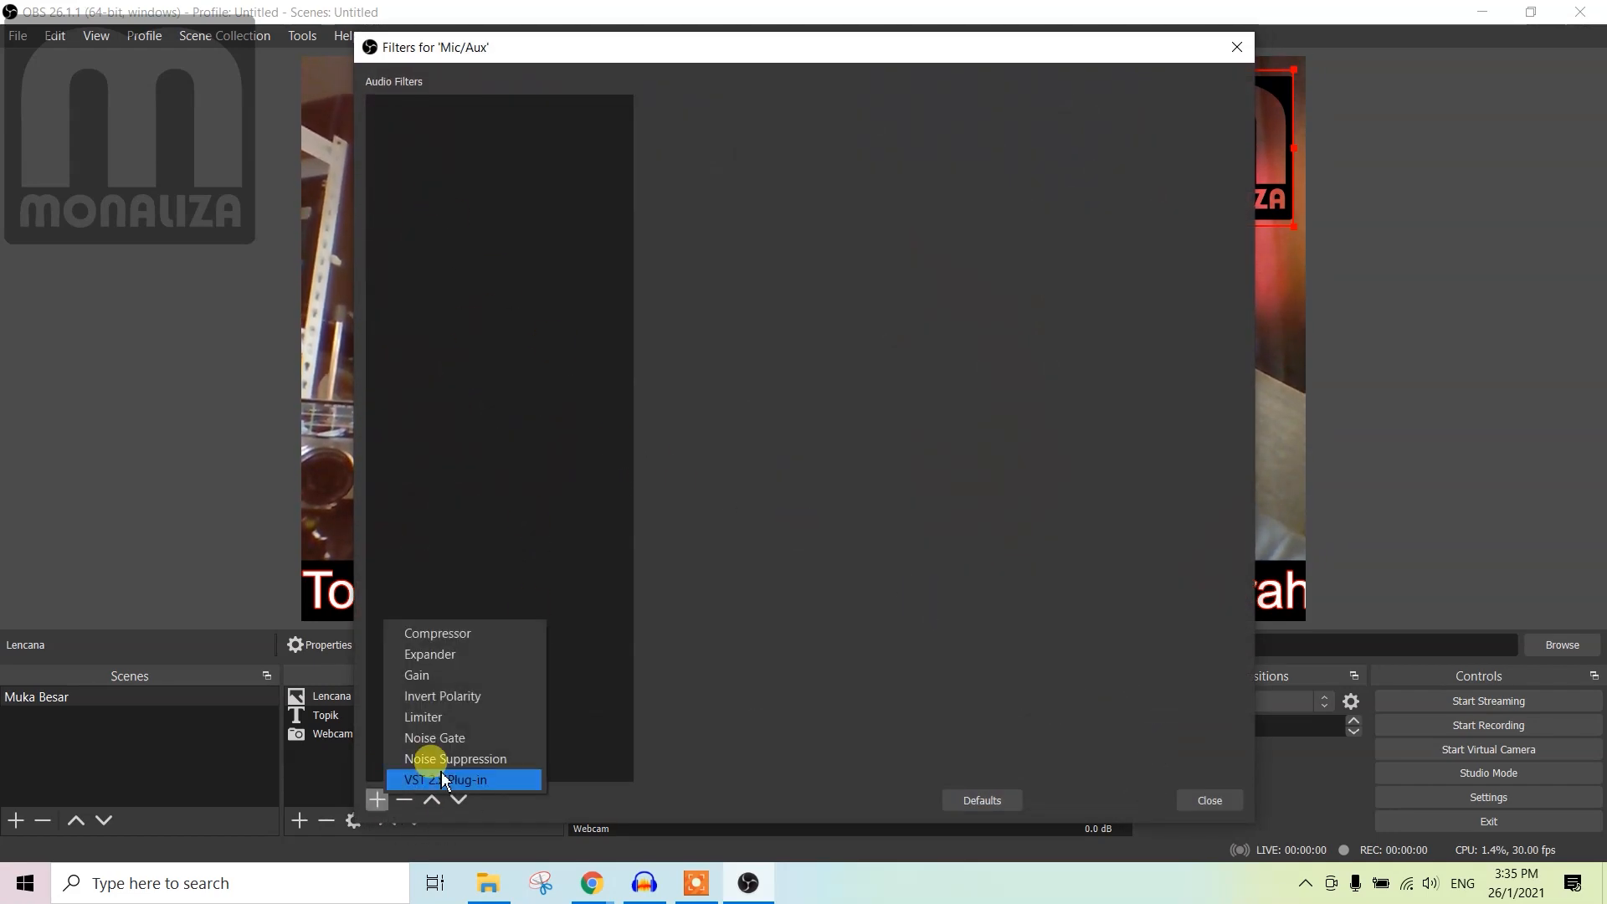
pyautogui.click(435, 737)
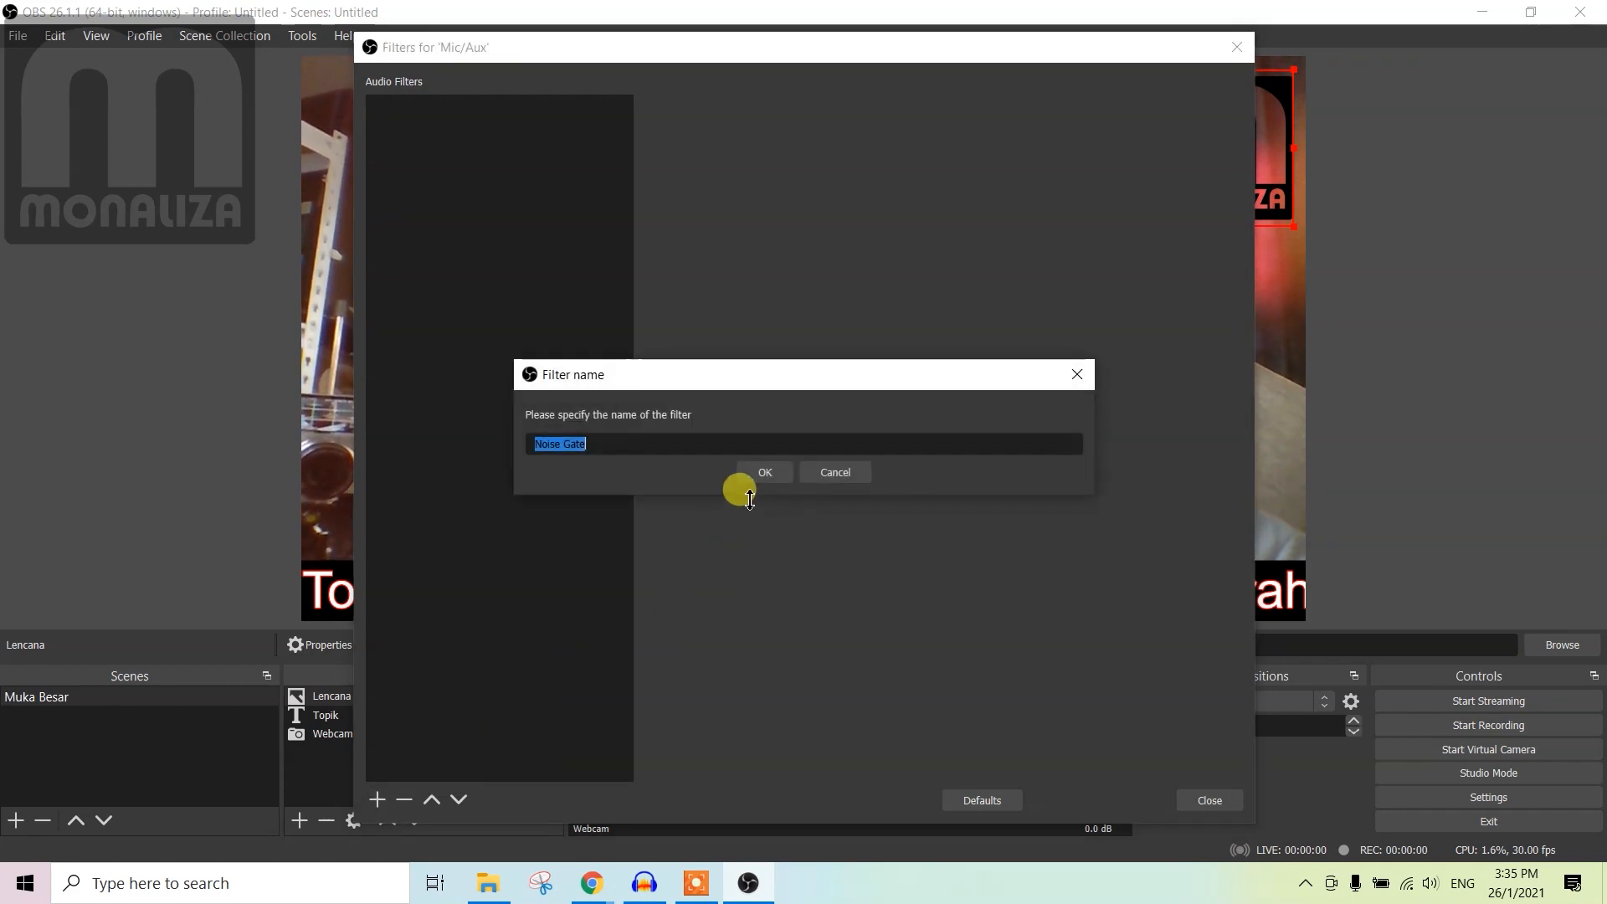
pyautogui.click(765, 473)
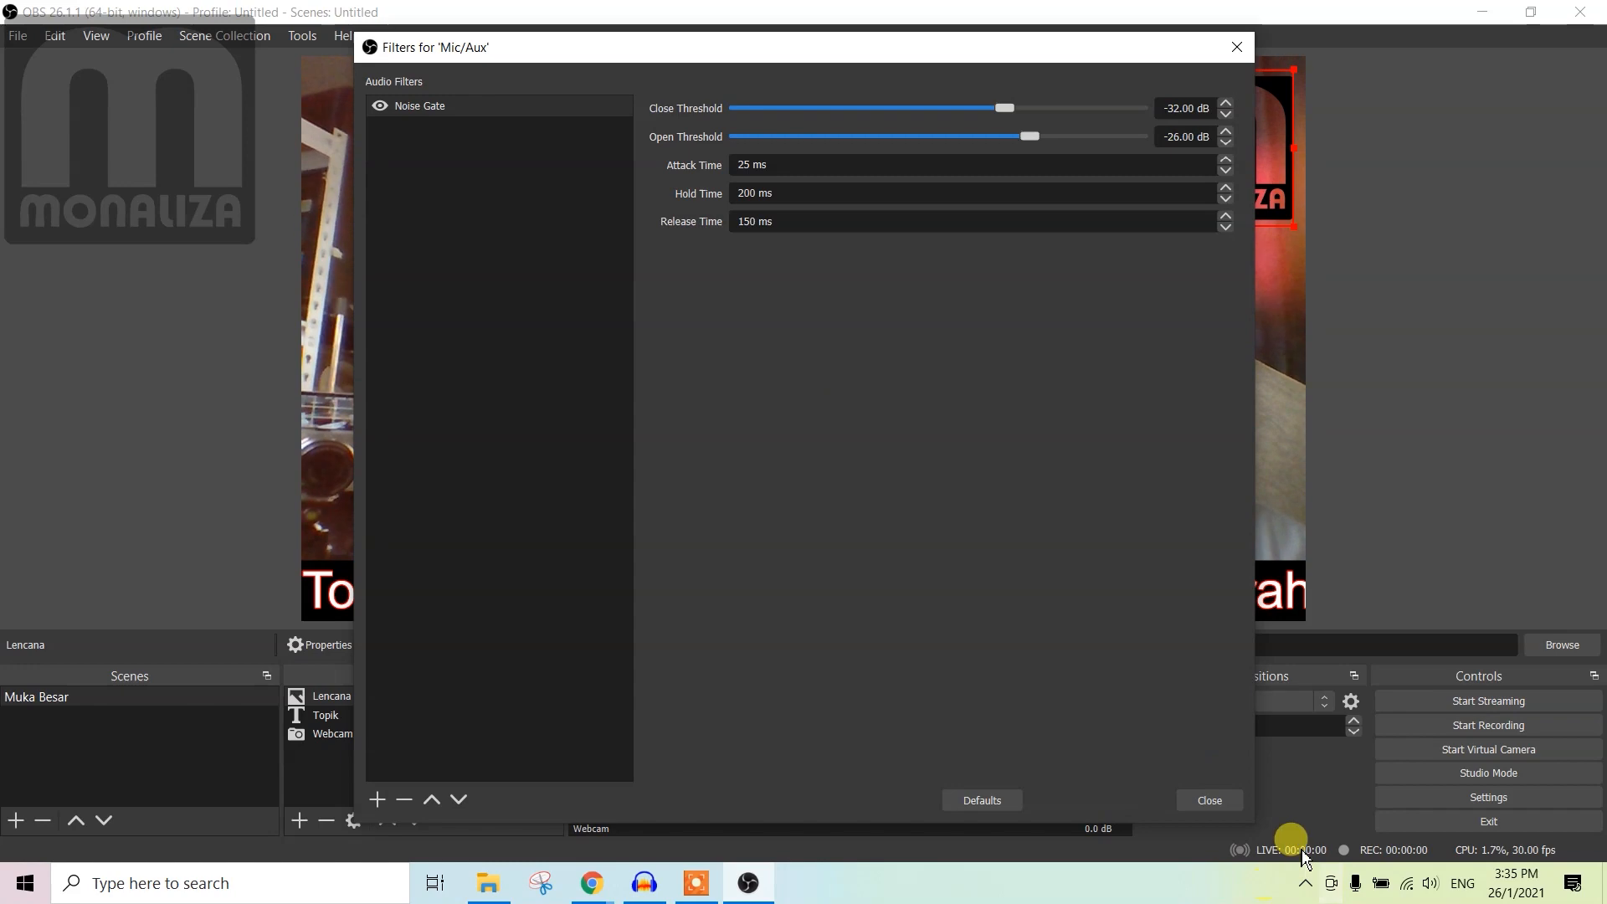
pyautogui.click(1210, 801)
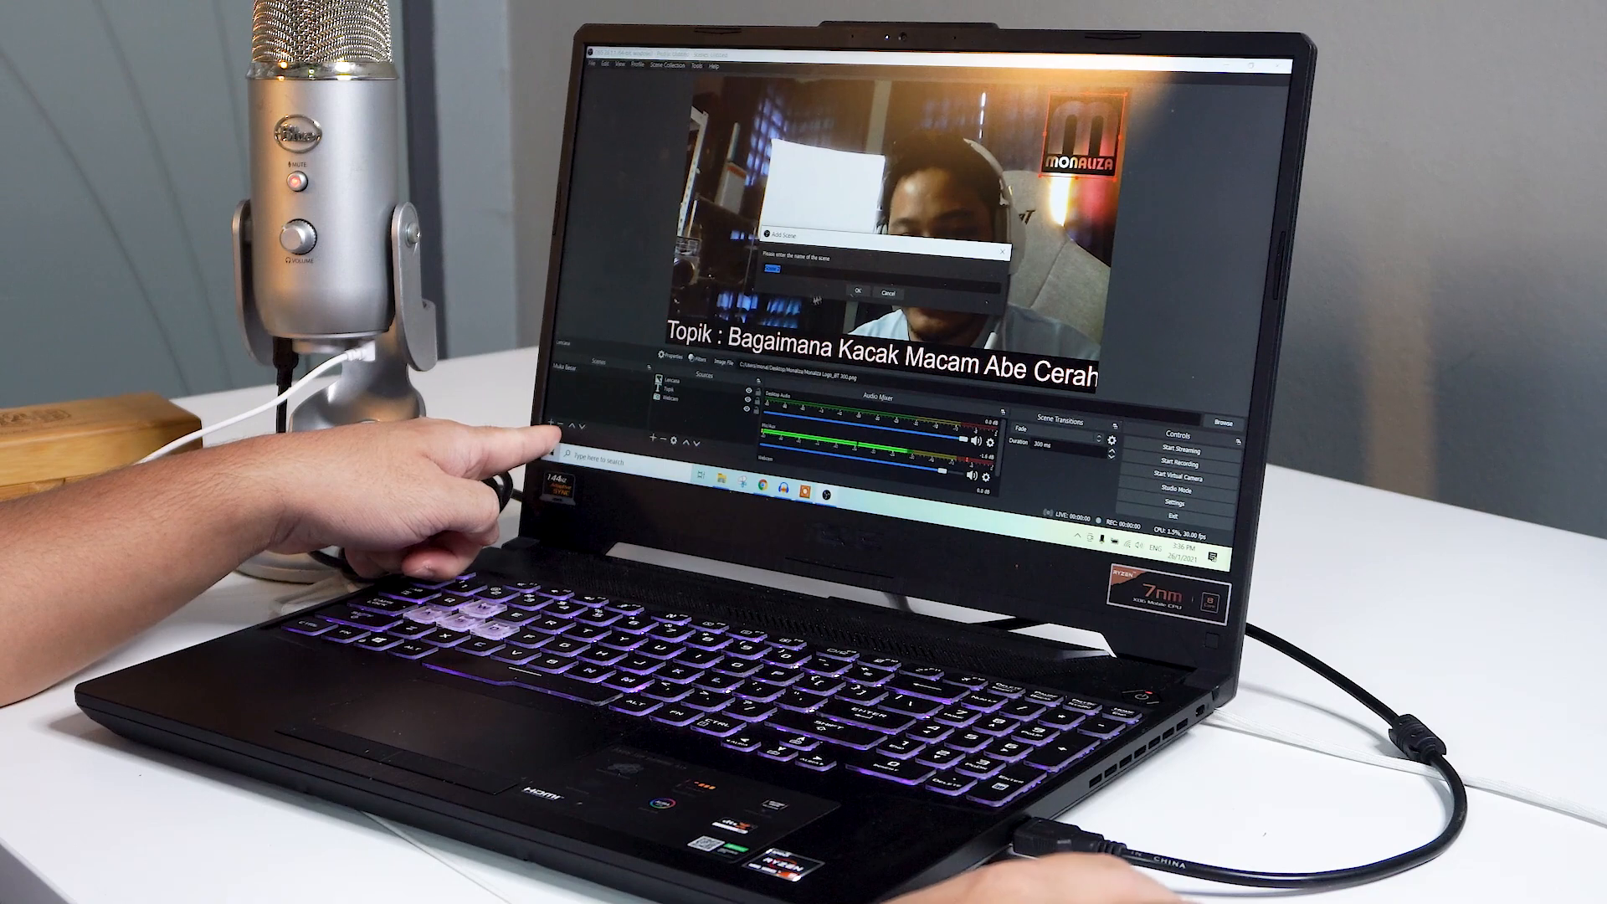
# Create a new scene named "Presentation".
pyautogui.write('PRese')
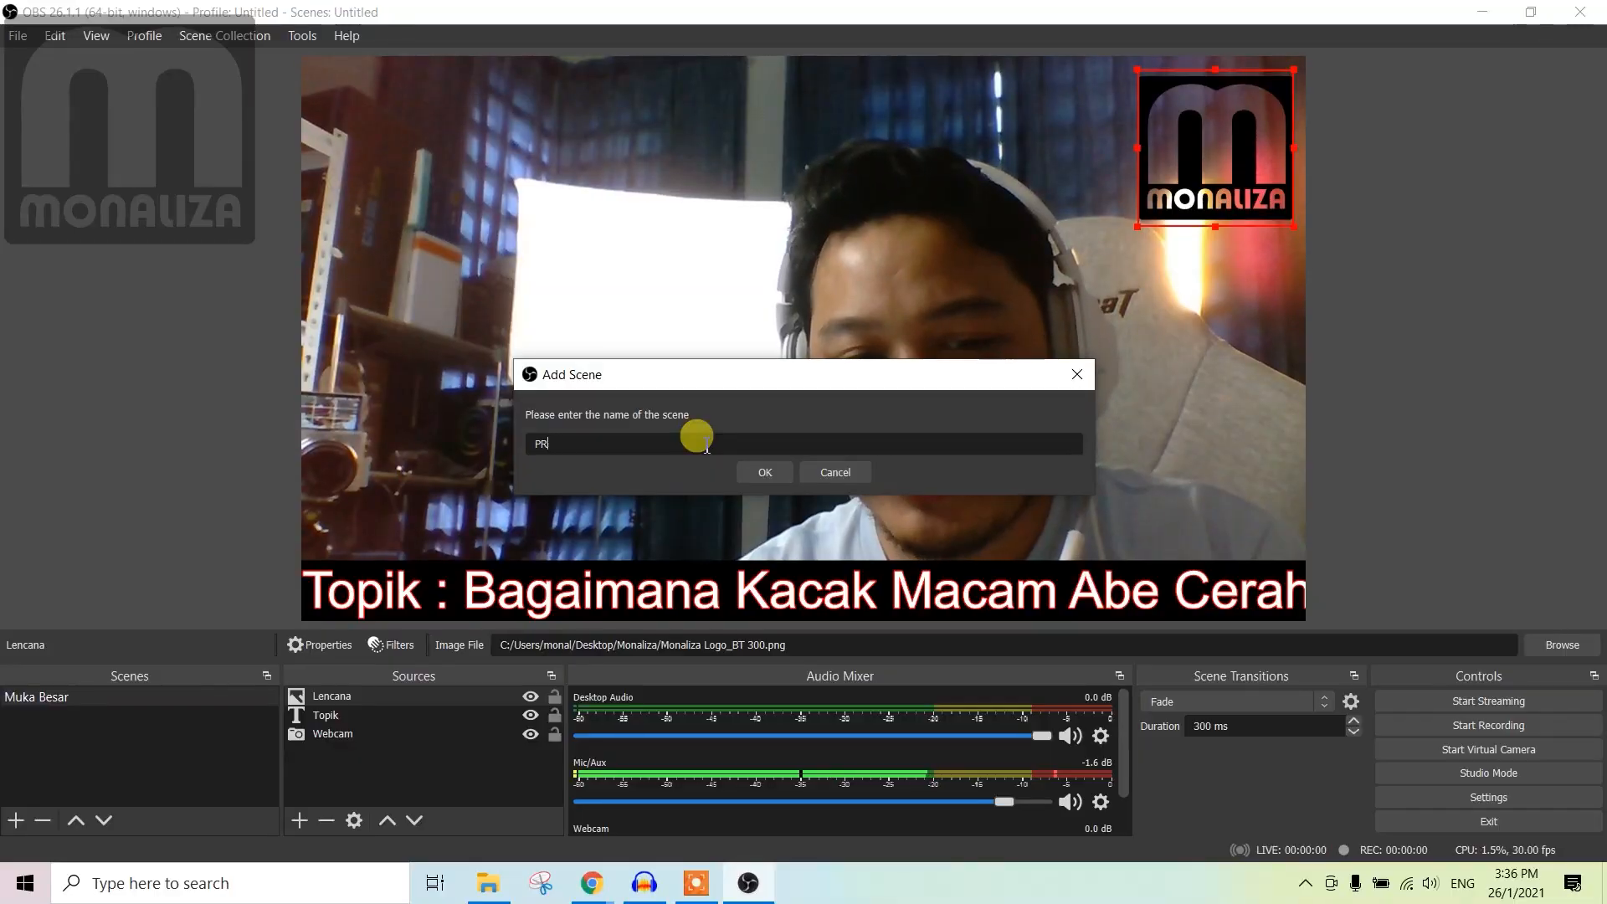
pyautogui.write('entation')
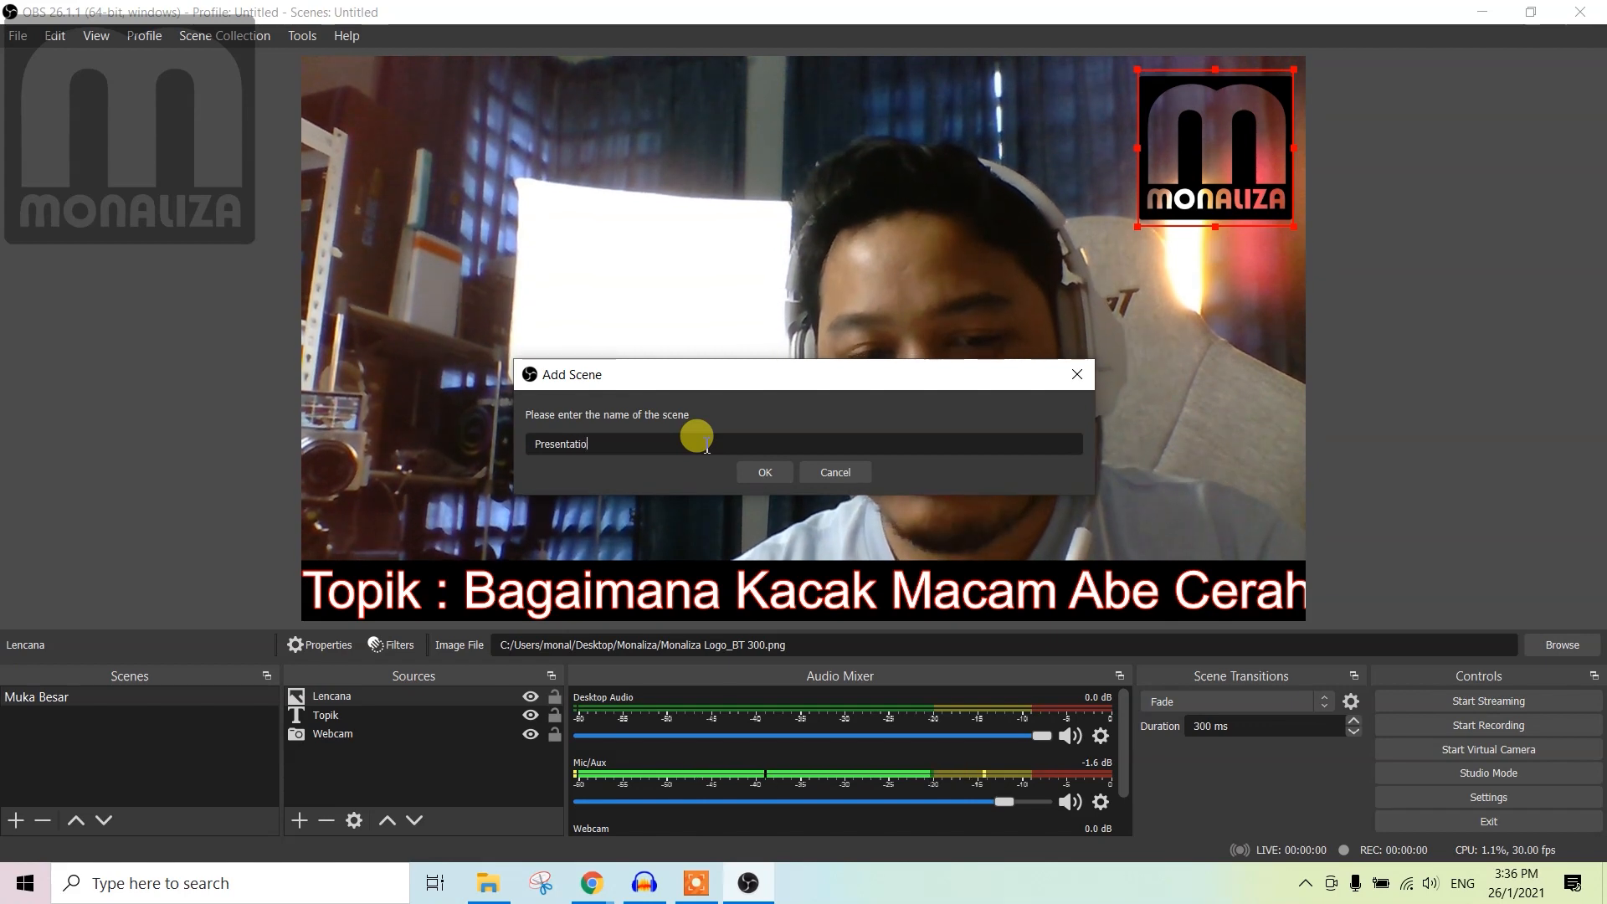
pyautogui.press('Return')
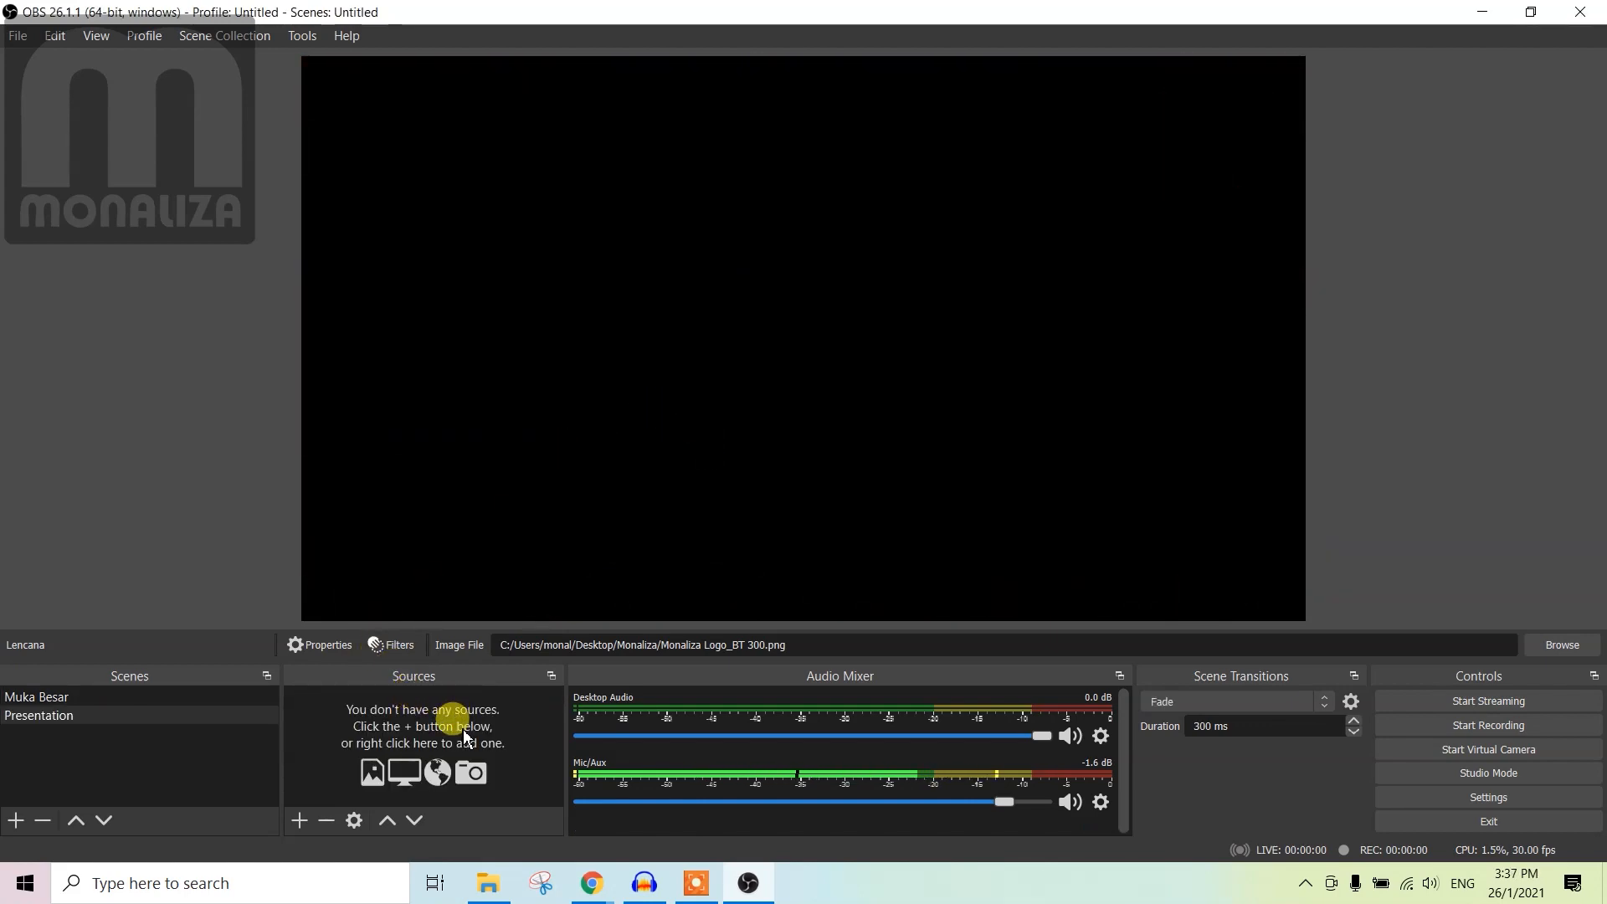
# Add the existing Webcam video capture source to the Presentation scene.
pyautogui.click(299, 820)
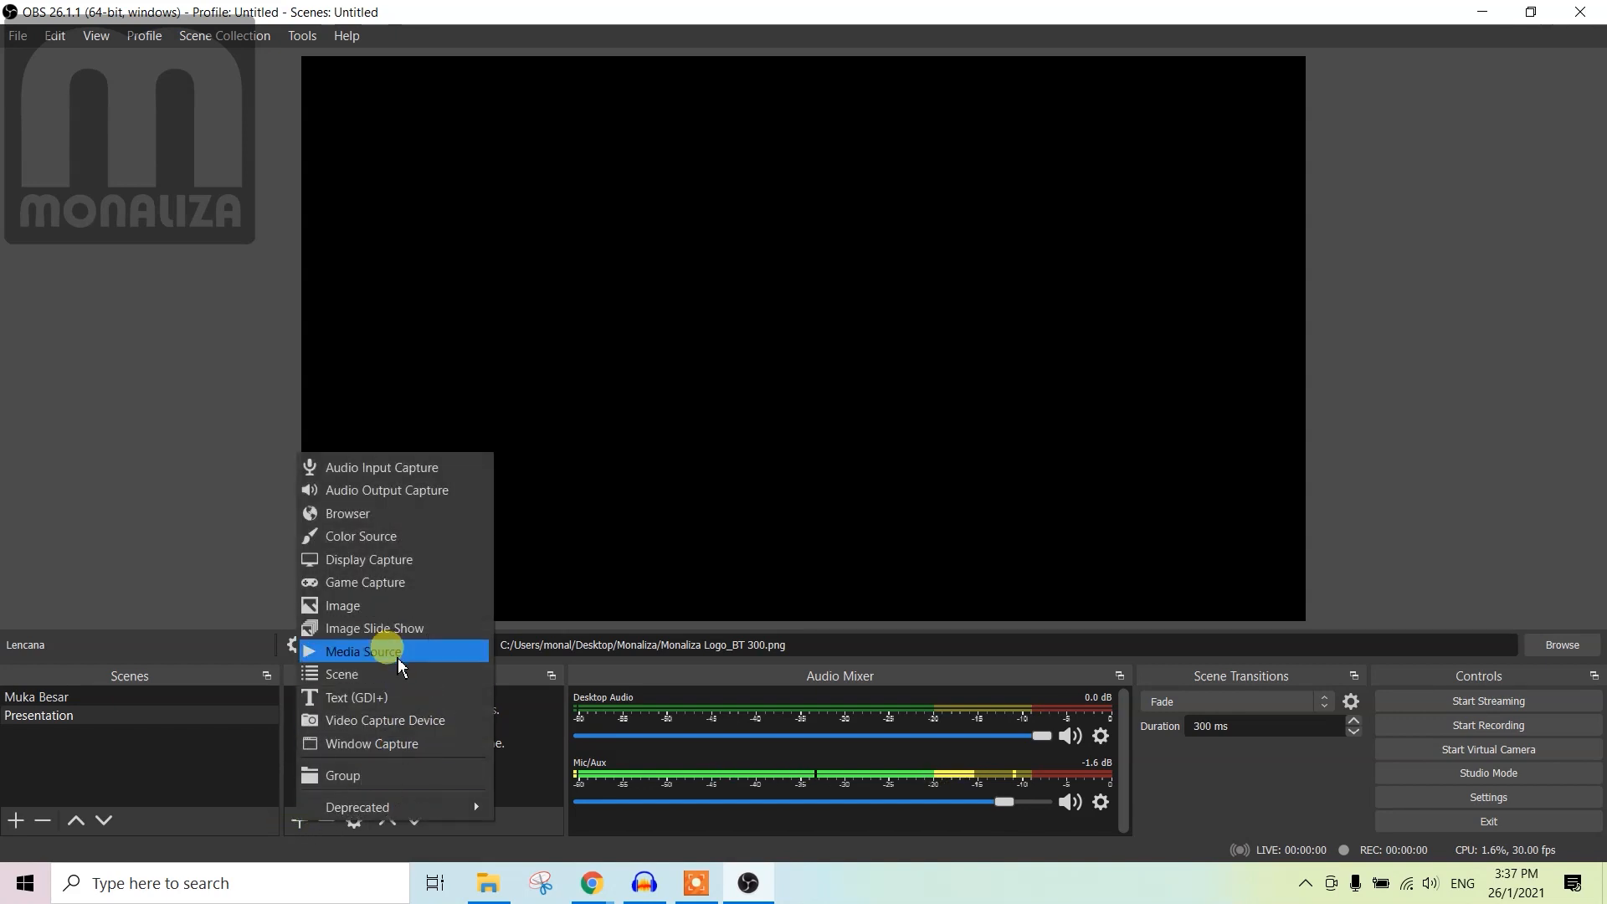
pyautogui.click(403, 721)
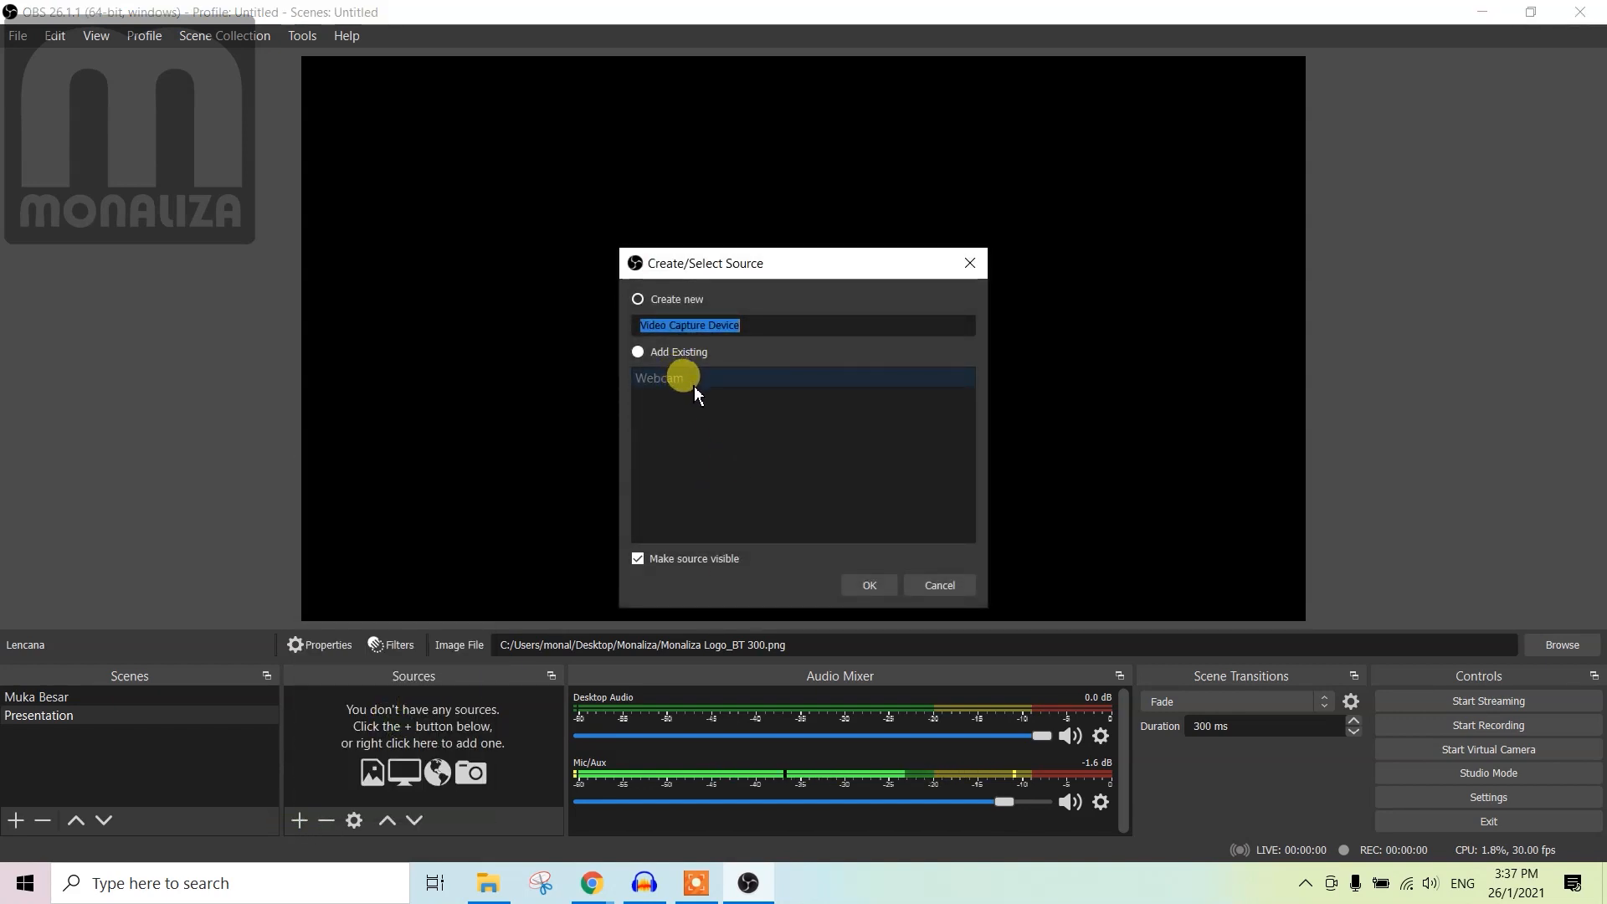
pyautogui.click(676, 351)
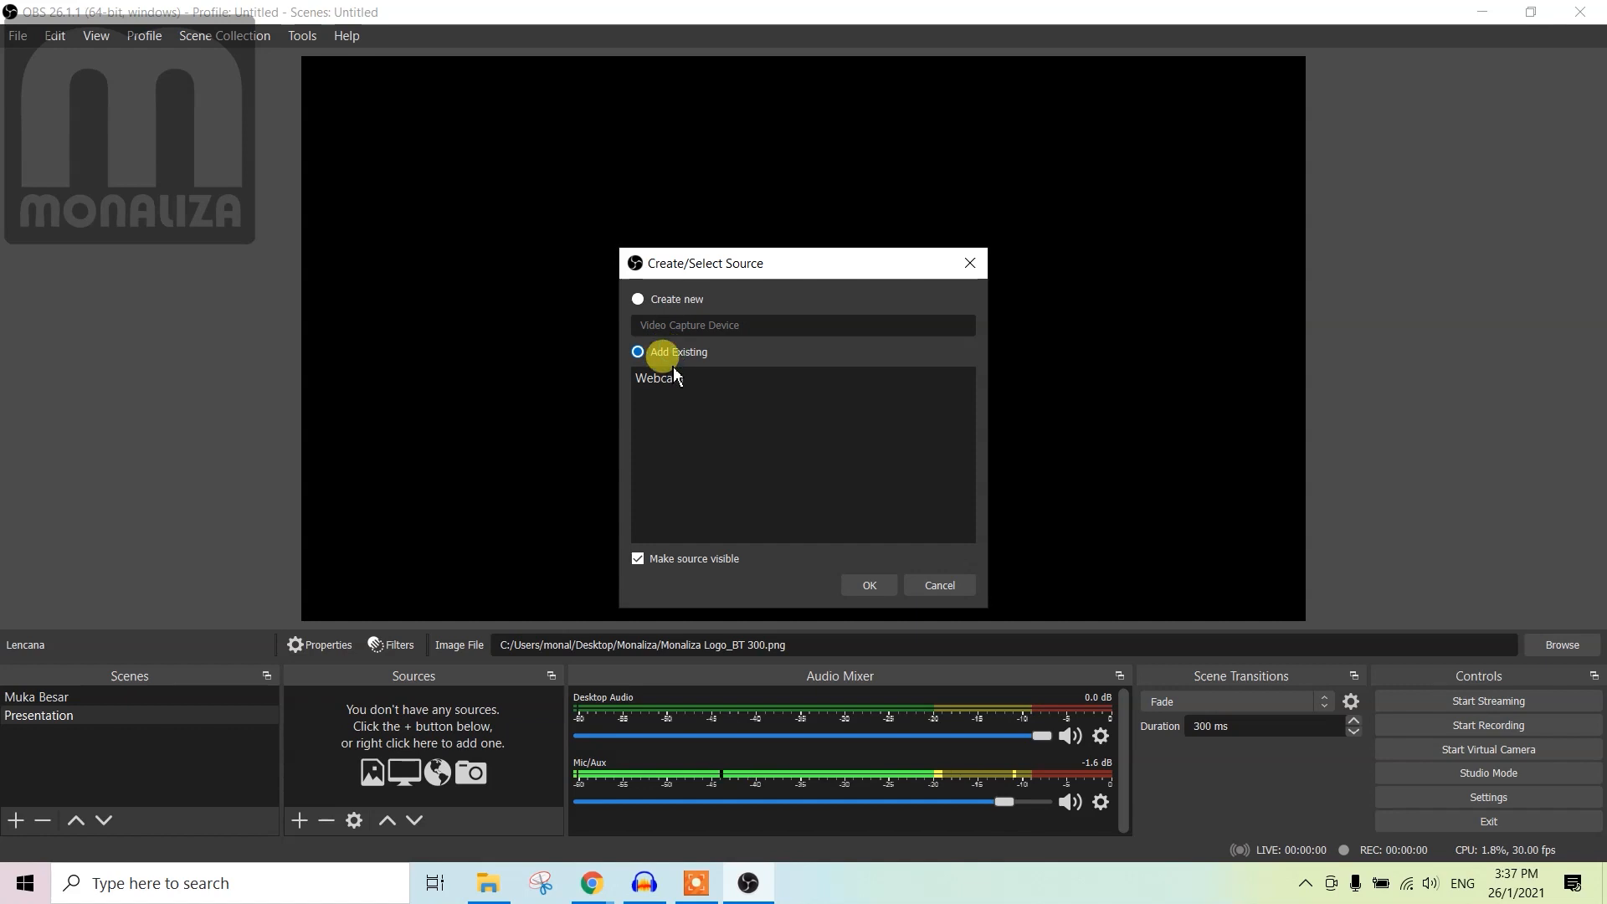
pyautogui.click(669, 379)
pyautogui.click(875, 585)
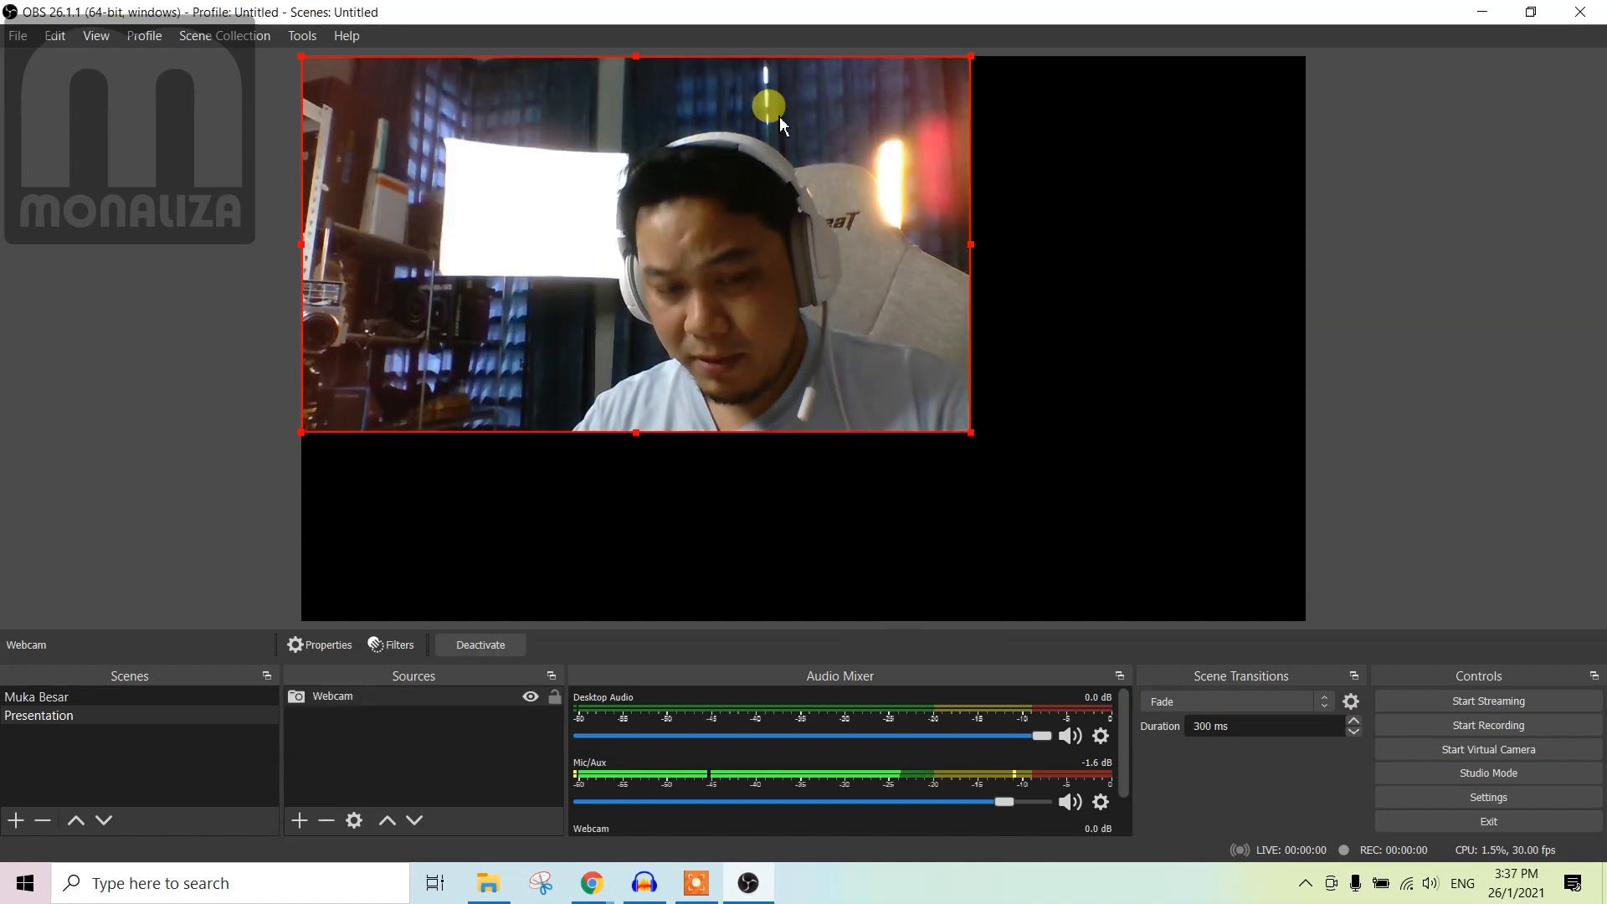
# Add the existing Topik text source to the Presentation scene and remove it again.
pyautogui.click(301, 822)
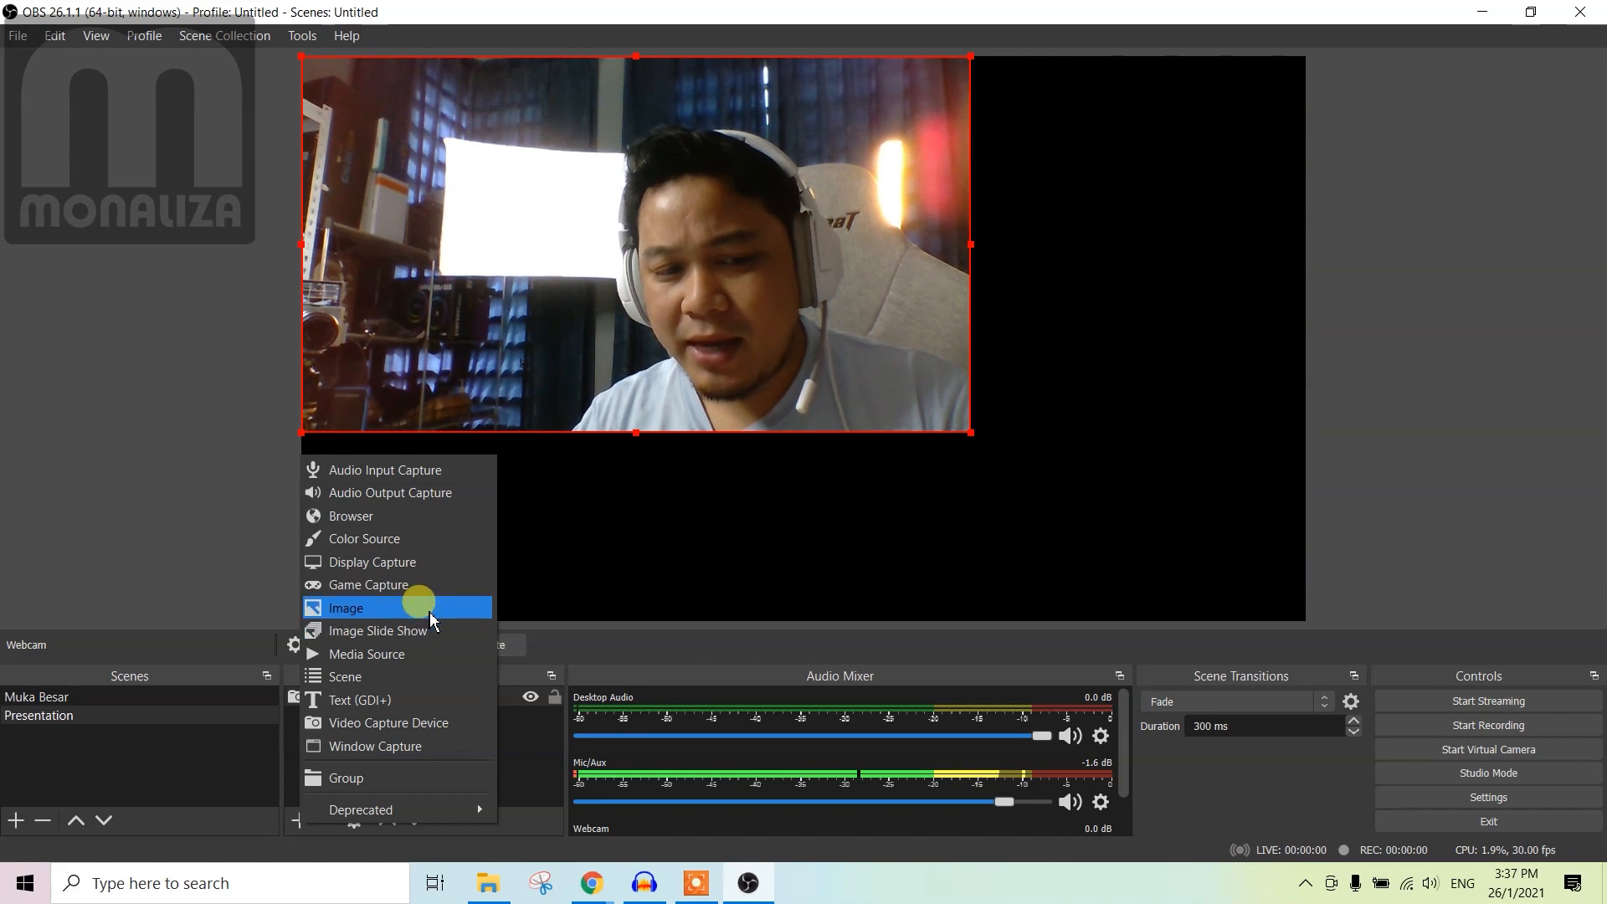
pyautogui.click(423, 700)
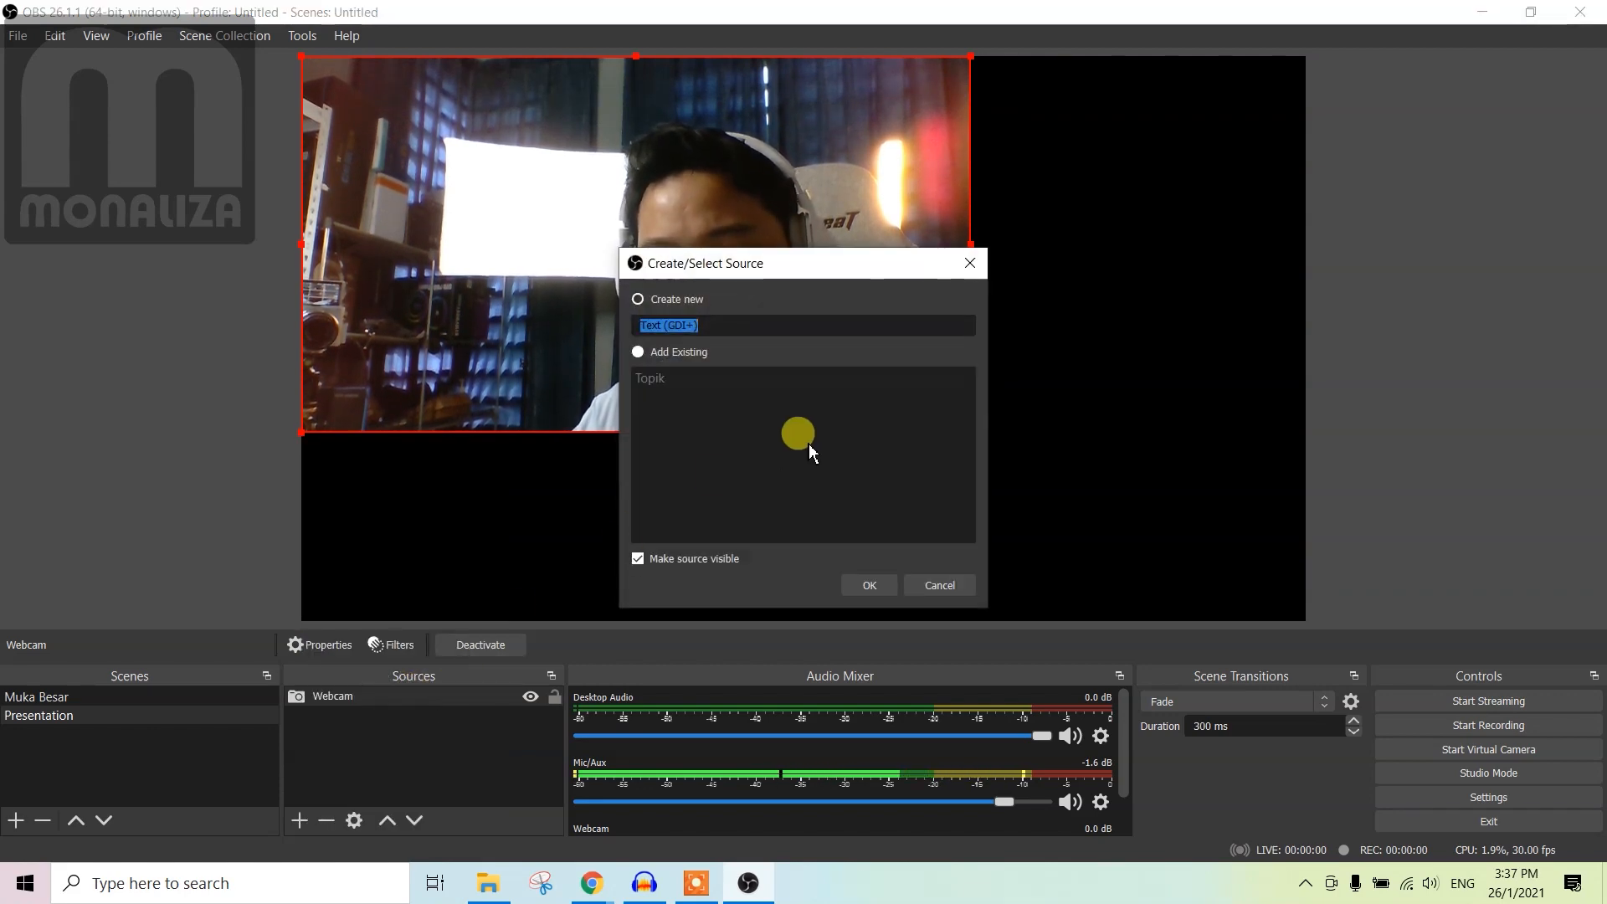
pyautogui.click(669, 353)
pyautogui.click(657, 377)
pyautogui.click(867, 583)
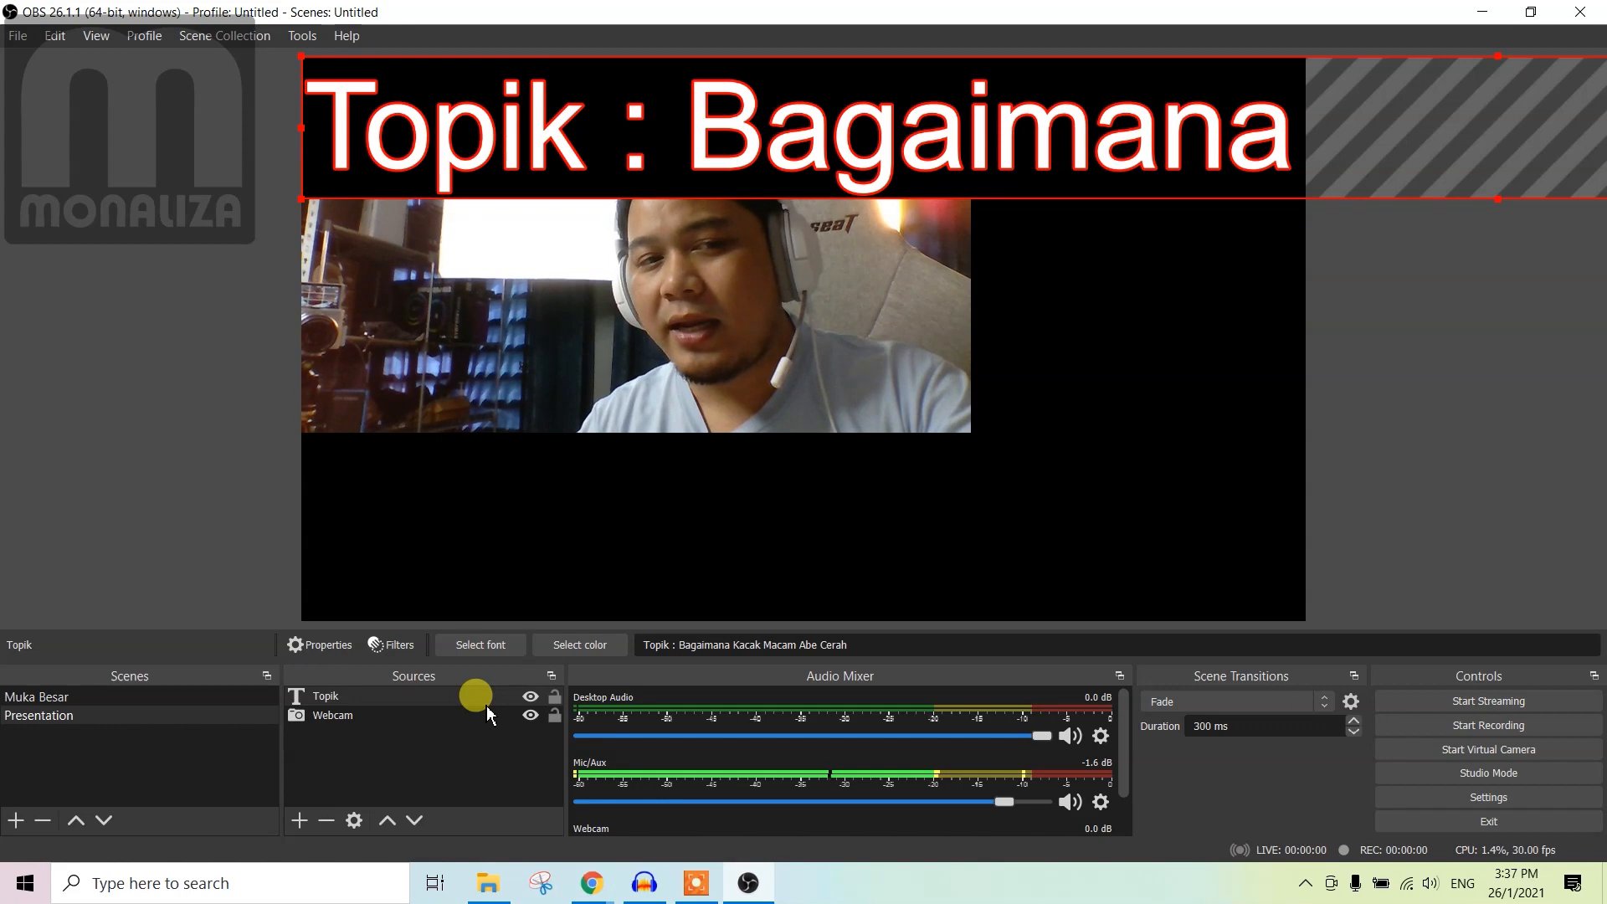
pyautogui.click(330, 822)
pyautogui.click(862, 473)
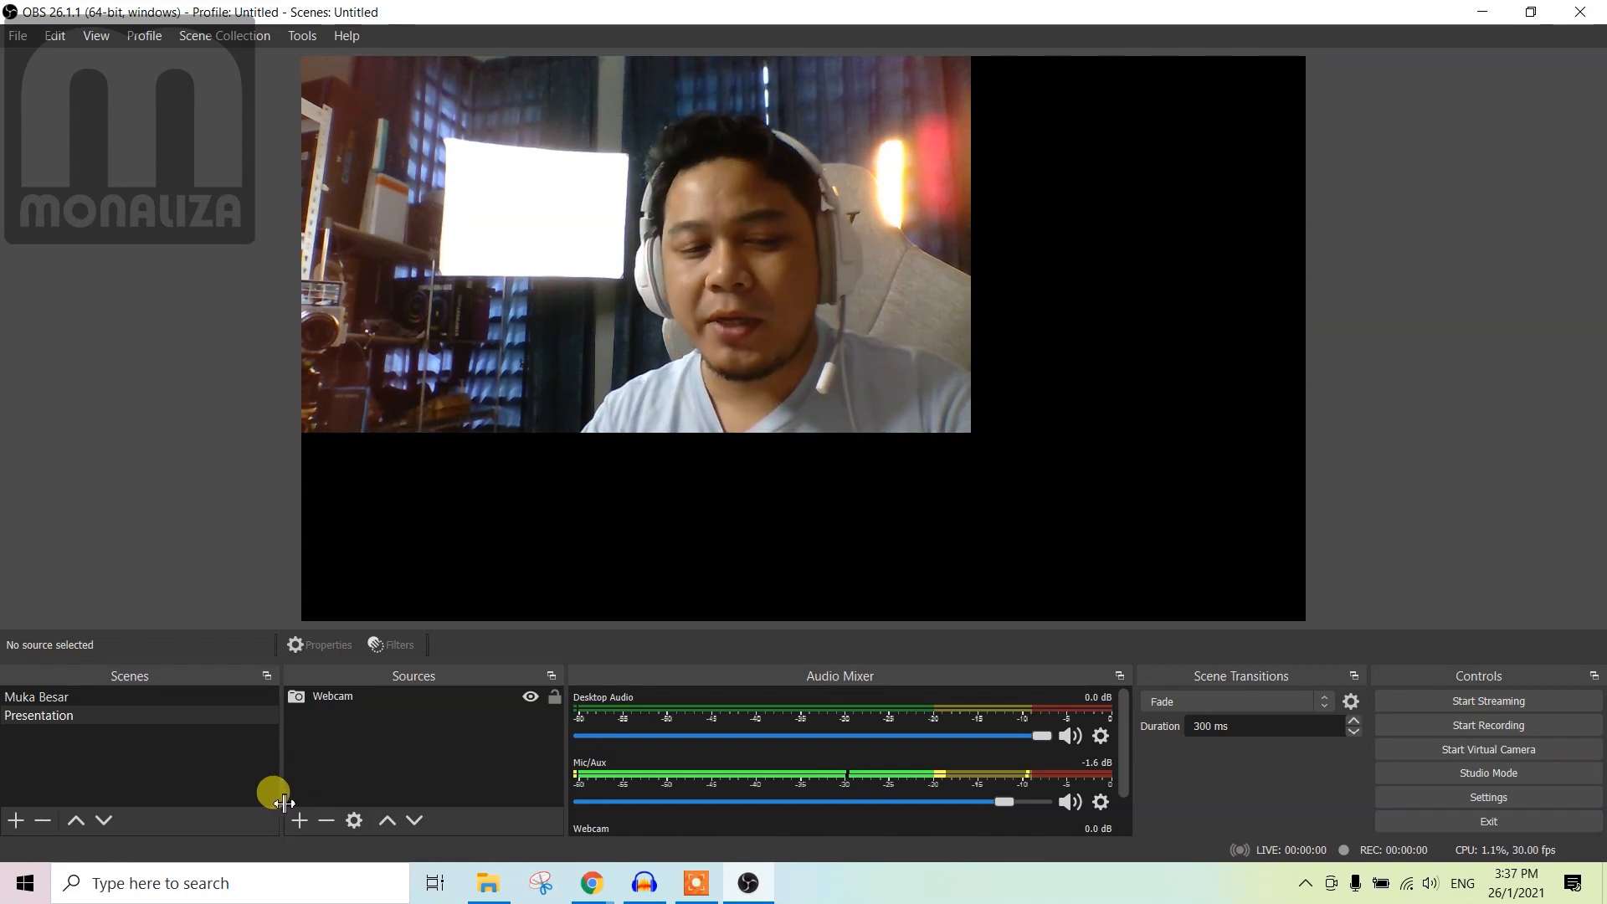
# Switch to File Explorer and examine the banner images in the Desktop folder Streamlabs Element > Banner.
pyautogui.click(304, 823)
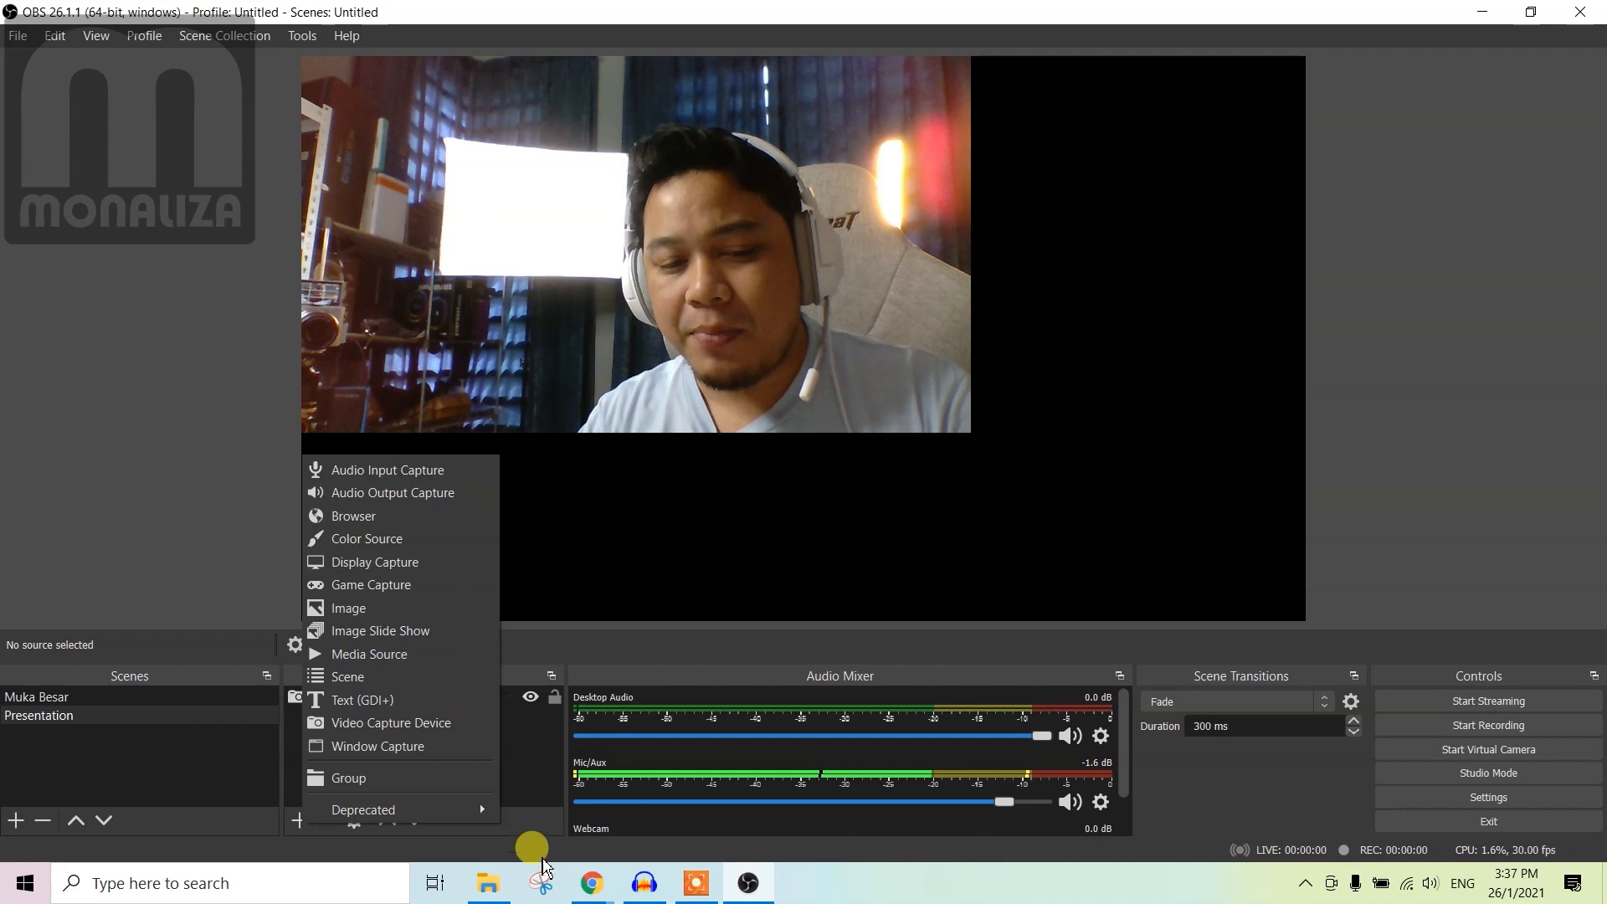
pyautogui.click(494, 883)
pyautogui.click(470, 327)
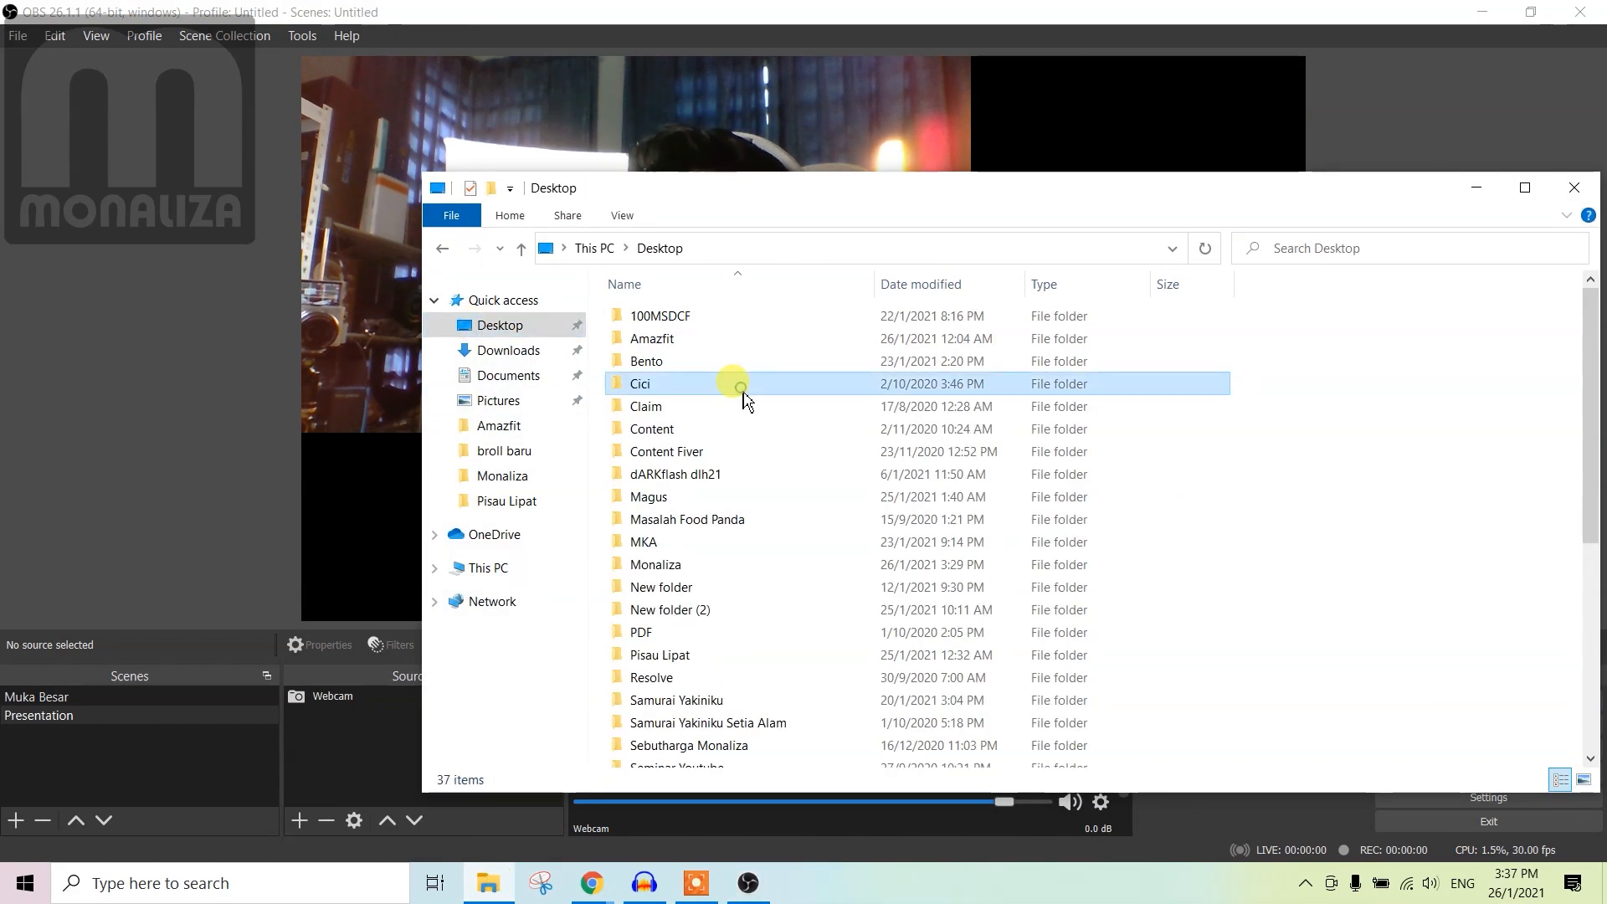
pyautogui.scroll(-5, 737, 402)
pyautogui.click(740, 416)
pyautogui.doubleClick(720, 418)
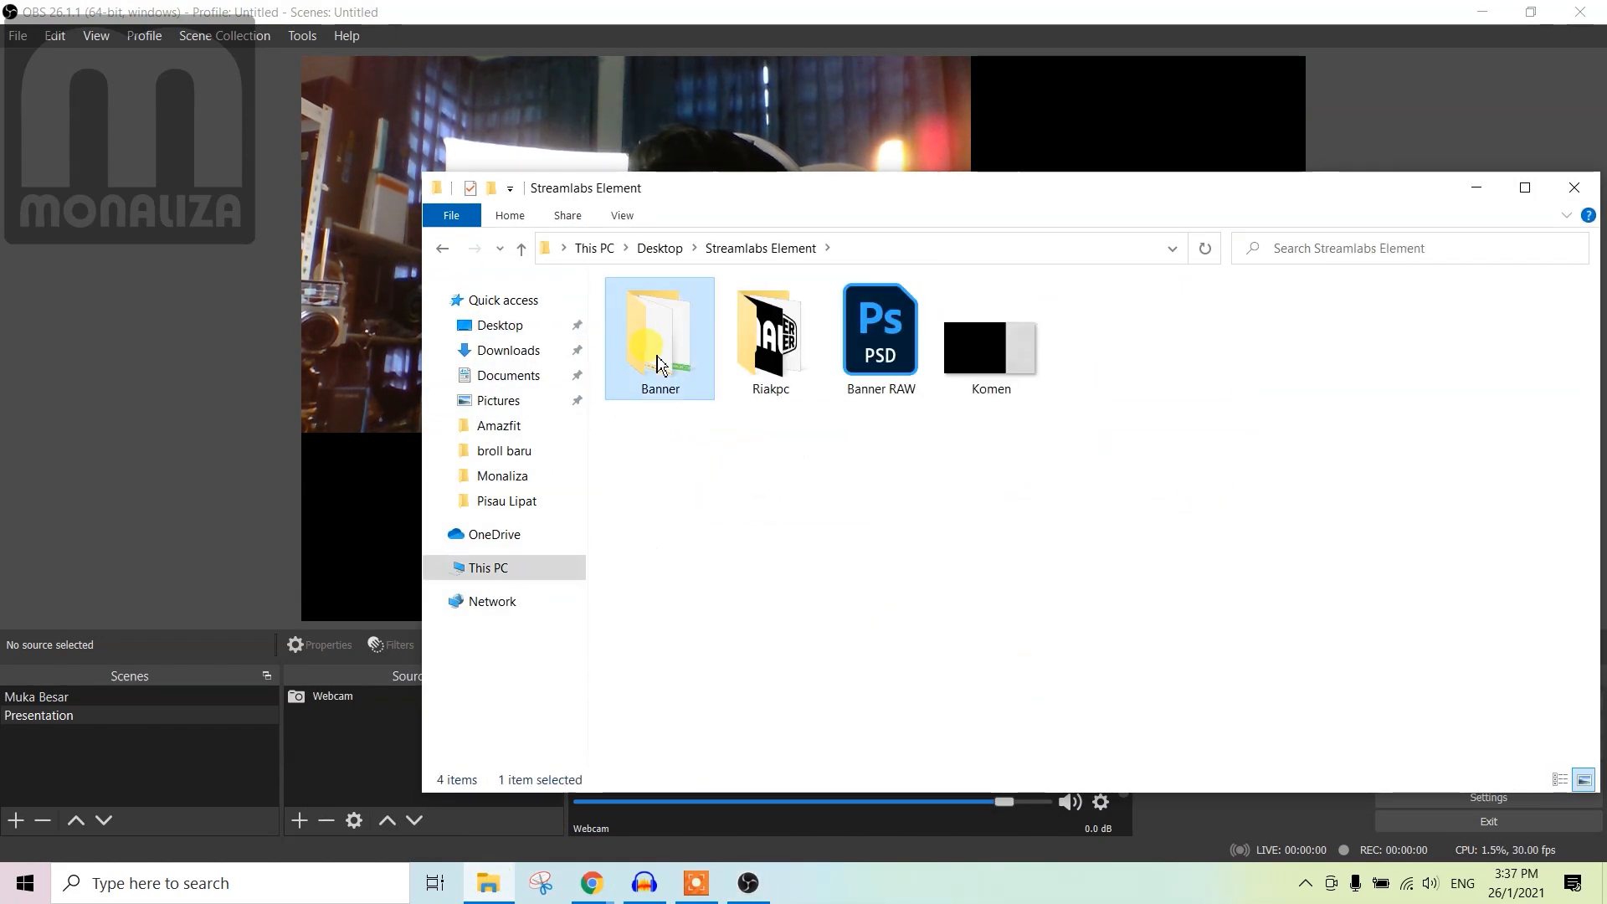
pyautogui.moveTo(1126, 381); pyautogui.dragTo(676, 387)
pyautogui.scroll(3, 961, 519)
pyautogui.moveTo(1086, 194); pyautogui.dragTo(771, 196)
pyautogui.click(929, 456)
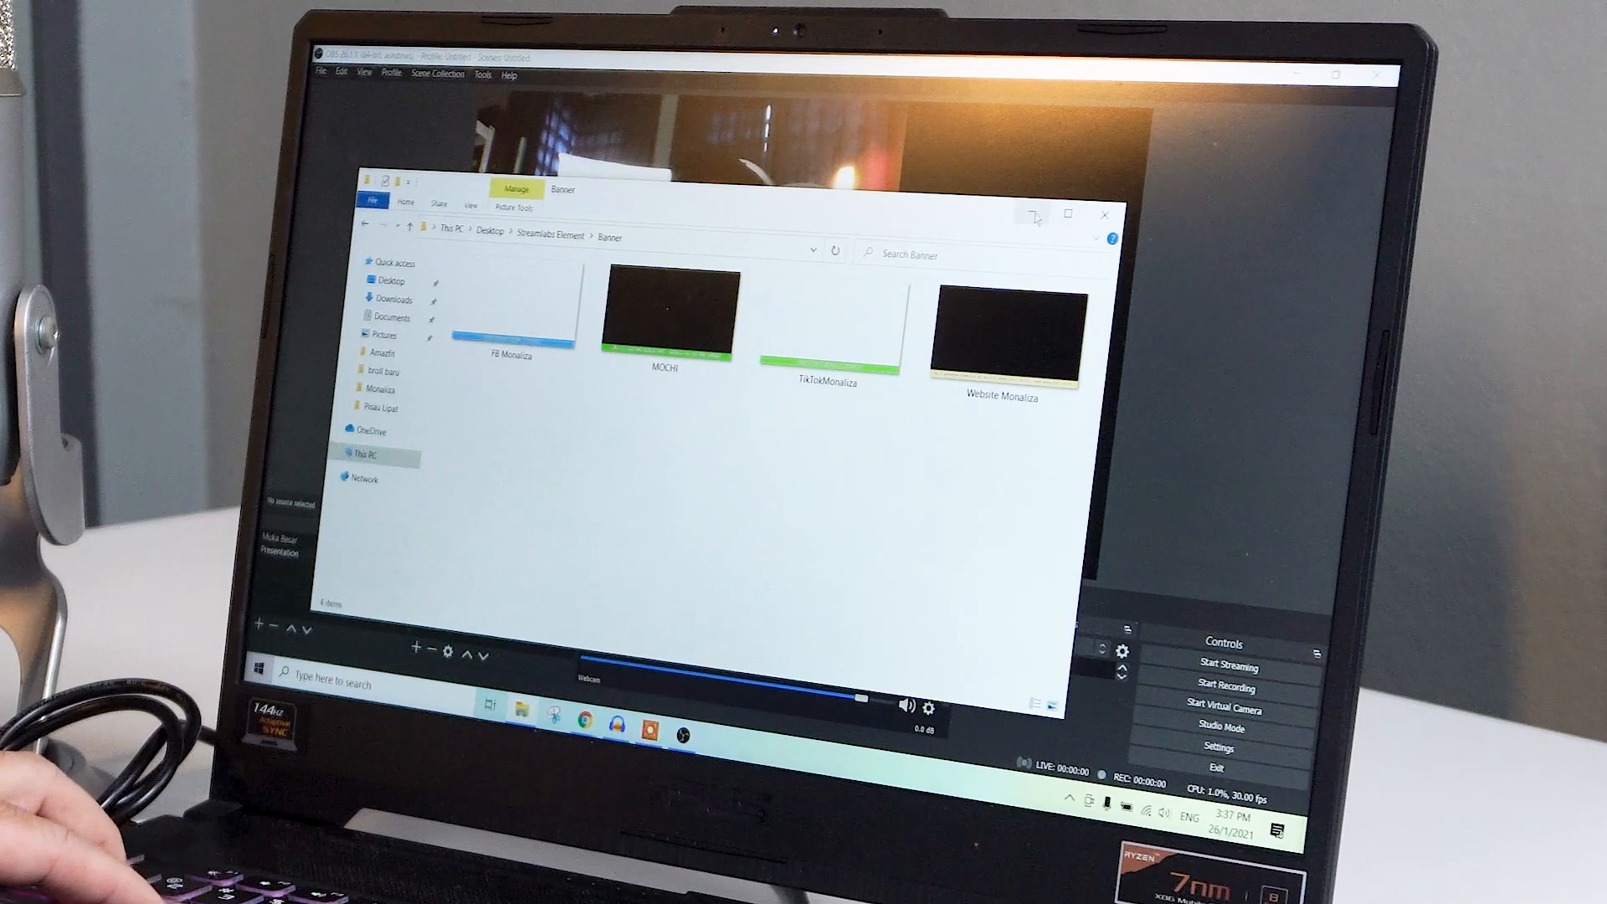
pyautogui.click(1107, 216)
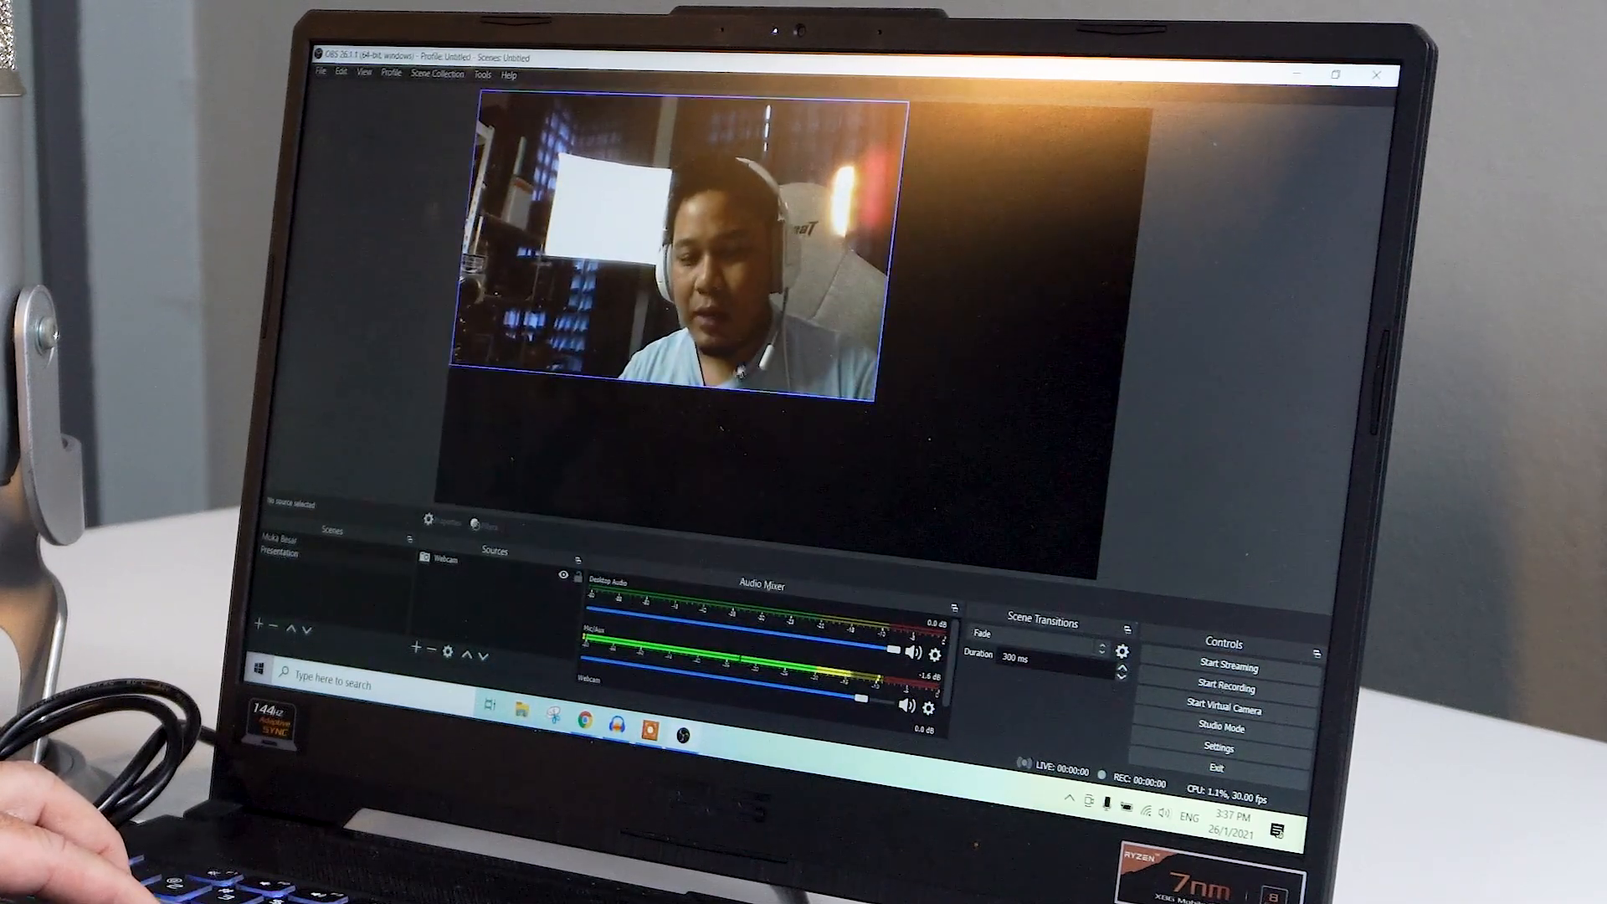
# Add an Image Slide Show source named "Footer" to the Presentation scene and set its transition to Swipe.
pyautogui.click(416, 647)
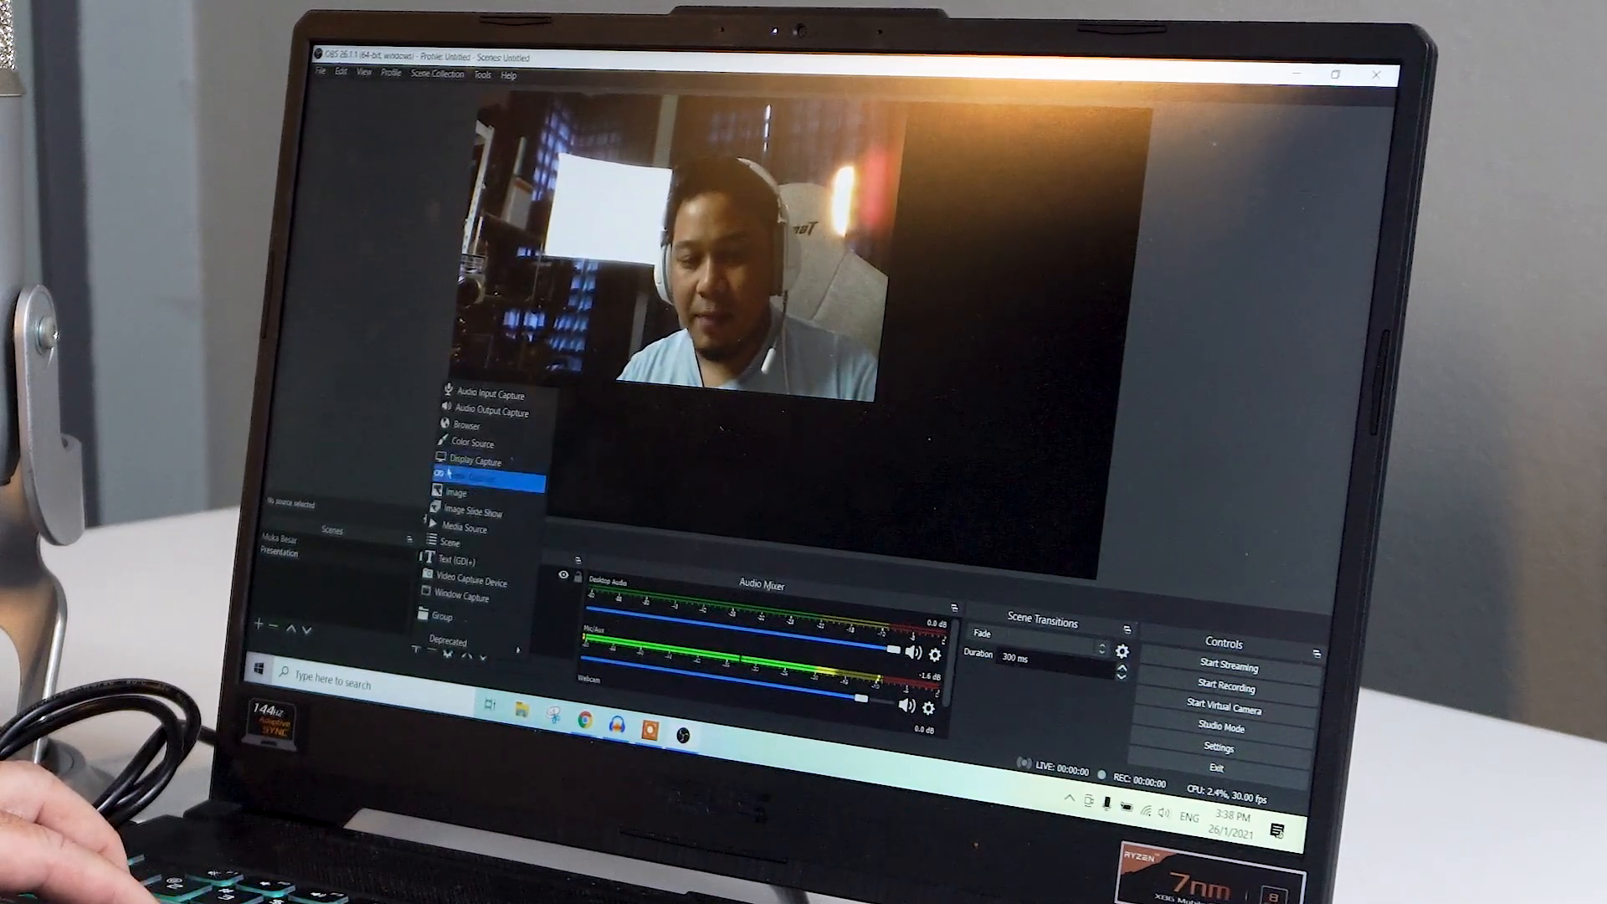
pyautogui.click(482, 514)
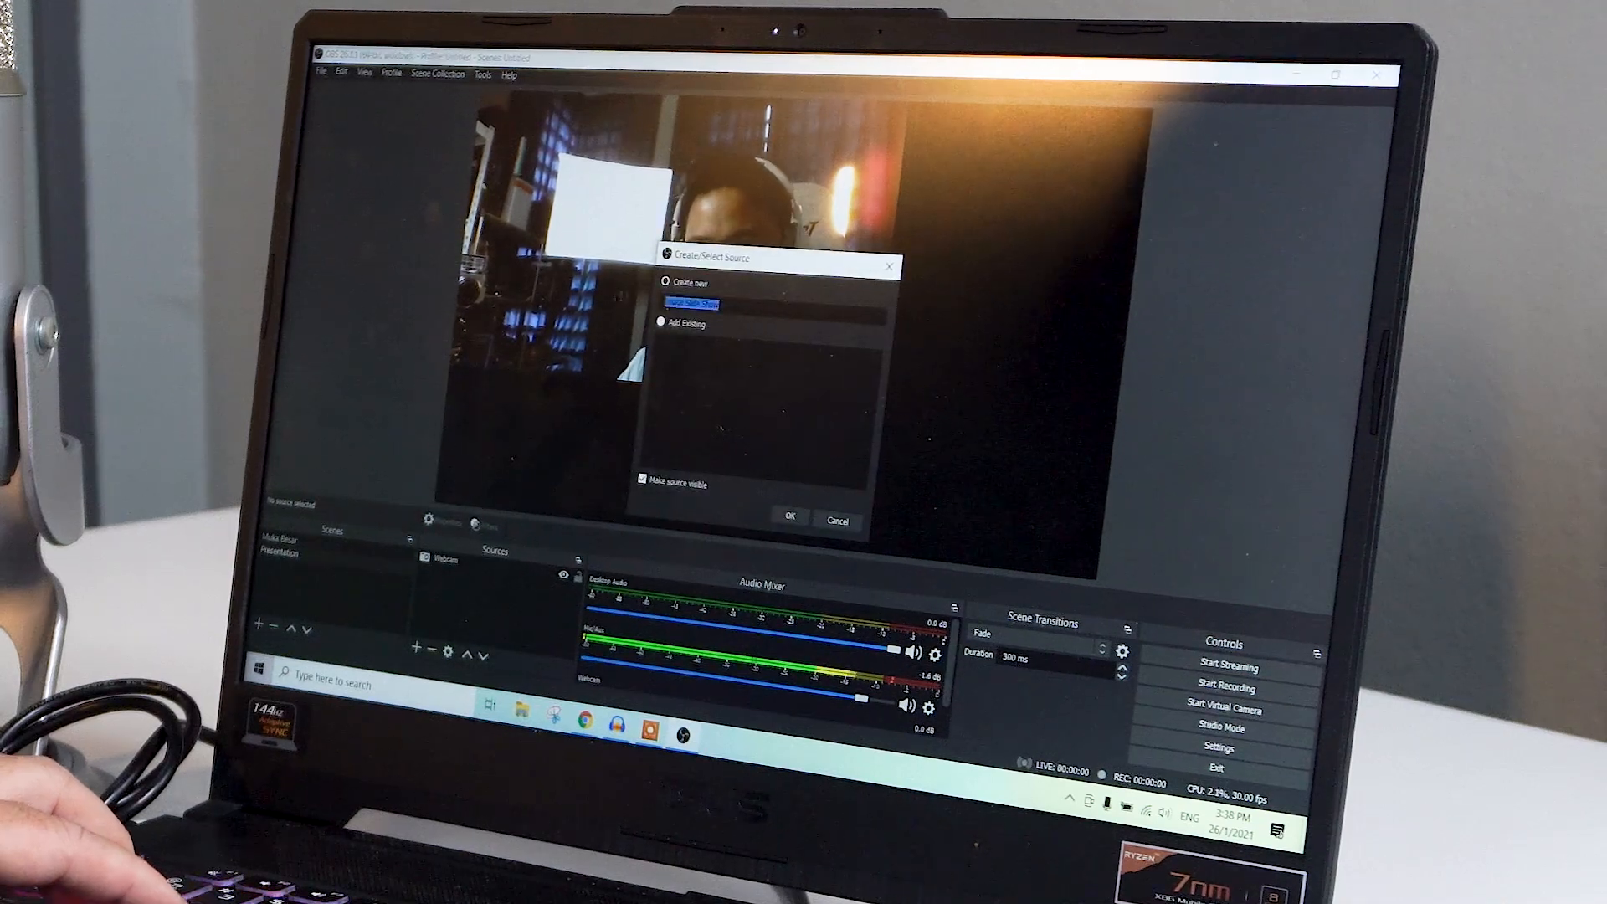
pyautogui.write('Footer')
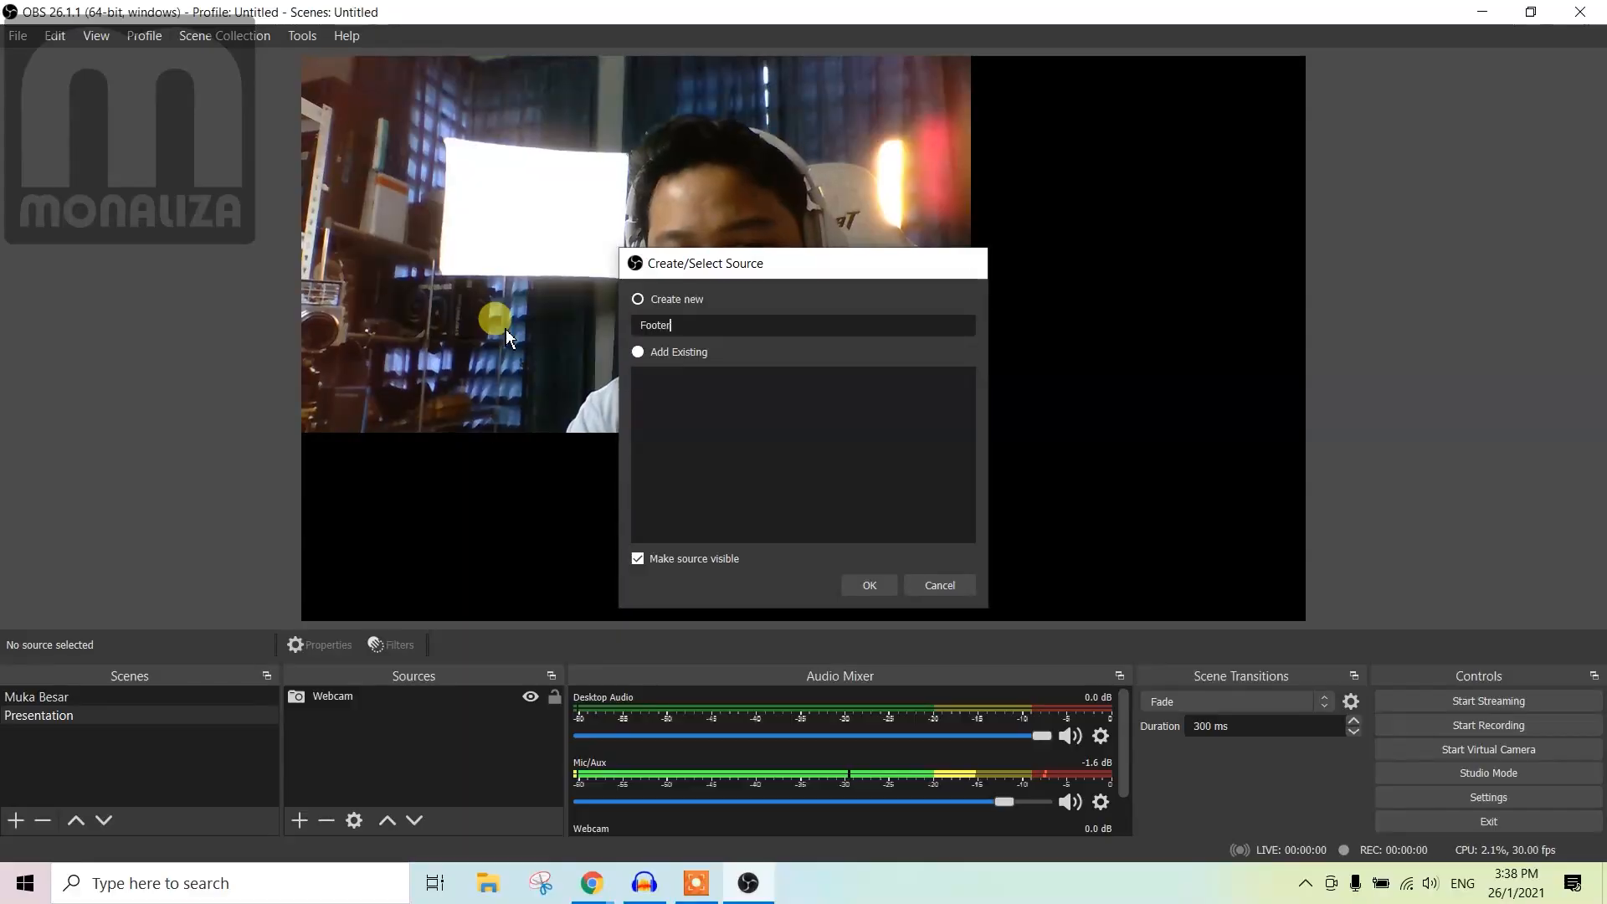
pyautogui.press('Return')
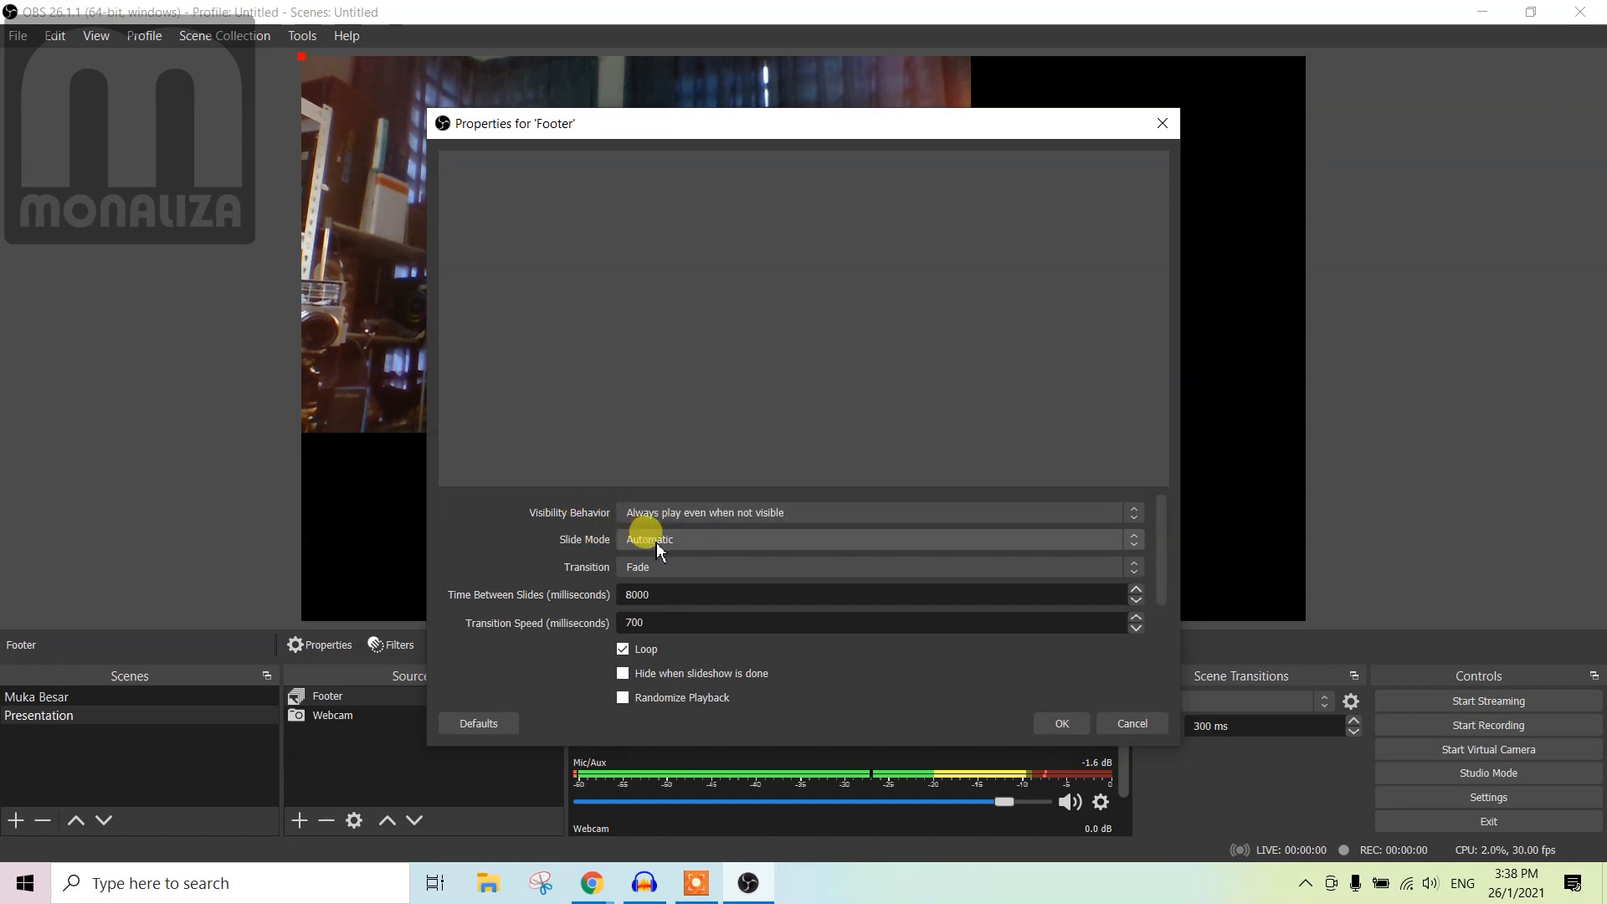
pyautogui.click(634, 573)
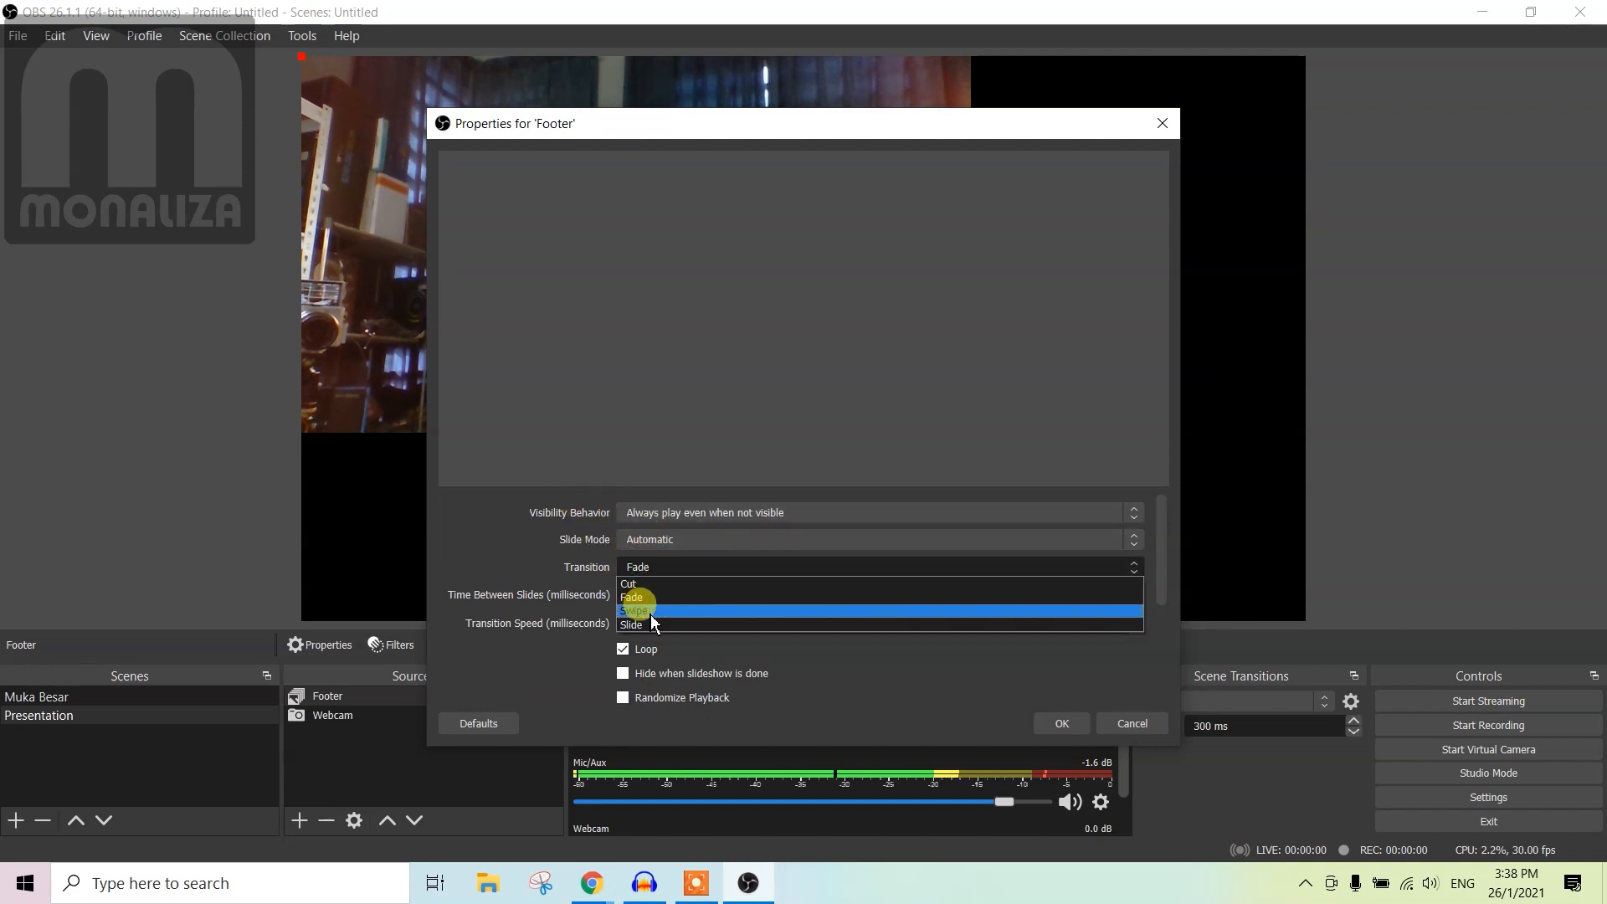
pyautogui.click(682, 611)
# Add the Desktop folder Streamlabs Element > Banner as the Footer slideshow's image directory and accept the source properties.
pyautogui.scroll(-4, 524, 611)
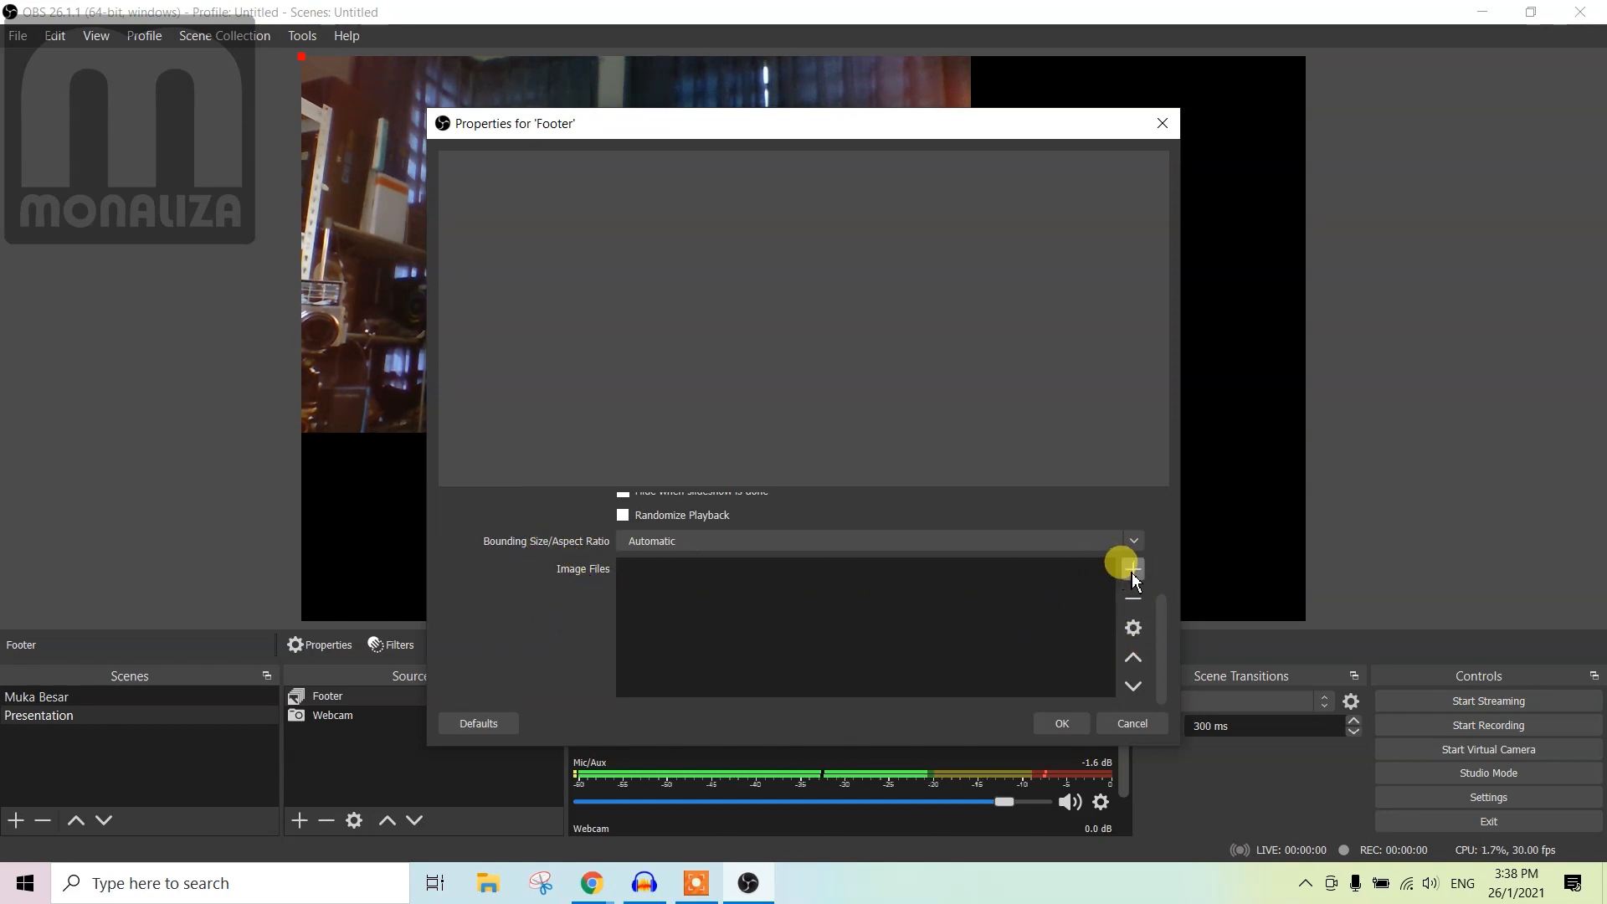
pyautogui.click(1134, 569)
pyautogui.click(1229, 616)
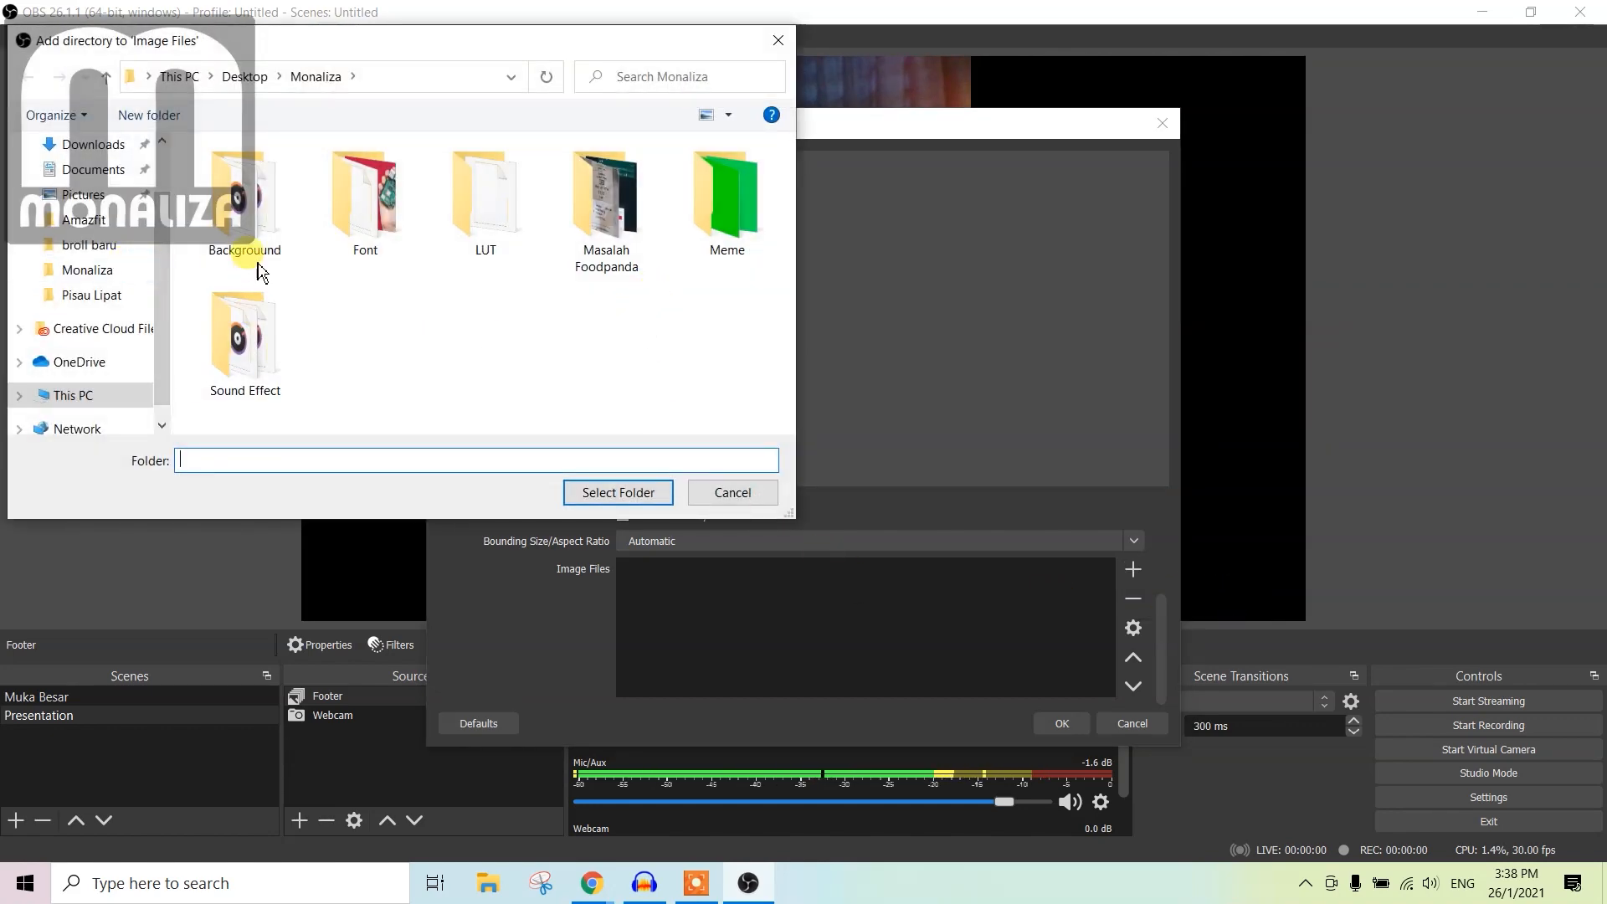
pyautogui.scroll(1, 111, 152)
pyautogui.click(87, 161)
pyautogui.click(84, 186)
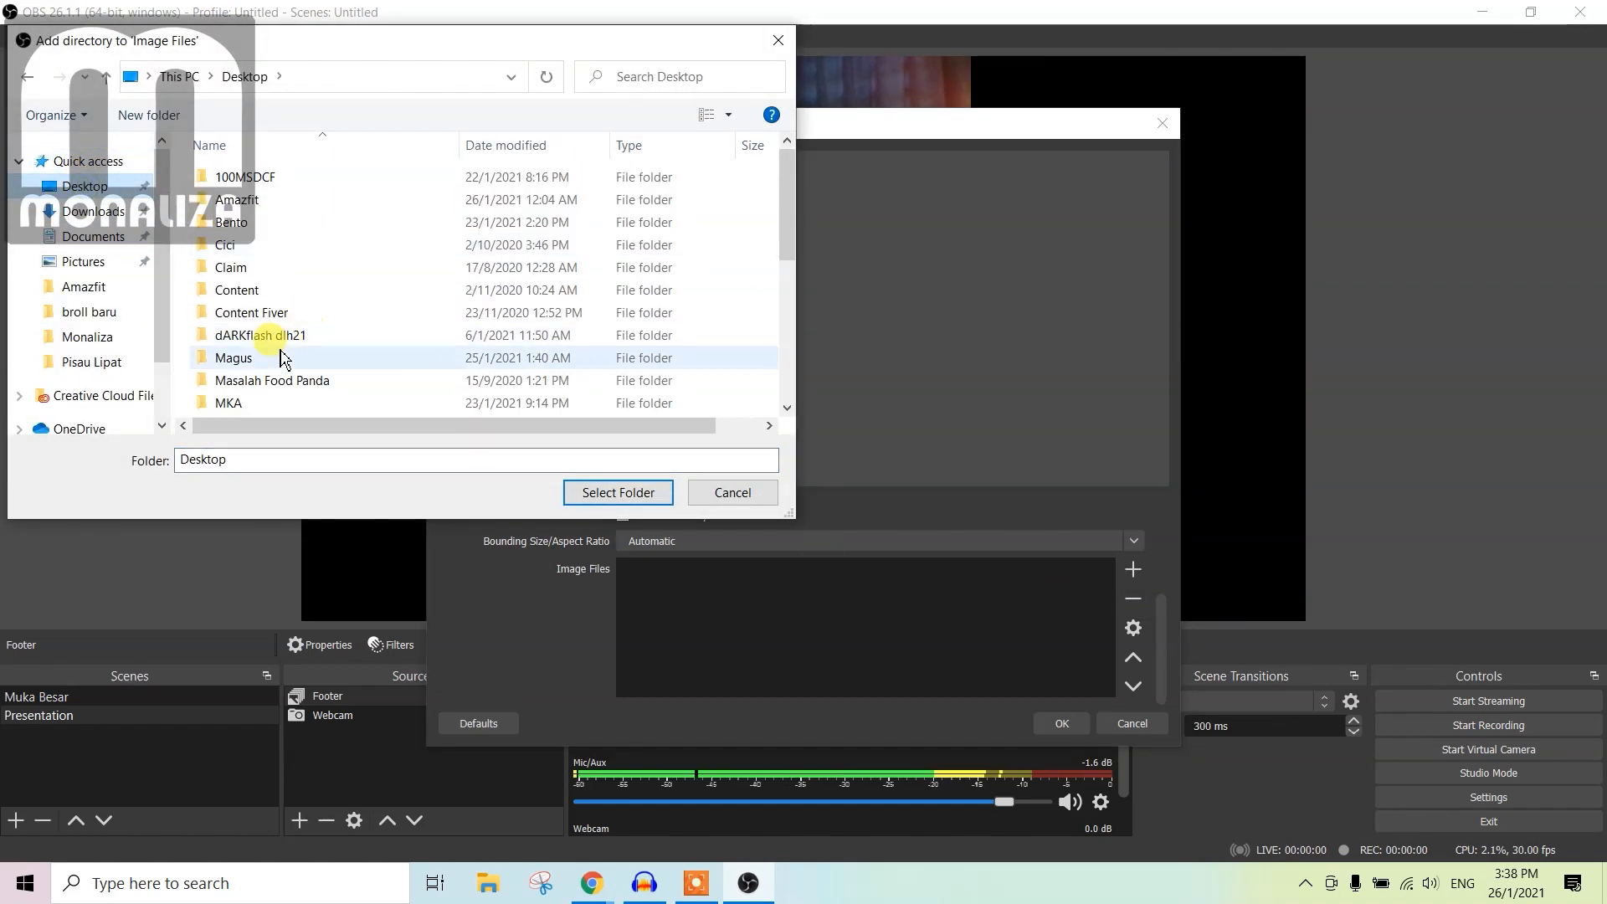
pyautogui.scroll(-3, 276, 345)
pyautogui.click(305, 329)
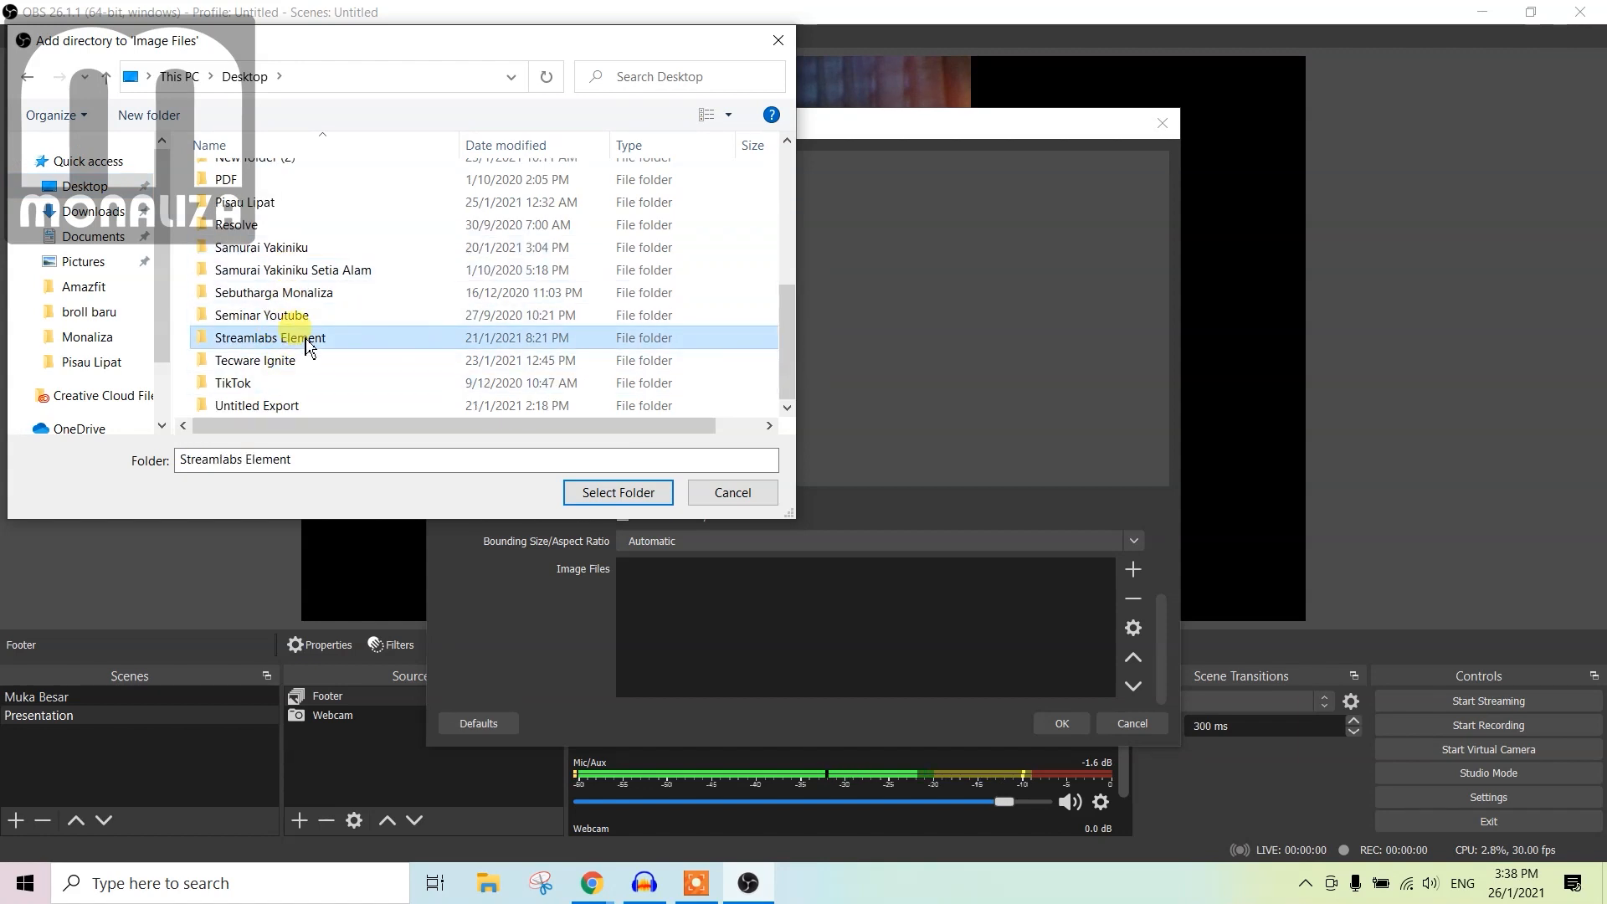
pyautogui.doubleClick(305, 333)
pyautogui.doubleClick(260, 225)
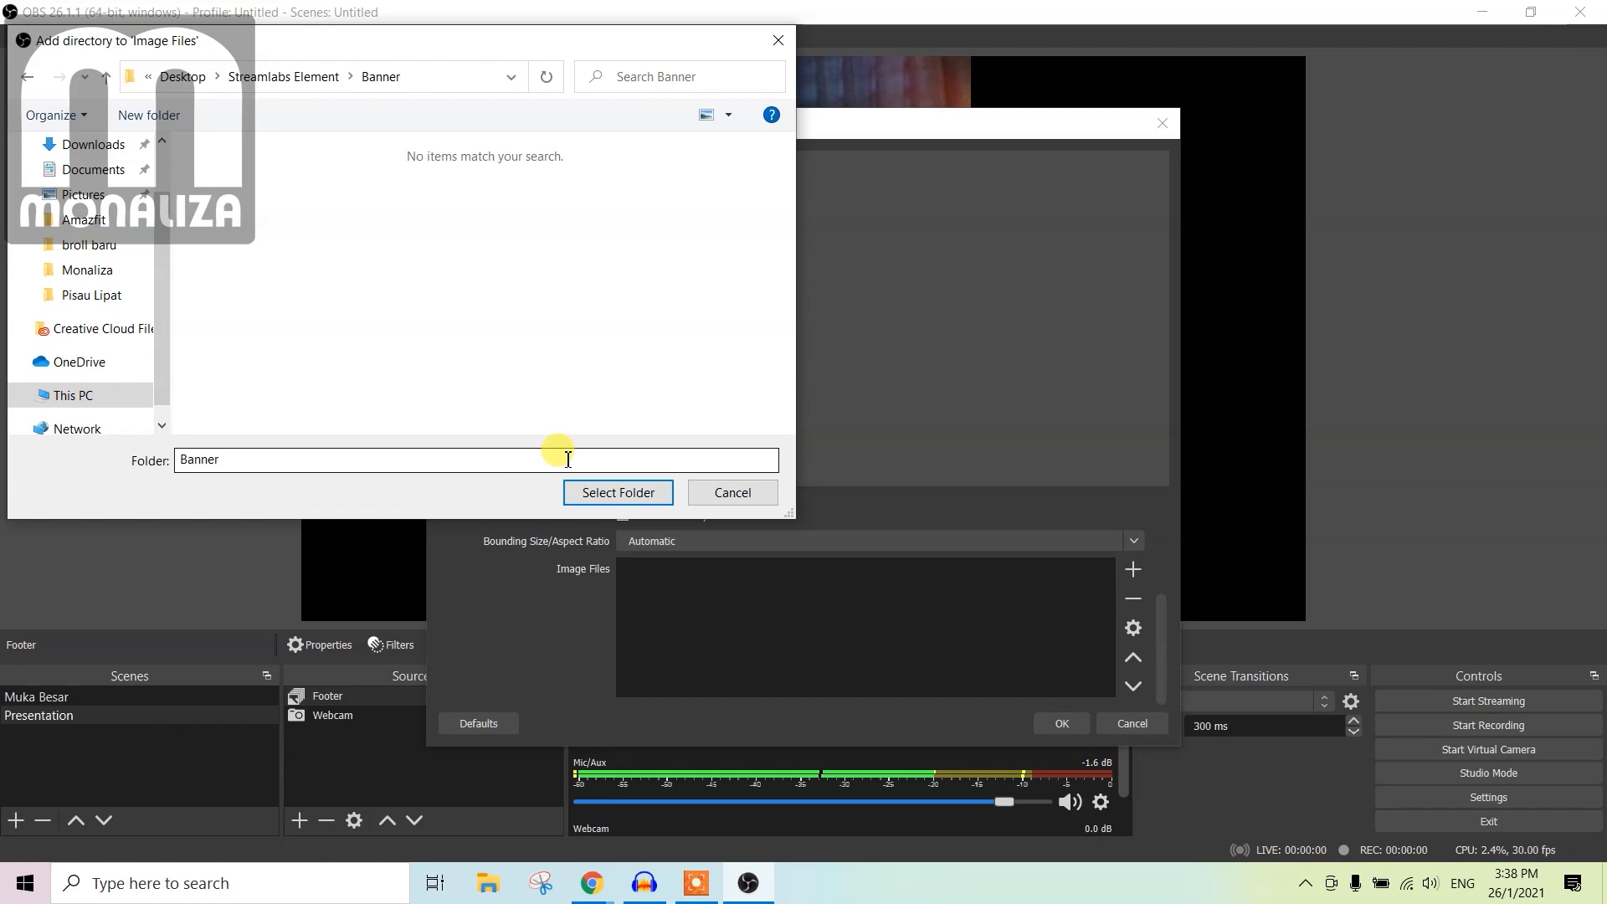
pyautogui.click(594, 494)
pyautogui.click(1071, 725)
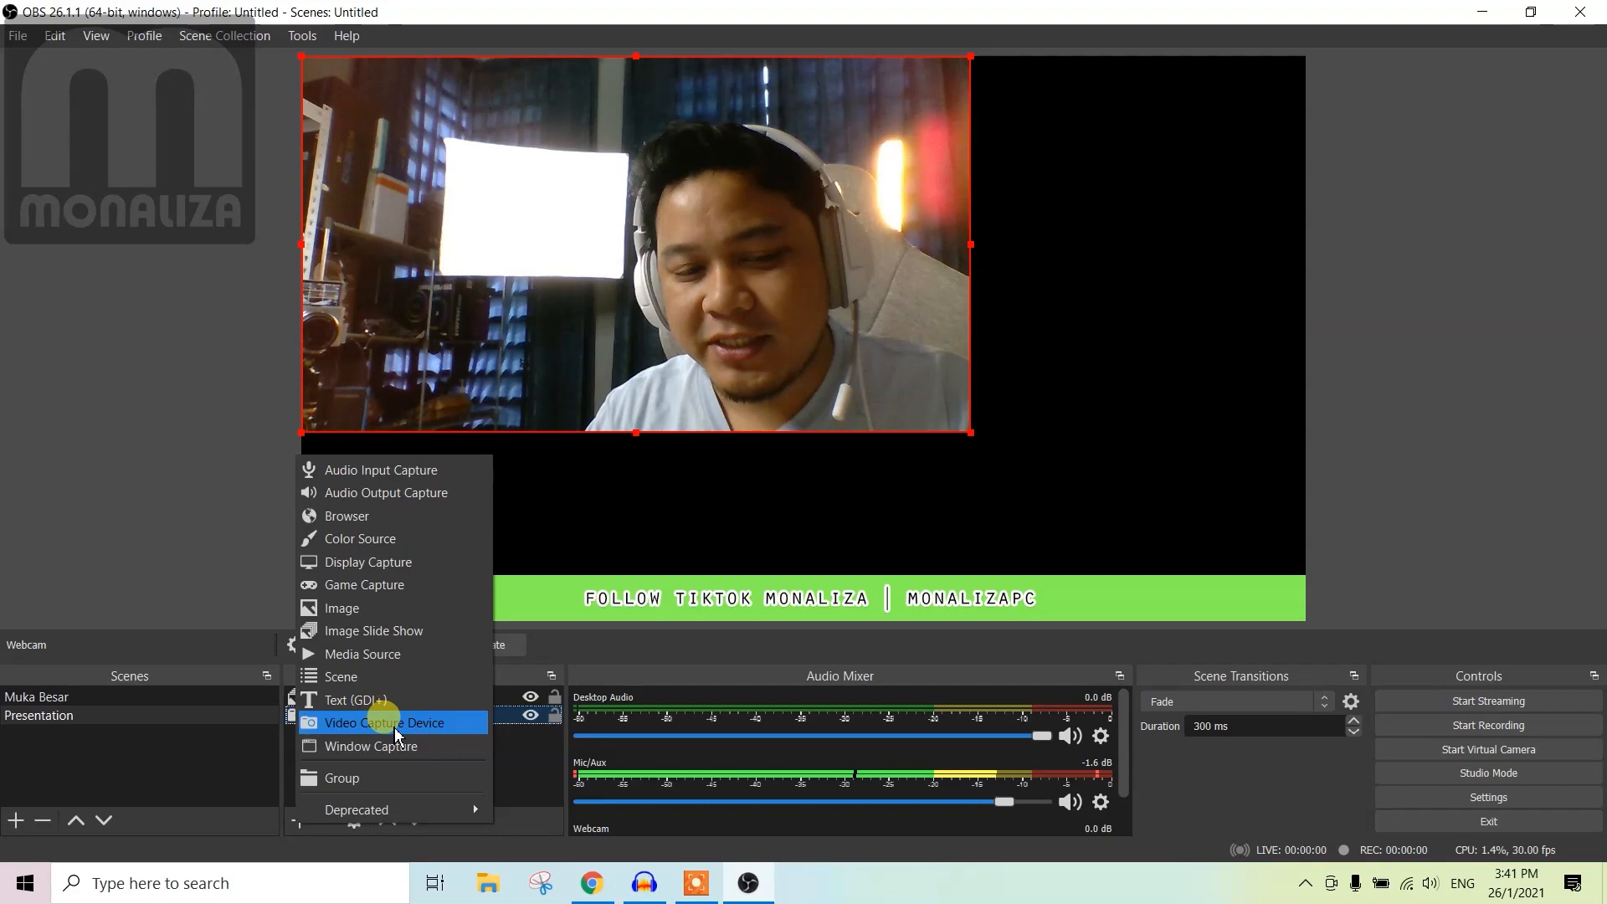
# Add a Window Capture source named "Slide" that captures the Chrome window with the "28 September Petang - Pengenalan Youtube Monetization" Google Slides presentation.
pyautogui.click(397, 745)
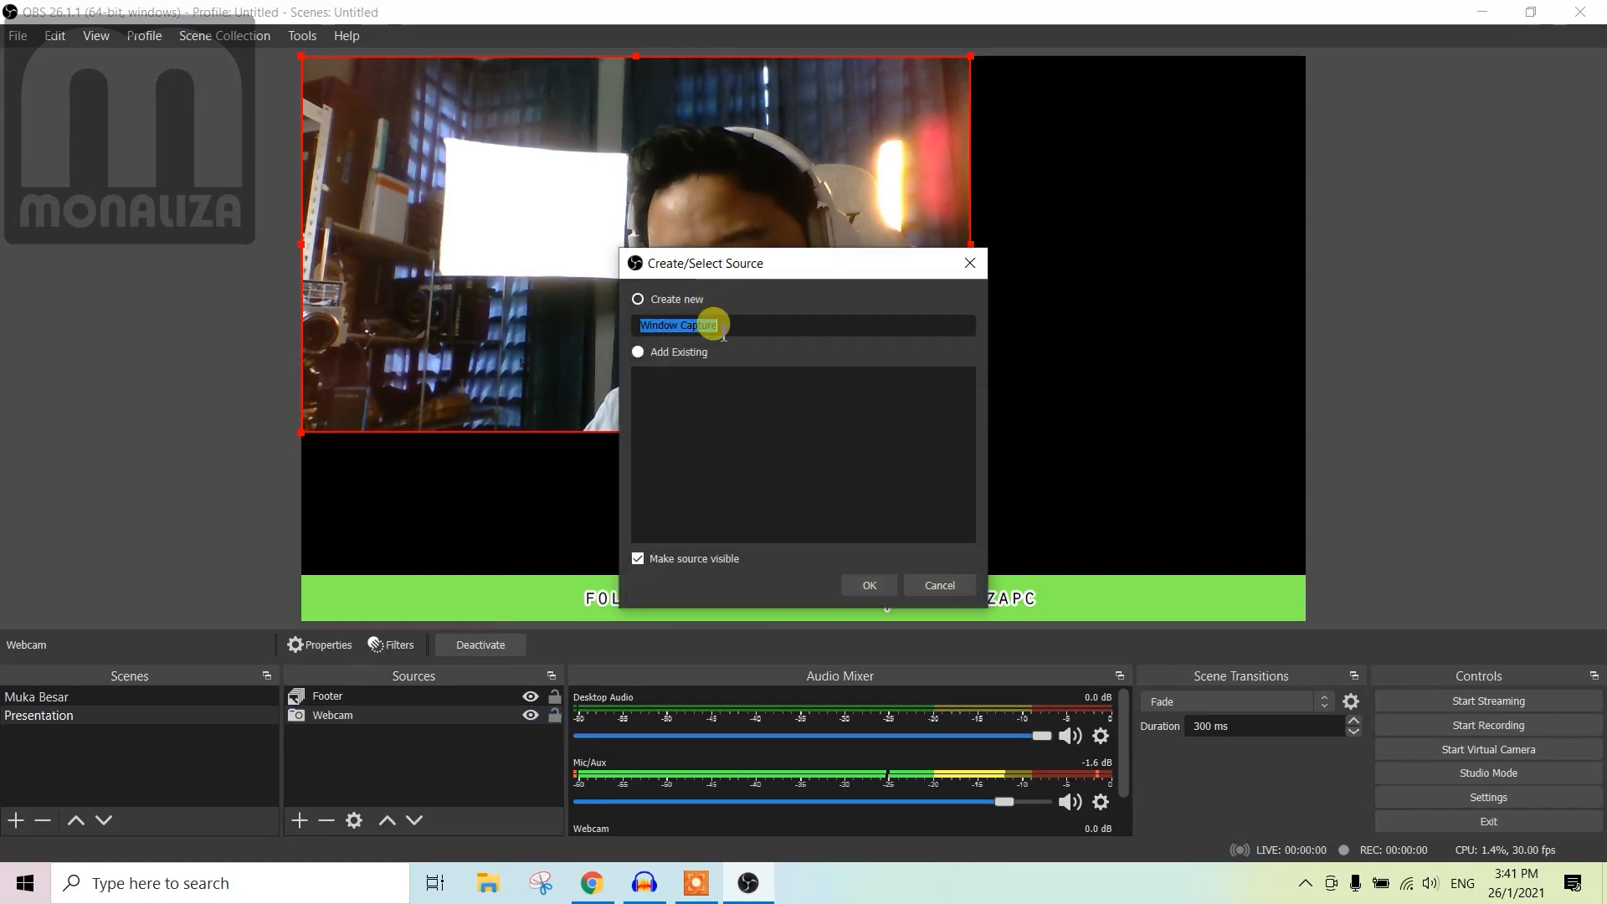
pyautogui.write('Slide')
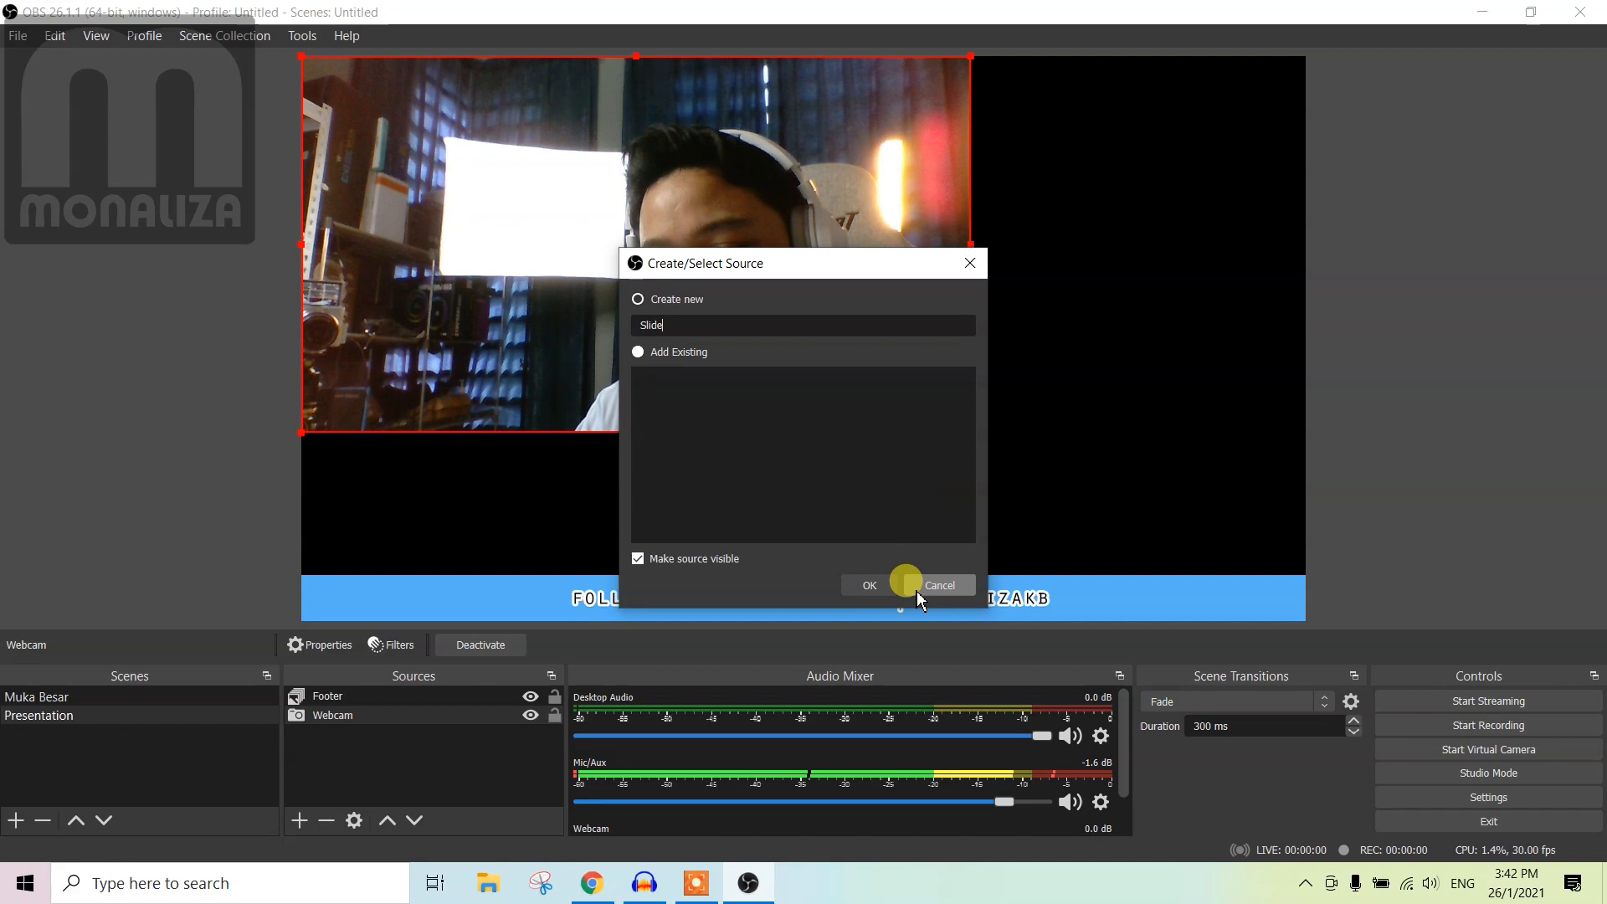
pyautogui.click(871, 584)
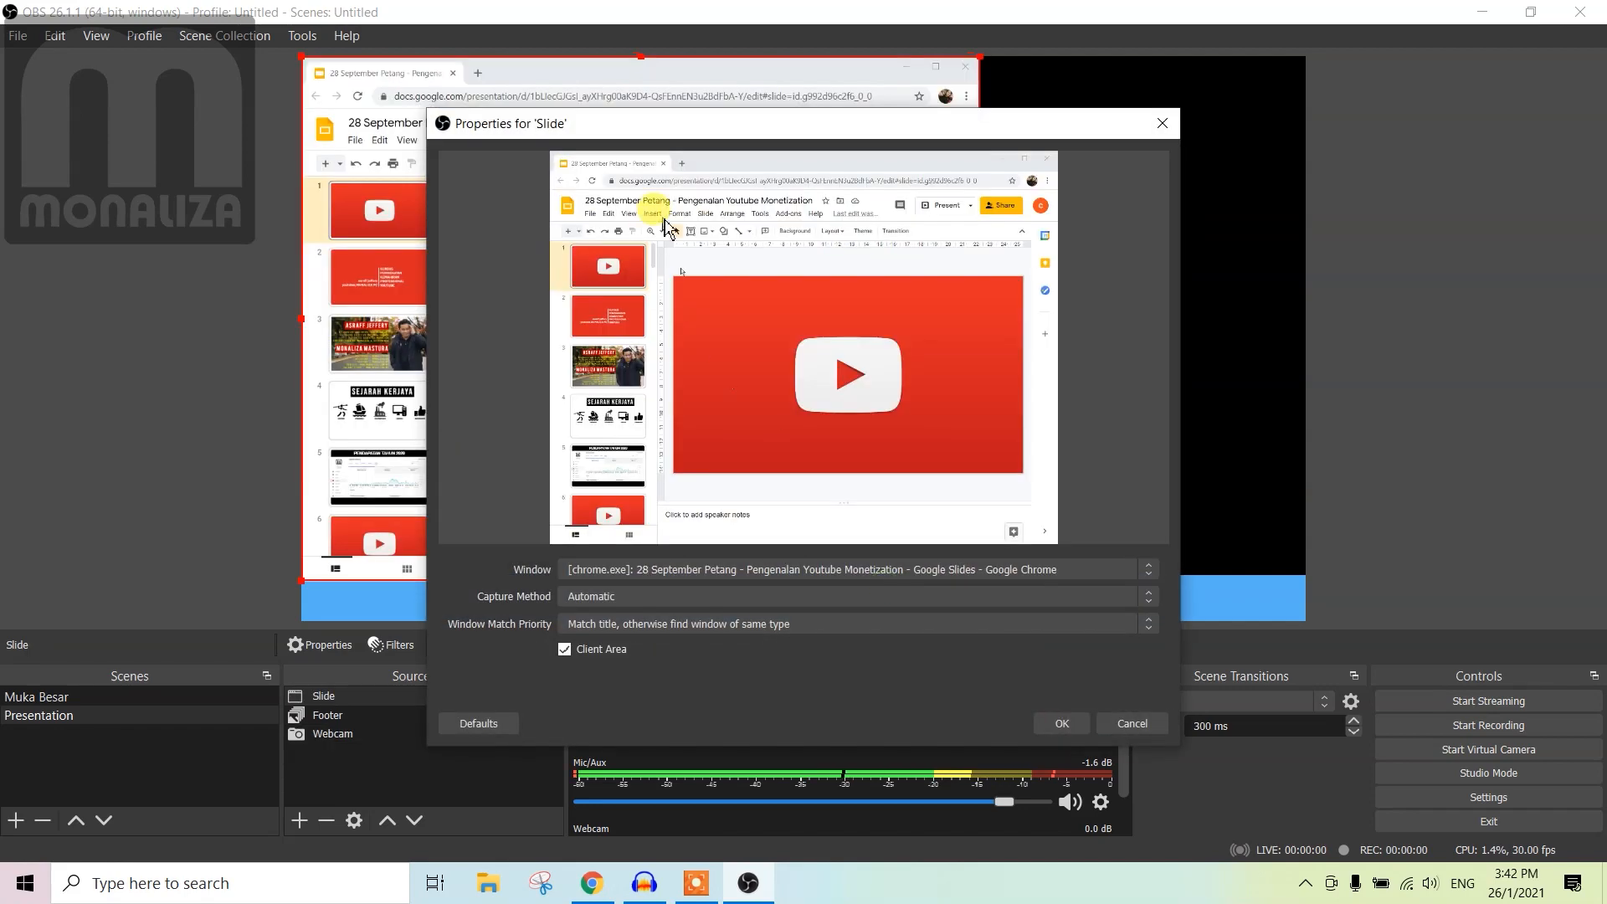
pyautogui.click(766, 569)
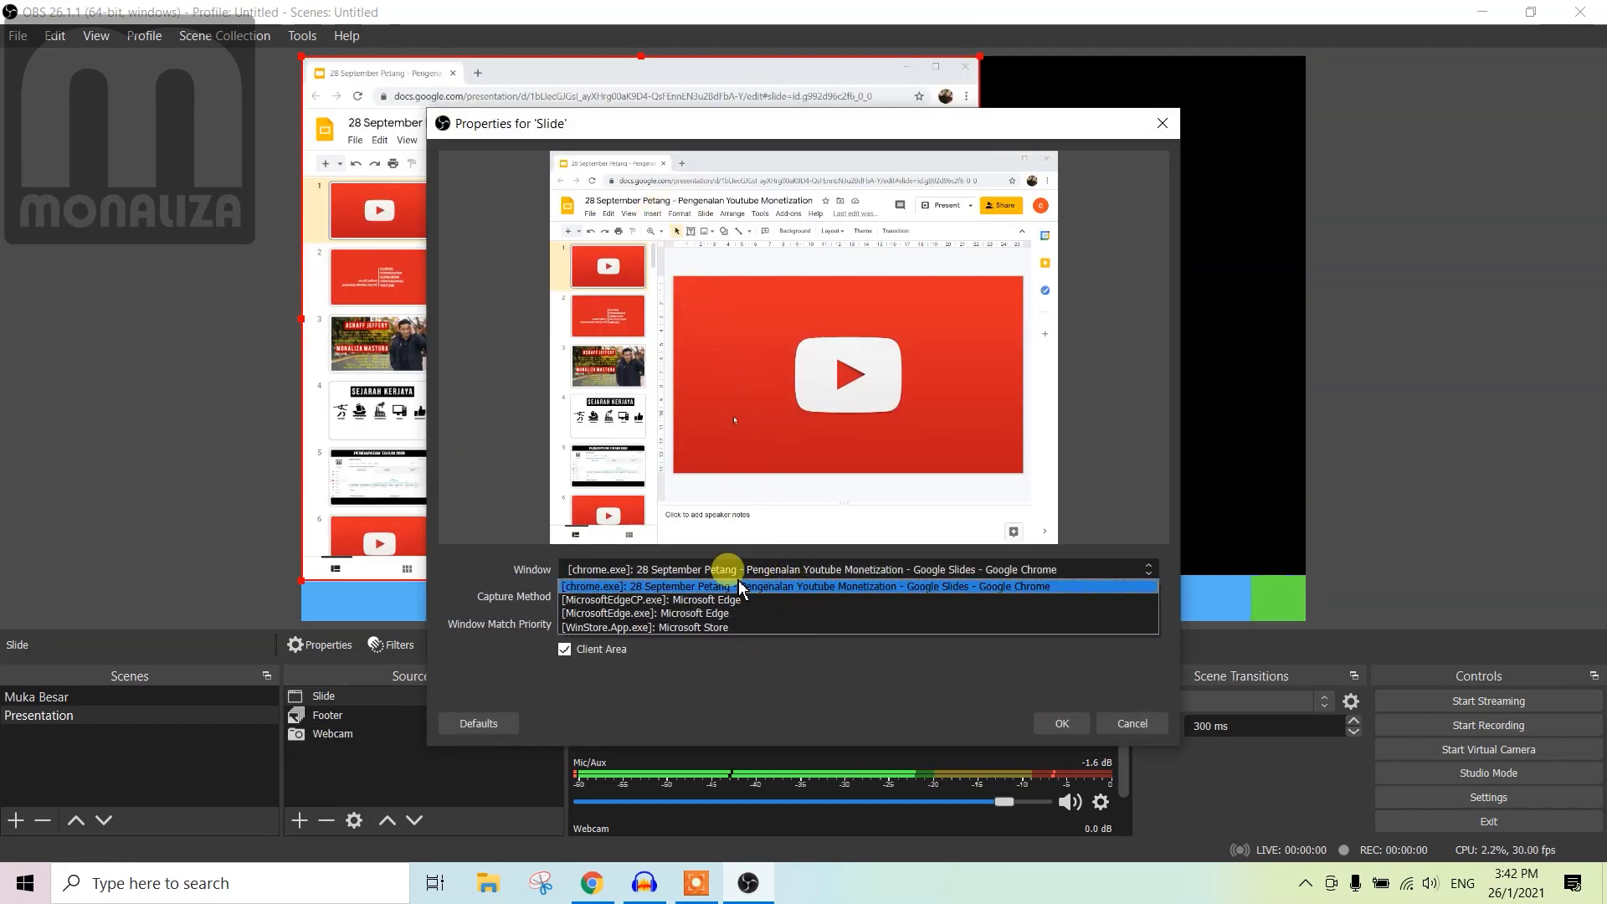
pyautogui.click(682, 570)
pyautogui.click(645, 569)
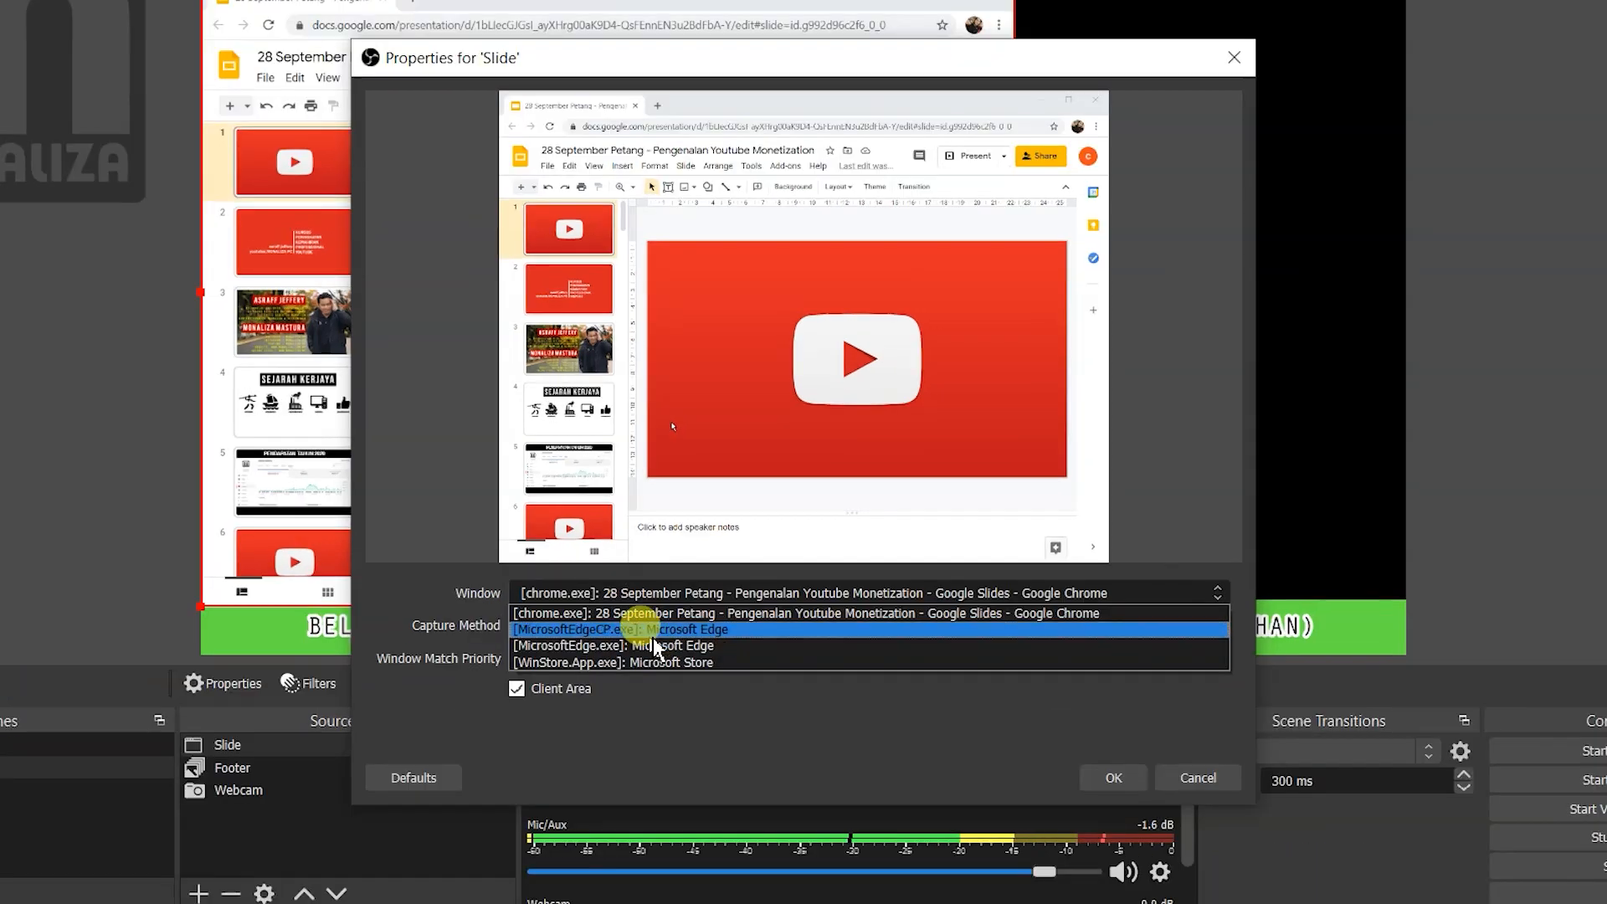
pyautogui.click(729, 614)
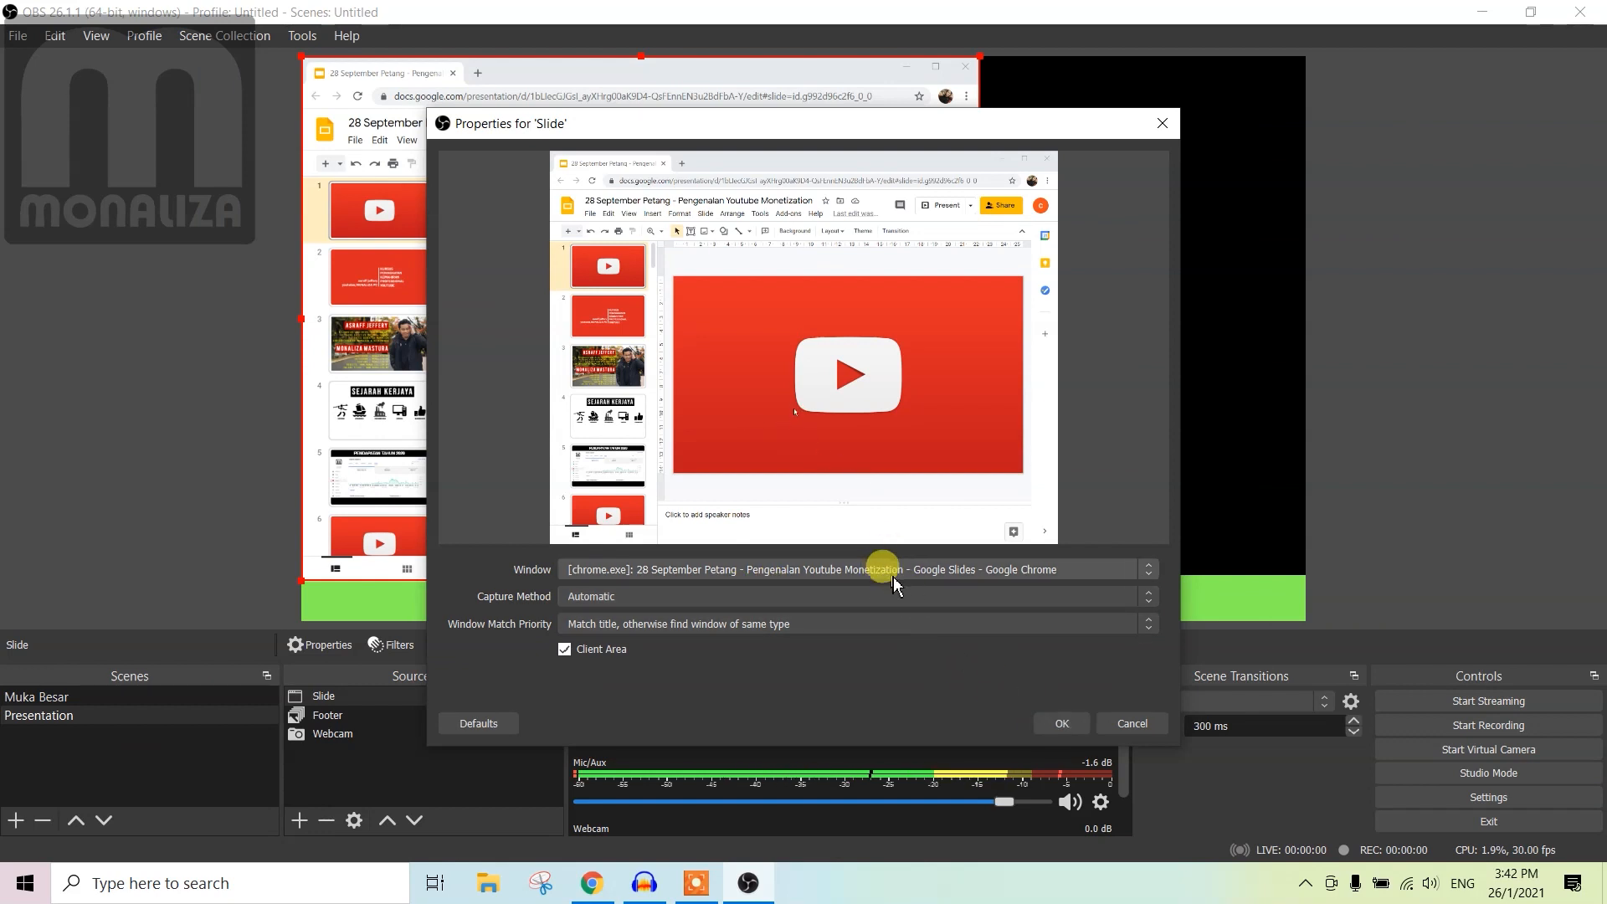
pyautogui.click(1058, 722)
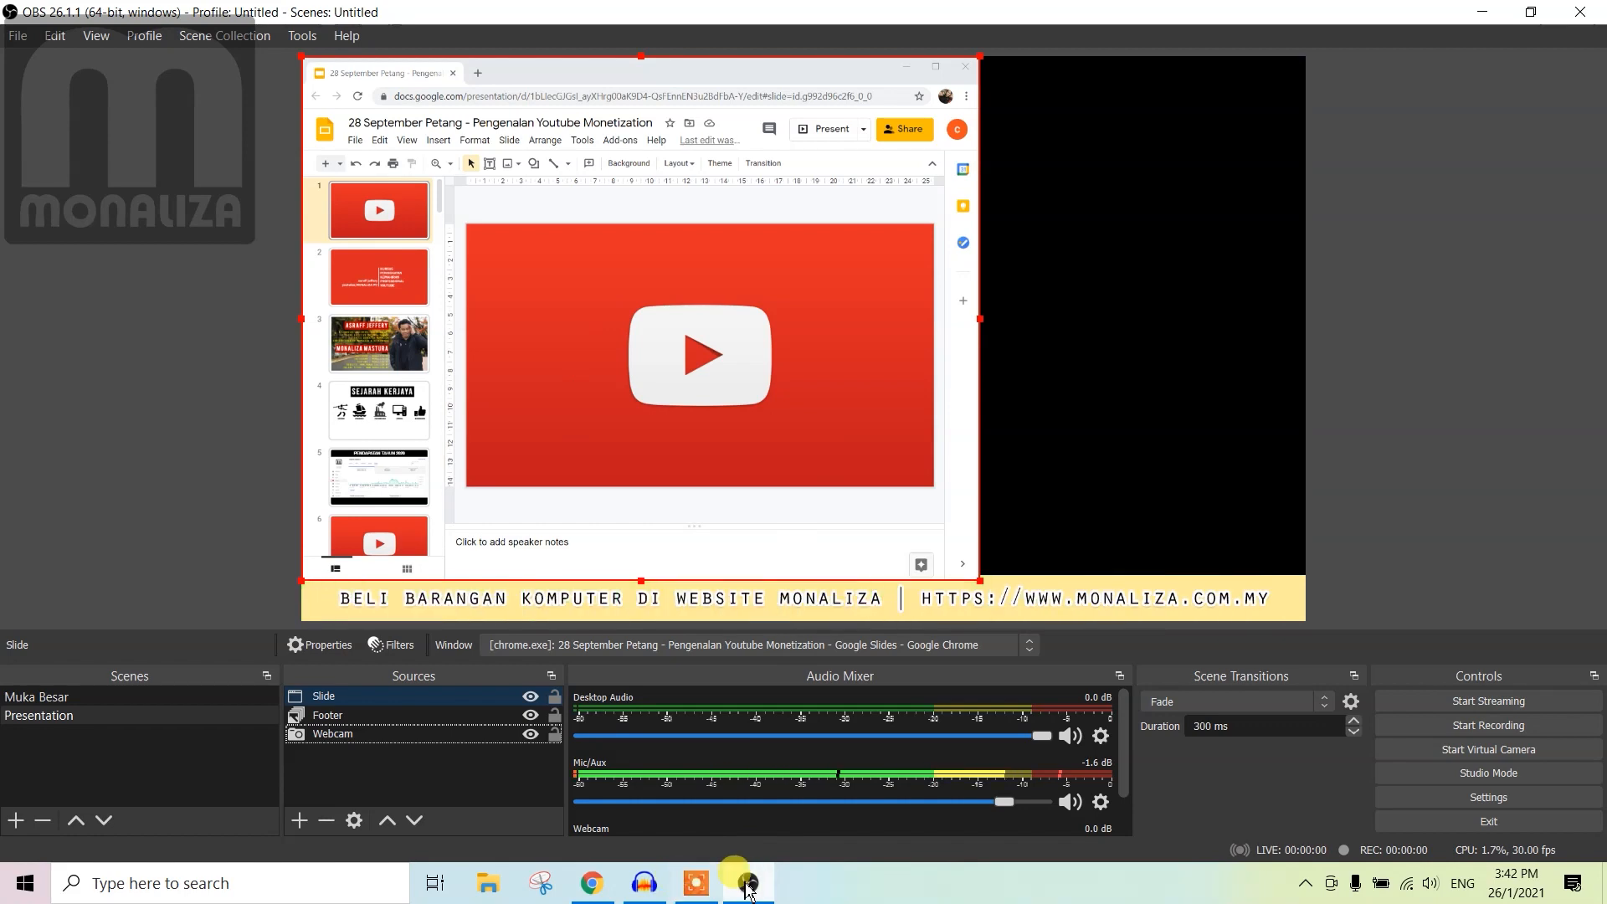
# Switch to Chrome and maximise the window showing the Google Slides presentation.
pyautogui.click(590, 889)
pyautogui.moveTo(842, 60); pyautogui.dragTo(814, 1)
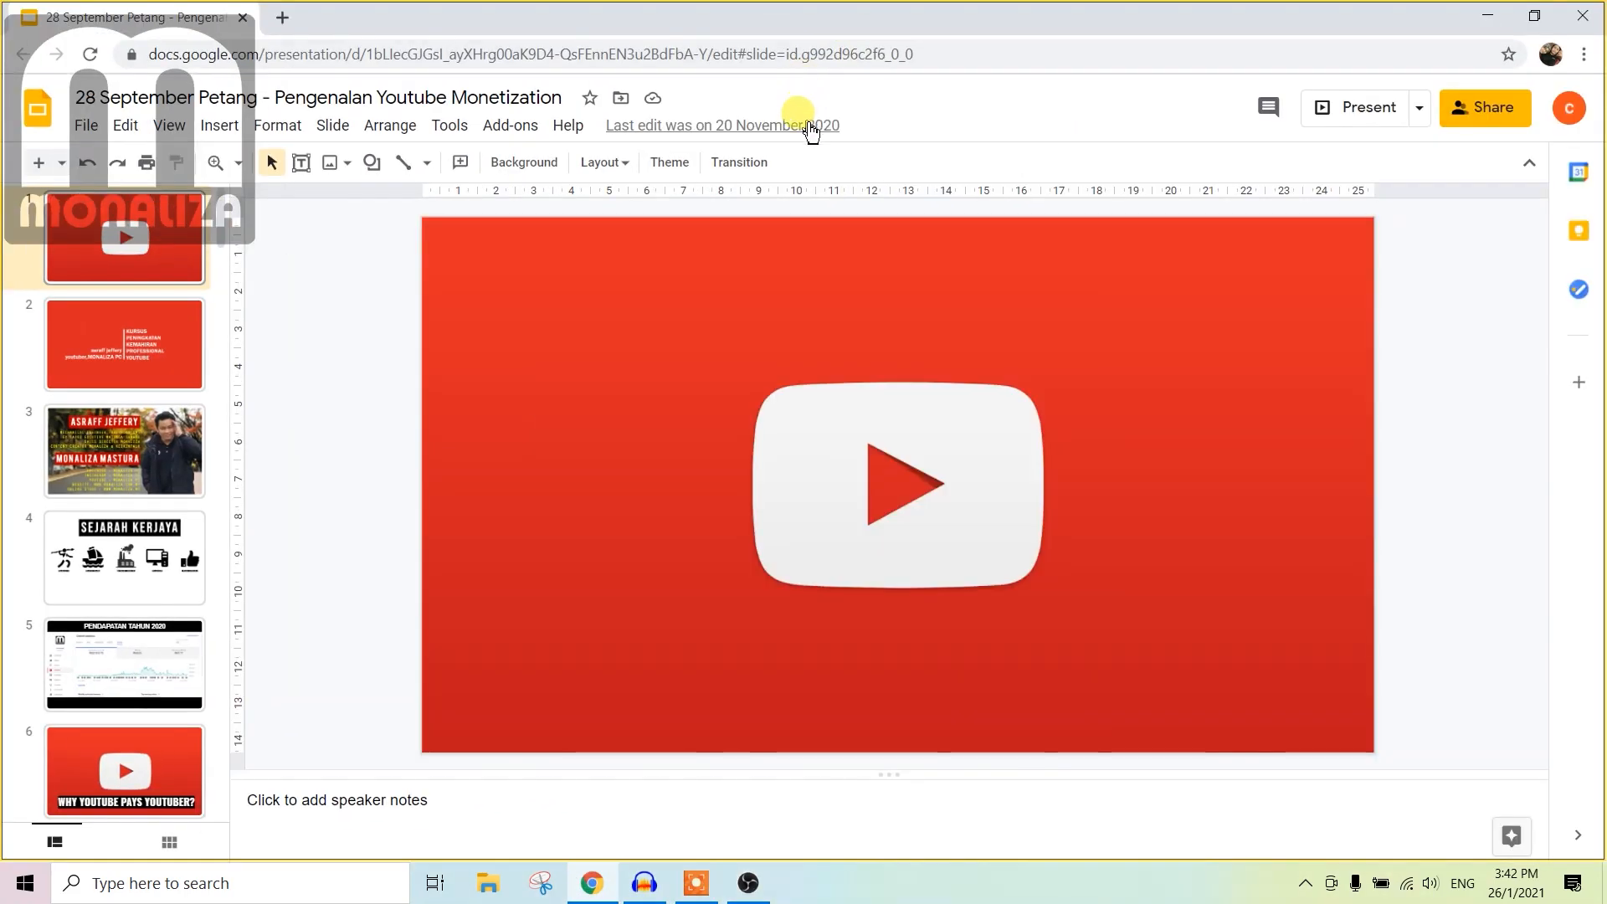
# Return to OBS and move the Slide source below Footer and Webcam in the source order.
pyautogui.hotkey('alt', 'Tab')
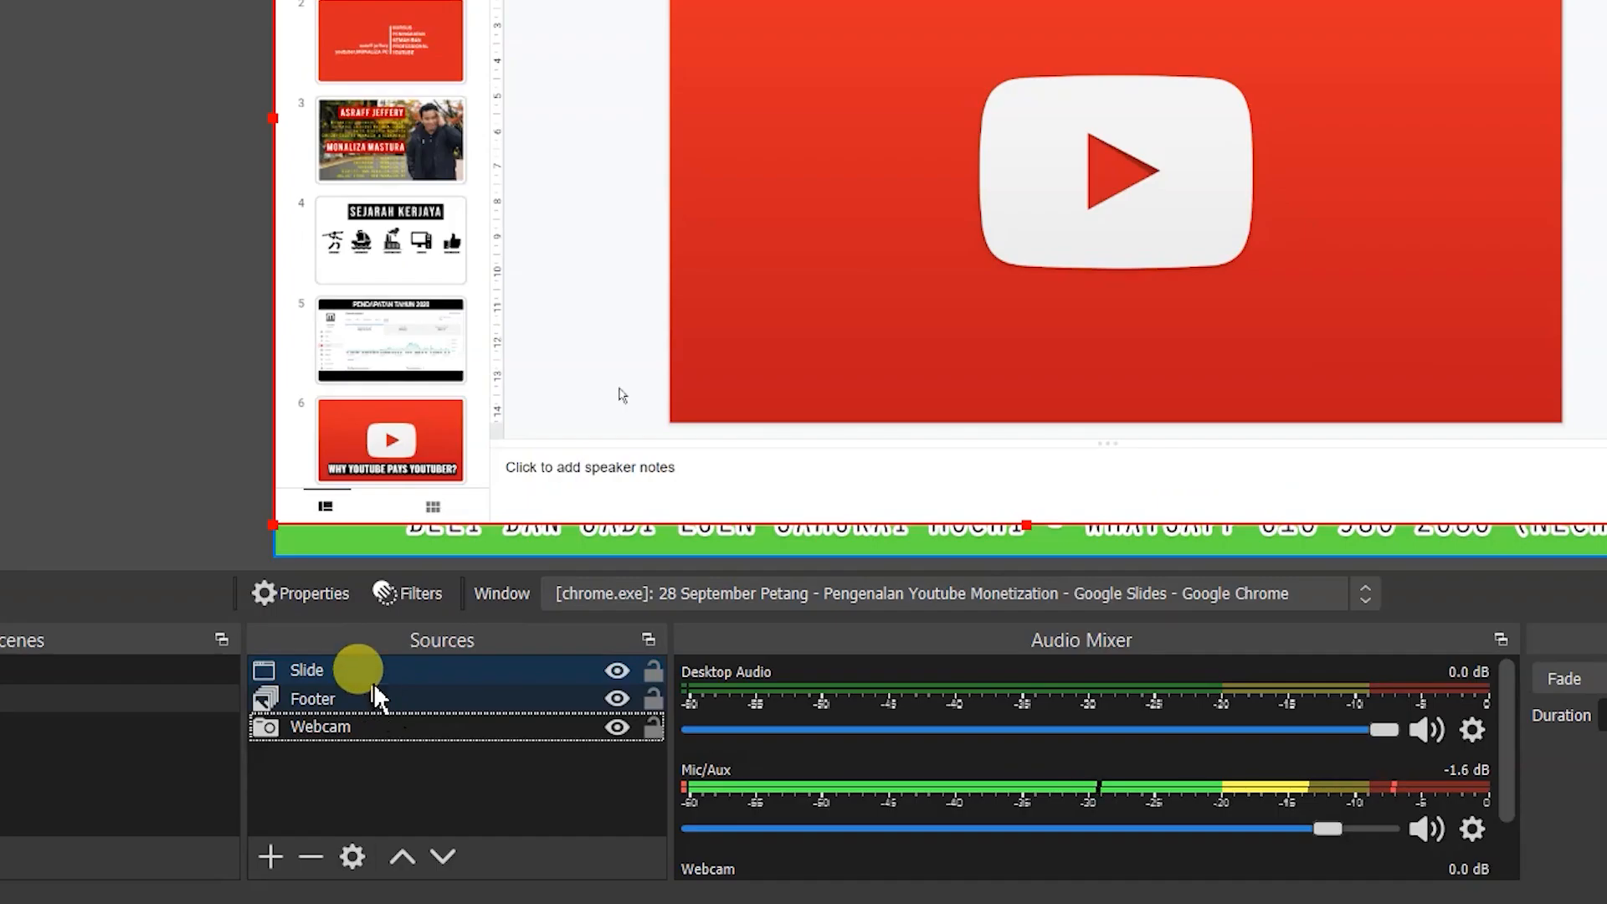
pyautogui.click(448, 669)
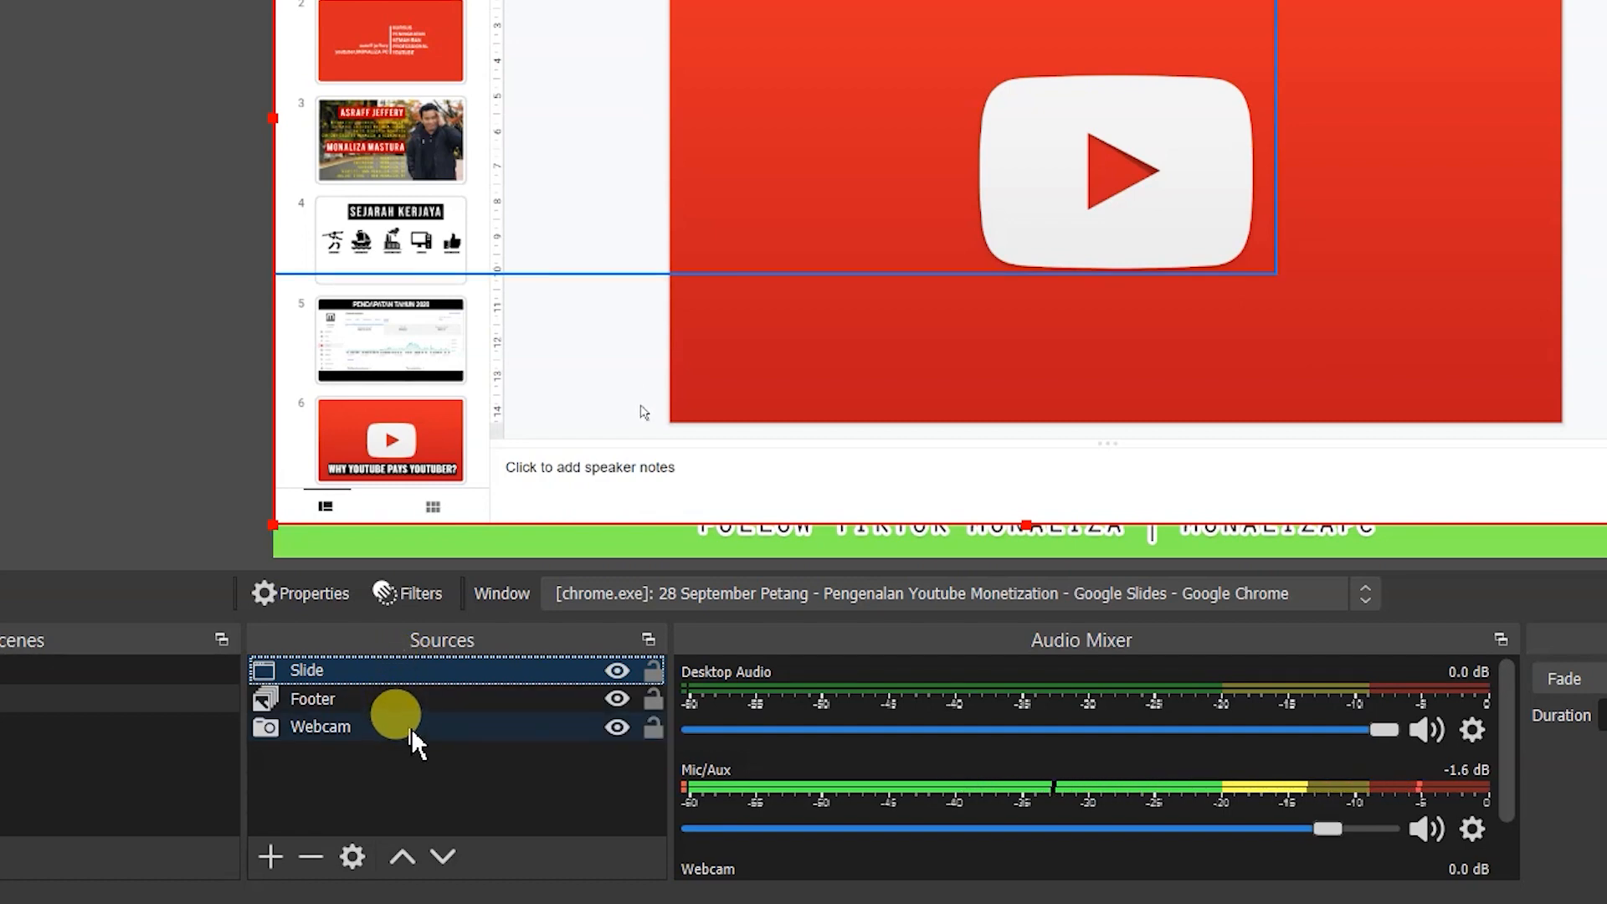
pyautogui.moveTo(429, 673); pyautogui.dragTo(437, 742)
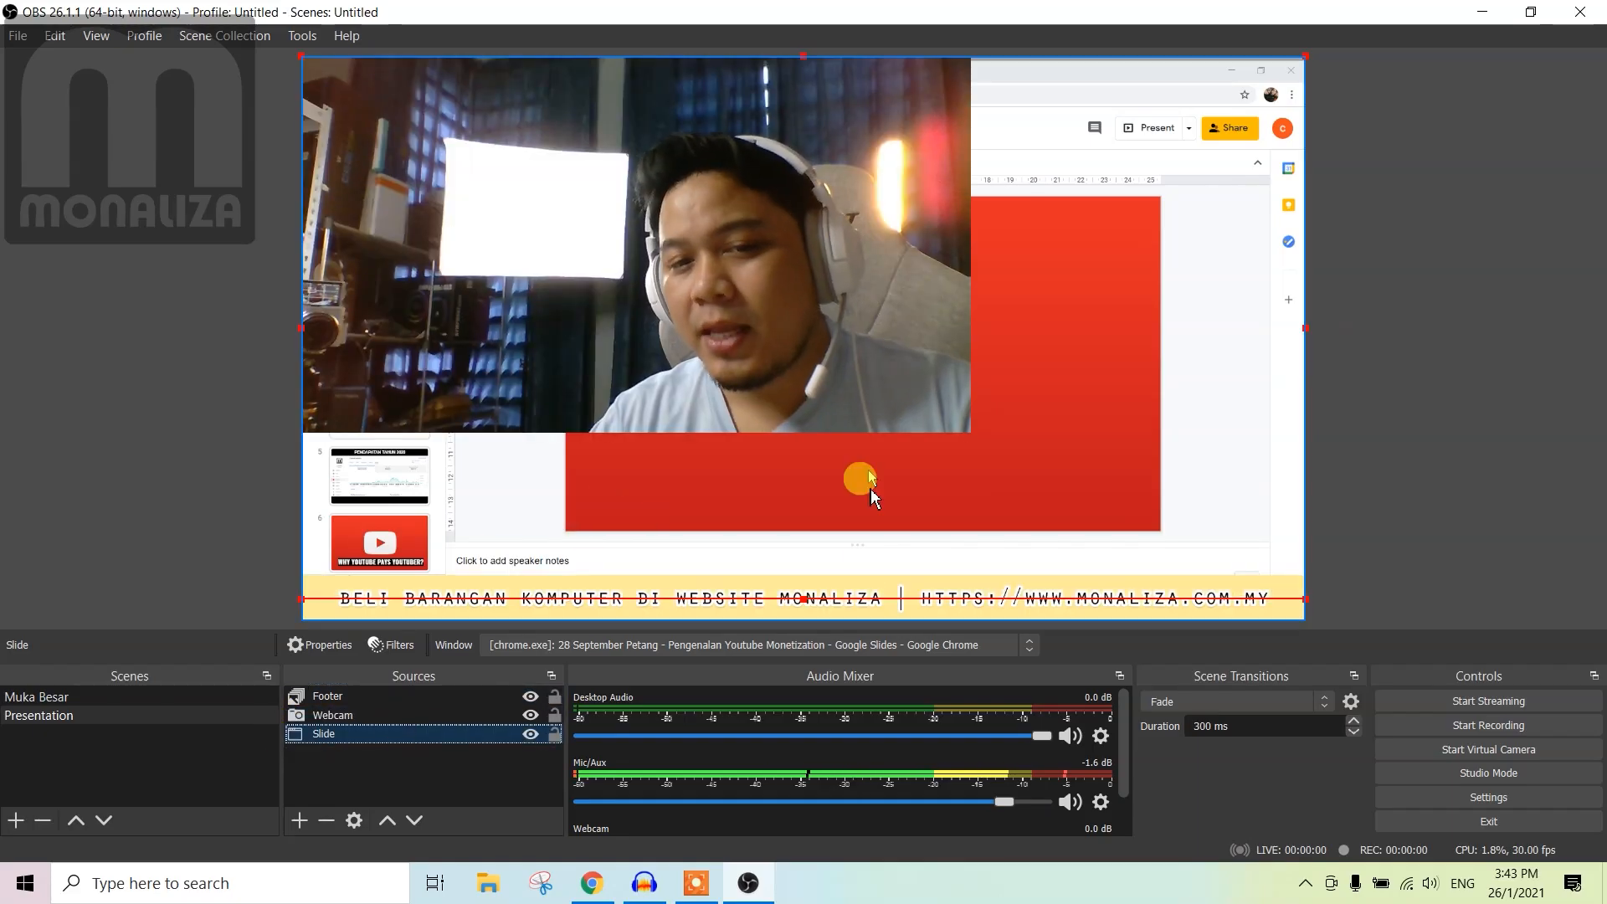
# Shrink the Webcam source to a small inset and place it at the canvas's lower-left, directly above the footer banner.
pyautogui.click(423, 716)
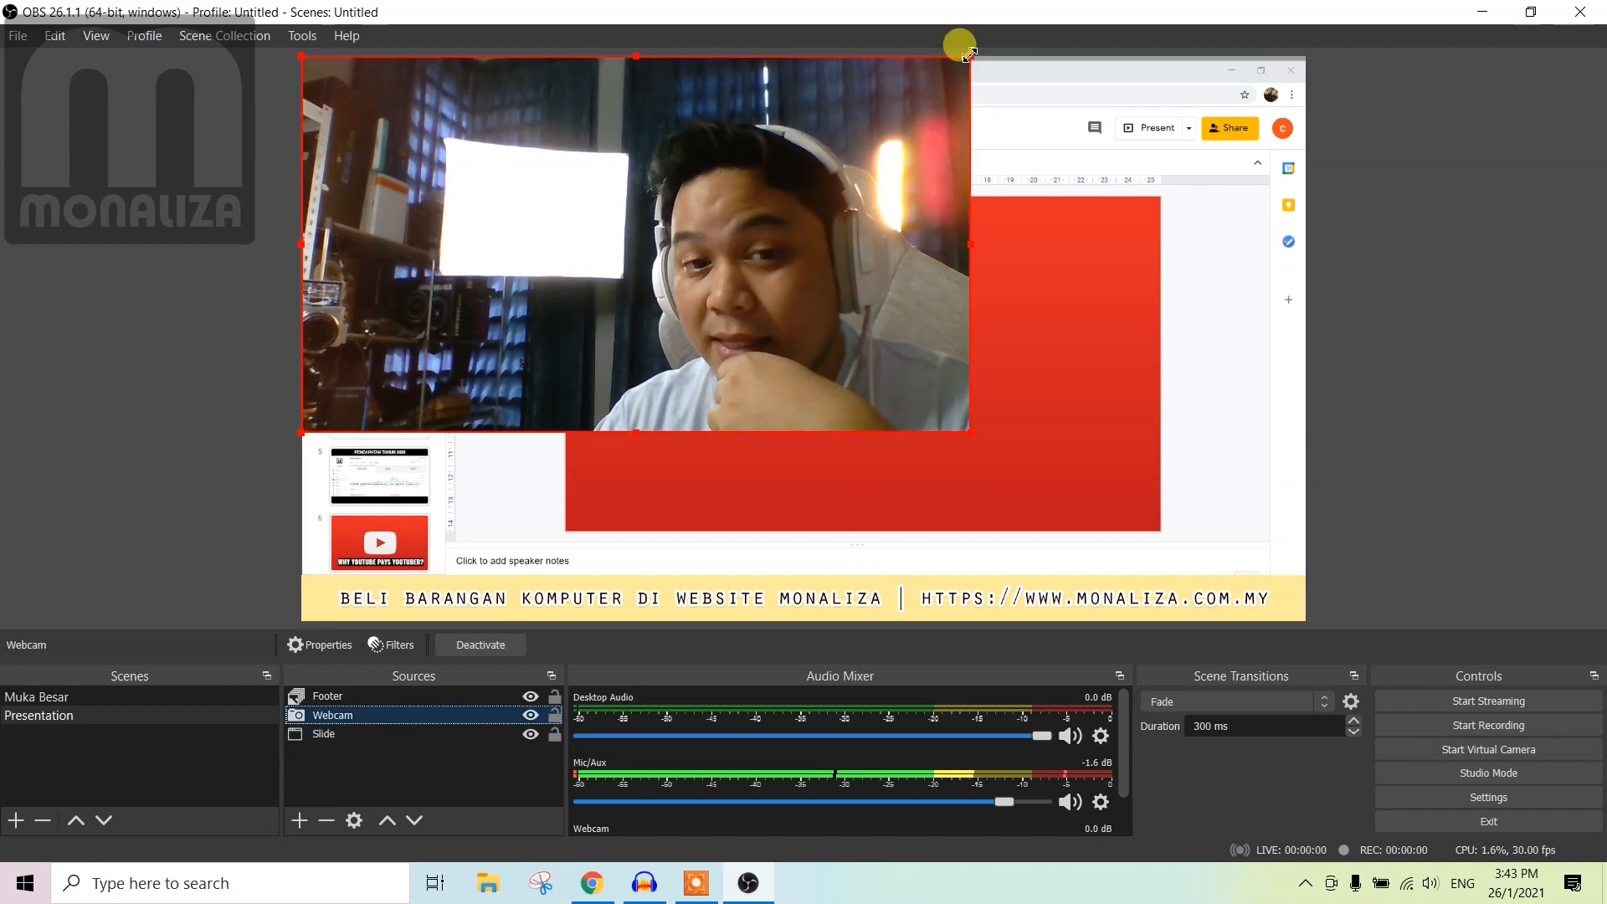
pyautogui.moveTo(967, 57); pyautogui.dragTo(534, 325)
pyautogui.moveTo(463, 400); pyautogui.dragTo(459, 548)
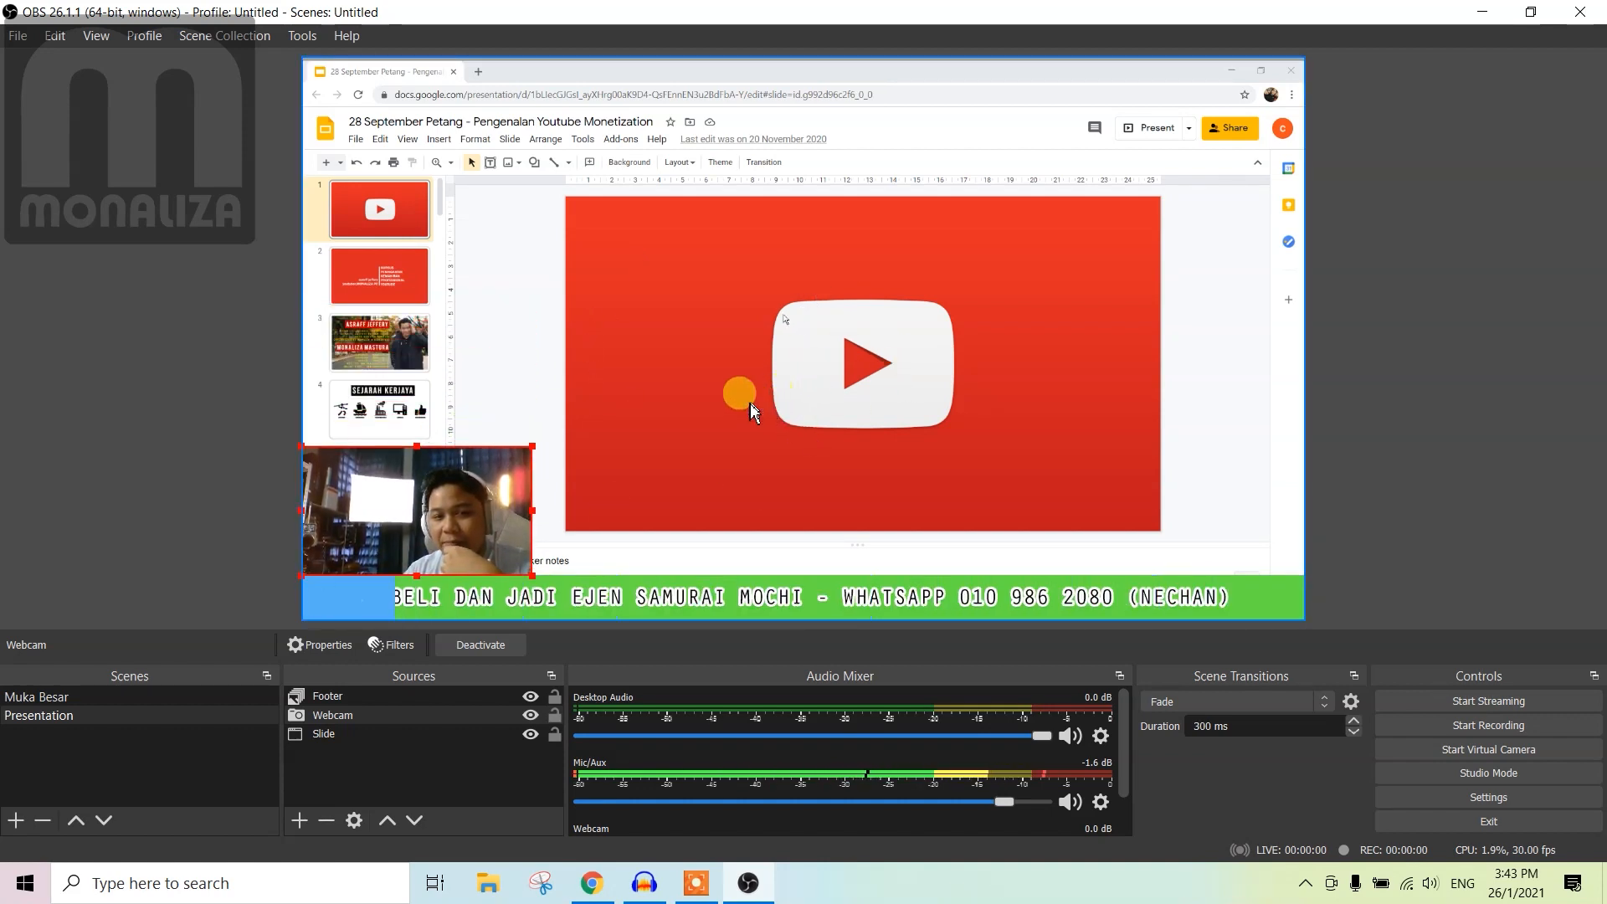
# Switch to Chrome, put the Google Slides editor in full-screen view with its controls hidden, and return to OBS.
pyautogui.click(605, 881)
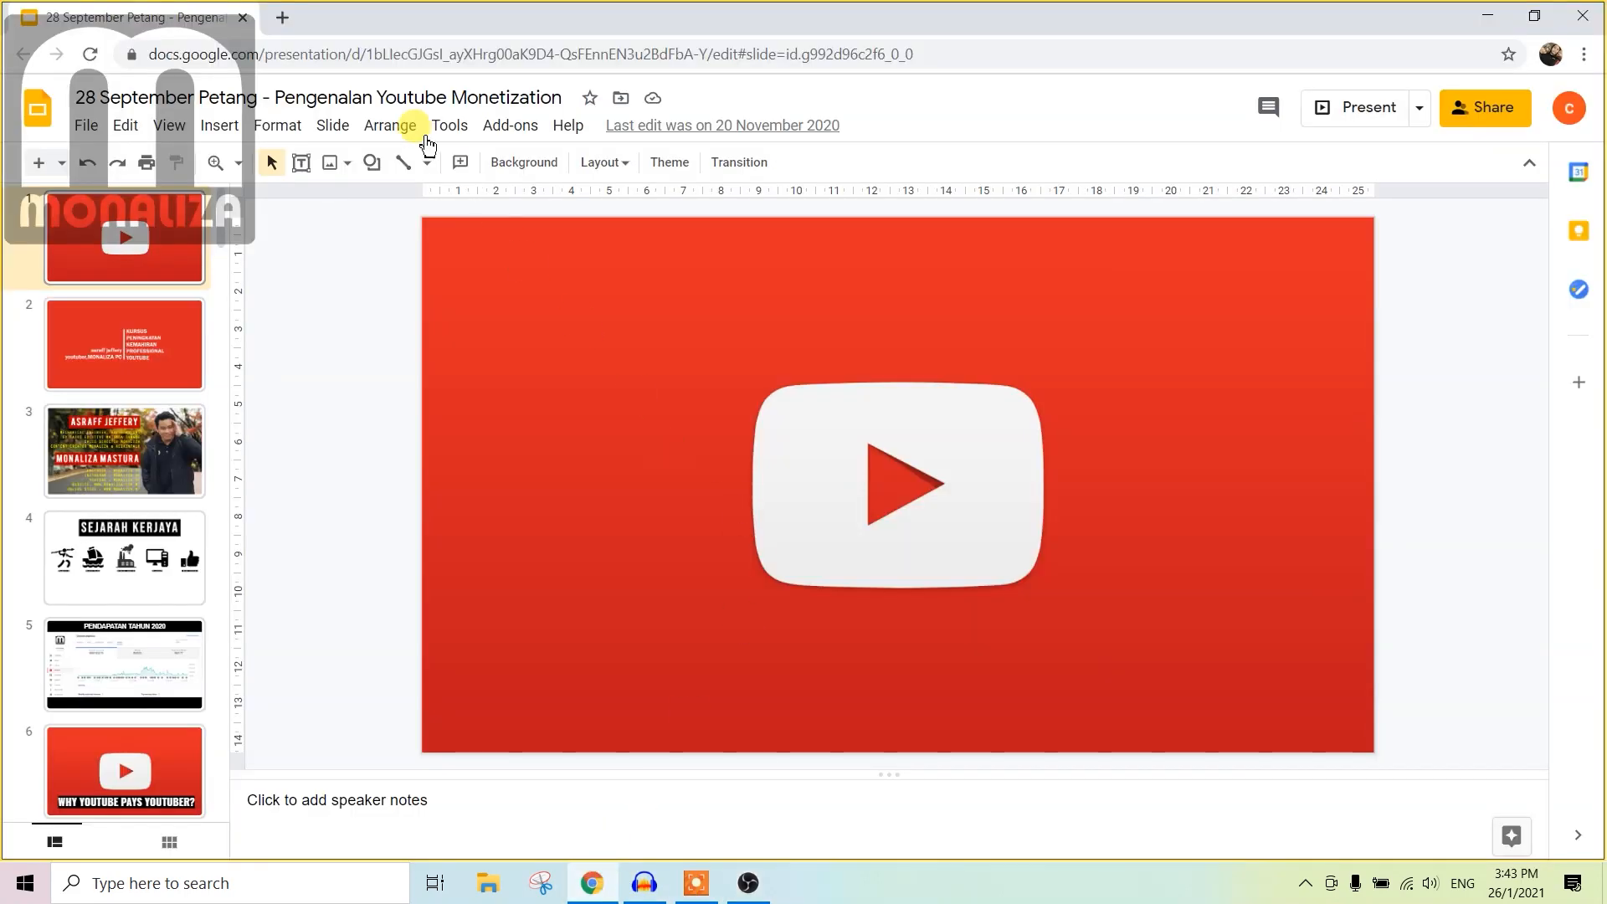
pyautogui.click(170, 125)
pyautogui.click(297, 554)
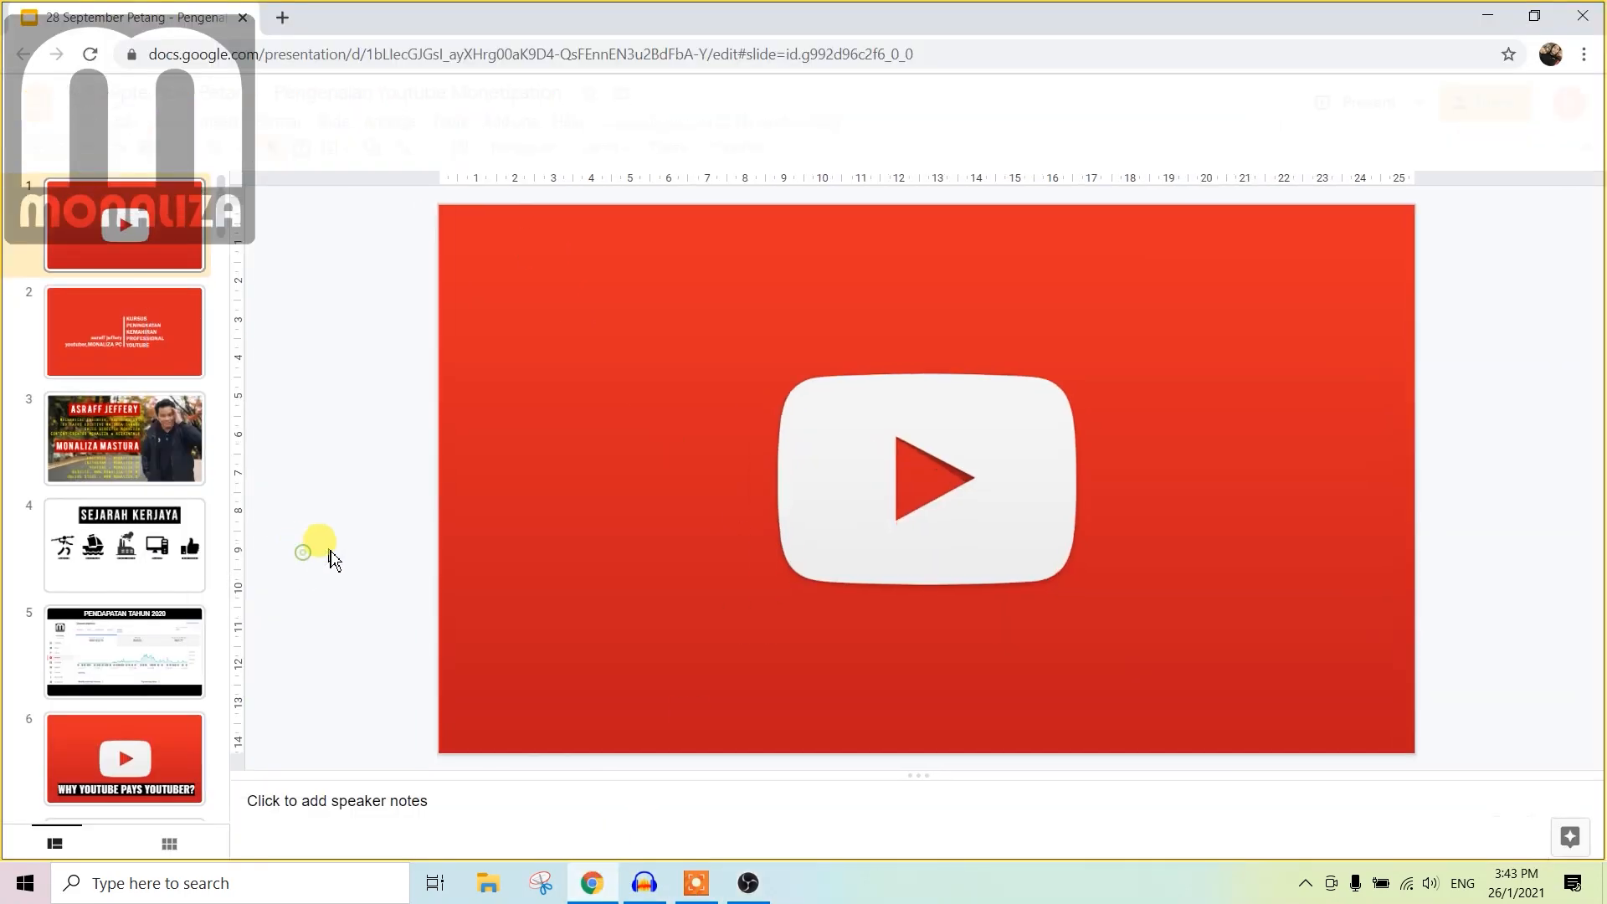
pyautogui.hotkey('alt', 'Tab')
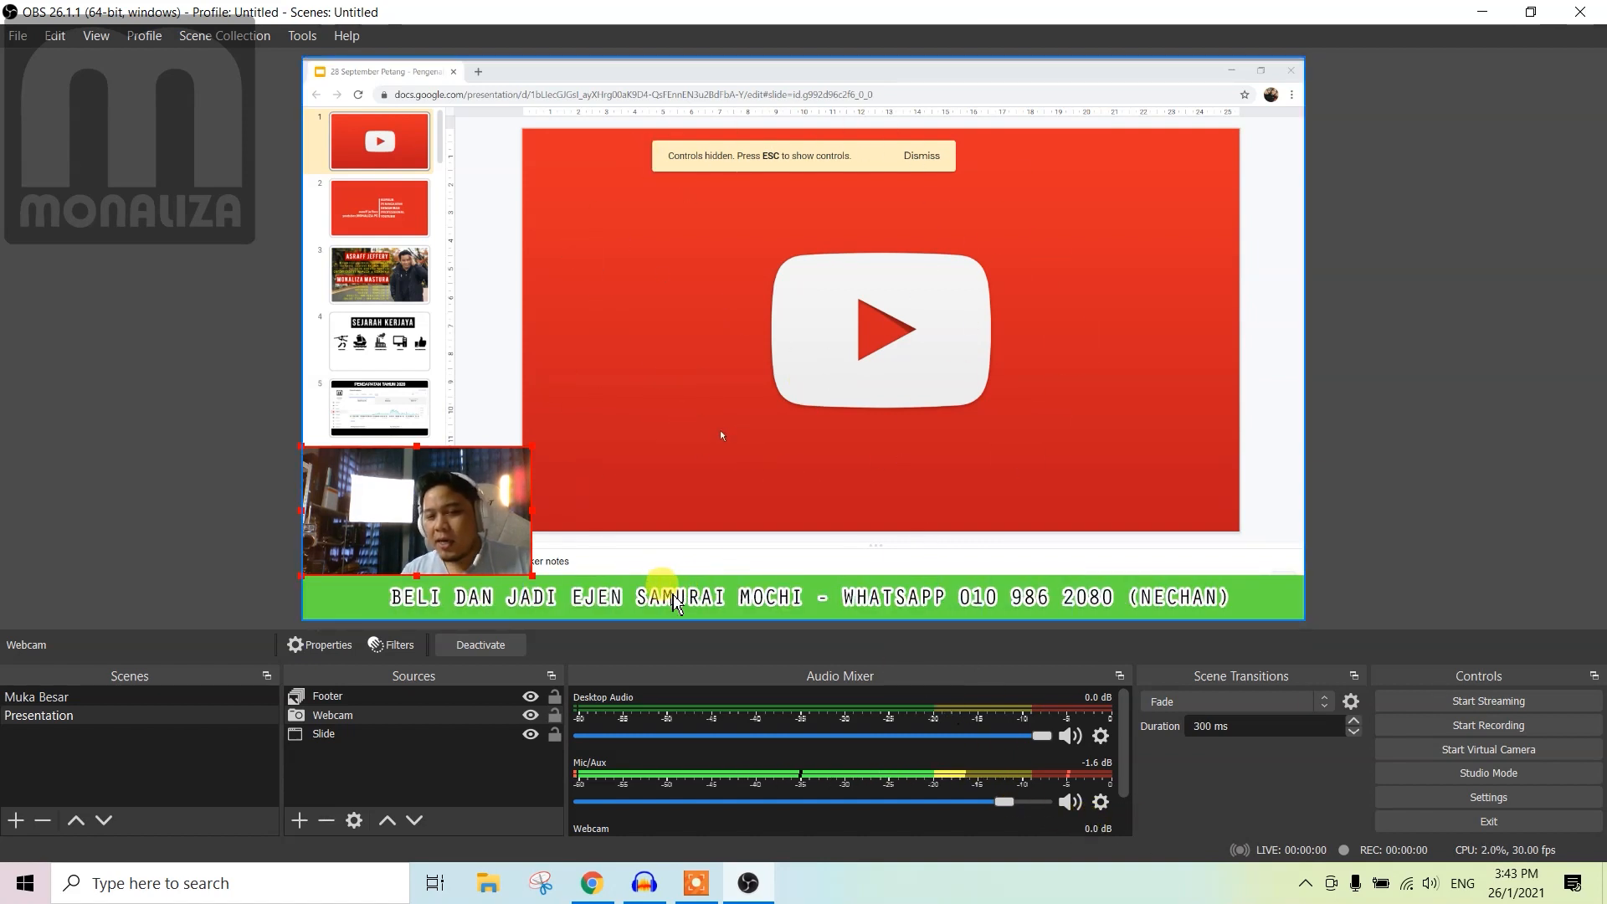
# Switch back and forth between the Muka Besar and Presentation scenes, with a brief look at the slides in Chrome, to check both layouts.
pyautogui.click(223, 713)
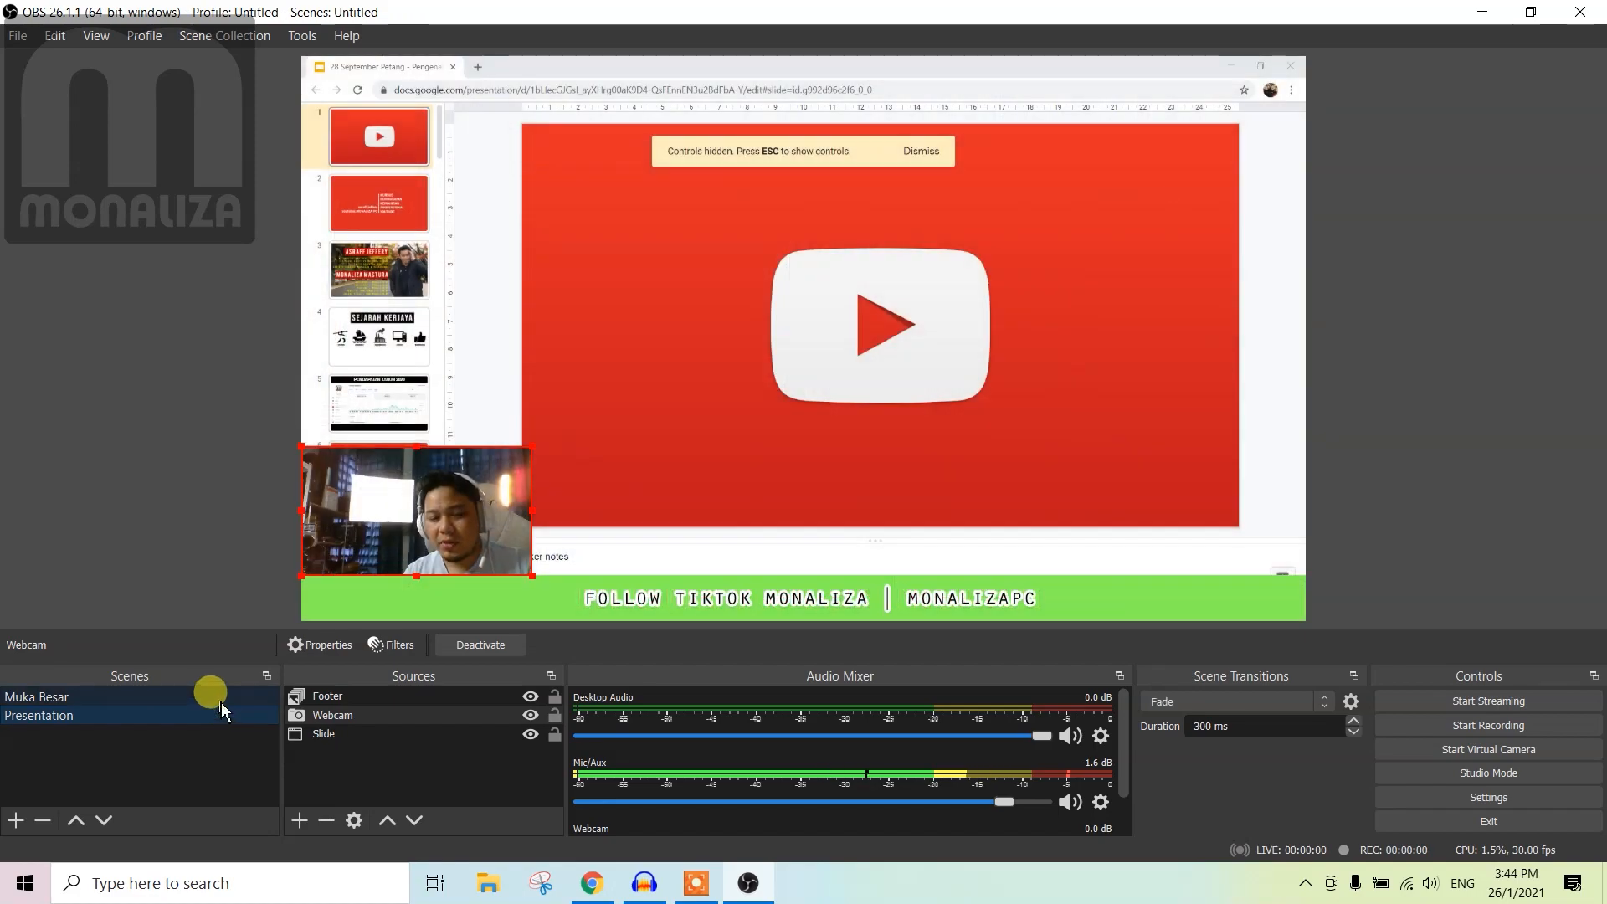
pyautogui.click(221, 702)
pyautogui.click(221, 722)
pyautogui.click(216, 701)
pyautogui.click(215, 722)
pyautogui.hotkey('alt', 'Tab')
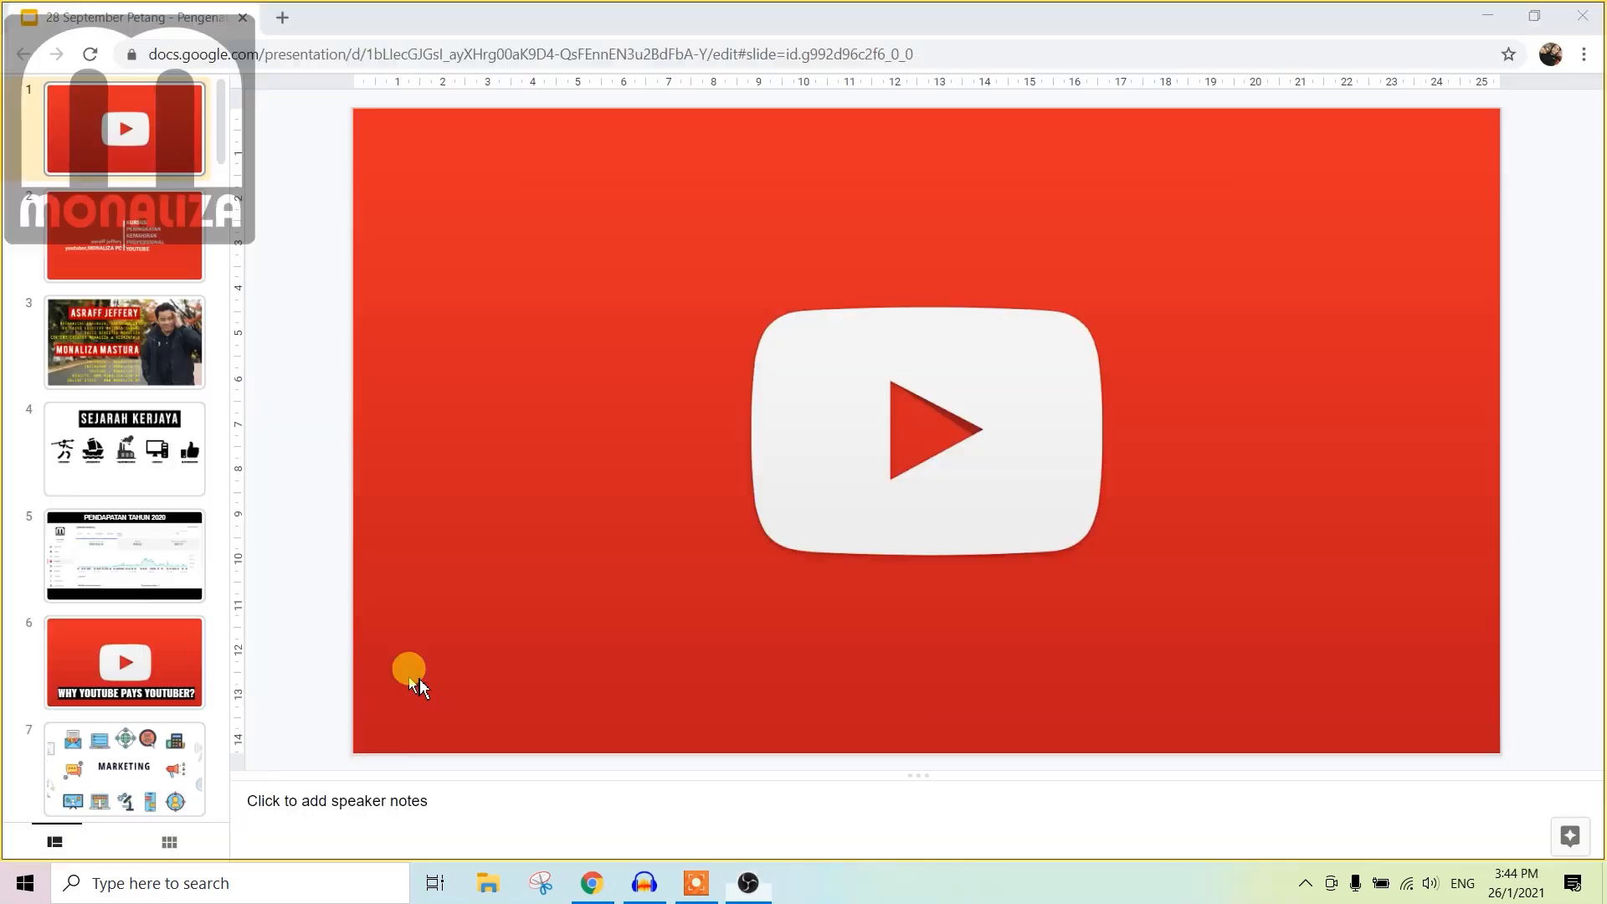
pyautogui.hotkey('alt', 'Tab')
pyautogui.click(189, 700)
pyautogui.click(196, 718)
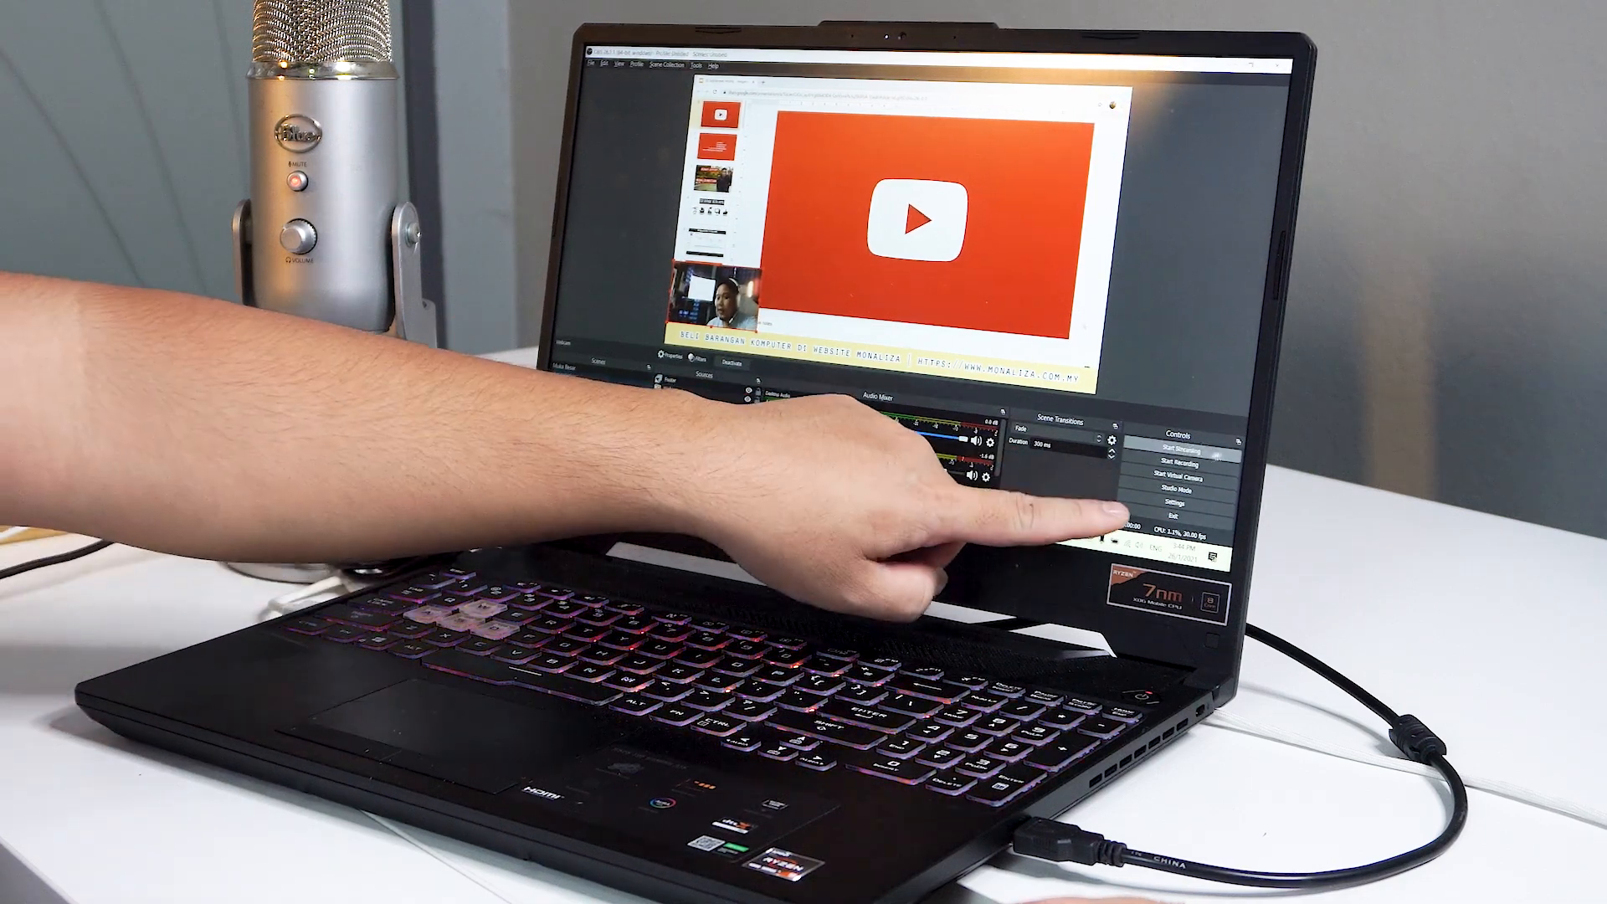
# Assign scene-switching hotkeys for Muka Besar (Num 8) and Presentation, save the settings, and switch to Muka Besar with its hotkey.
pyautogui.click(1199, 509)
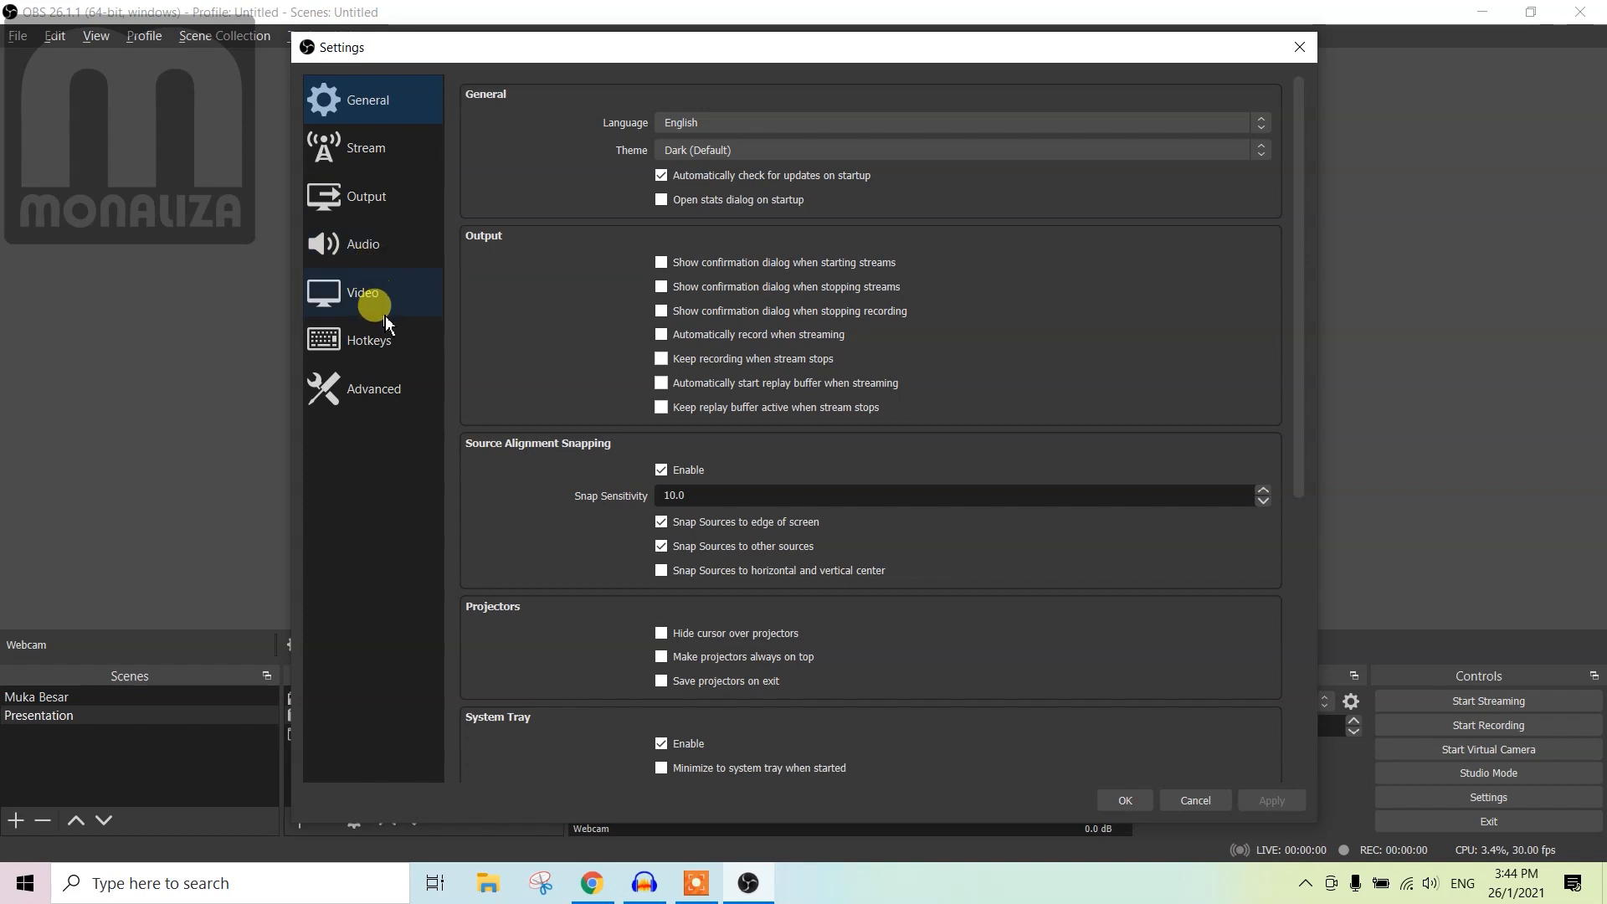
pyautogui.click(391, 341)
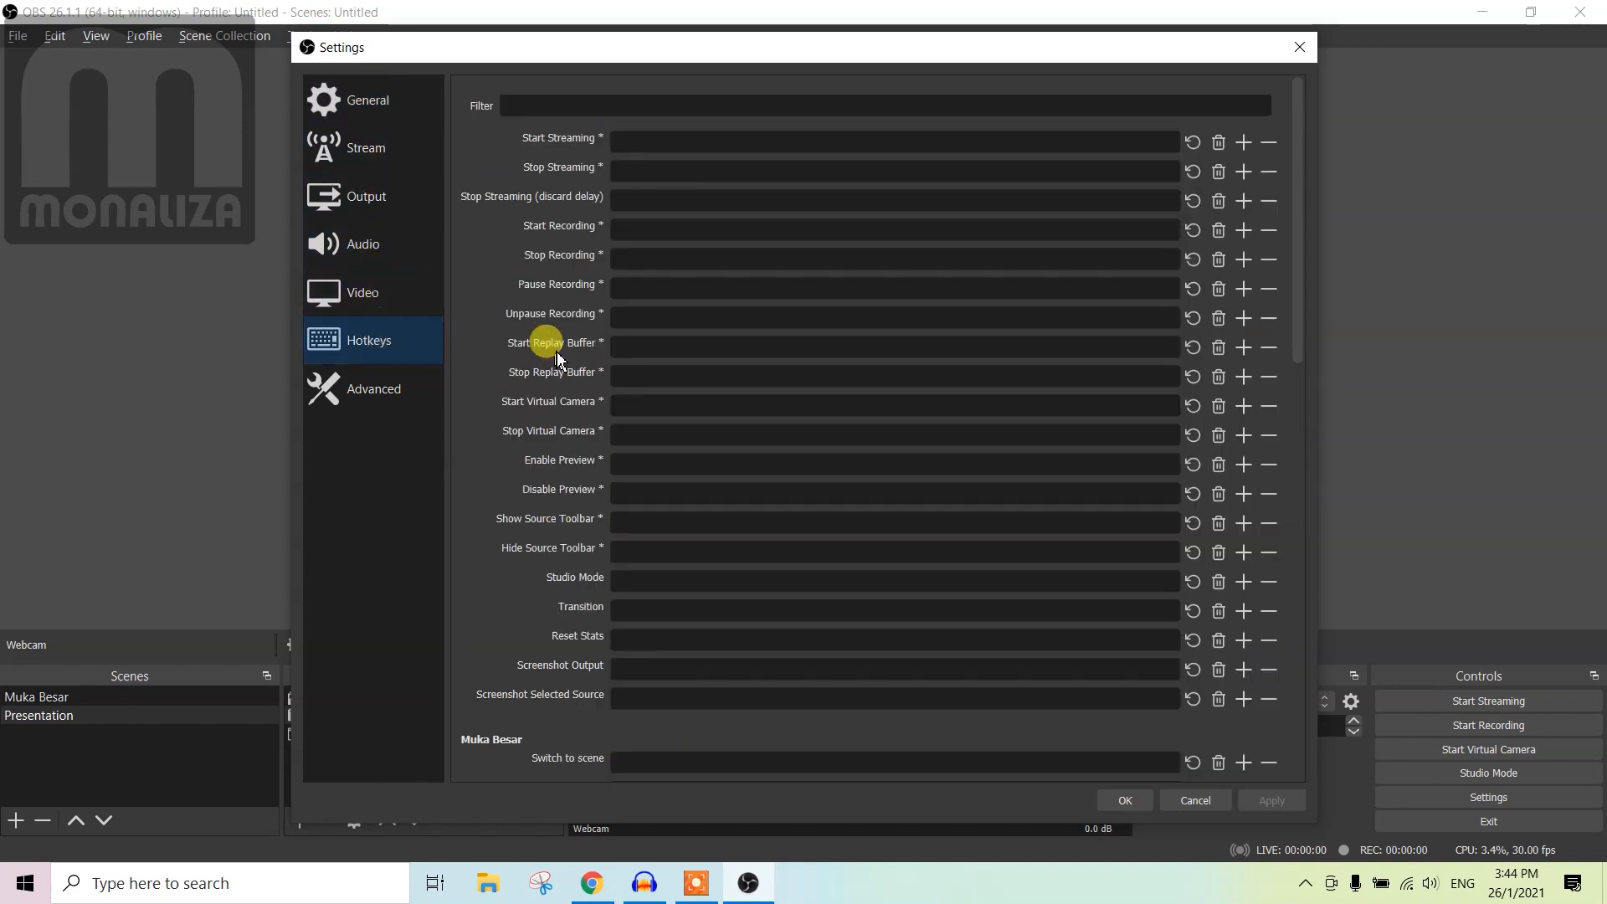
pyautogui.scroll(-5, 561, 251)
pyautogui.scroll(-3, 566, 274)
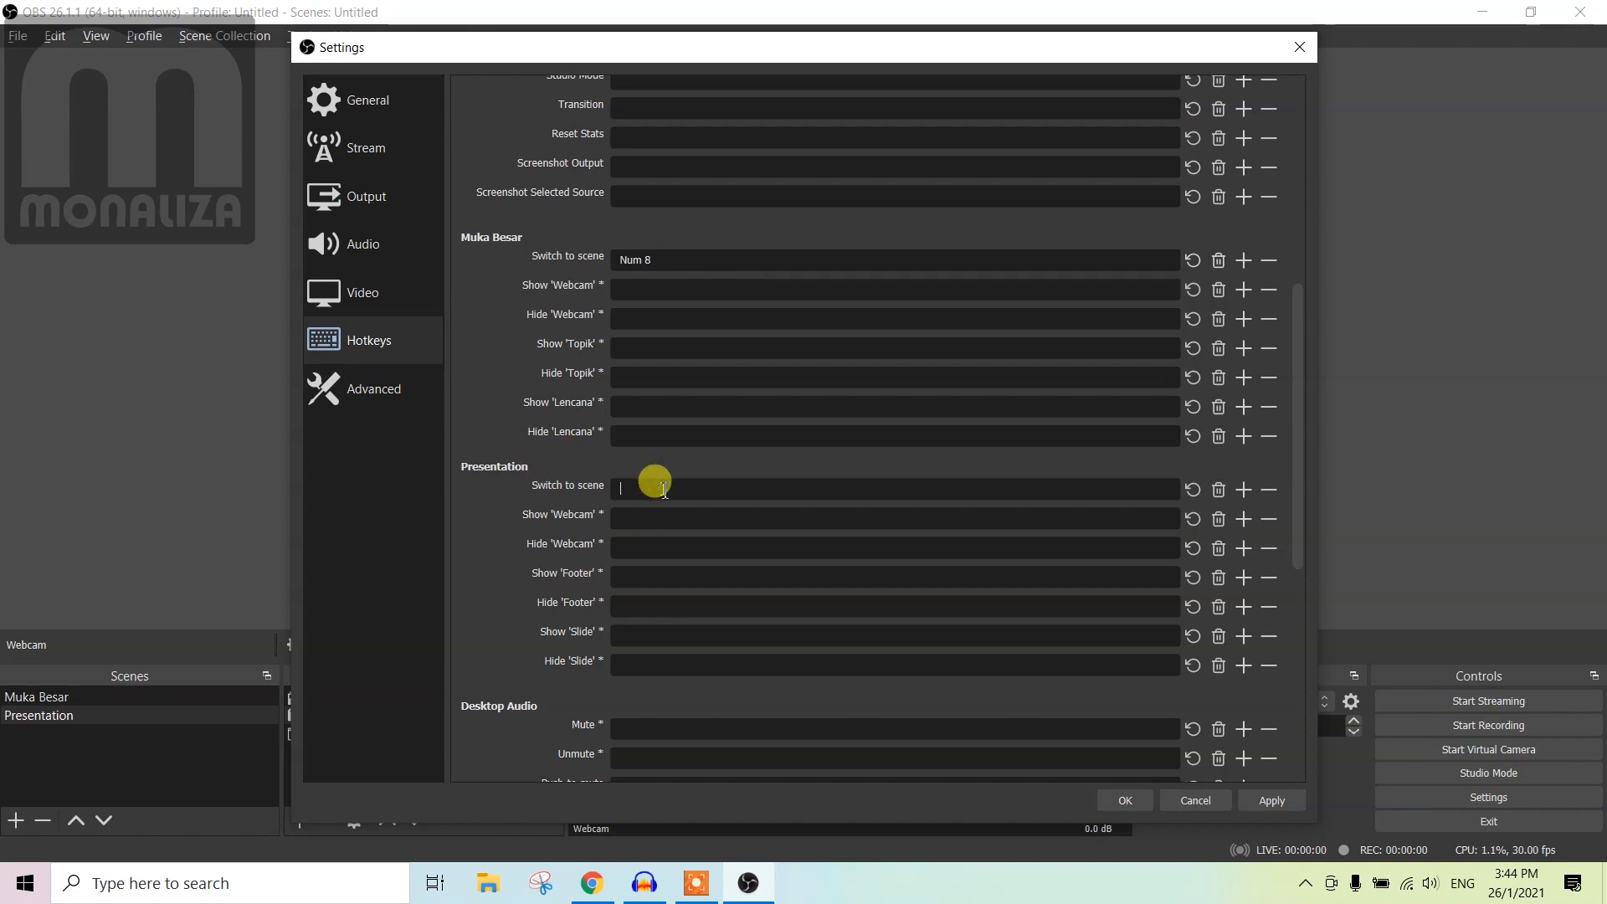
pyautogui.click(1125, 800)
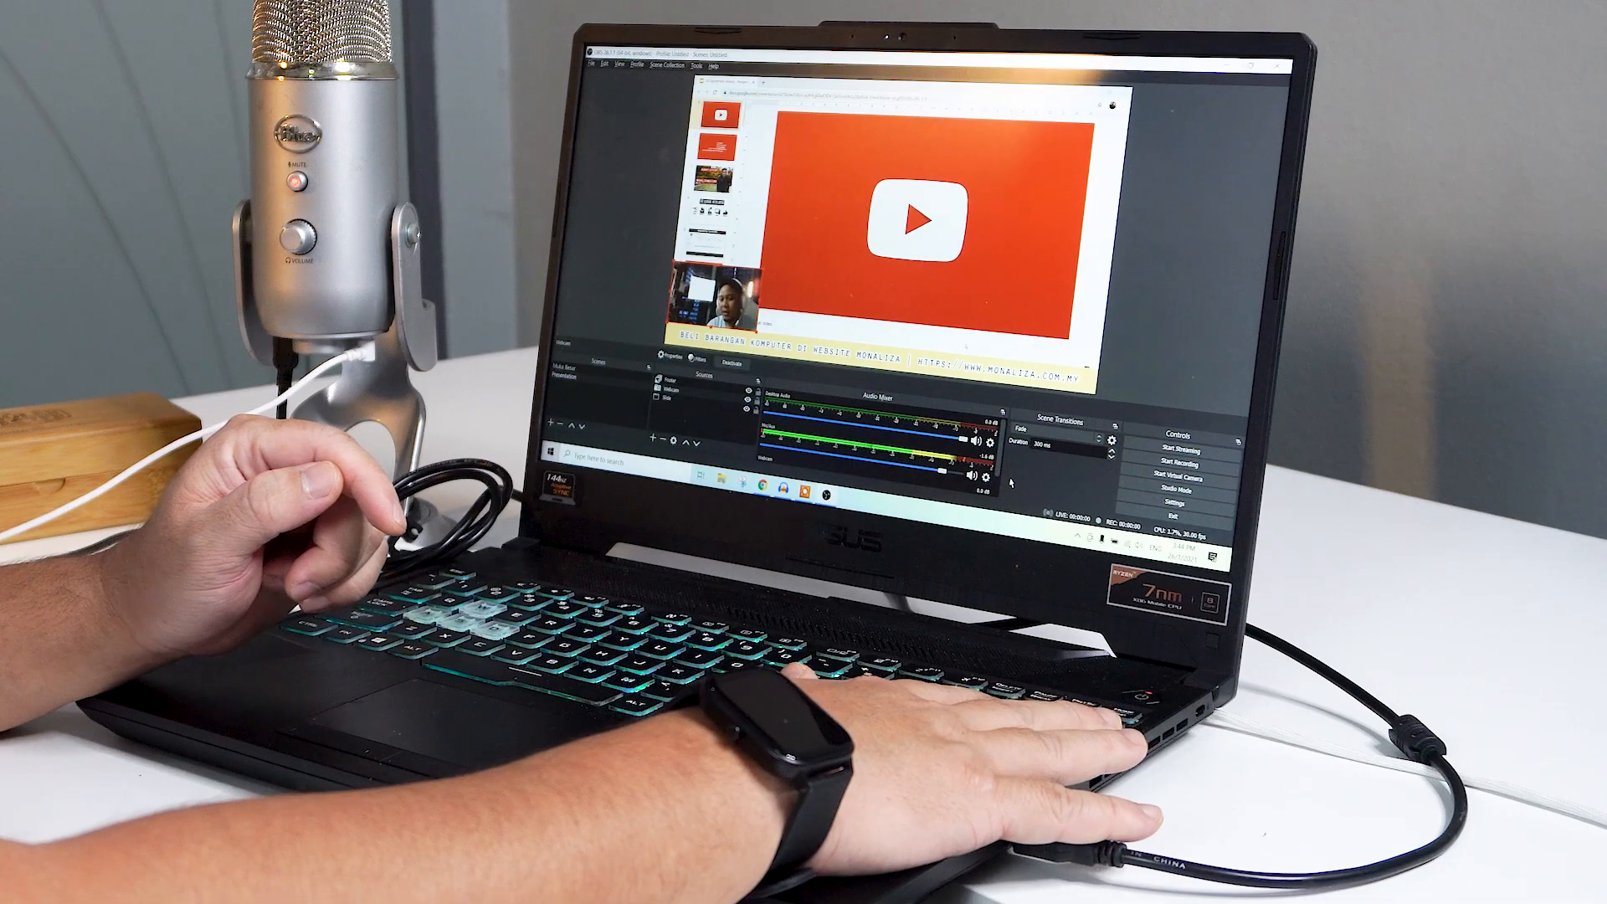
pyautogui.press('1')
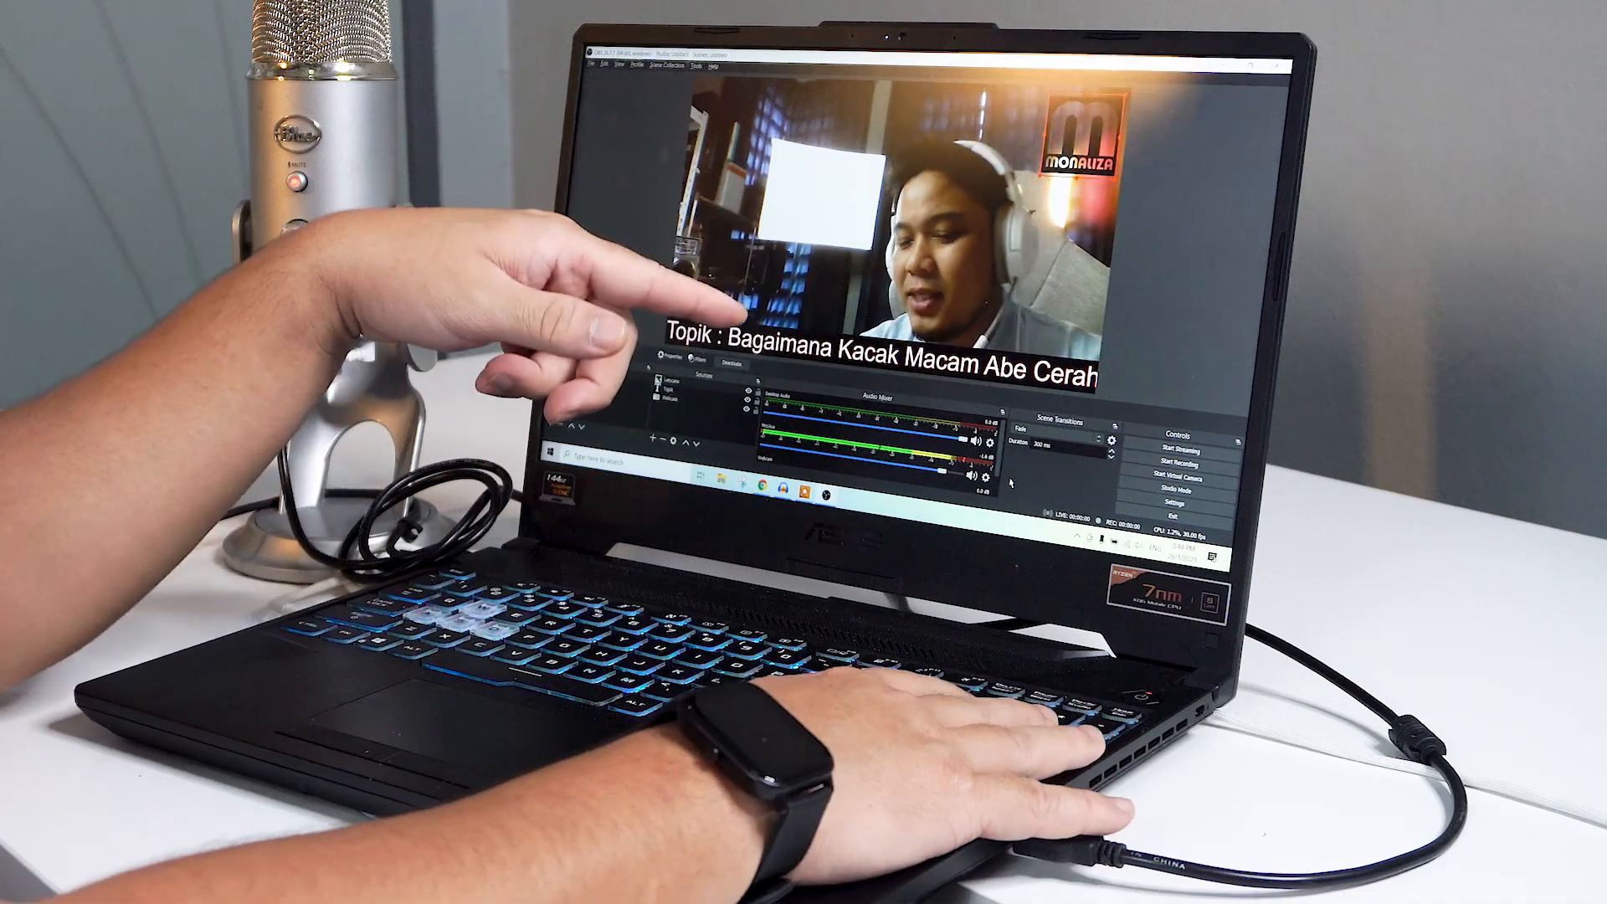
# Alternate between the Presentation and Muka Besar scenes with their hotkeys, and briefly view the slides in Chrome before returning to OBS.
pyautogui.press('2')
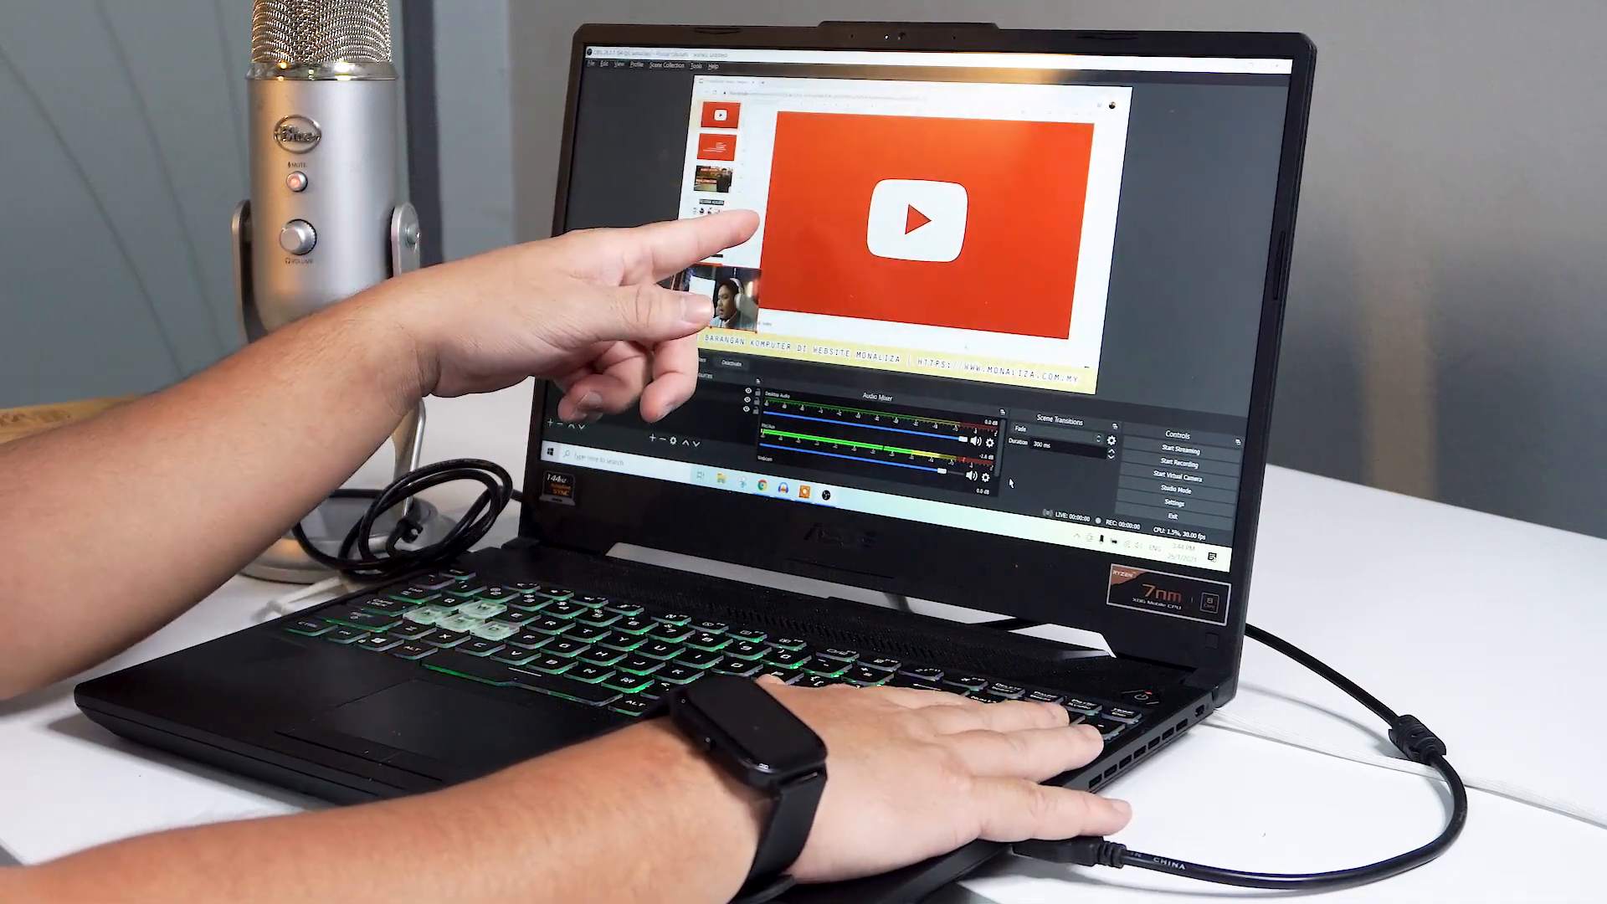
pyautogui.press('1')
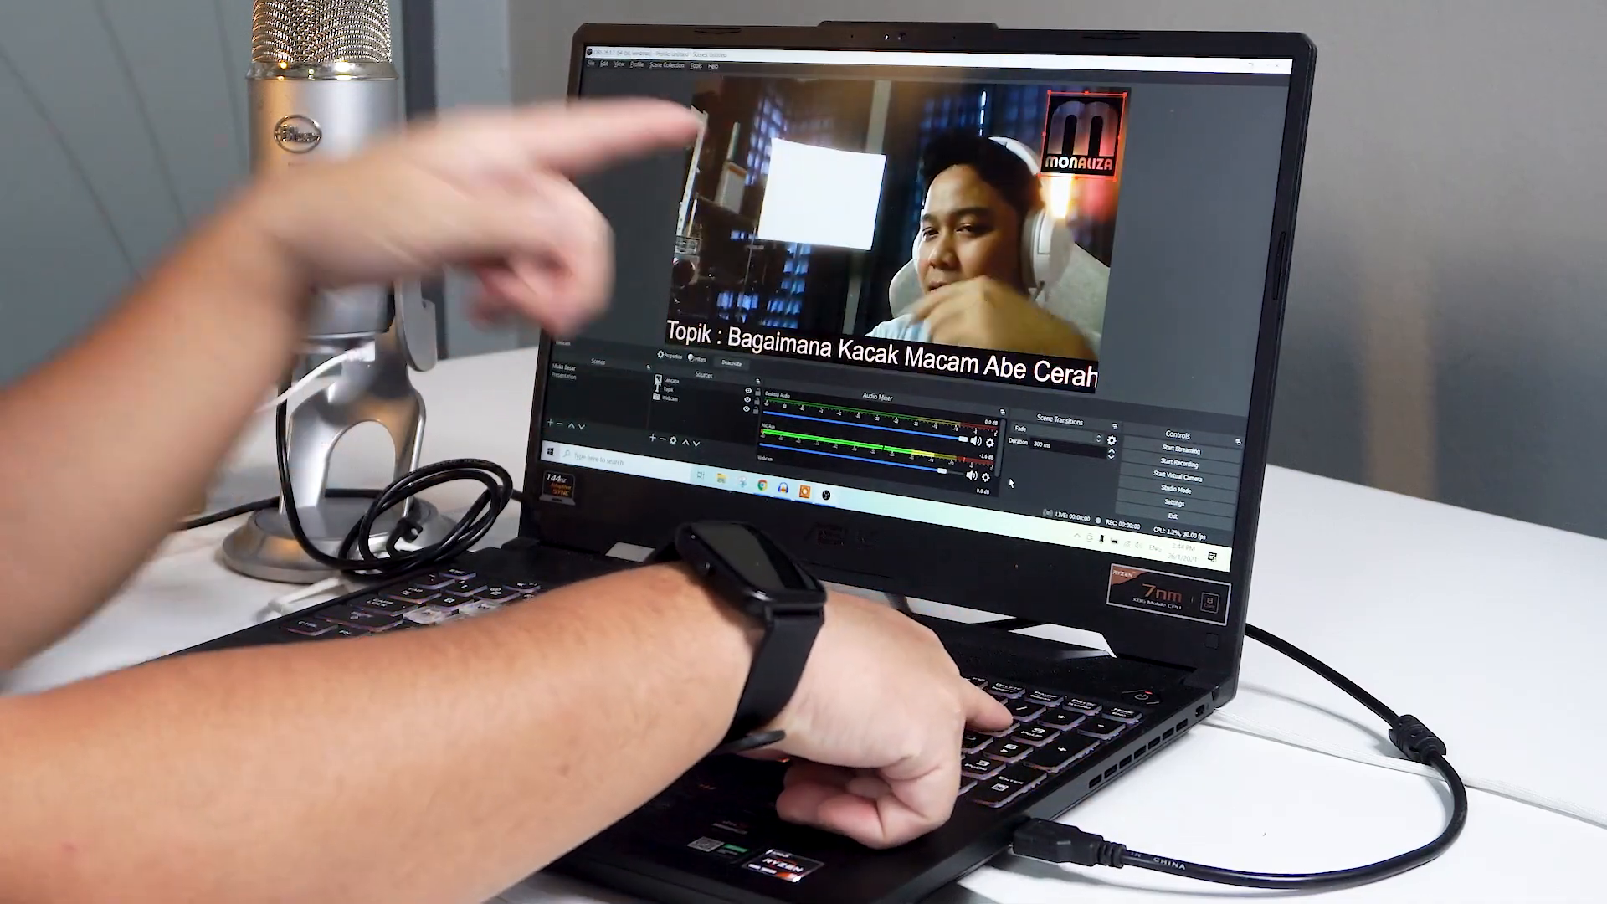
pyautogui.press('2')
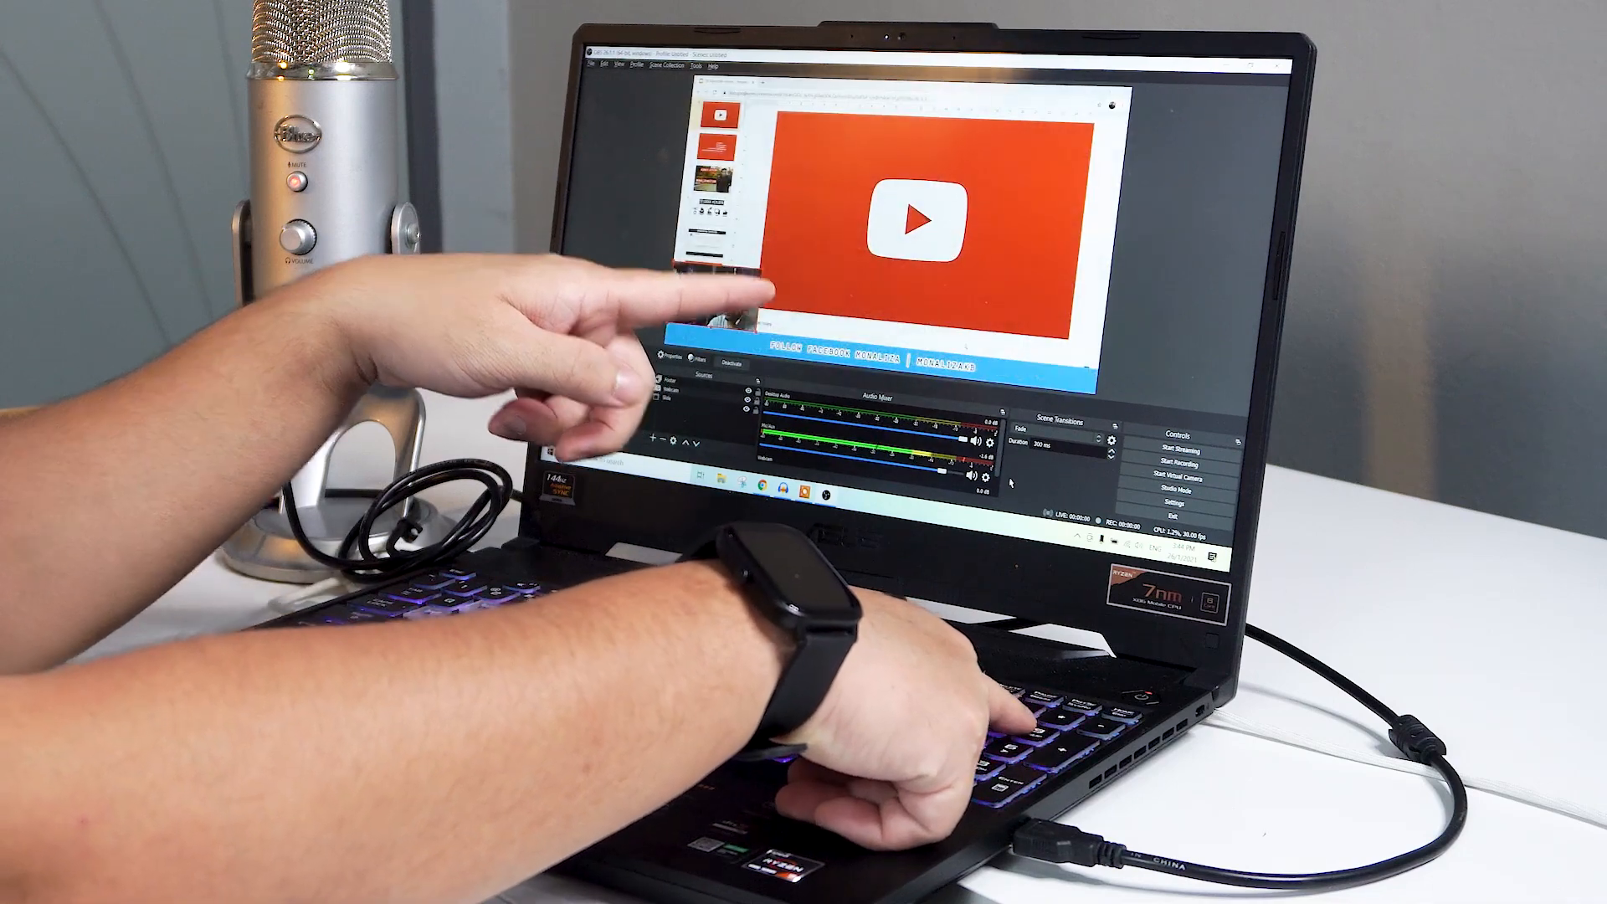
pyautogui.hotkey('alt', 'Tab')
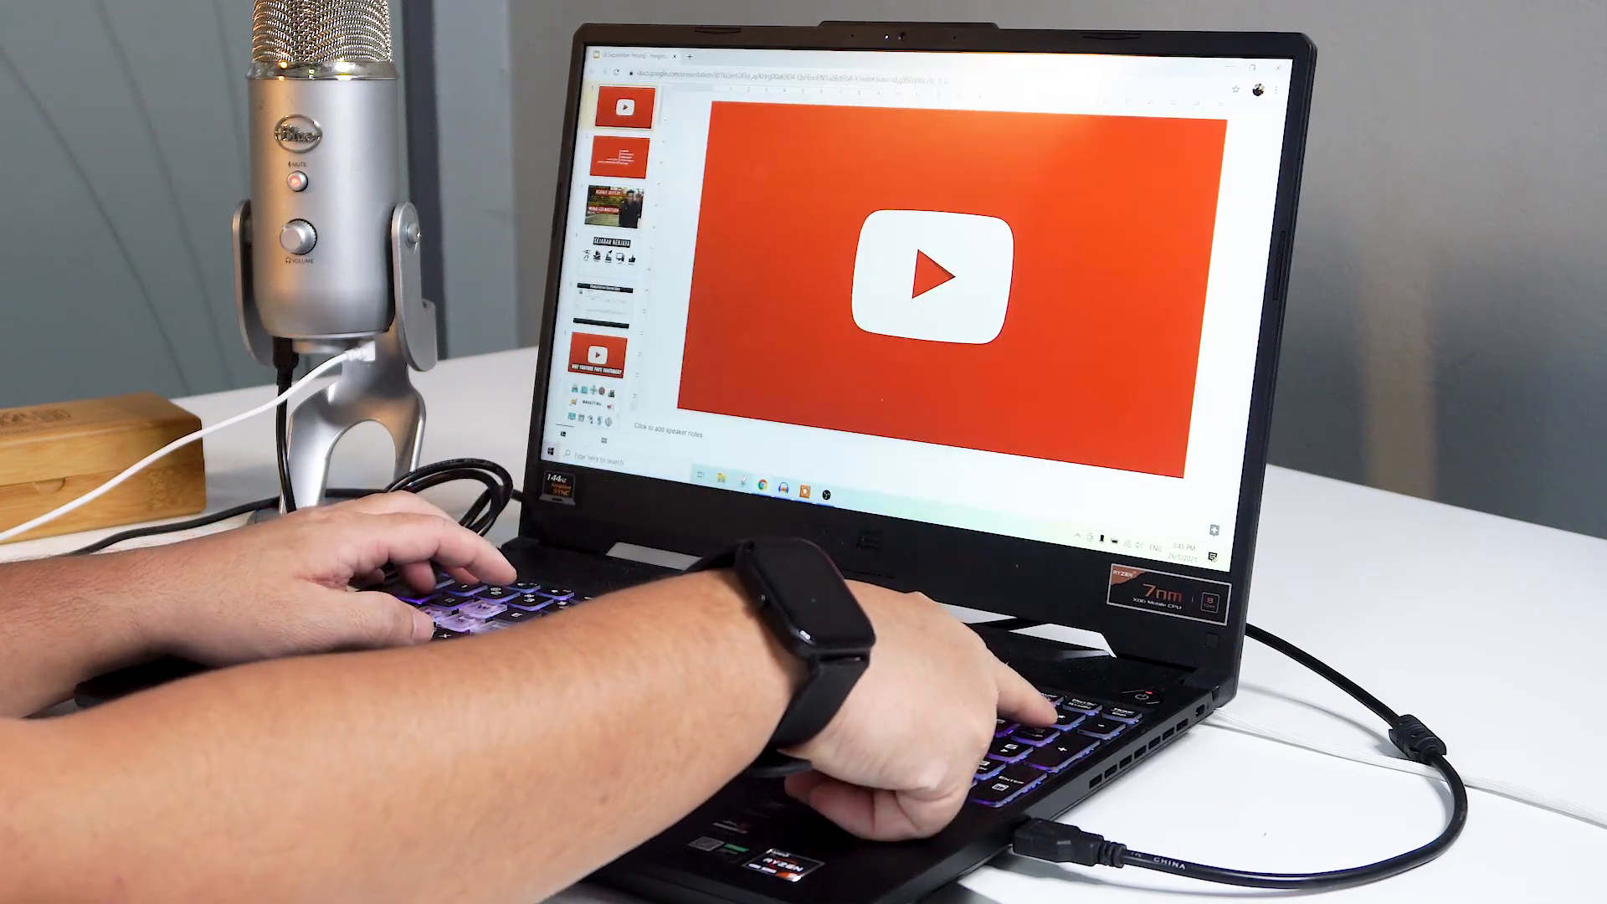
pyautogui.hotkey('alt', 'Tab')
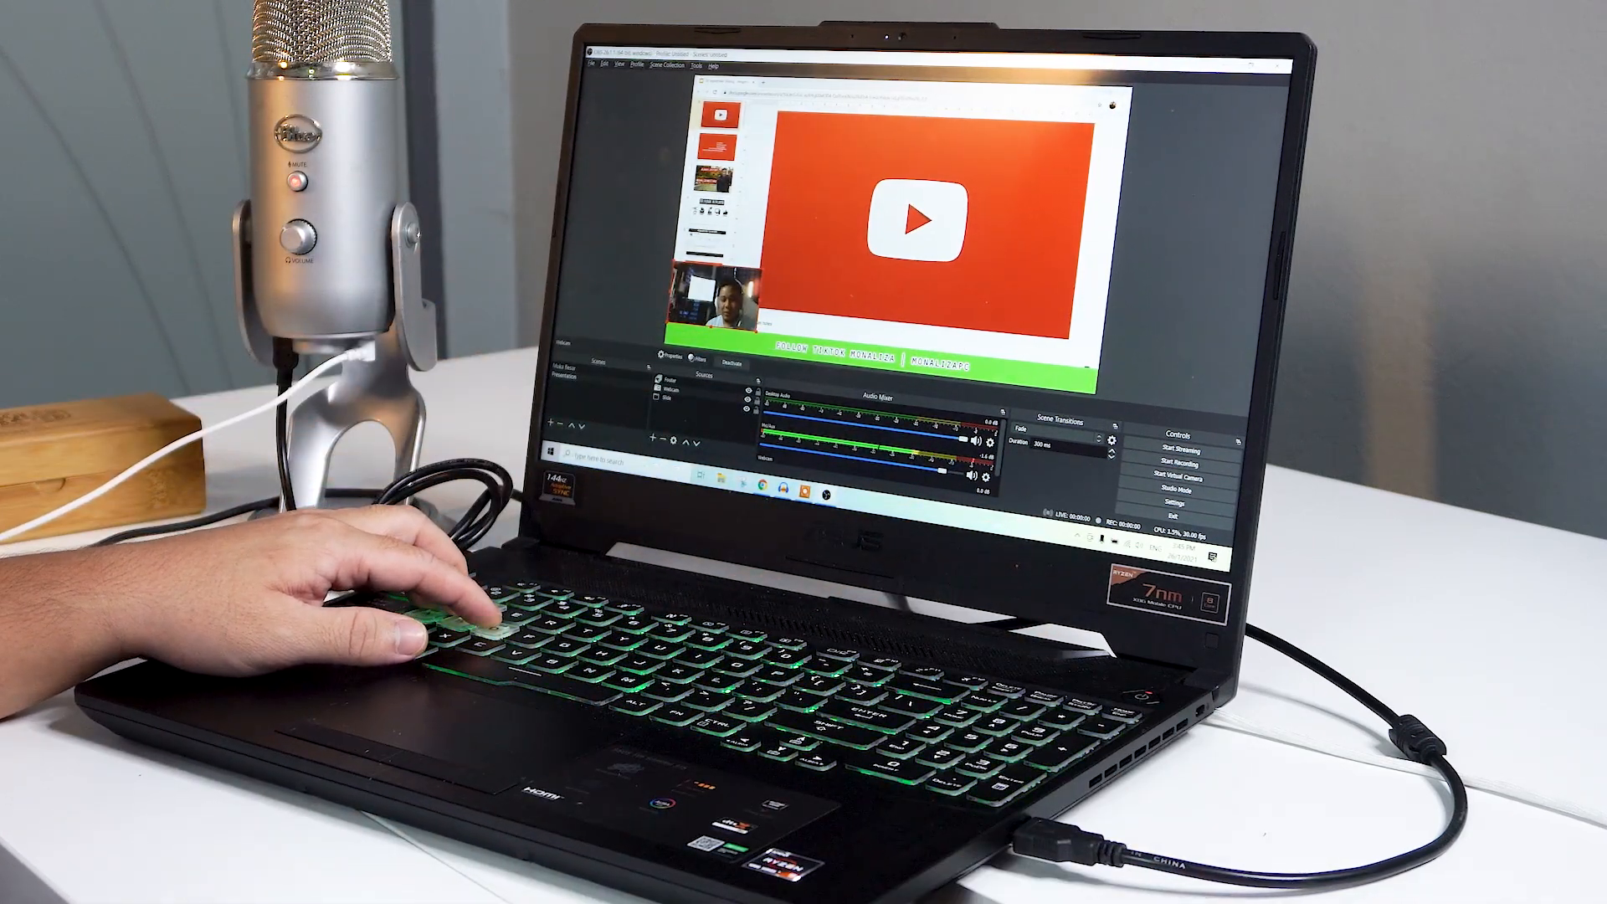
# Leave scene creation without adding one, switch to the Google Meet window in Chrome, and dismiss the meeting-ready notice.
pyautogui.click(551, 425)
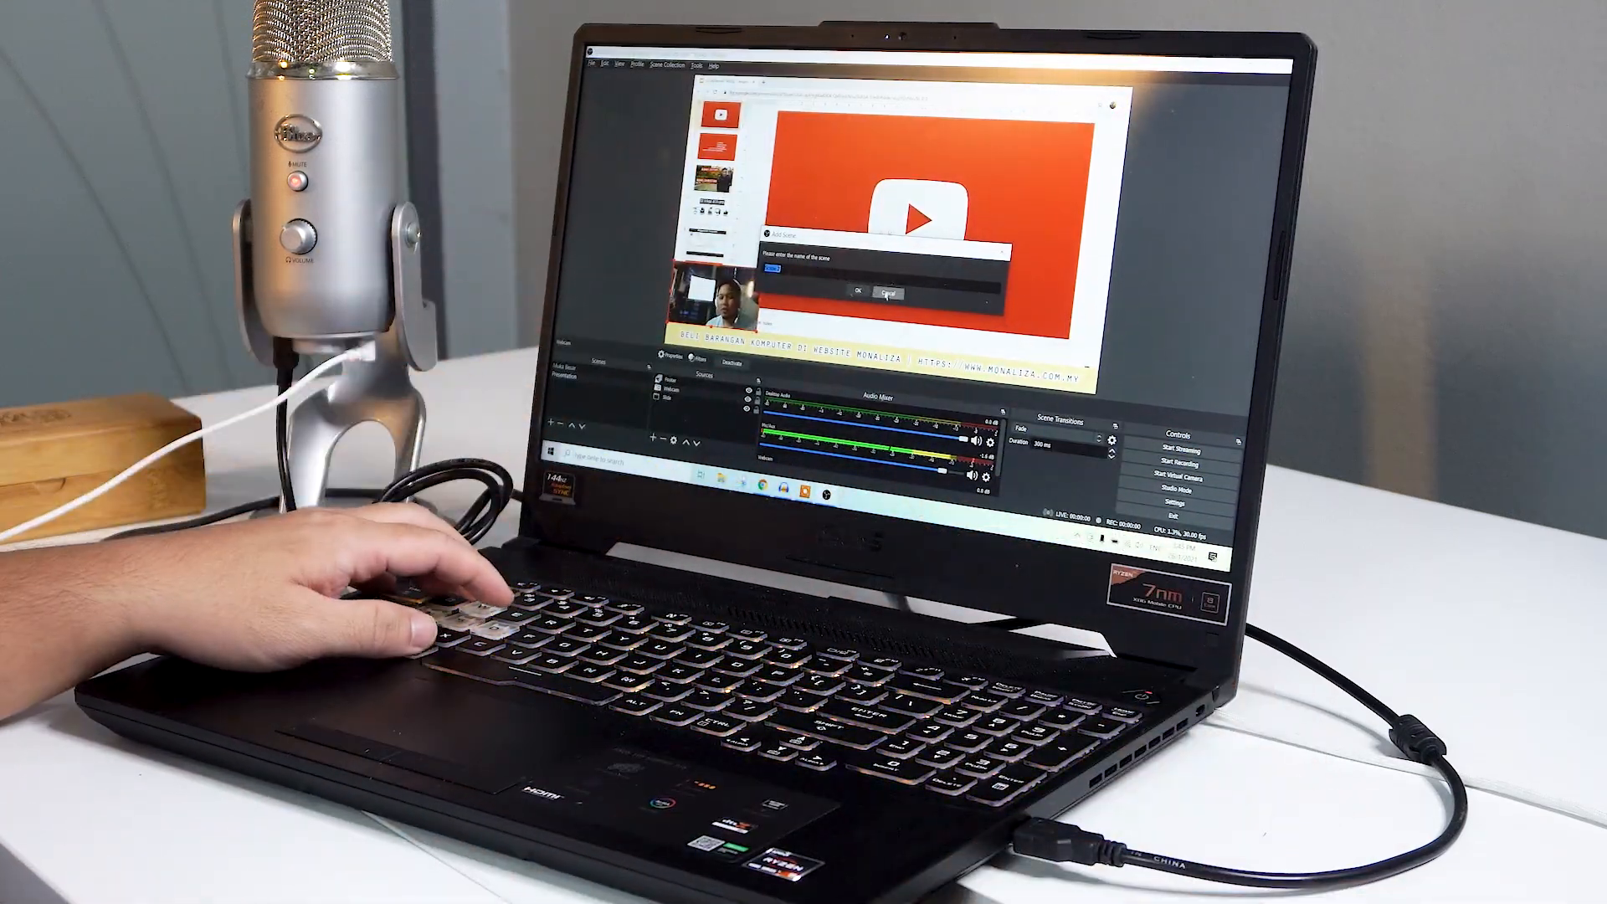
pyautogui.click(888, 293)
pyautogui.hotkey('alt', 'Tab')
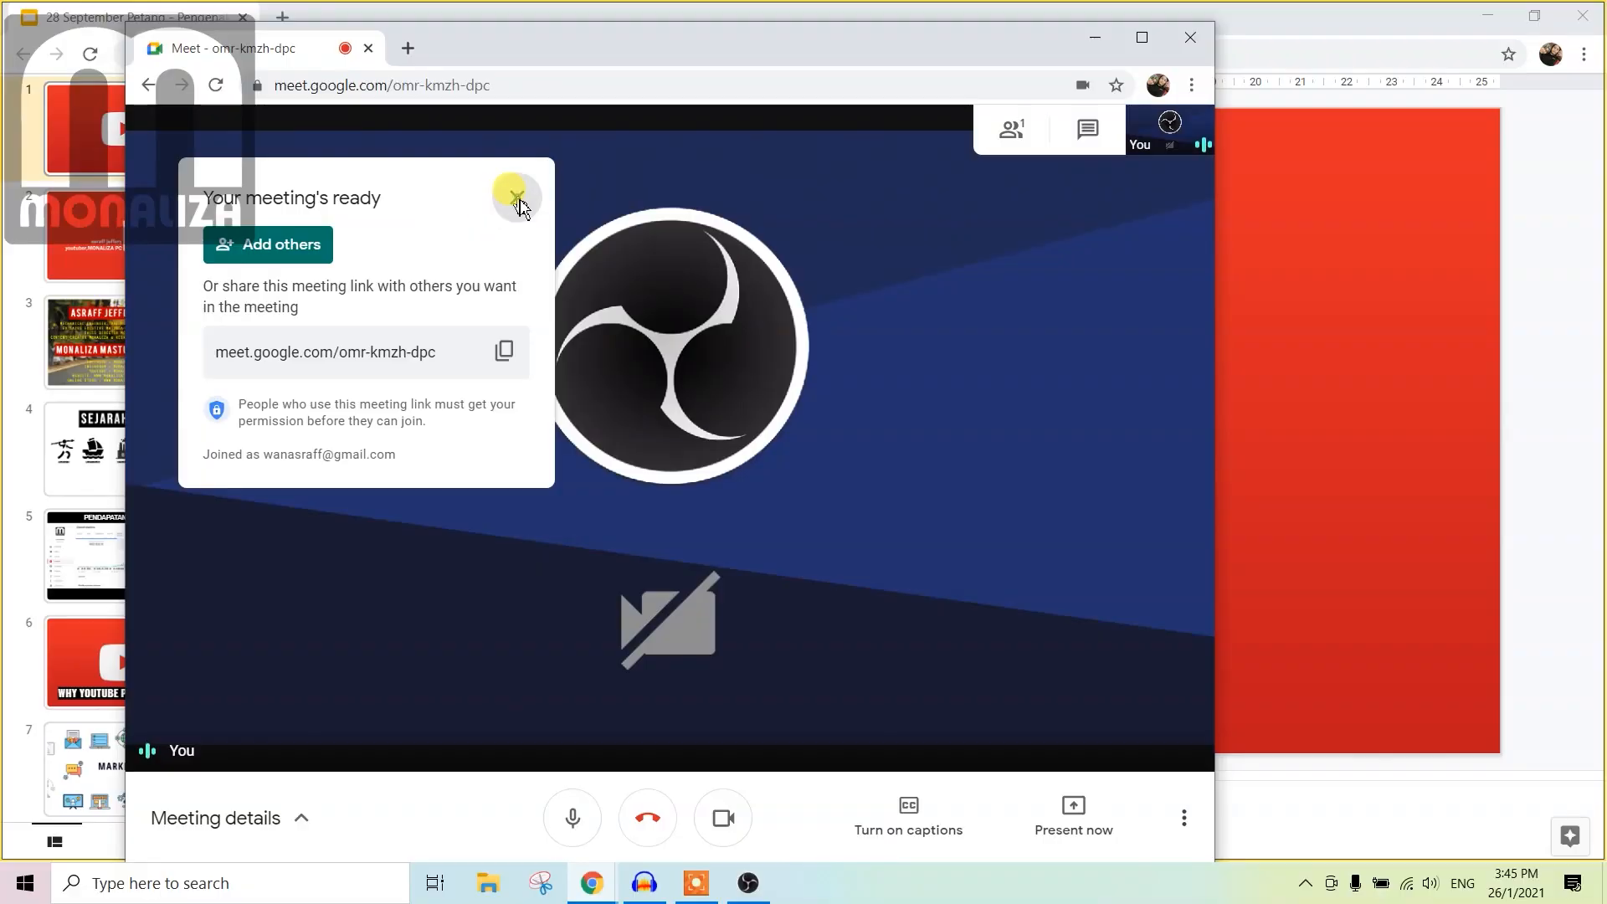
pyautogui.click(517, 198)
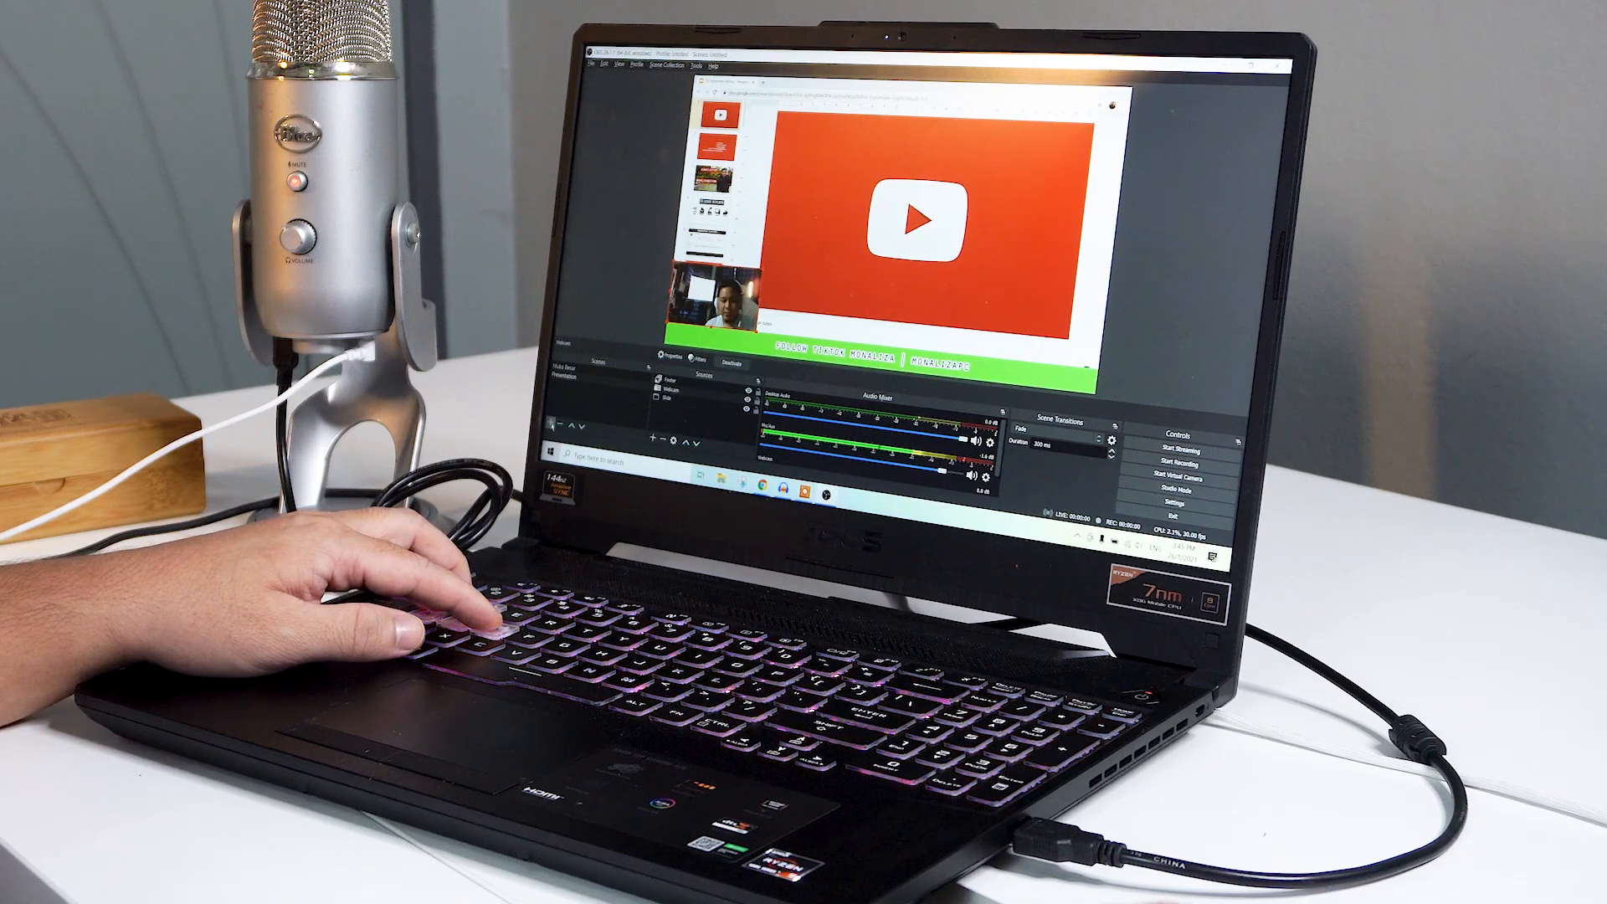
# Return to OBS and add a new scene named Student.
pyautogui.click(551, 424)
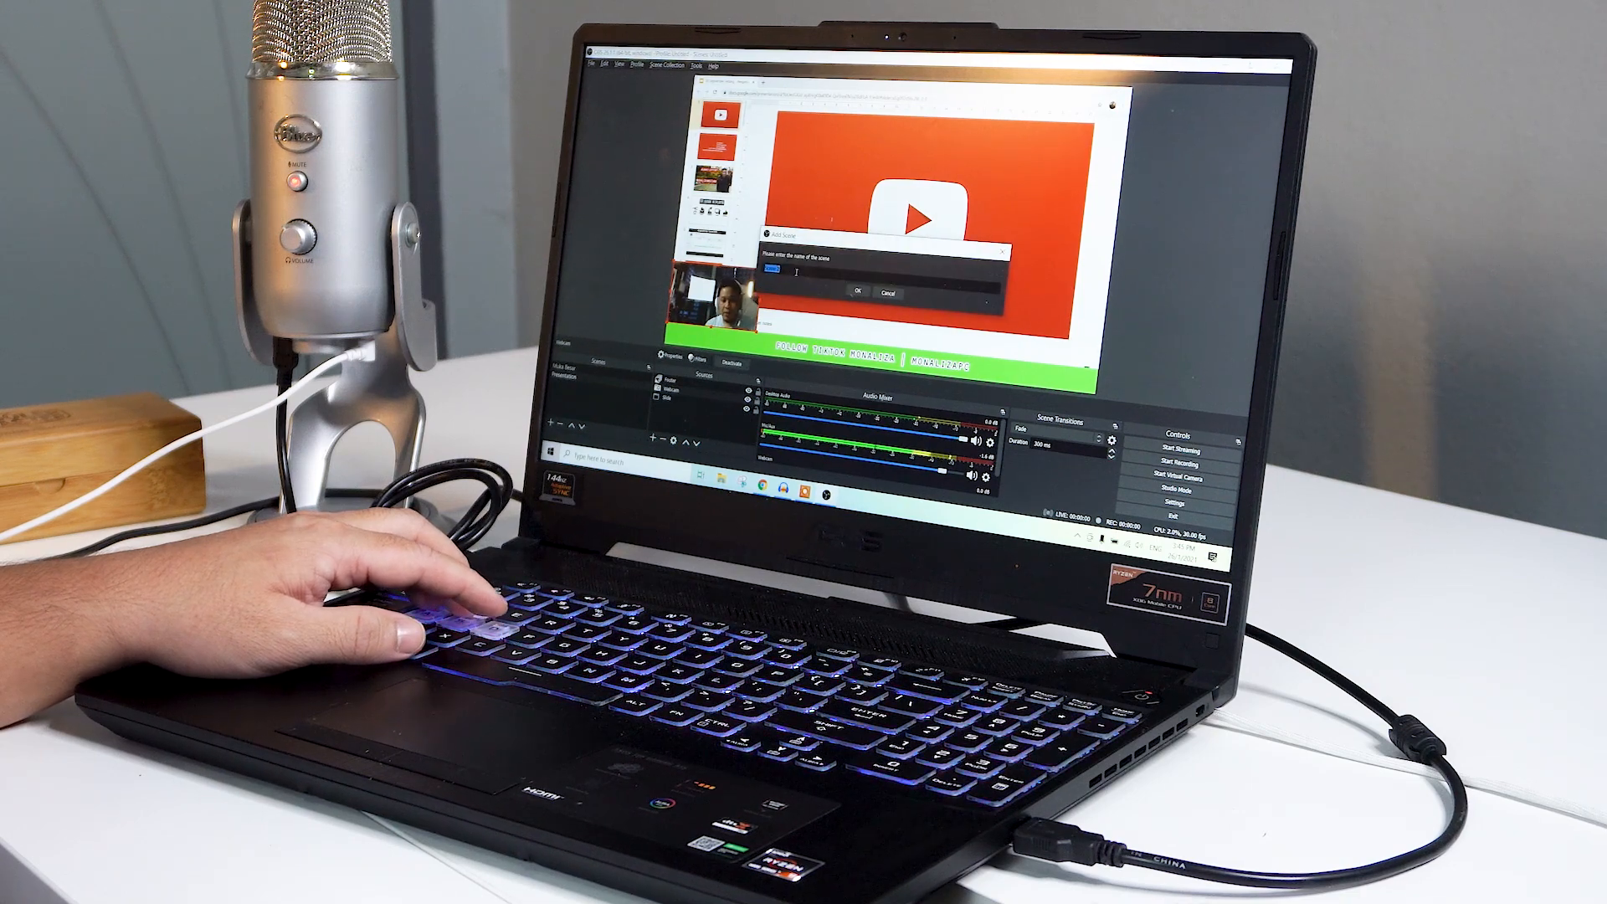
pyautogui.write('Student')
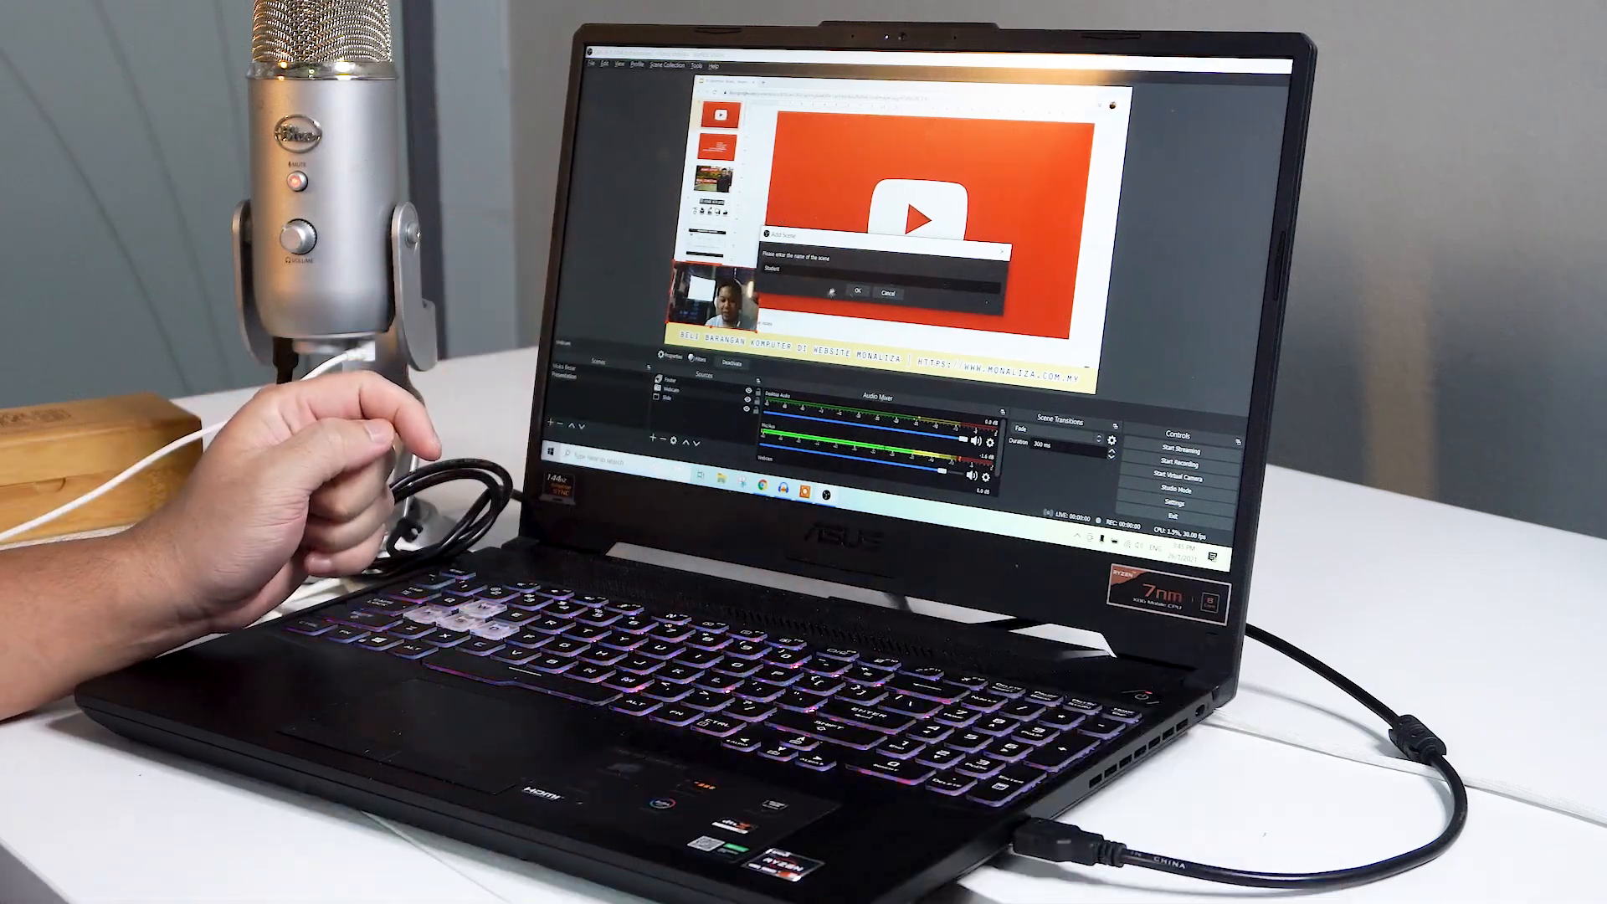
pyautogui.press('Return')
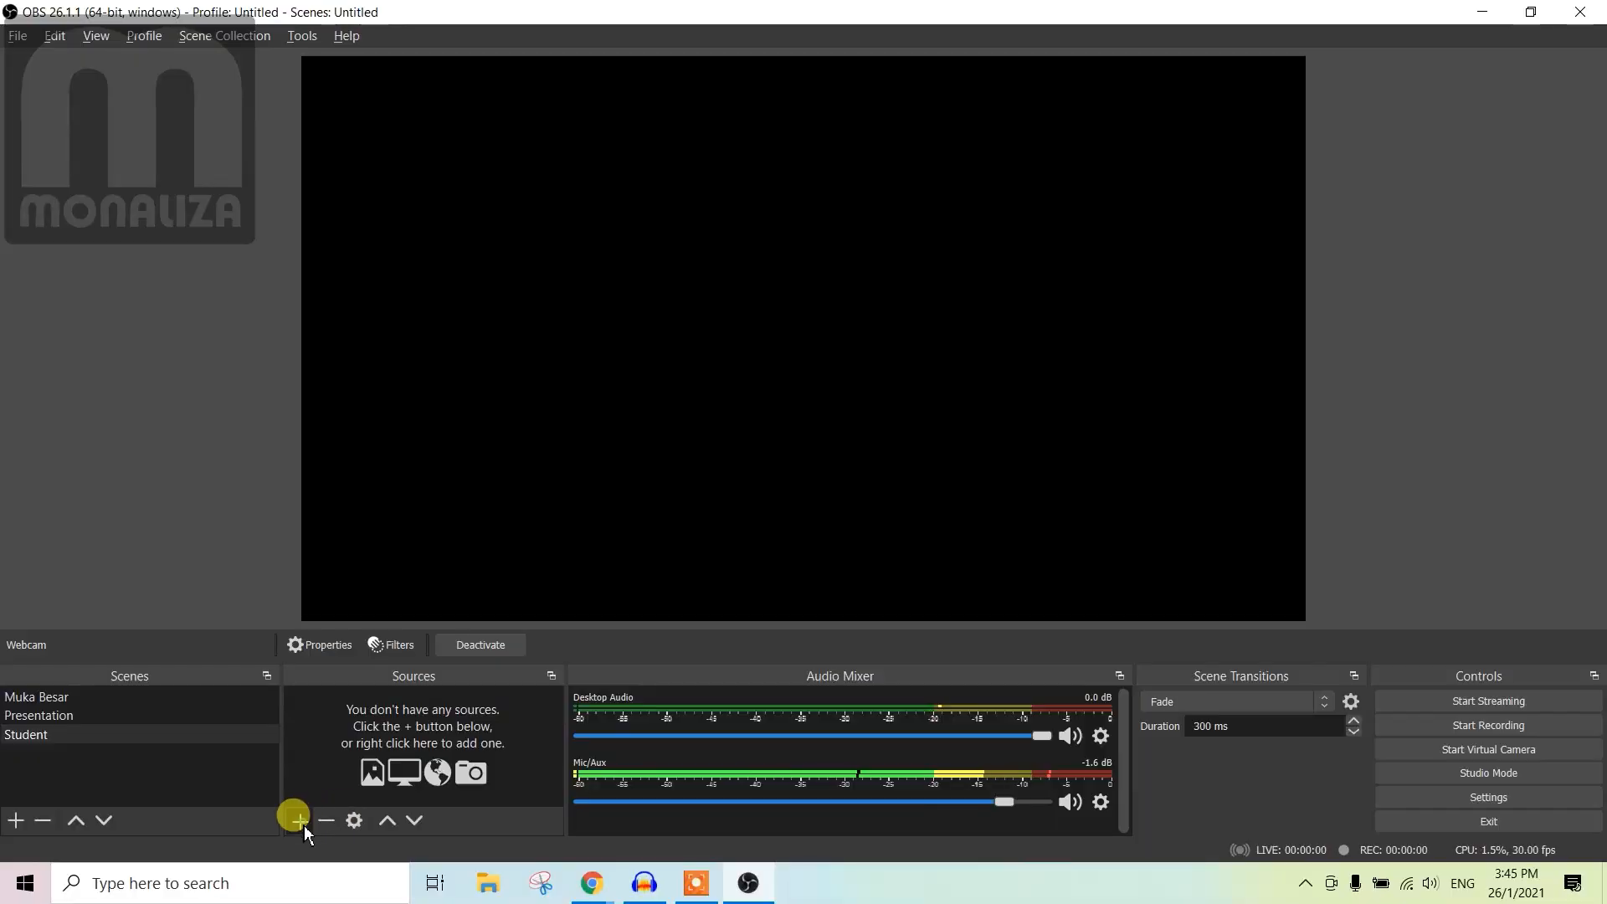
# Add a Window Capture source named Google Meet to the Student scene, capturing the Chrome window with the Meet call.
pyautogui.click(303, 822)
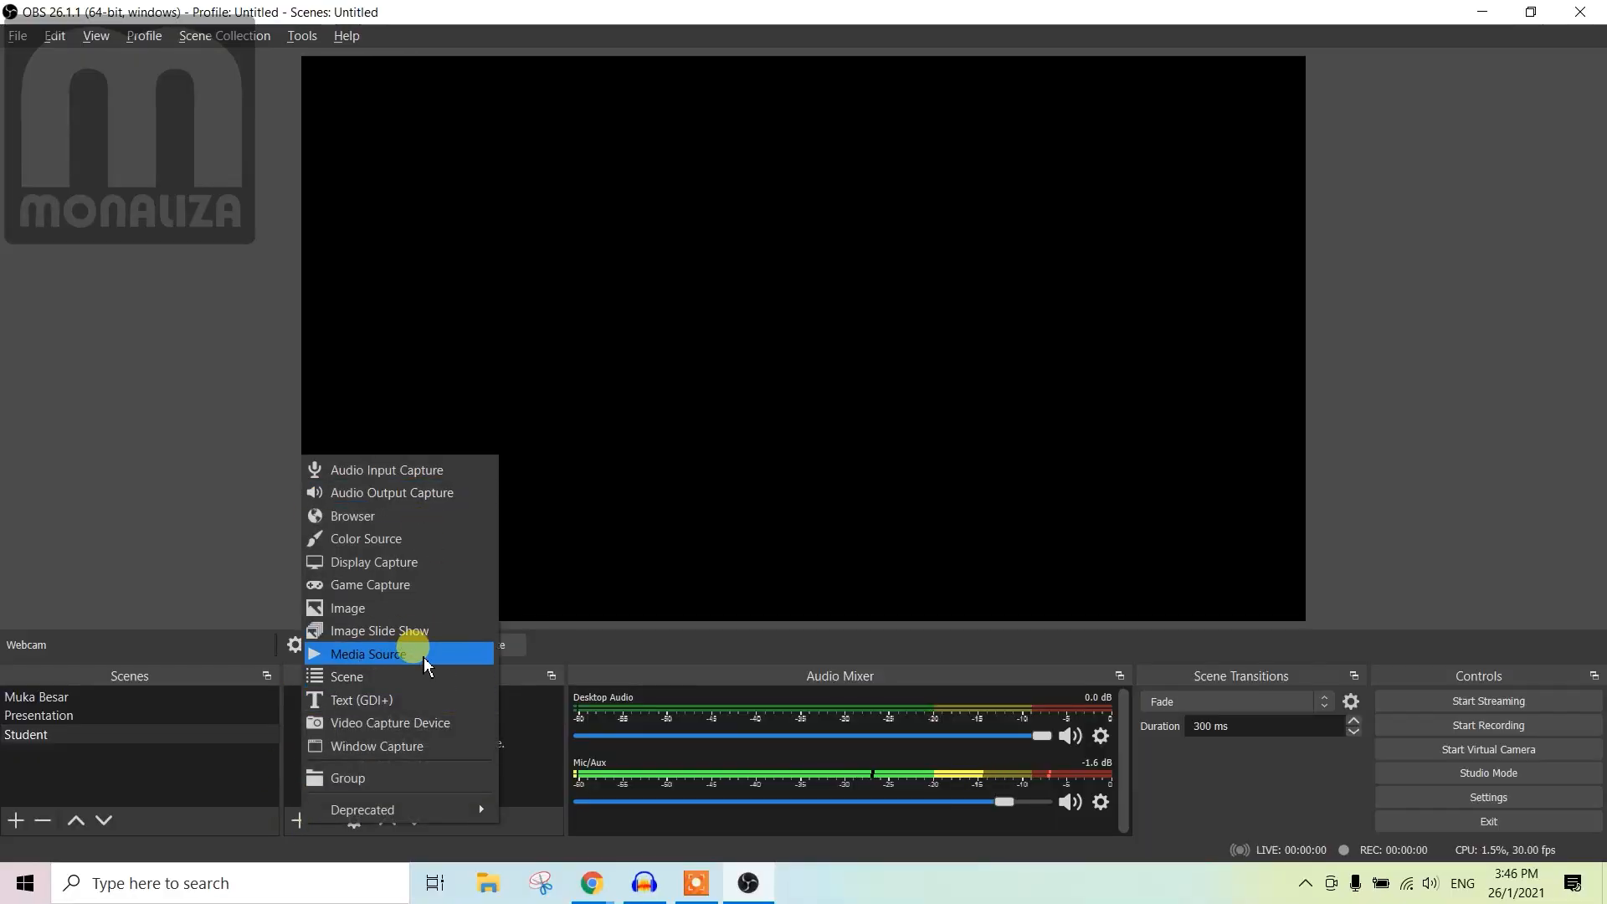
pyautogui.click(402, 746)
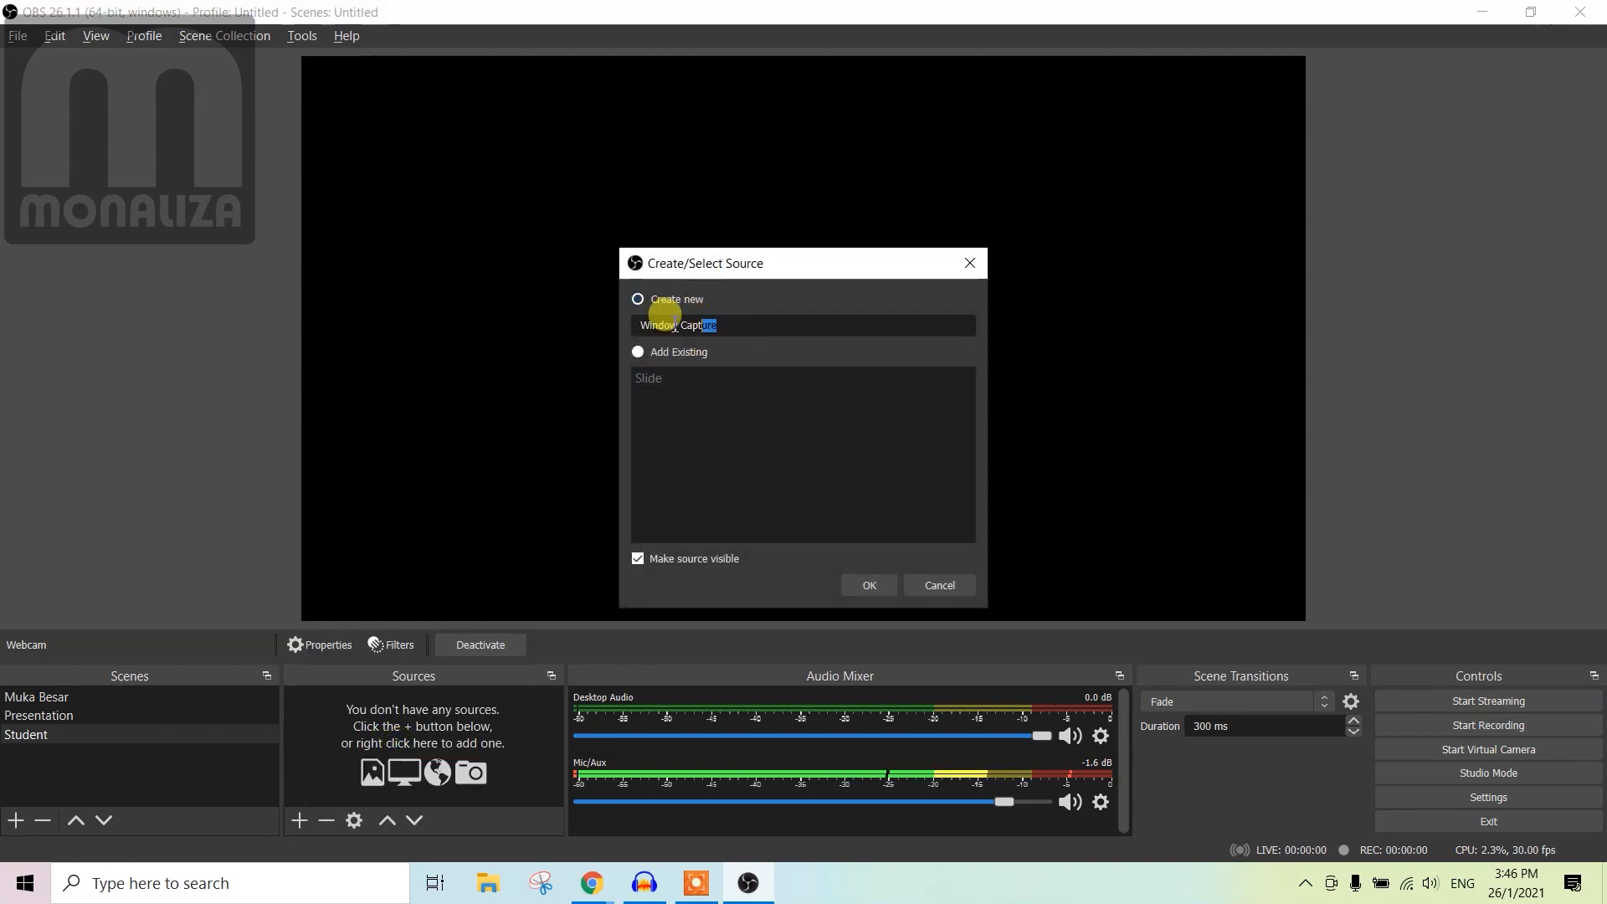
pyautogui.press('Tab')
pyautogui.write('Google Meet')
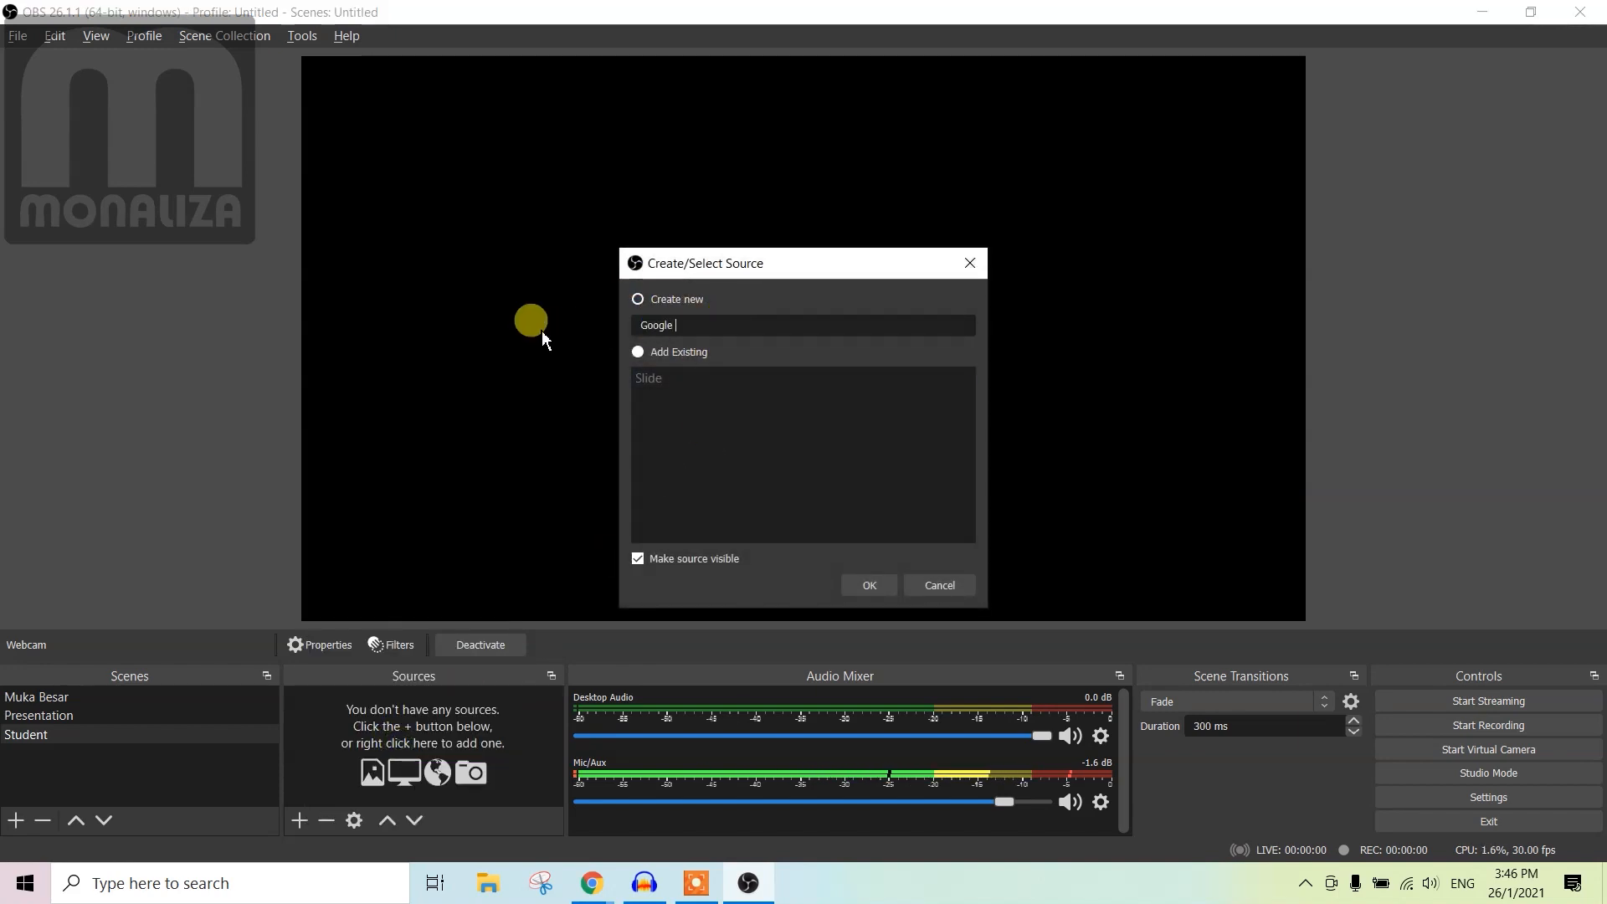
pyautogui.press('Return')
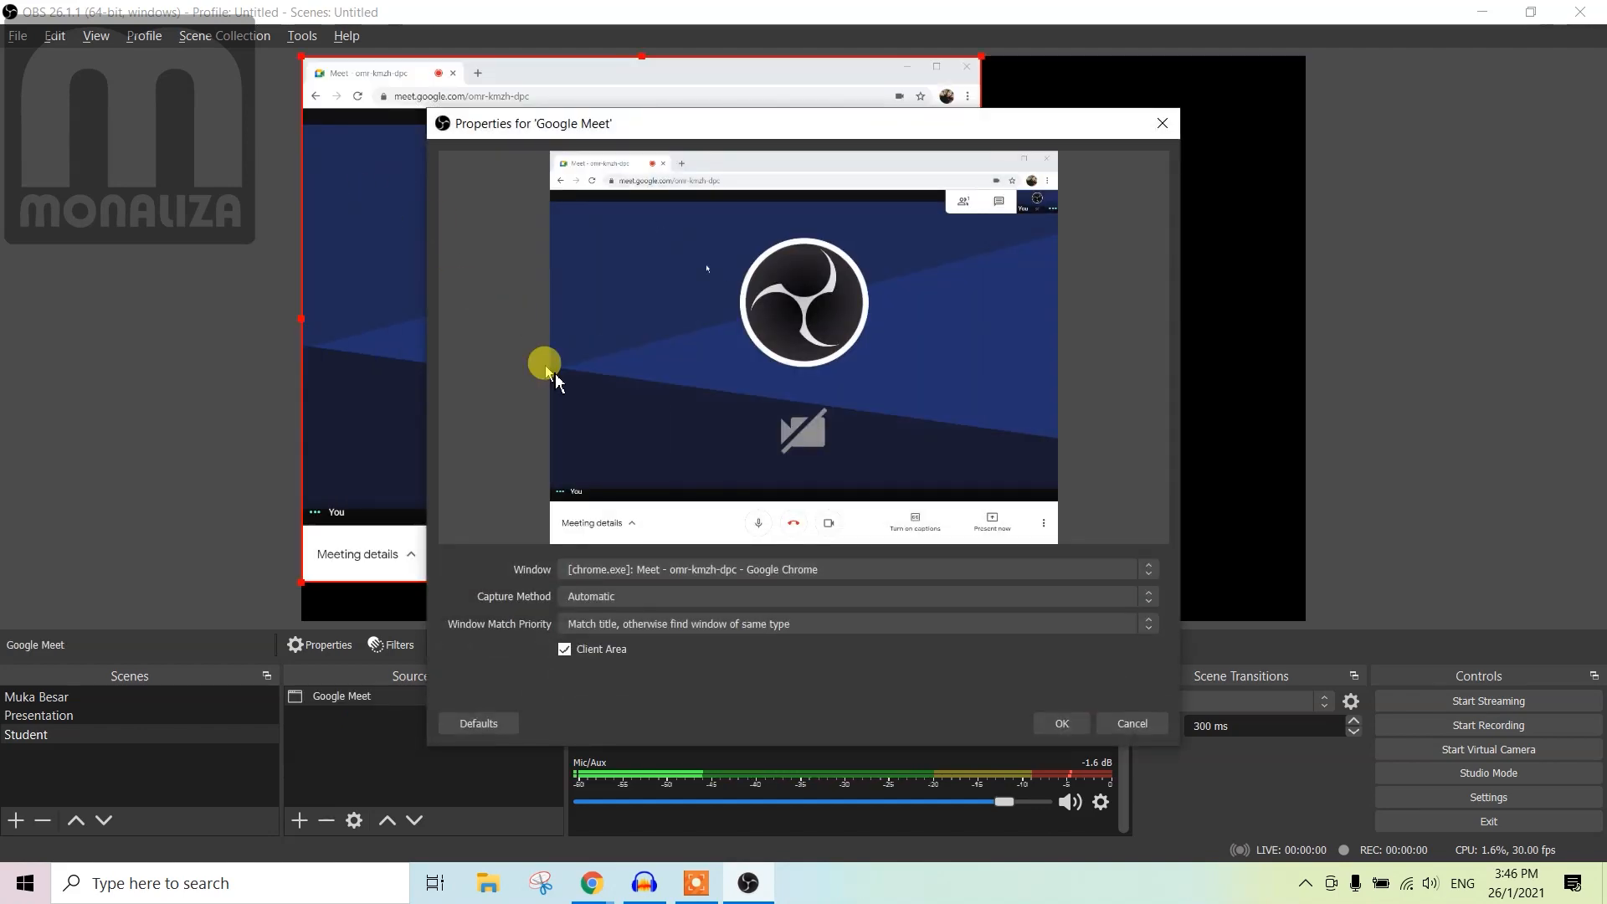
pyautogui.click(758, 570)
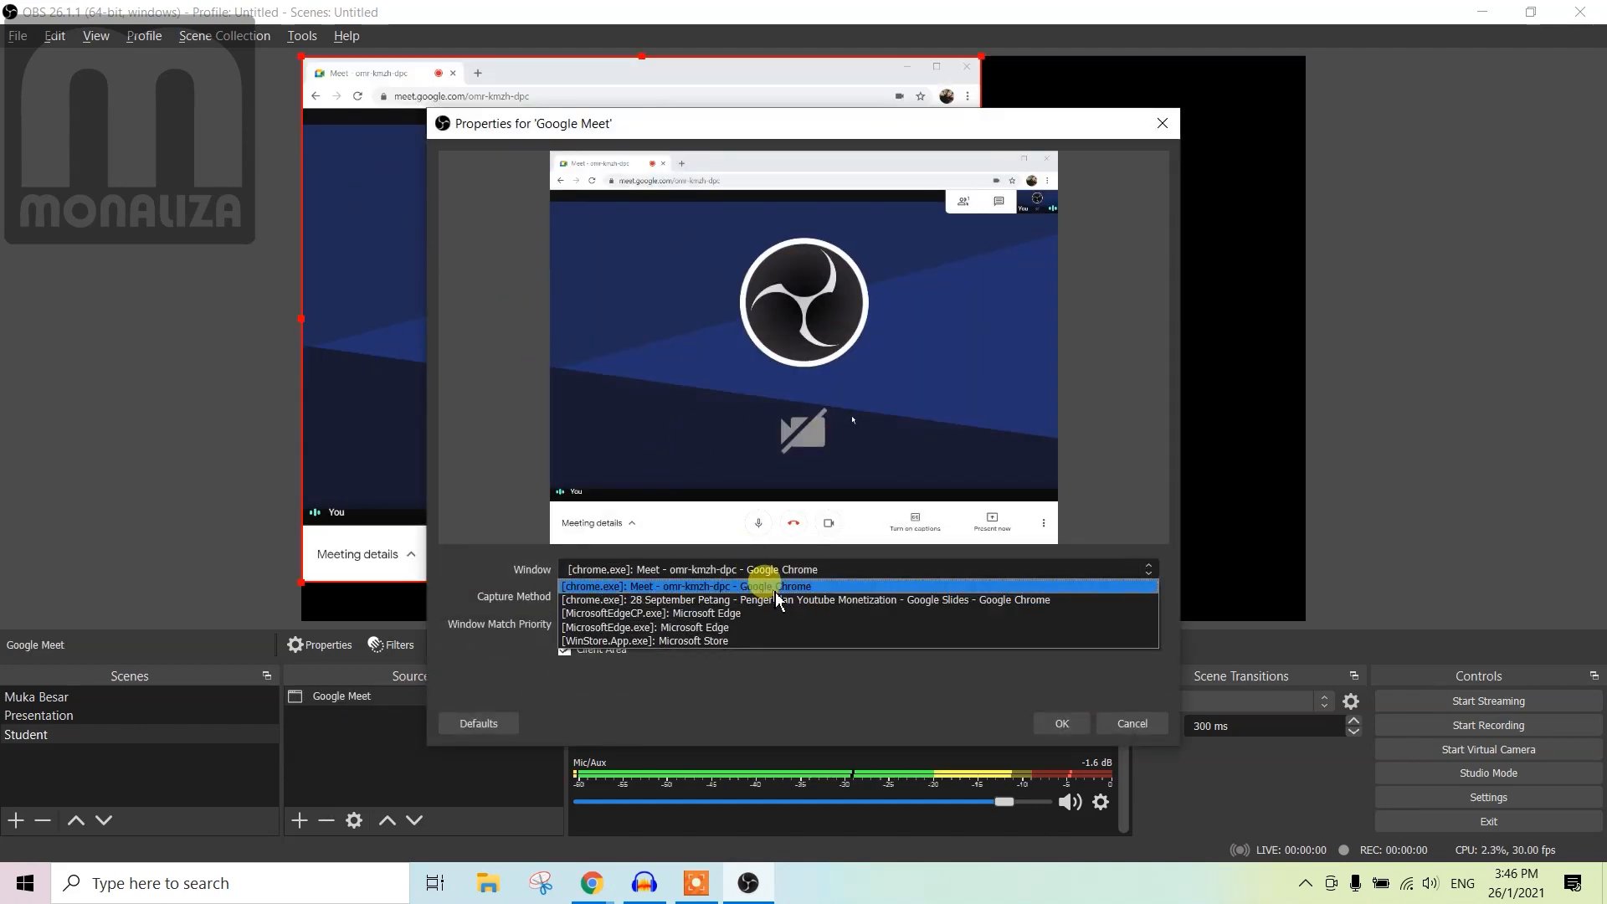
pyautogui.click(770, 586)
pyautogui.click(1060, 723)
# Maximize the Google Meet window in Chrome, then return to OBS and deselect the Google Meet source.
pyautogui.hotkey('alt', 'Tab')
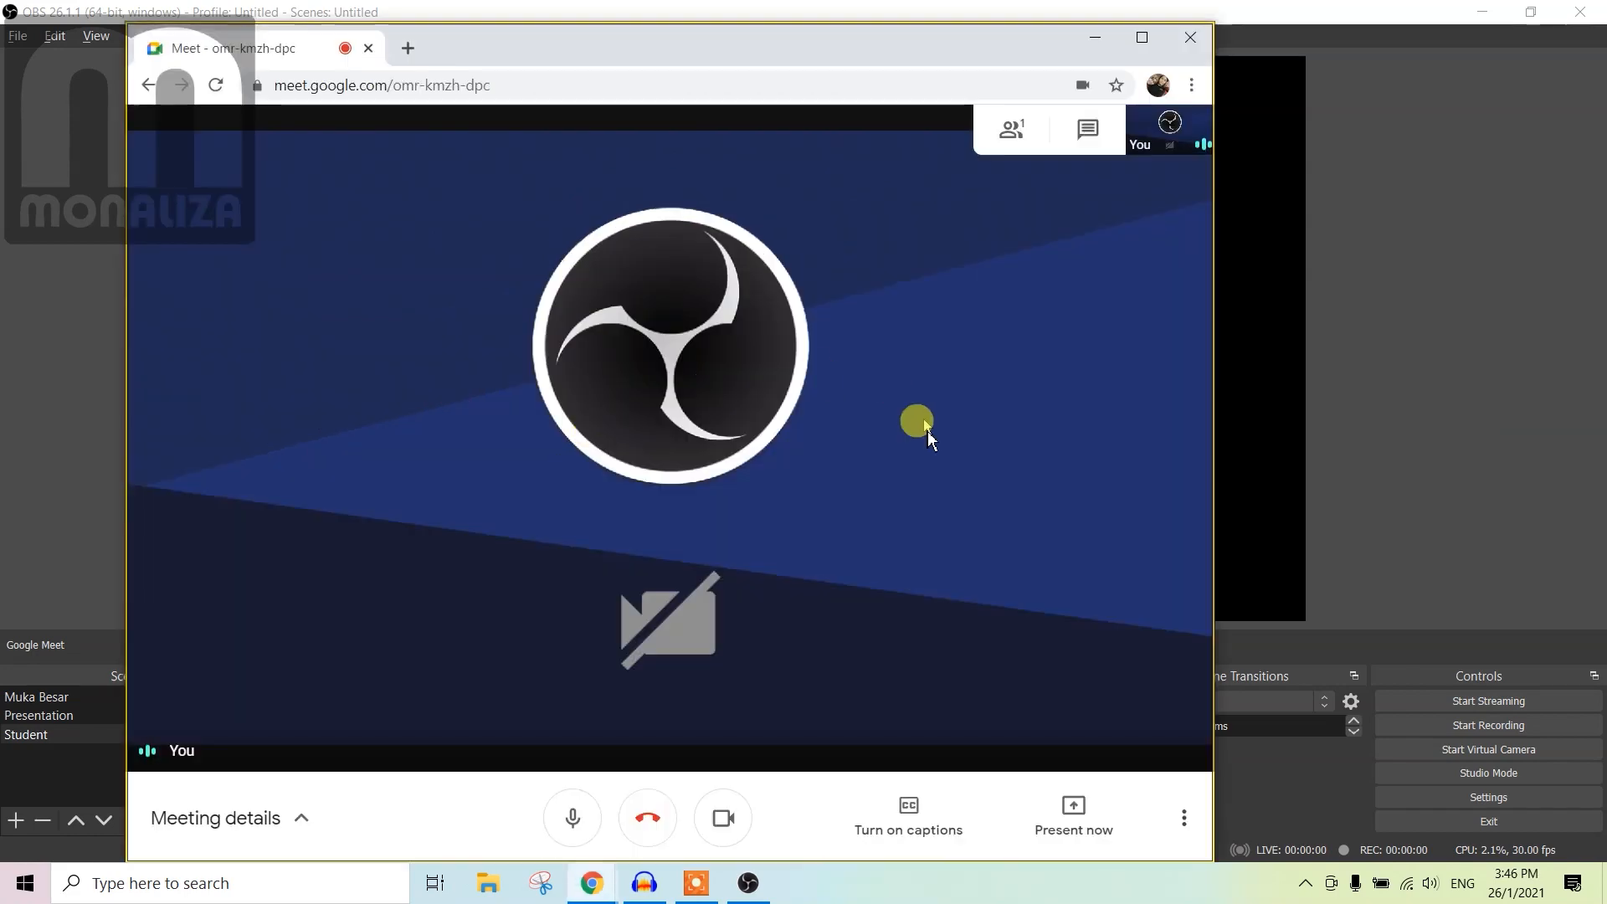
pyautogui.doubleClick(846, 29)
pyautogui.hotkey('alt', 'Tab')
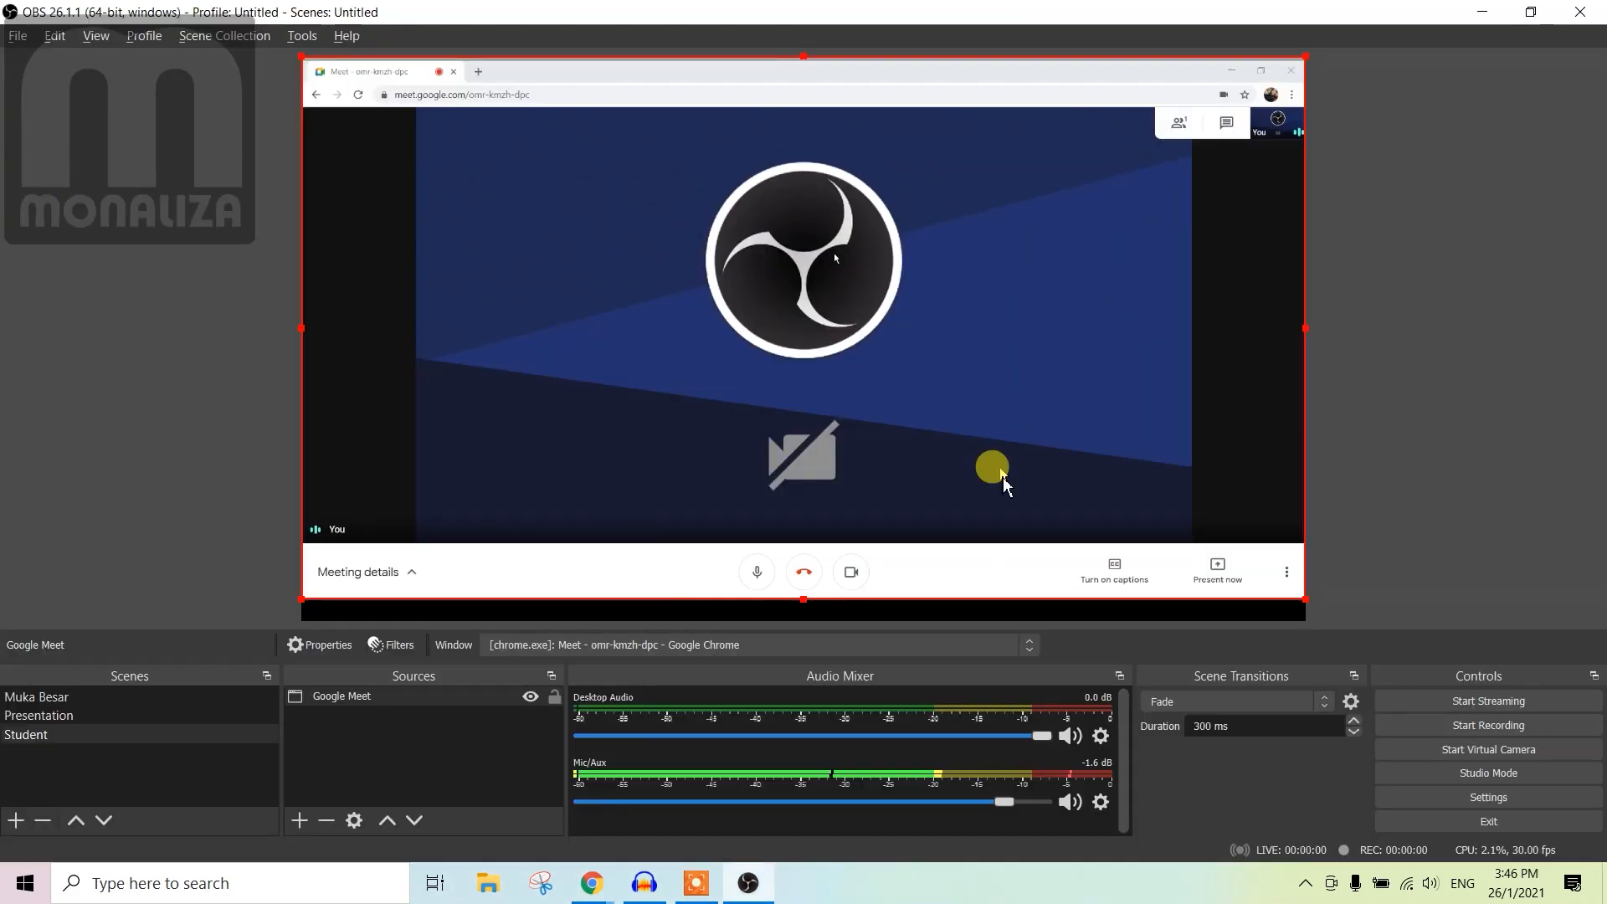
pyautogui.click(490, 769)
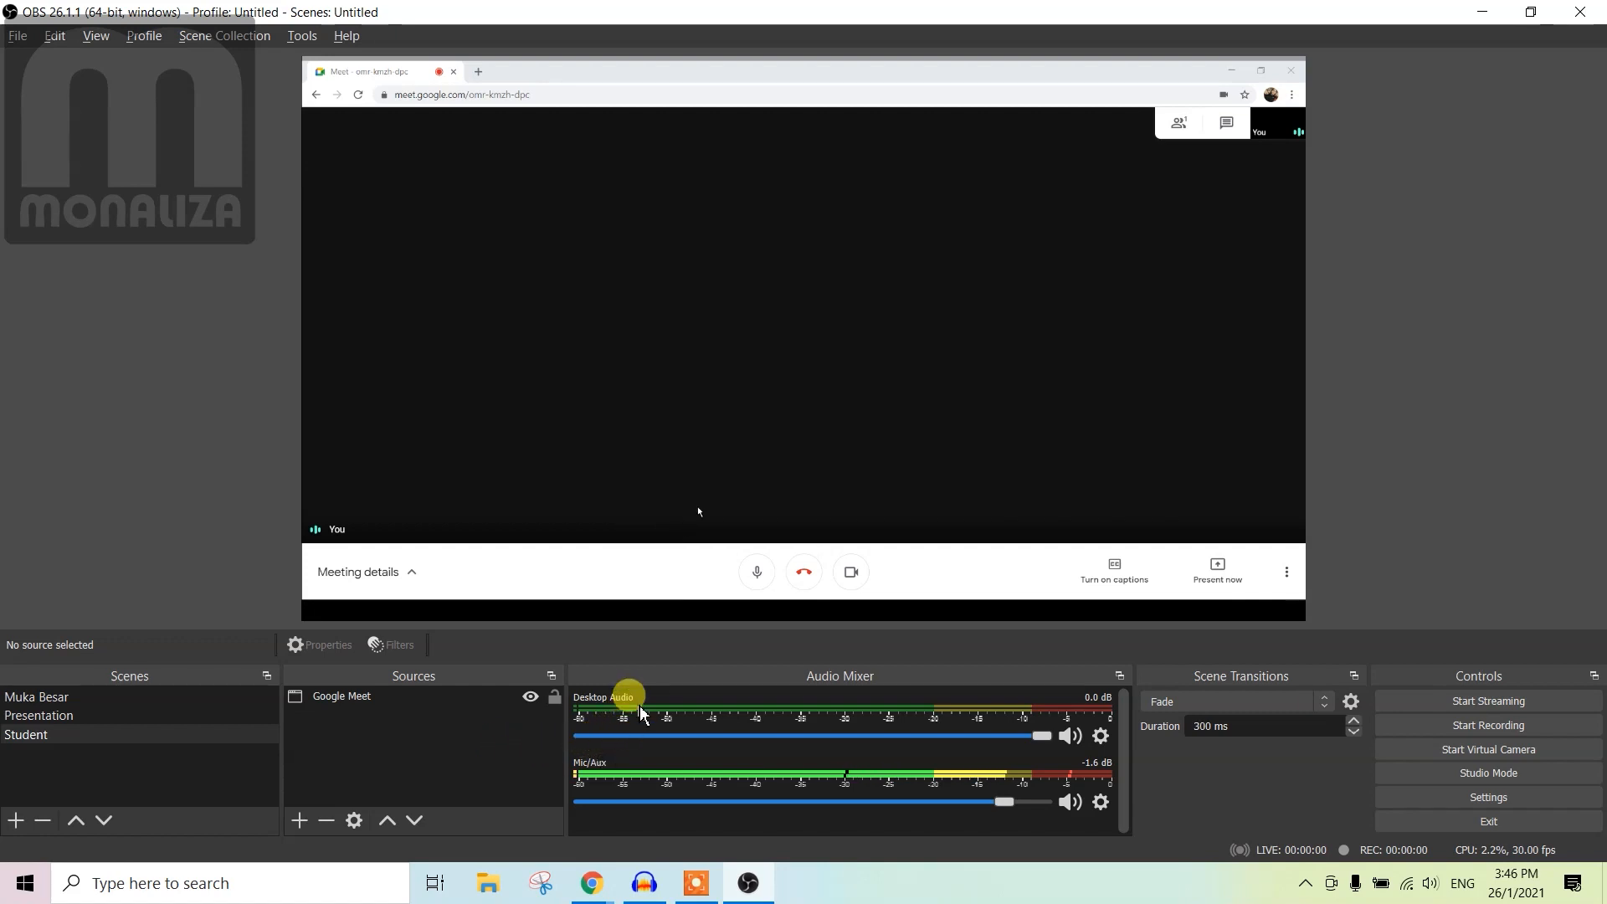
# Set the Desktop Audio device to Speakers (Yeti Stereo Microphone).
pyautogui.click(1100, 737)
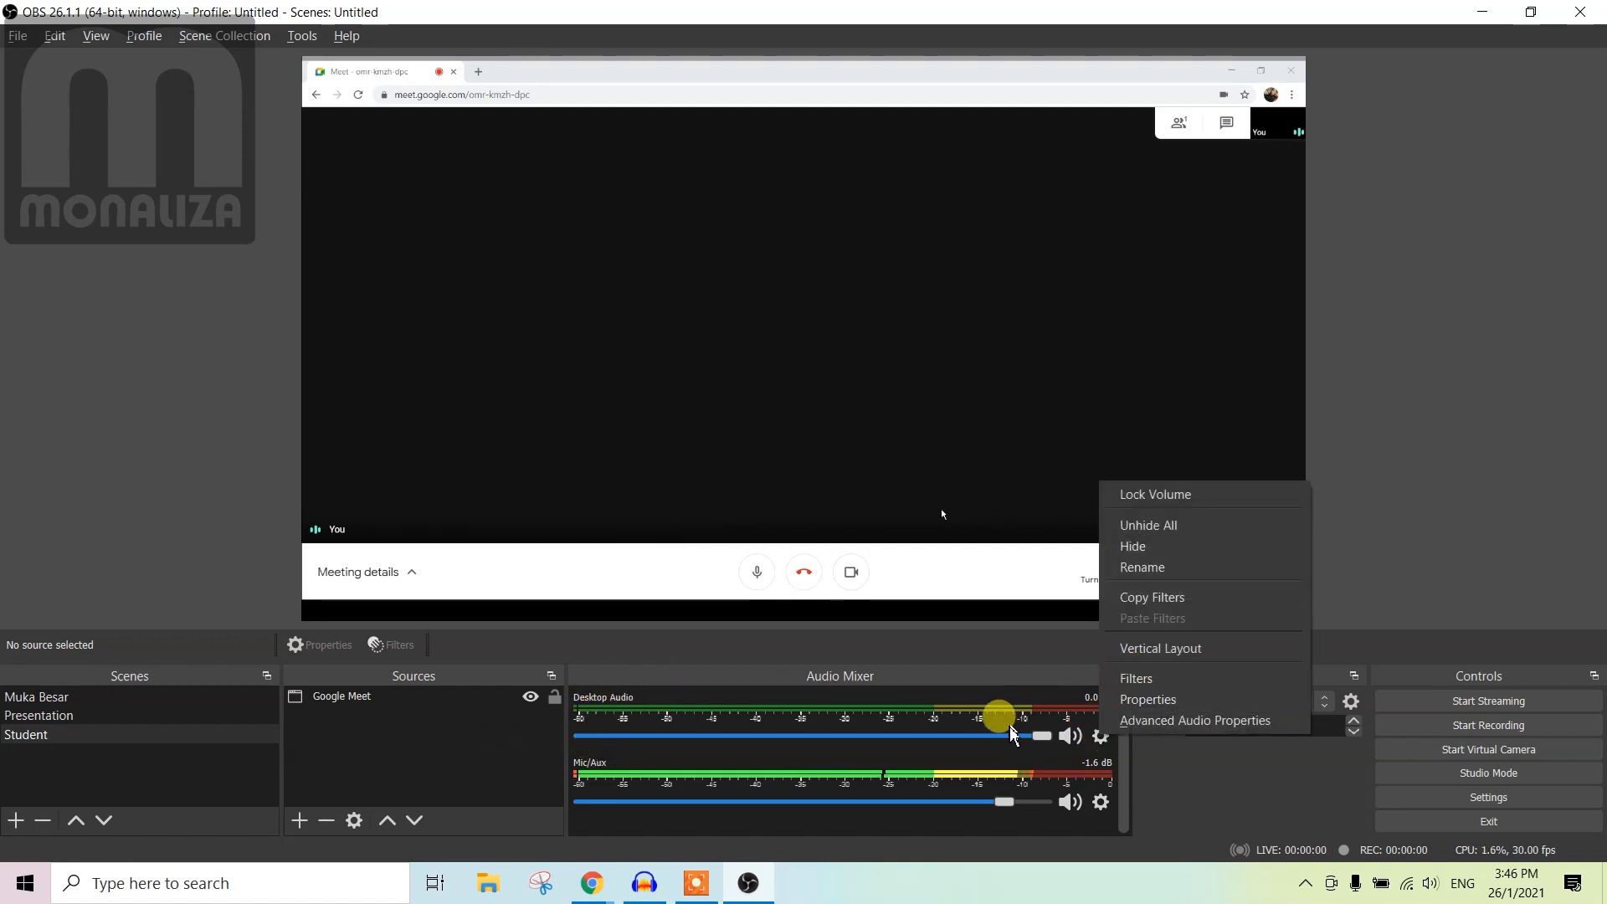
pyautogui.click(962, 722)
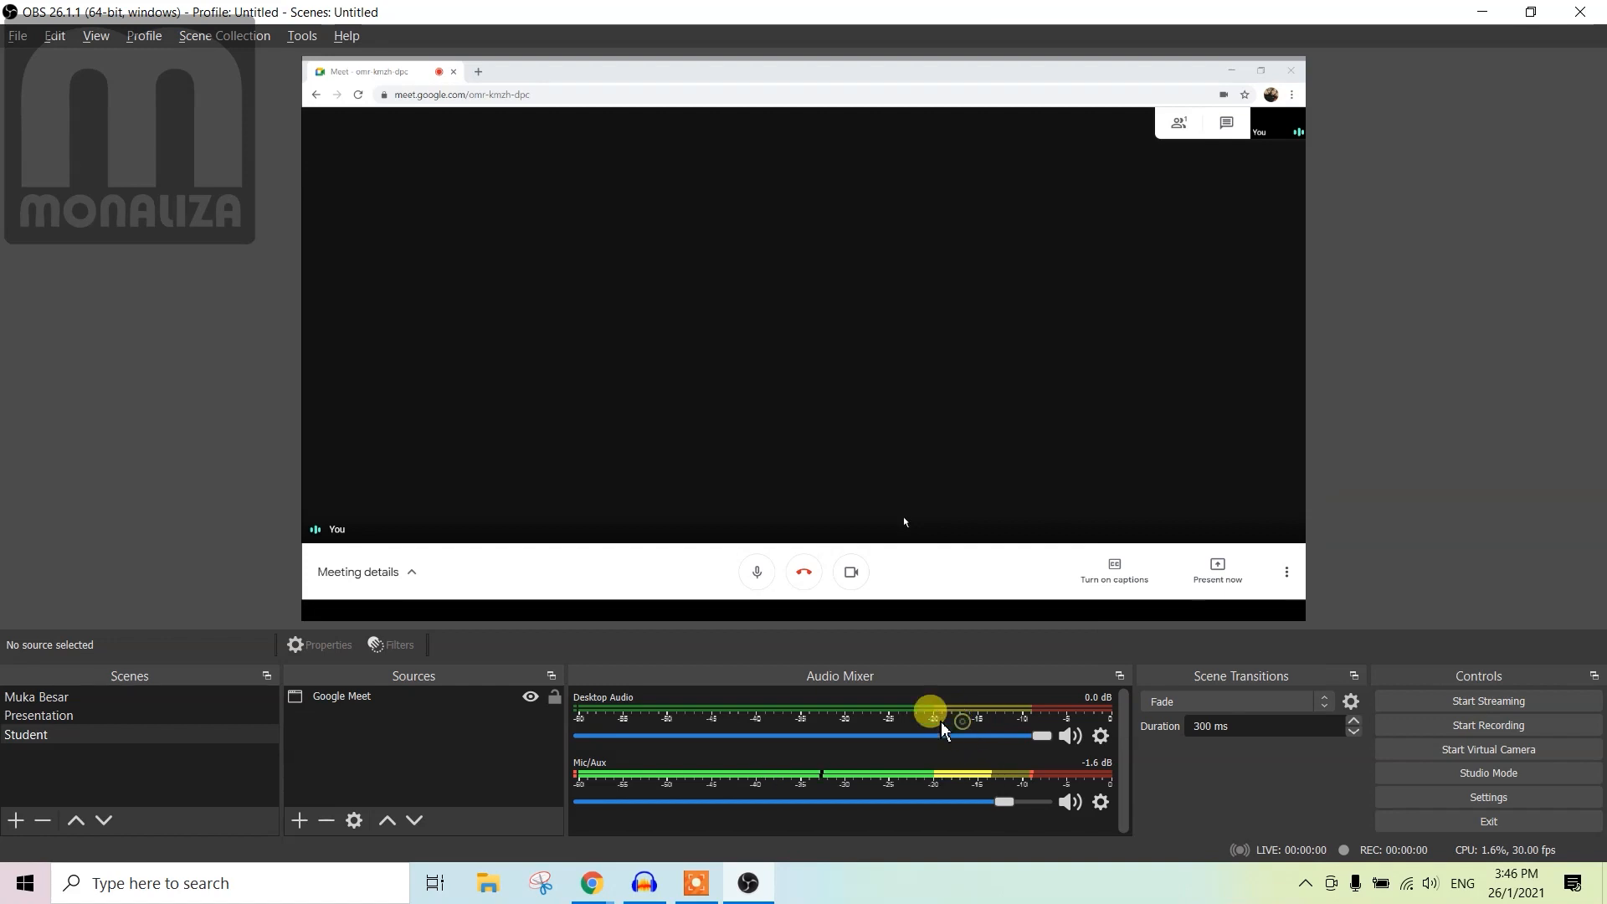
pyautogui.click(1101, 737)
pyautogui.click(1141, 705)
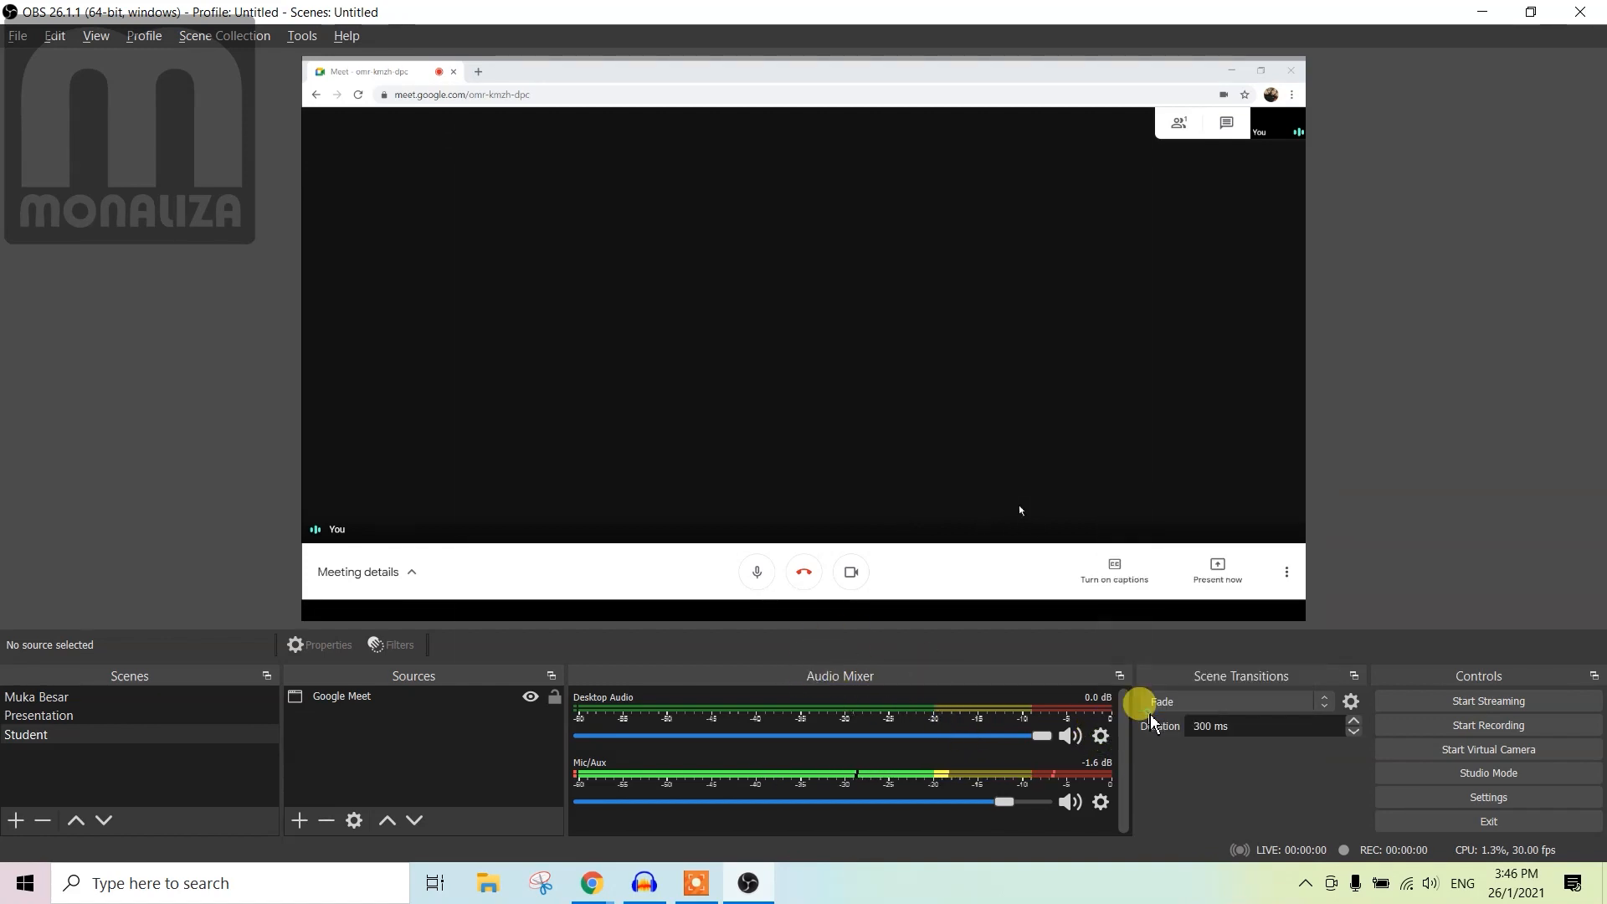
pyautogui.click(680, 169)
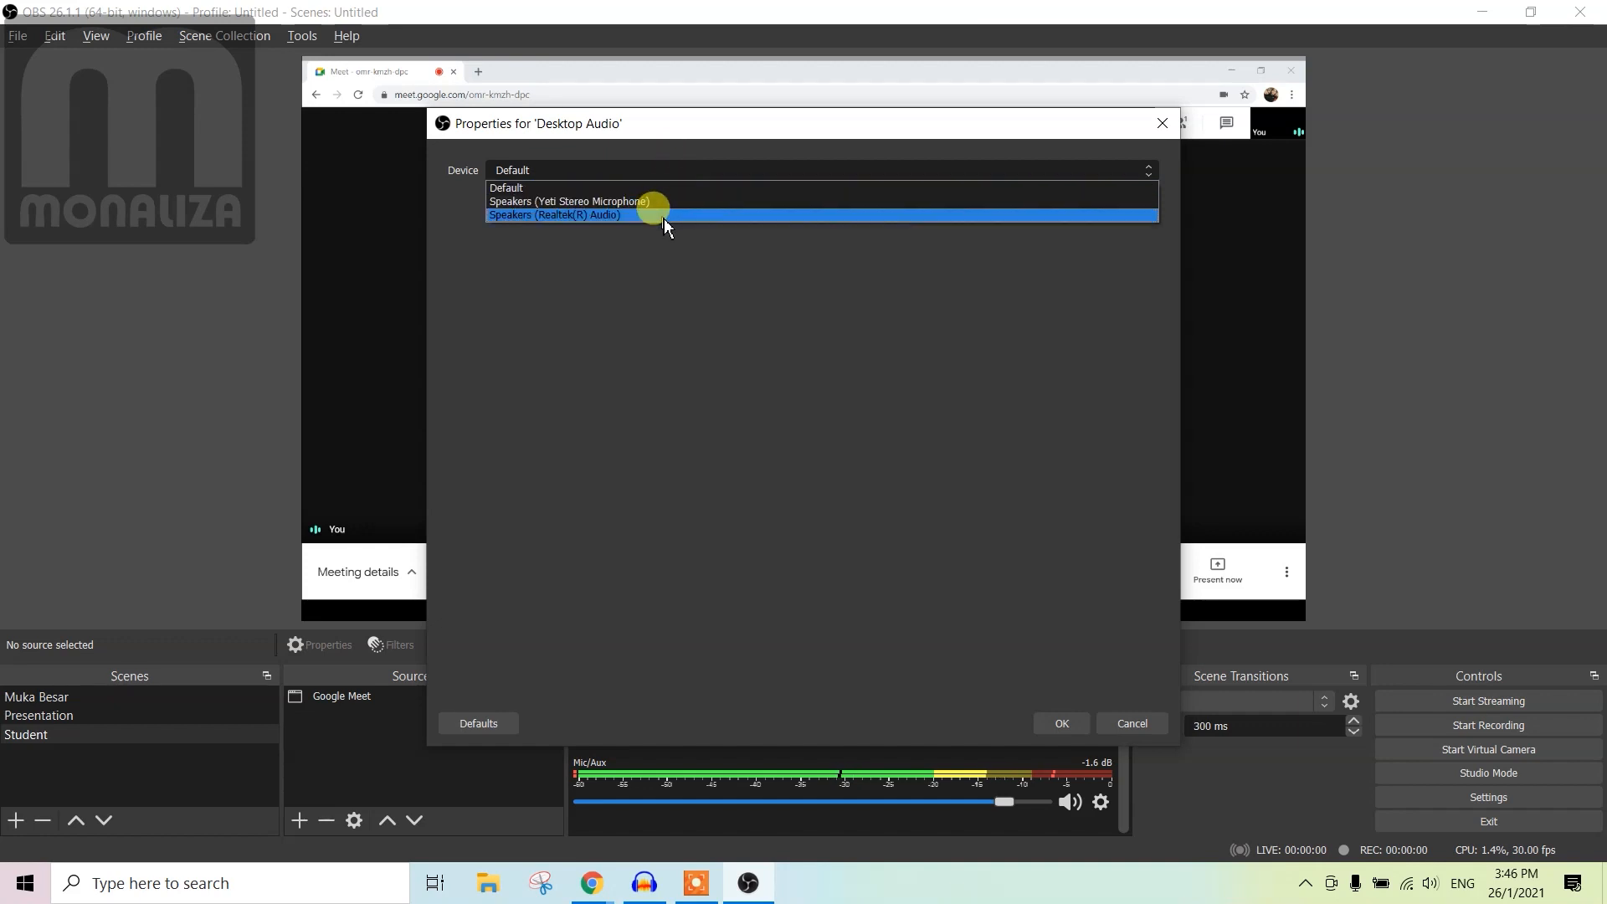
pyautogui.click(680, 202)
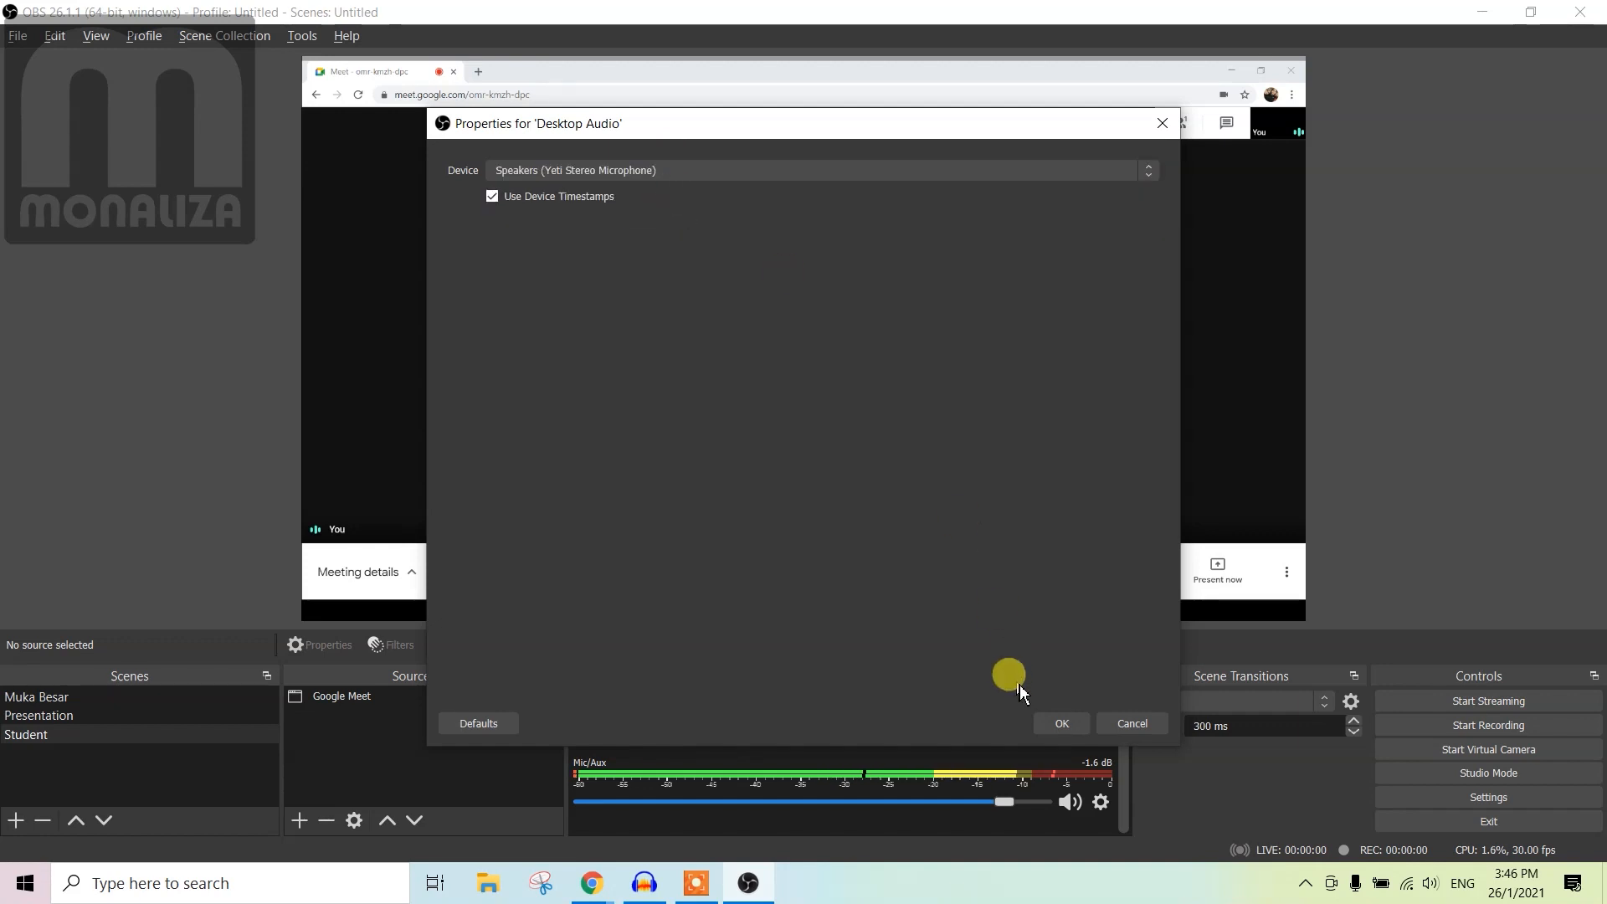
pyautogui.click(1059, 723)
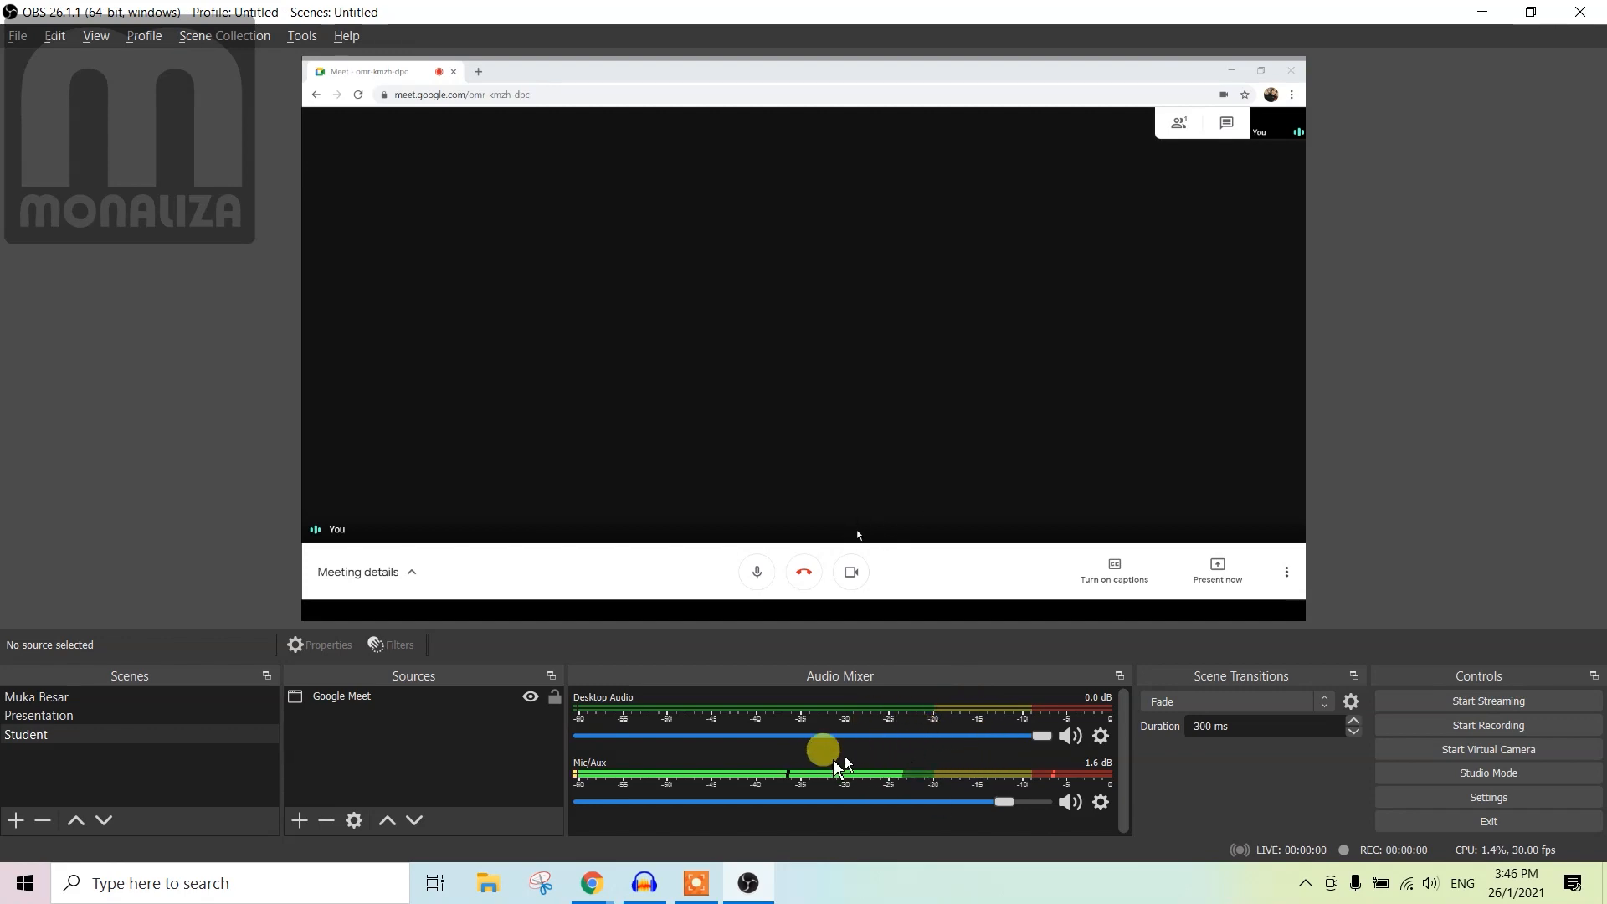
# Cycle through the Presentation, Muka Besar and Student scenes to check their layouts, ending on Presentation.
pyautogui.click(104, 716)
pyautogui.click(125, 698)
pyautogui.click(135, 717)
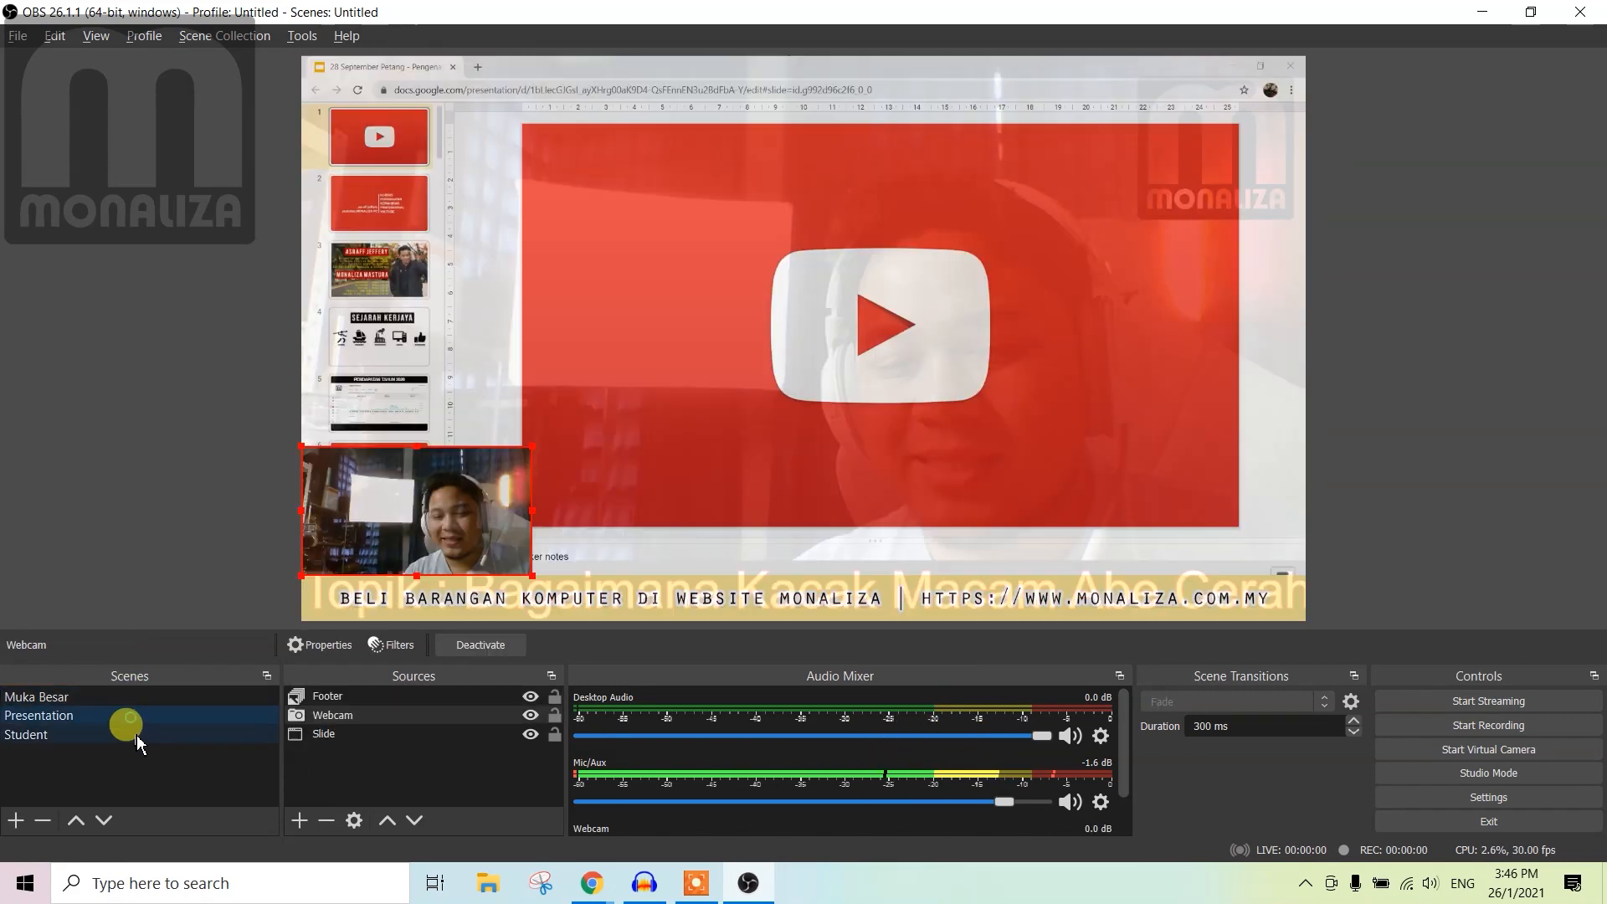
pyautogui.click(138, 734)
pyautogui.click(149, 697)
pyautogui.click(148, 719)
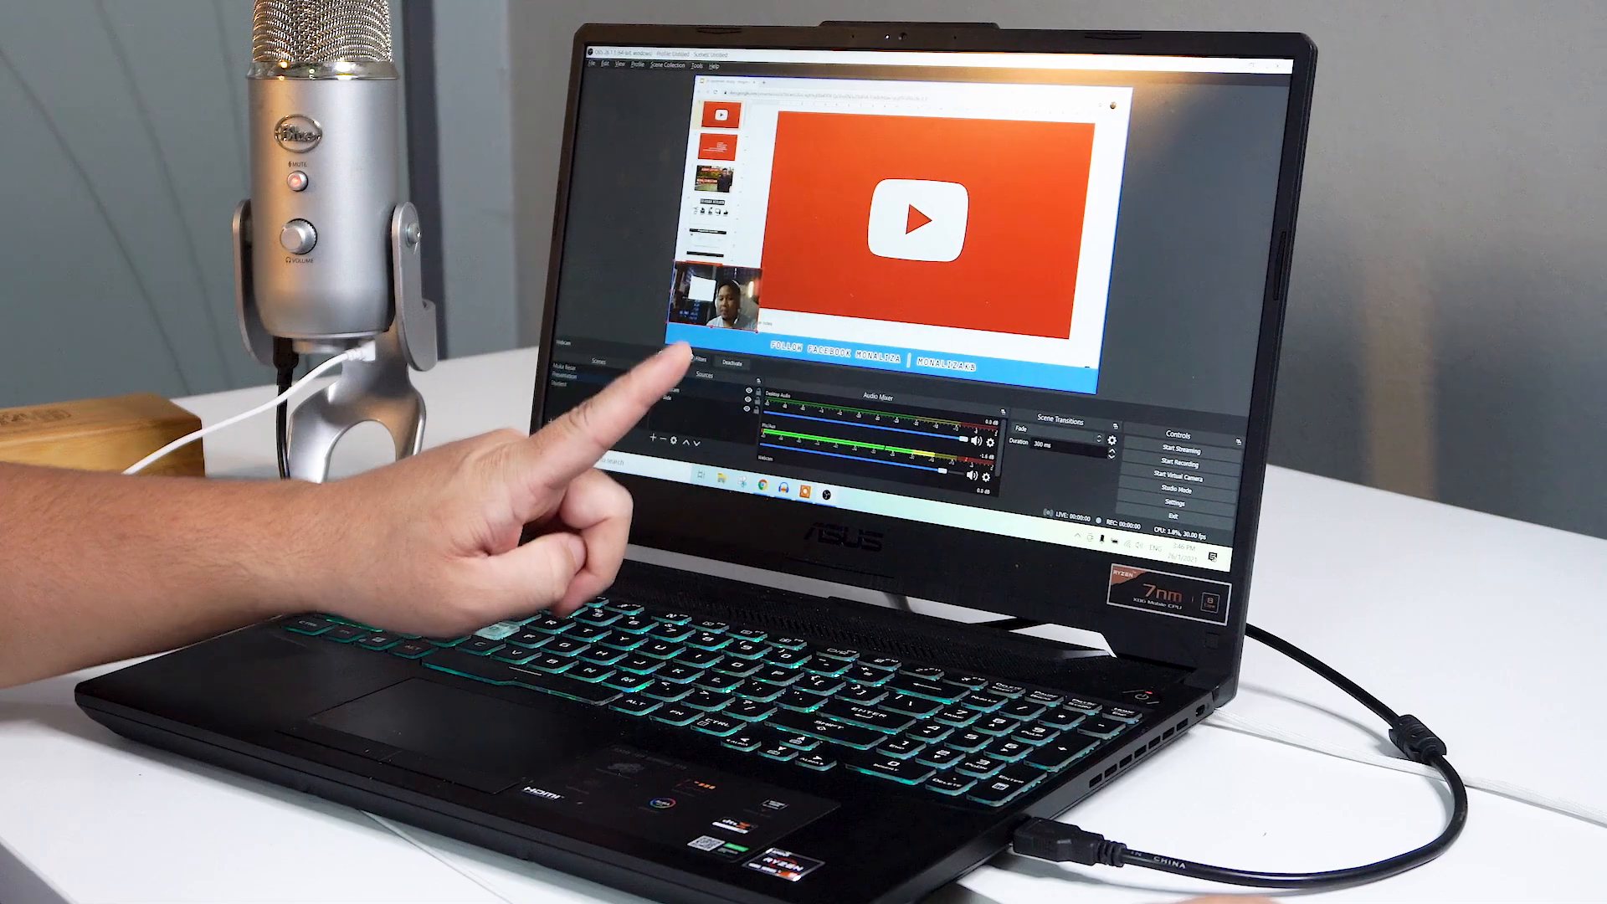
# Test the scene hotkeys by alternating twice between Muka Besar and Presentation.
pyautogui.press('1')
pyautogui.press('2')
pyautogui.press('1')
pyautogui.press('2')
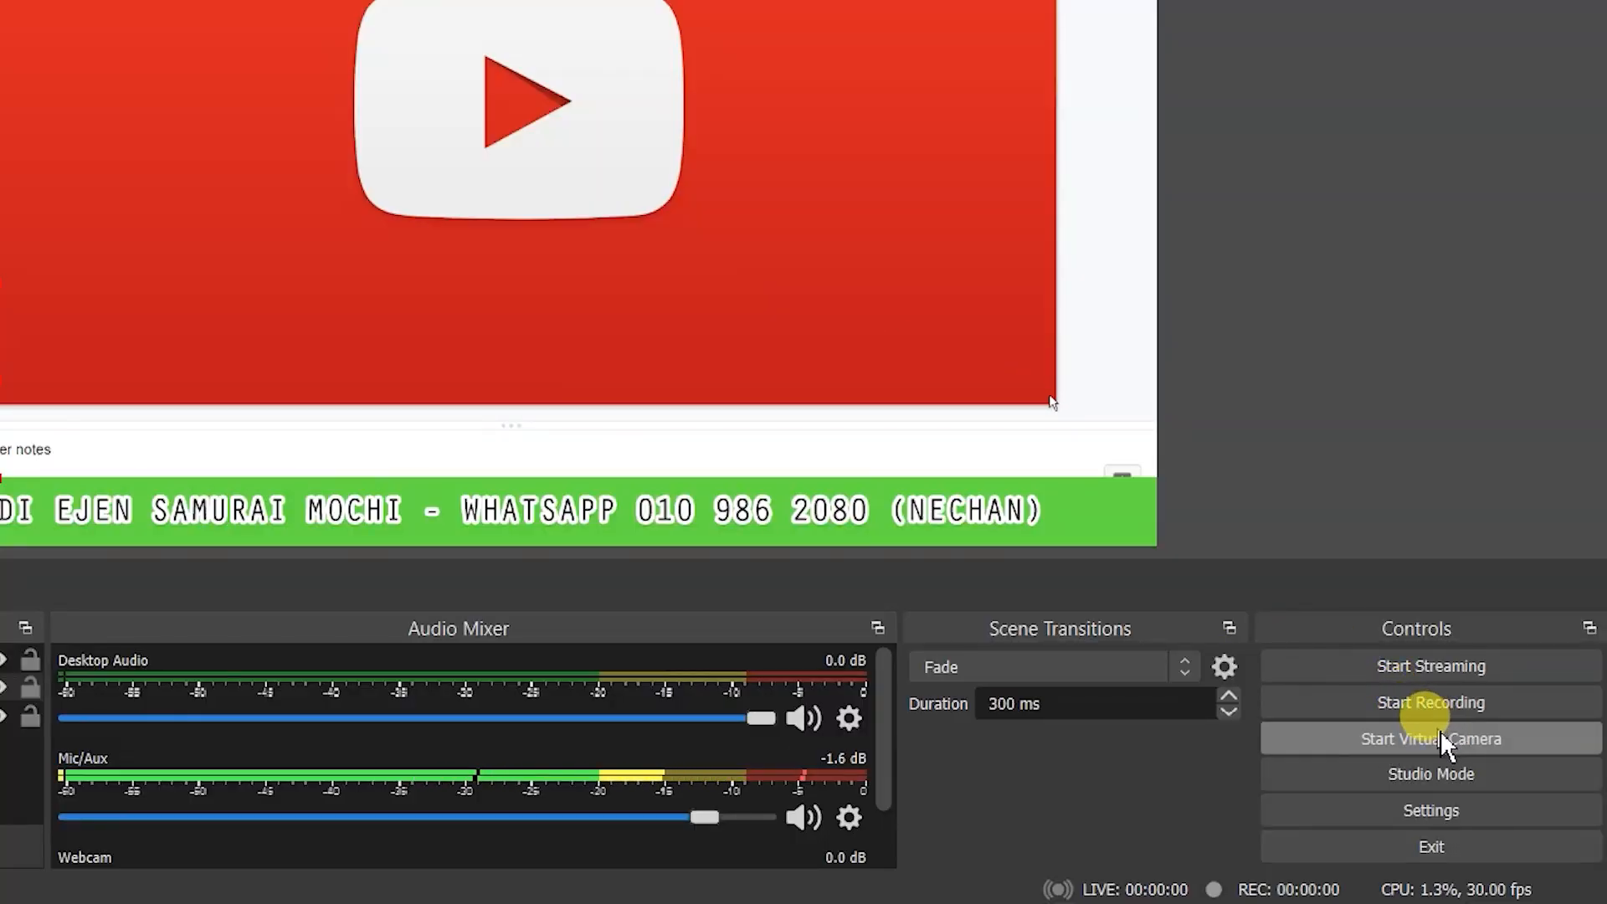
# Set the recording format to mp4 in the output settings and save the settings.
pyautogui.click(1505, 808)
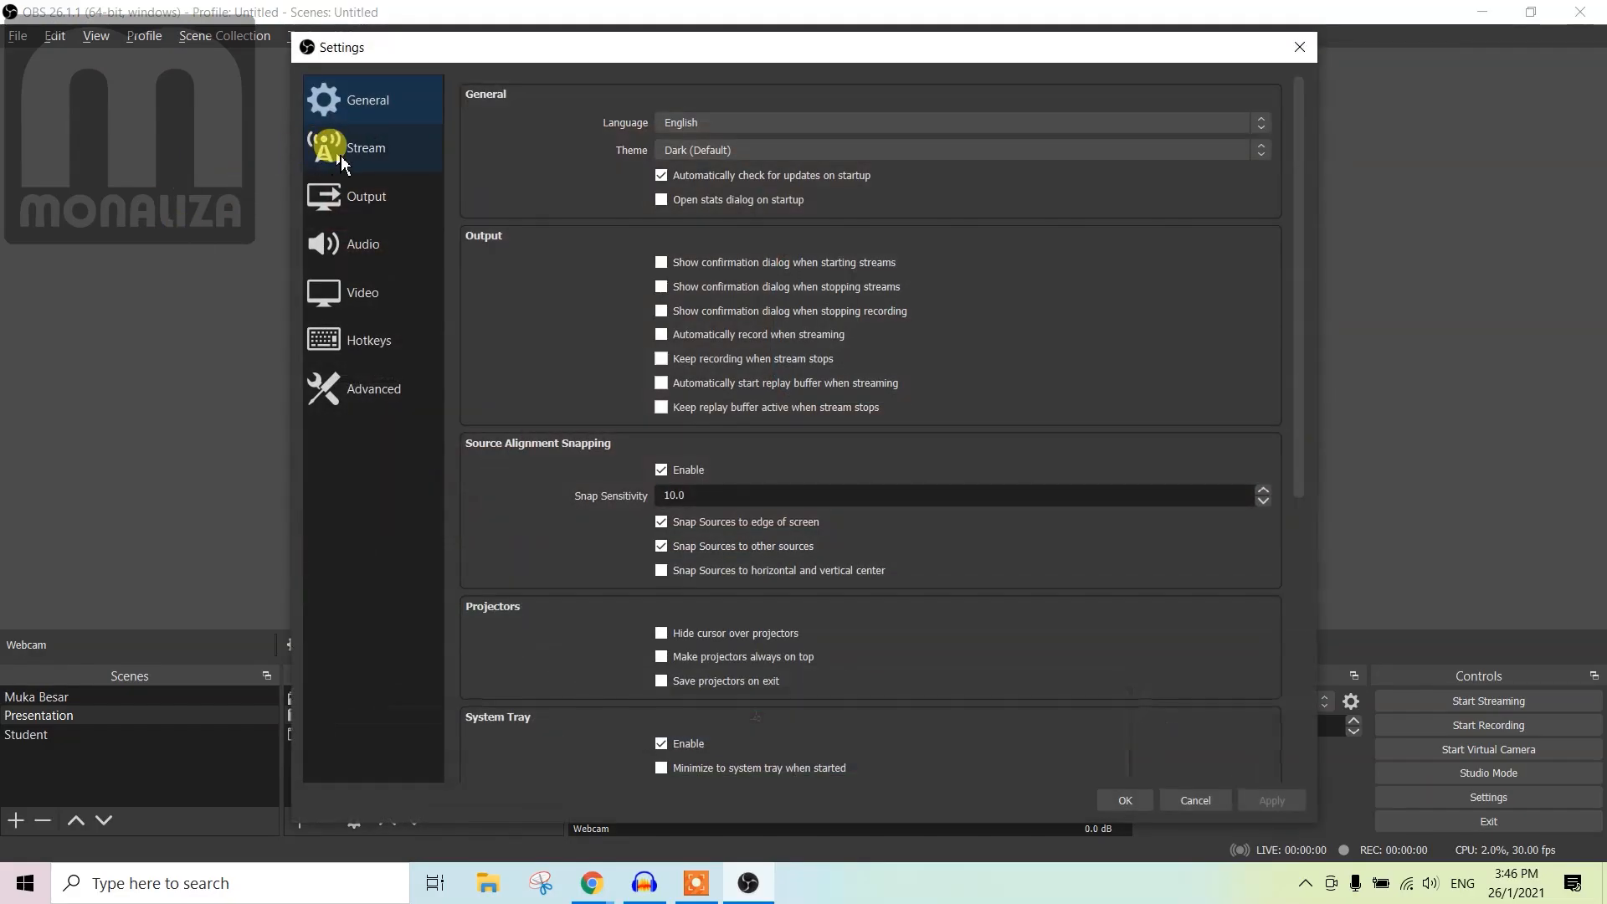
pyautogui.click(381, 184)
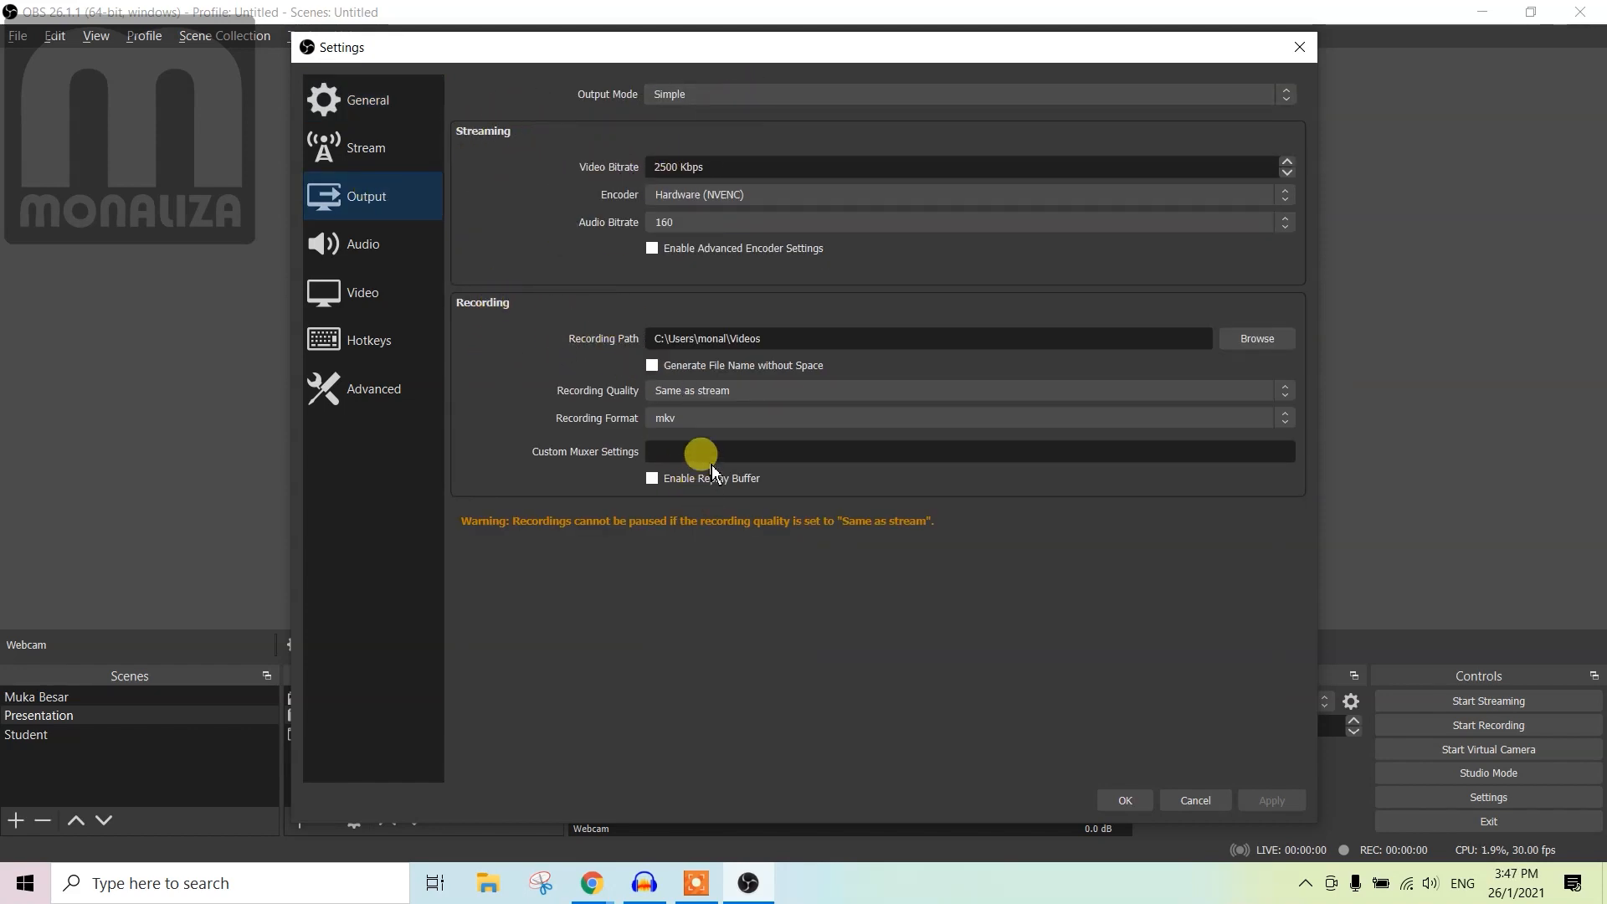
pyautogui.click(670, 415)
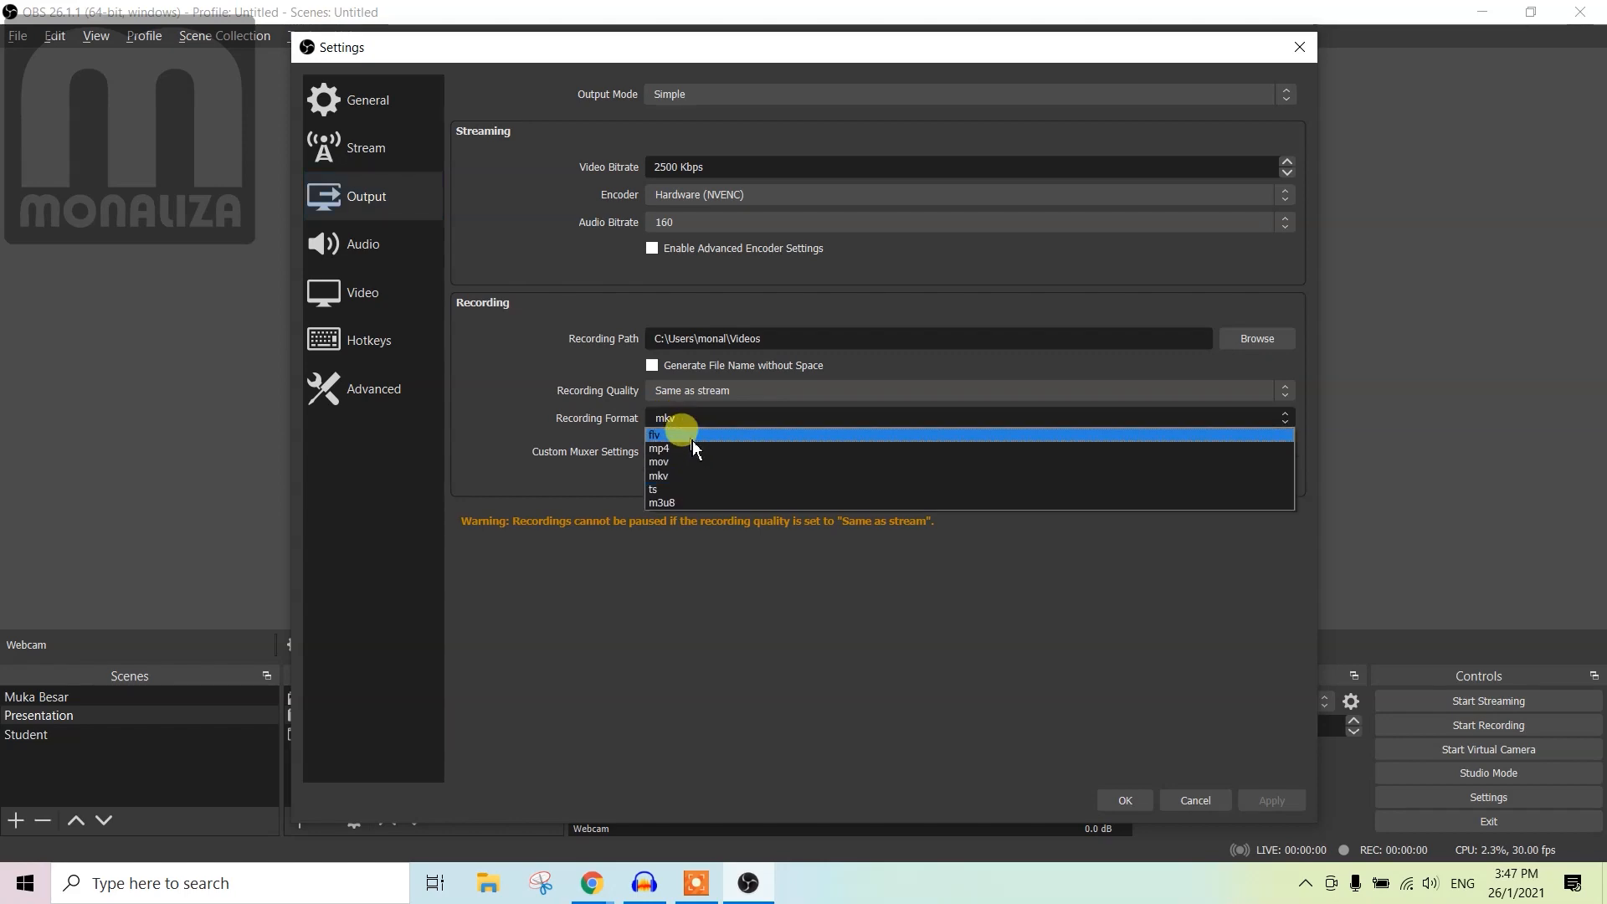
pyautogui.click(691, 446)
pyautogui.click(1130, 804)
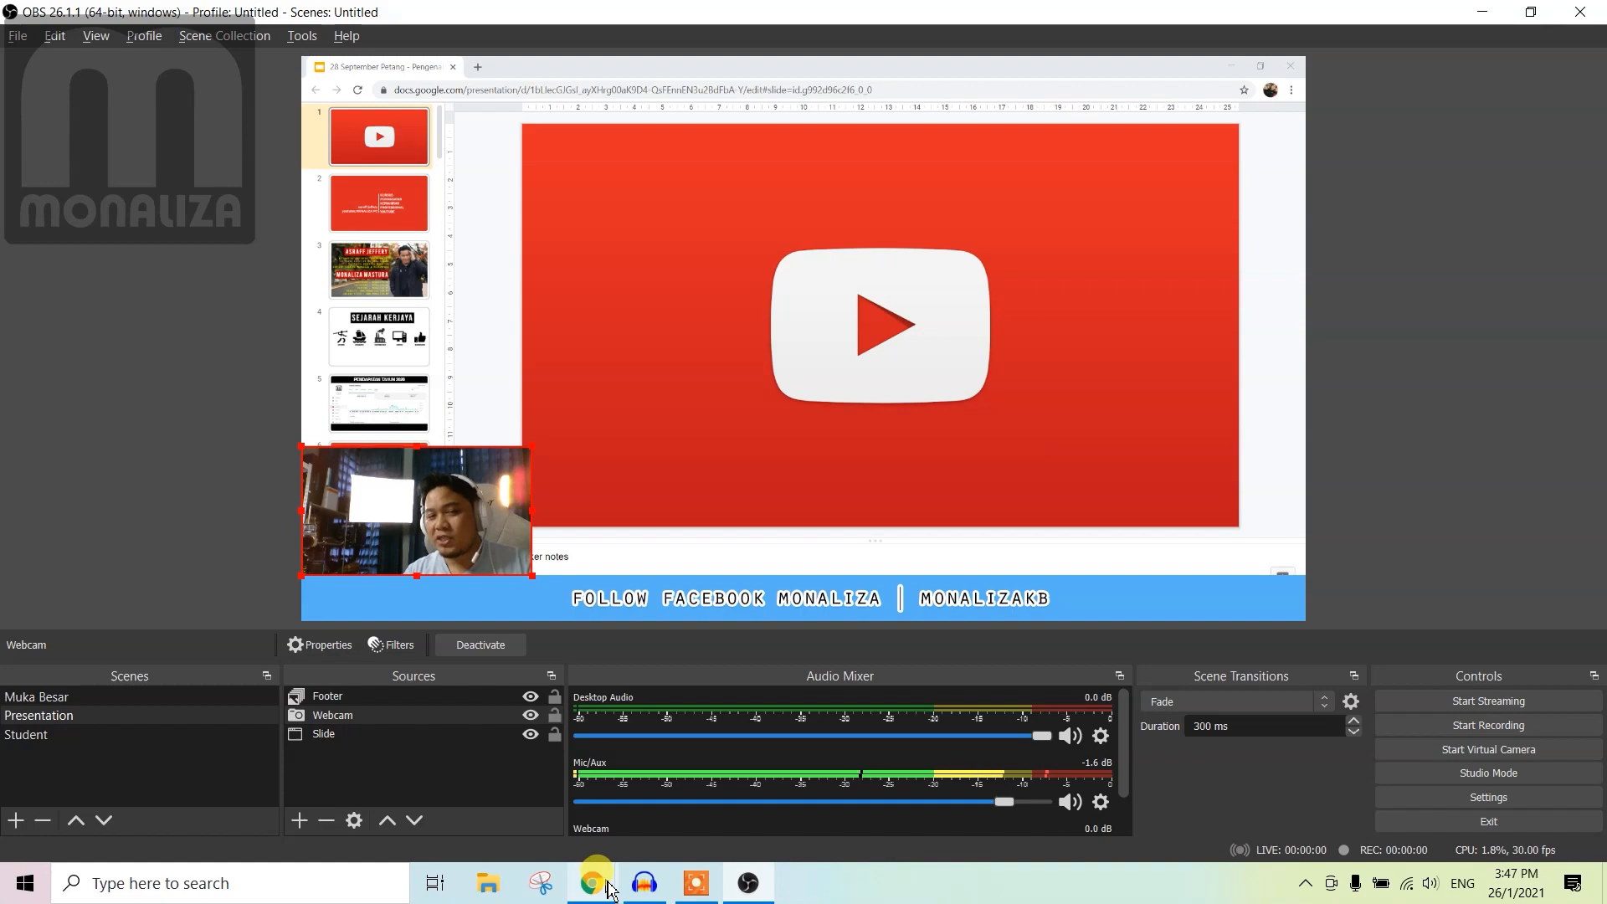
# Switch to the Google Meet call, check the camera choice in its video settings, and close the settings.
pyautogui.moveTo(611, 890)
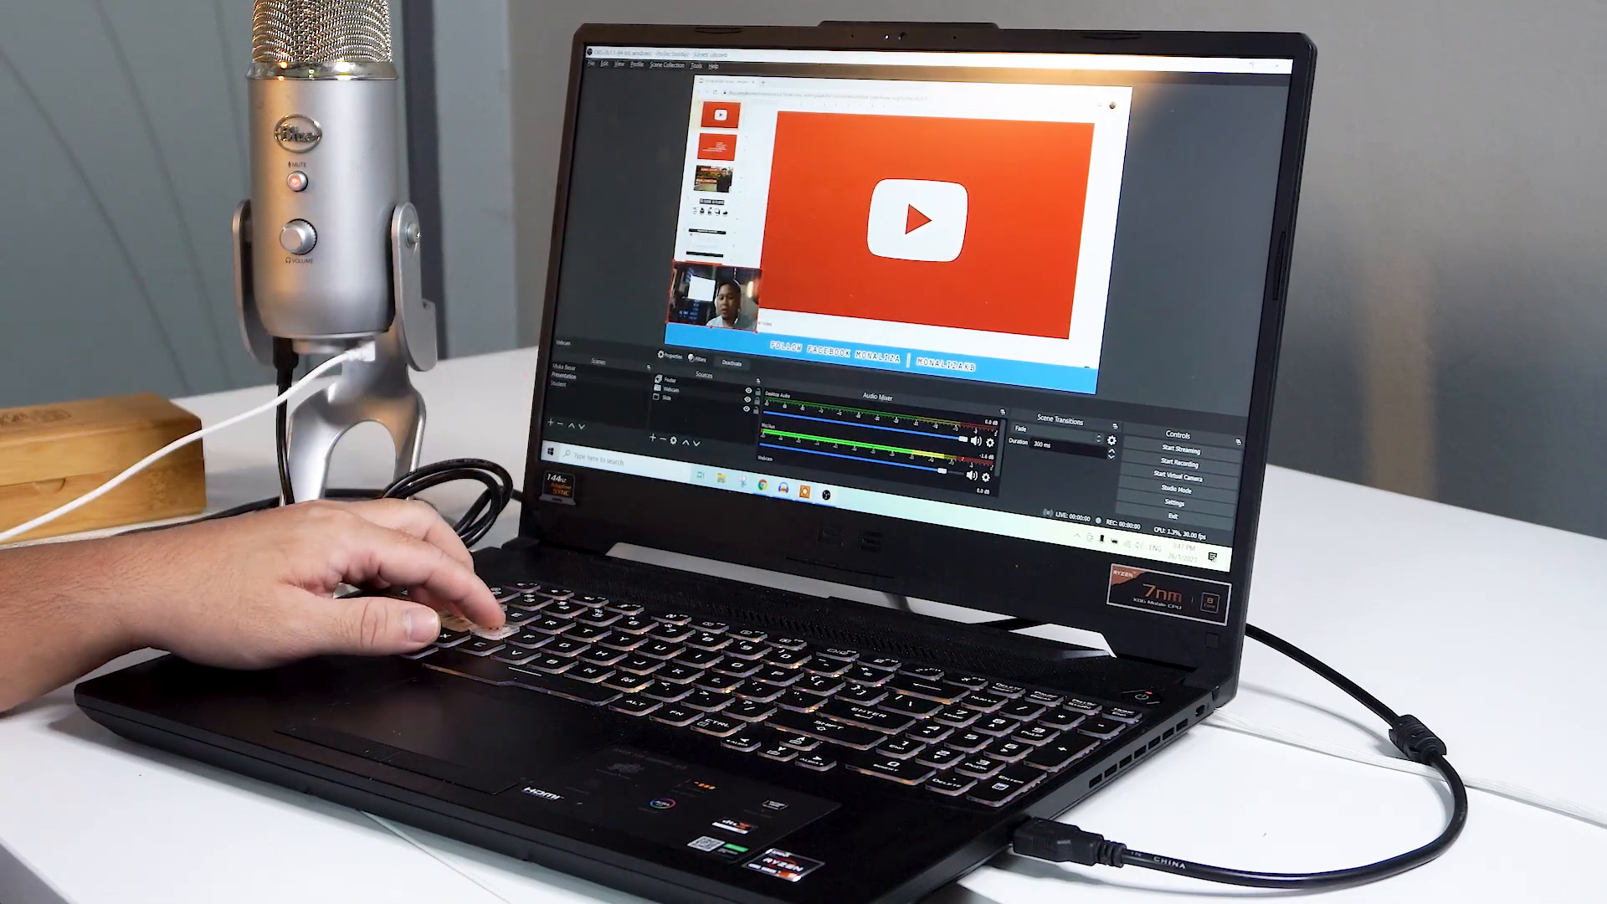
pyautogui.hotkey('alt', 'Tab')
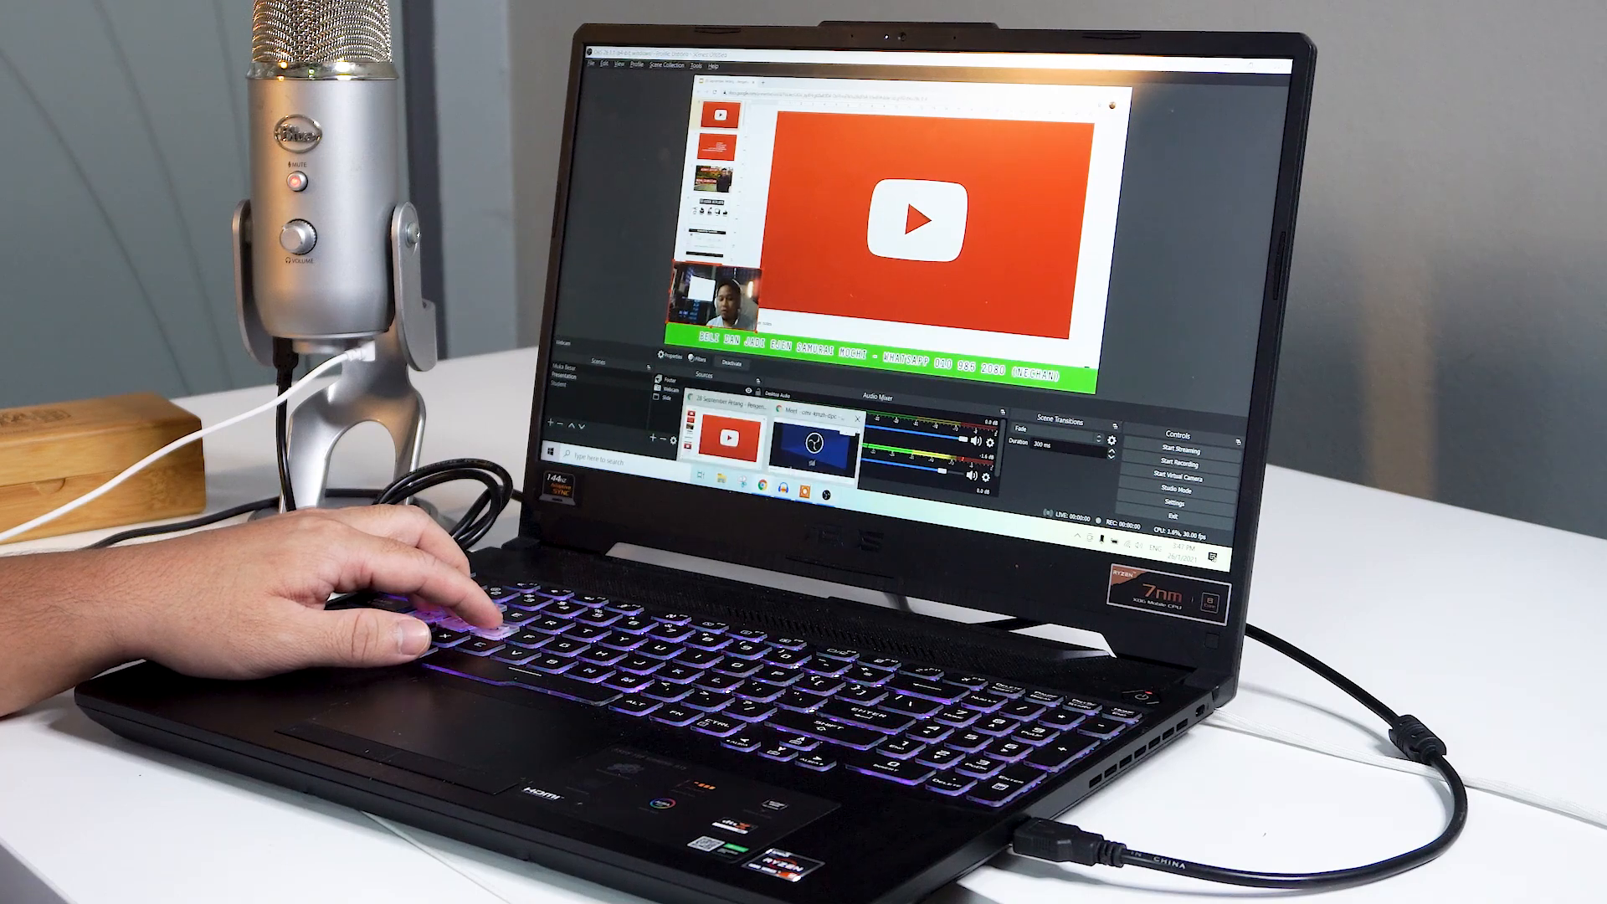
pyautogui.click(1219, 521)
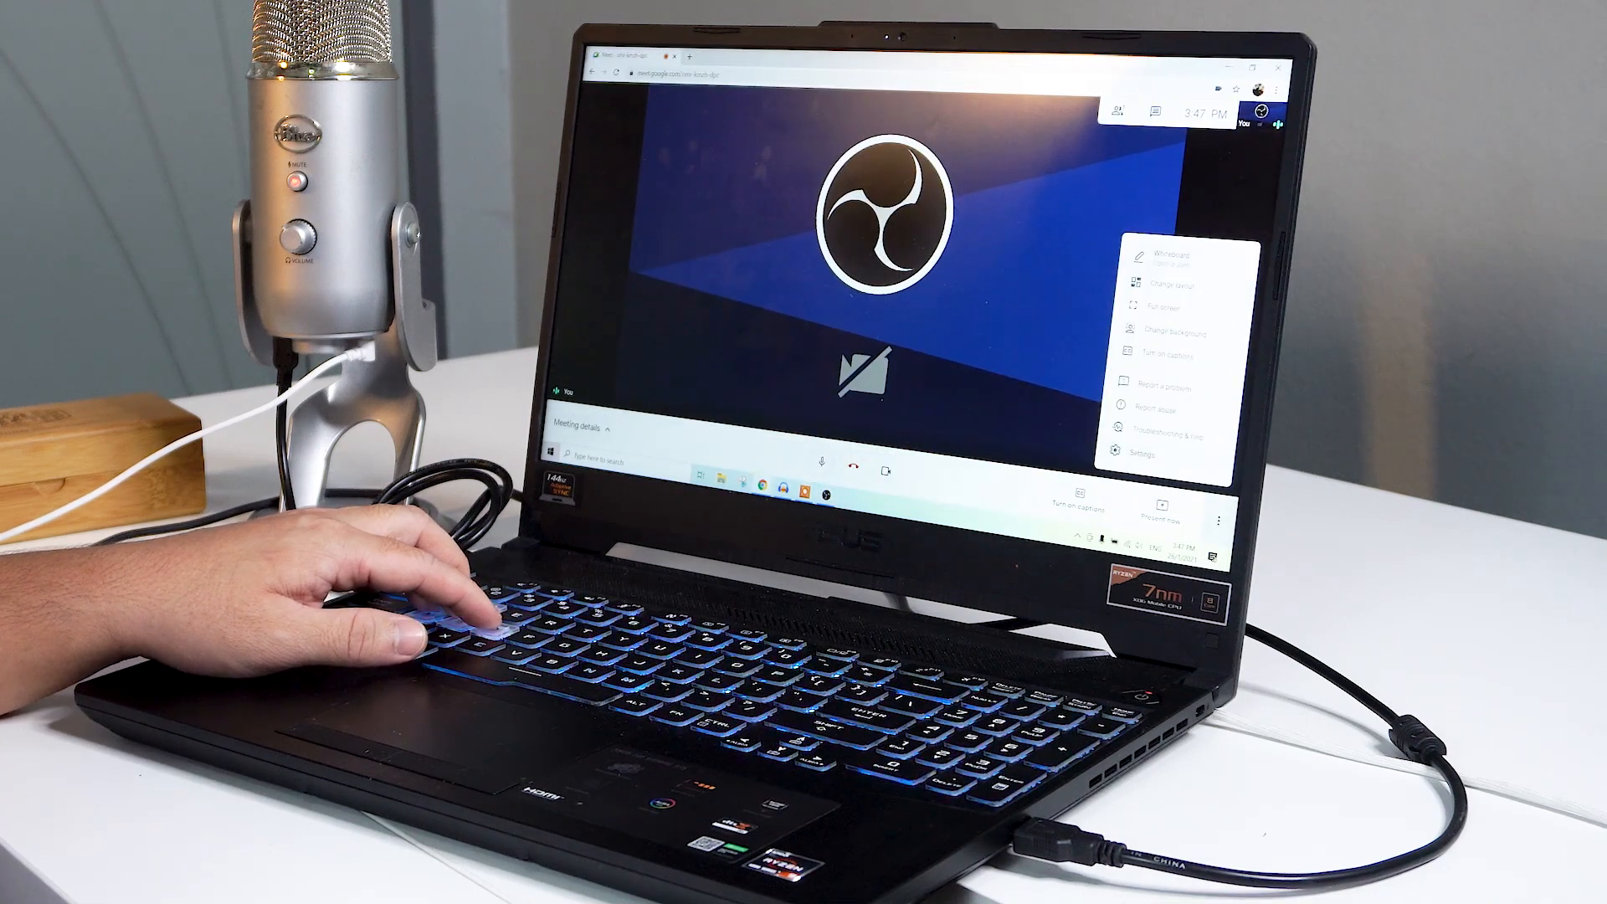
pyautogui.click(1140, 453)
pyautogui.click(748, 188)
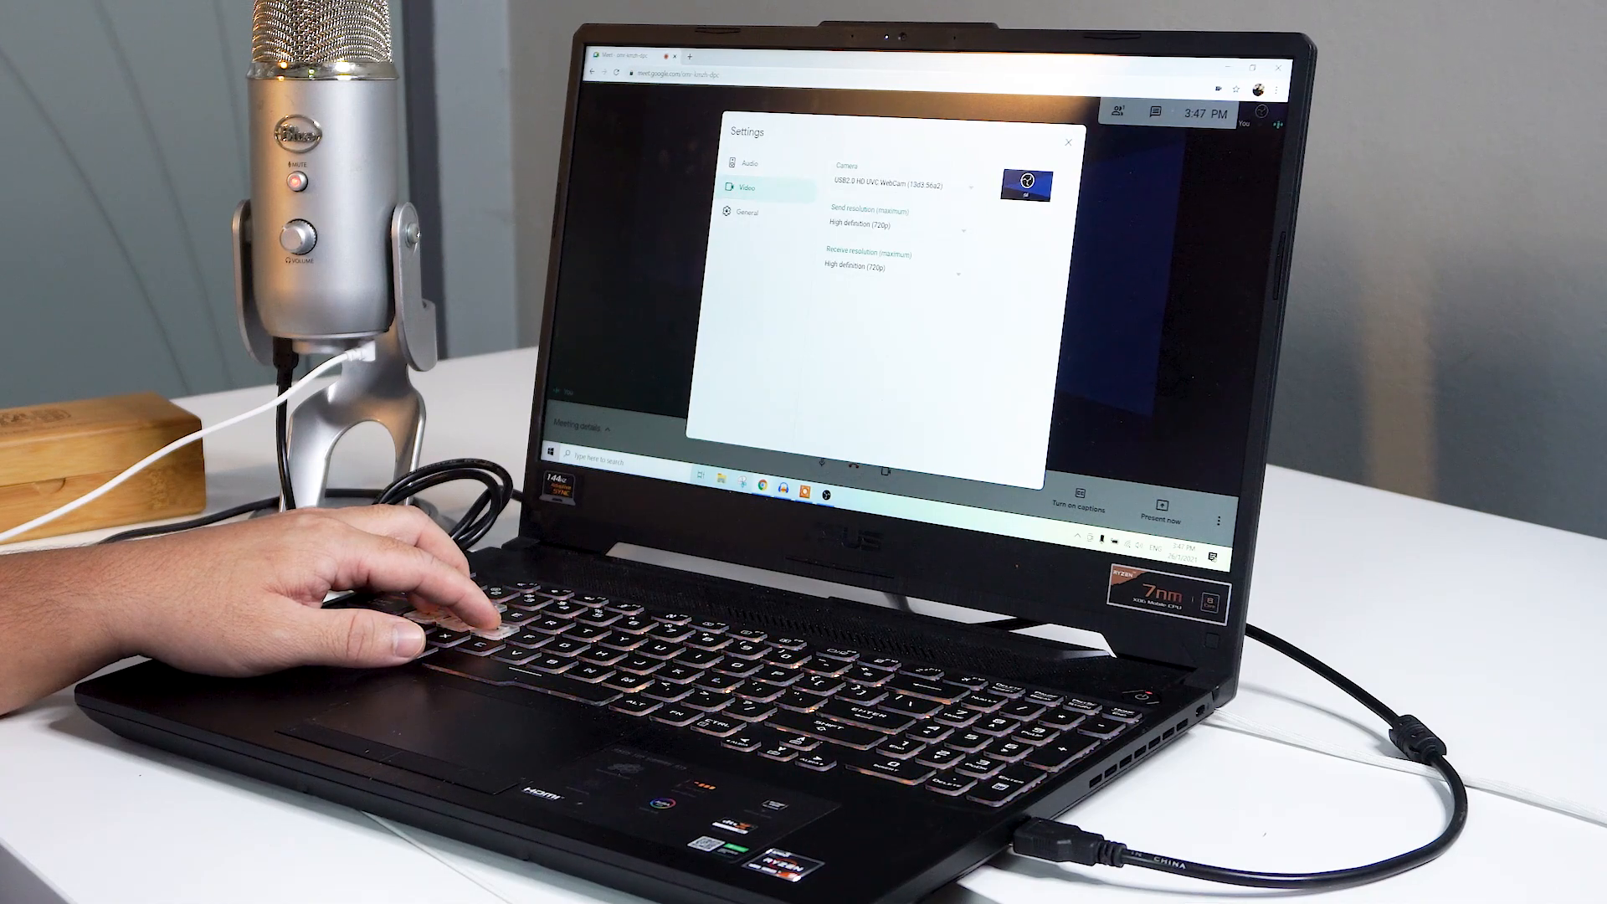
pyautogui.click(1068, 142)
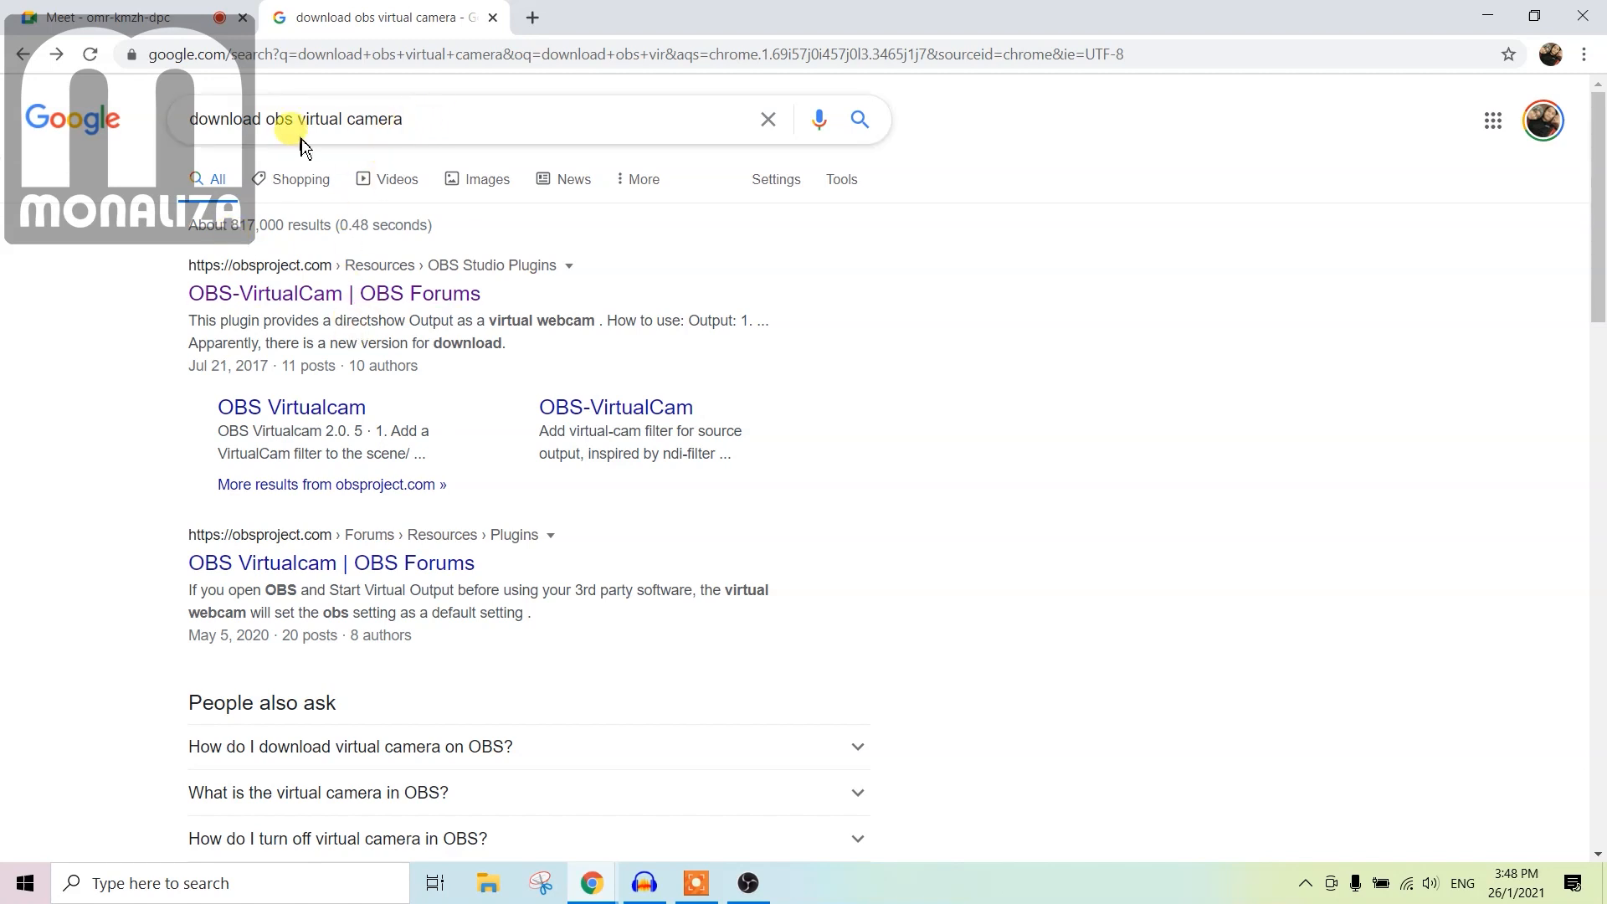
# Download OBS-VirtualCam 2.0.4 from the OBS Forums search result and launch its installer.
pyautogui.click(345, 289)
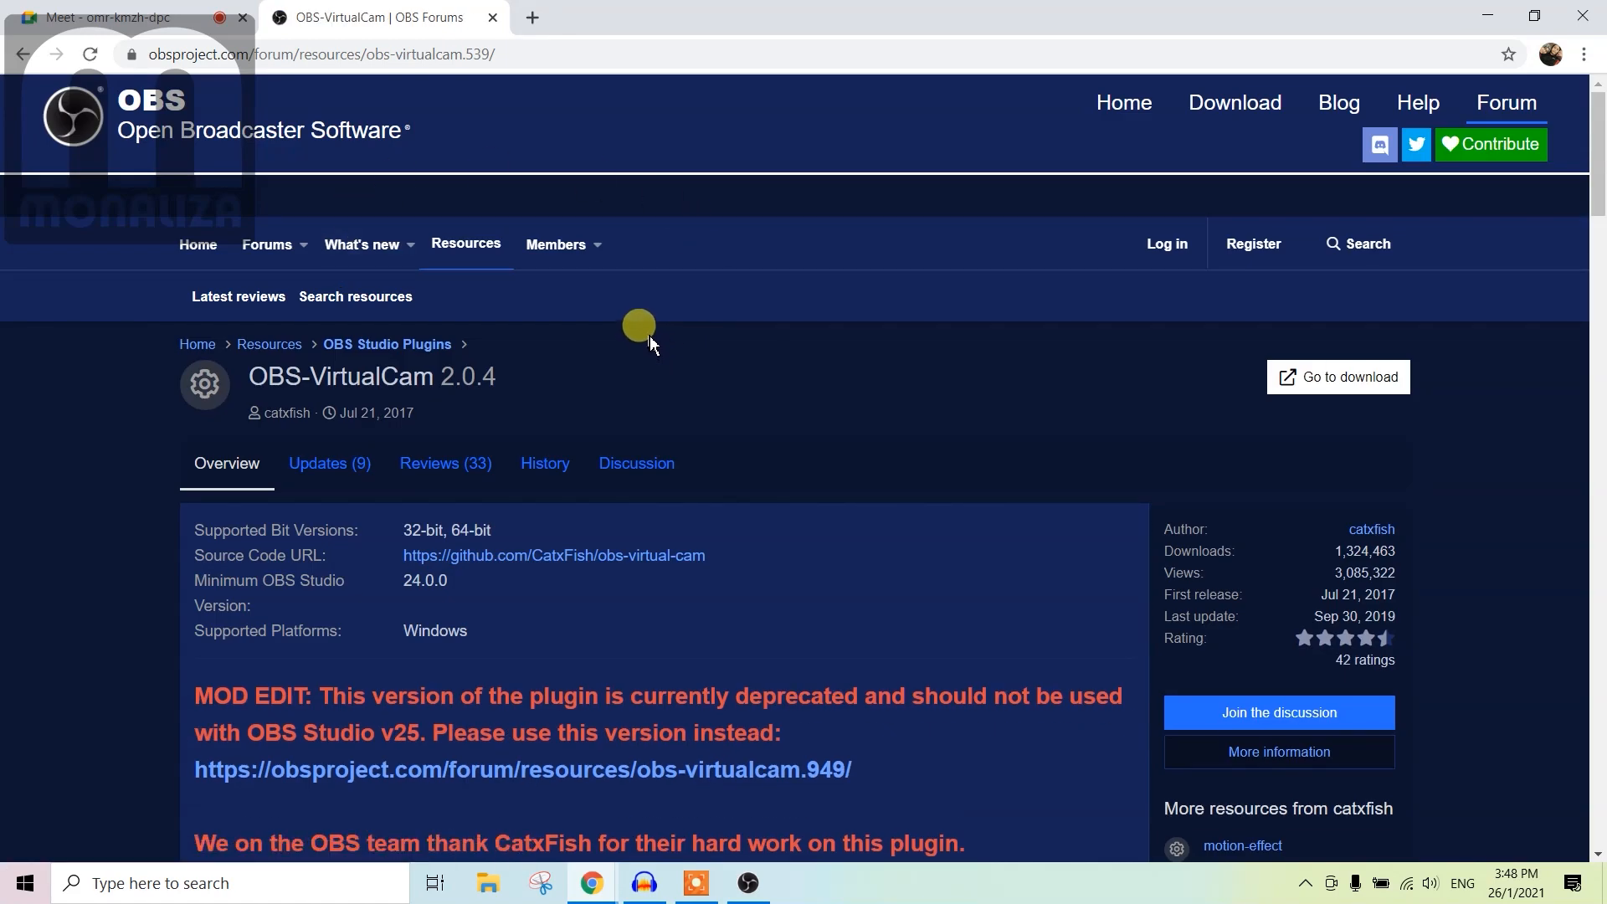
pyautogui.click(1320, 372)
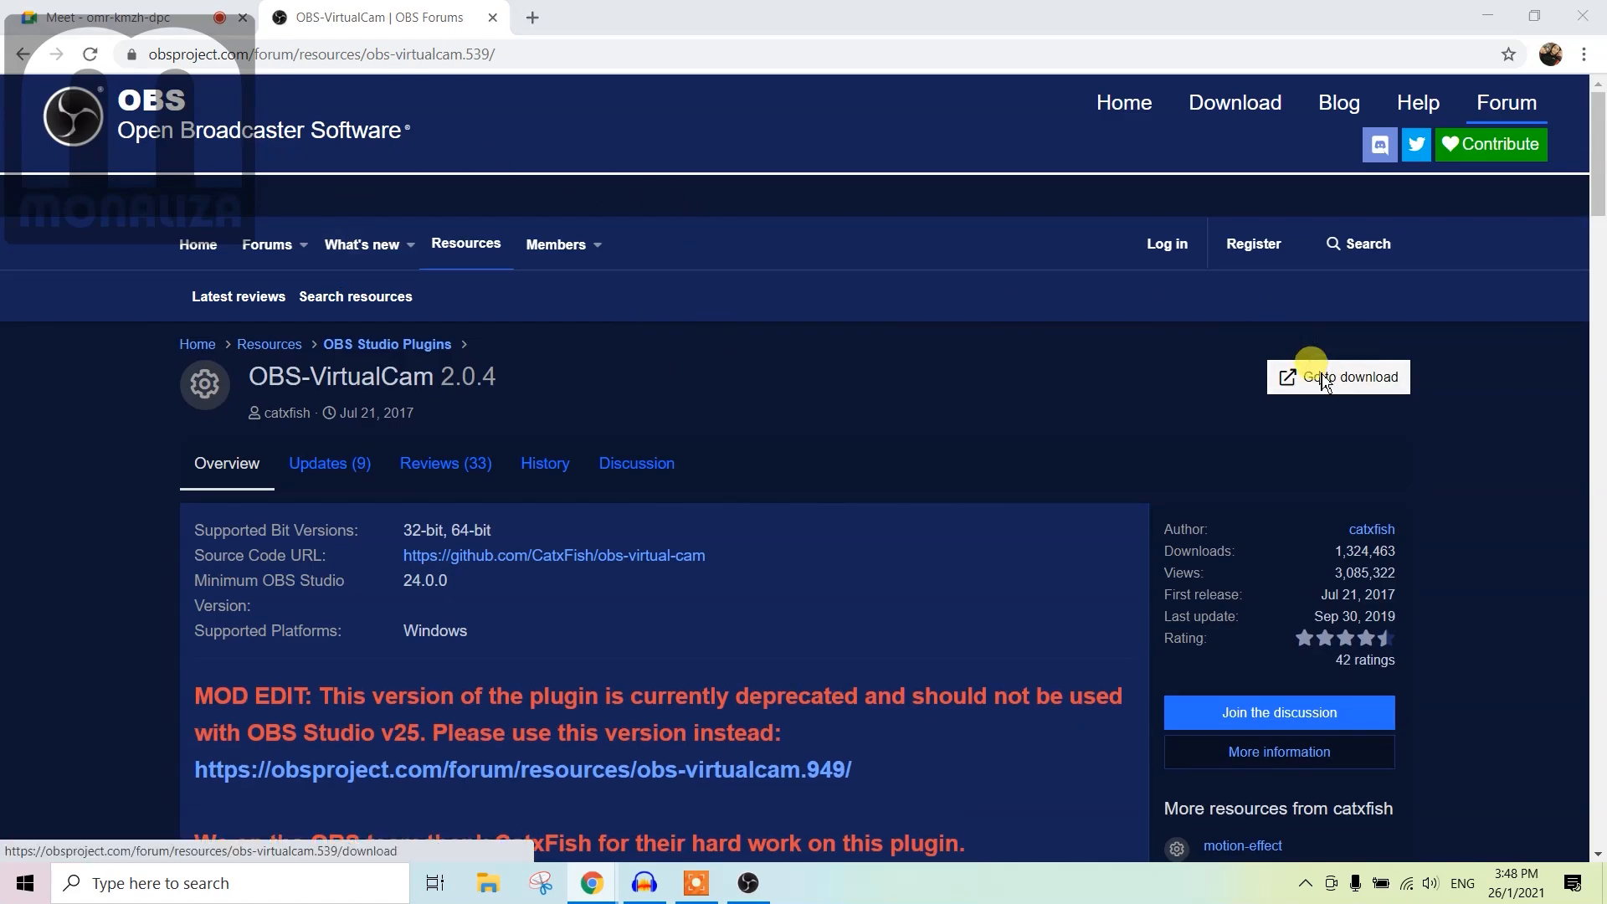
pyautogui.click(737, 559)
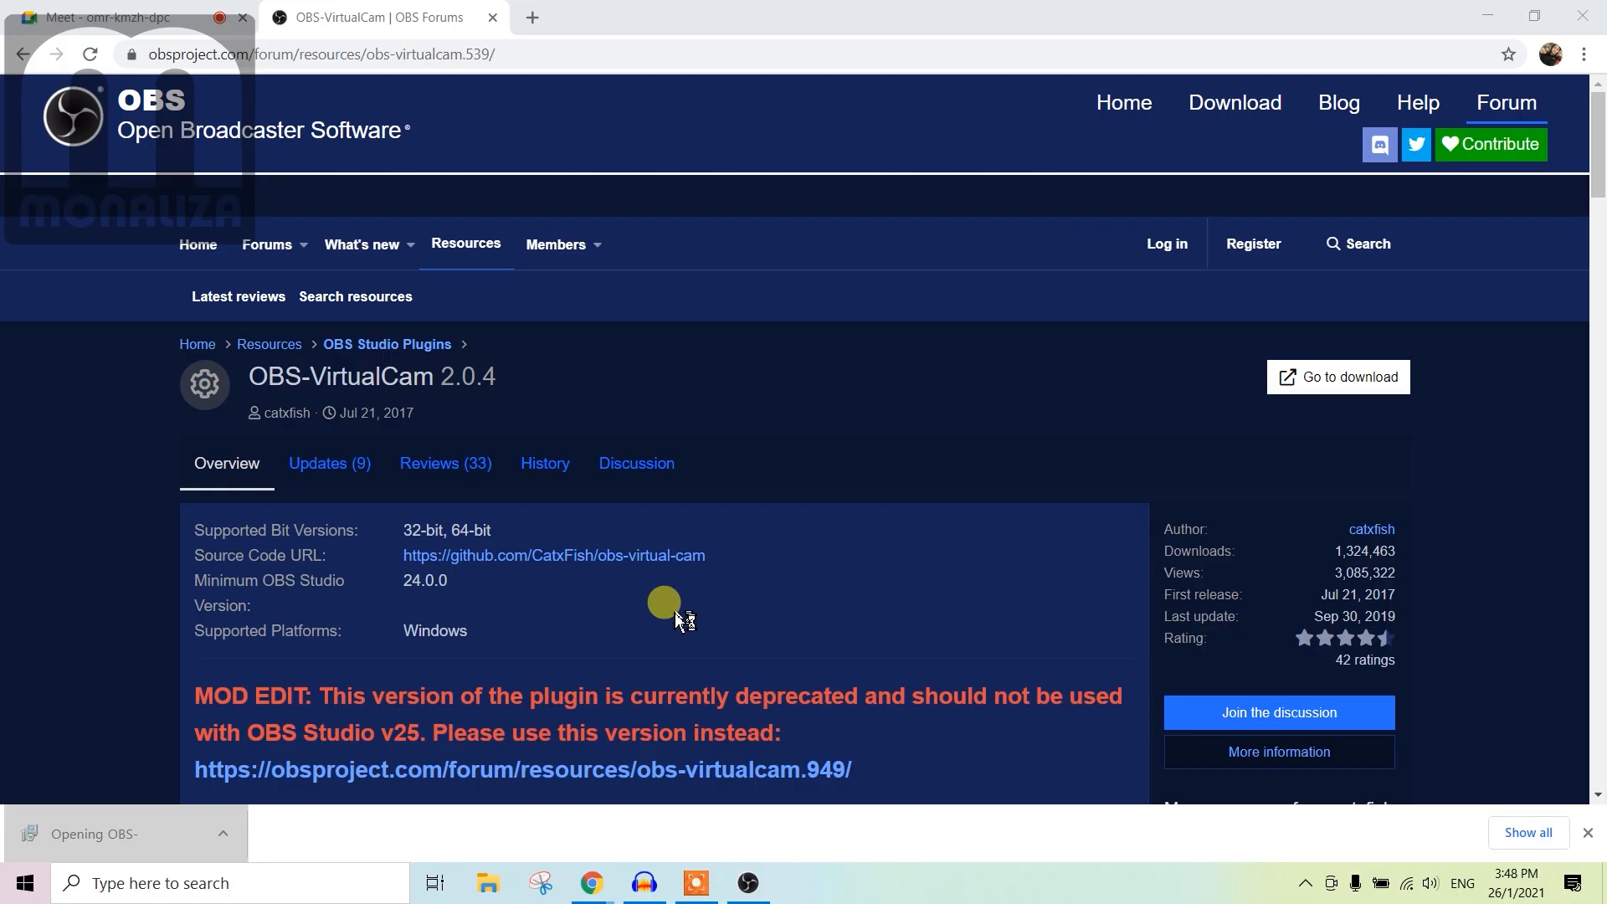
# Install OBS-VirtualCam with the option to register only 1 virtual camera, replacing the earlier installation, and finish the setup.
pyautogui.click(911, 614)
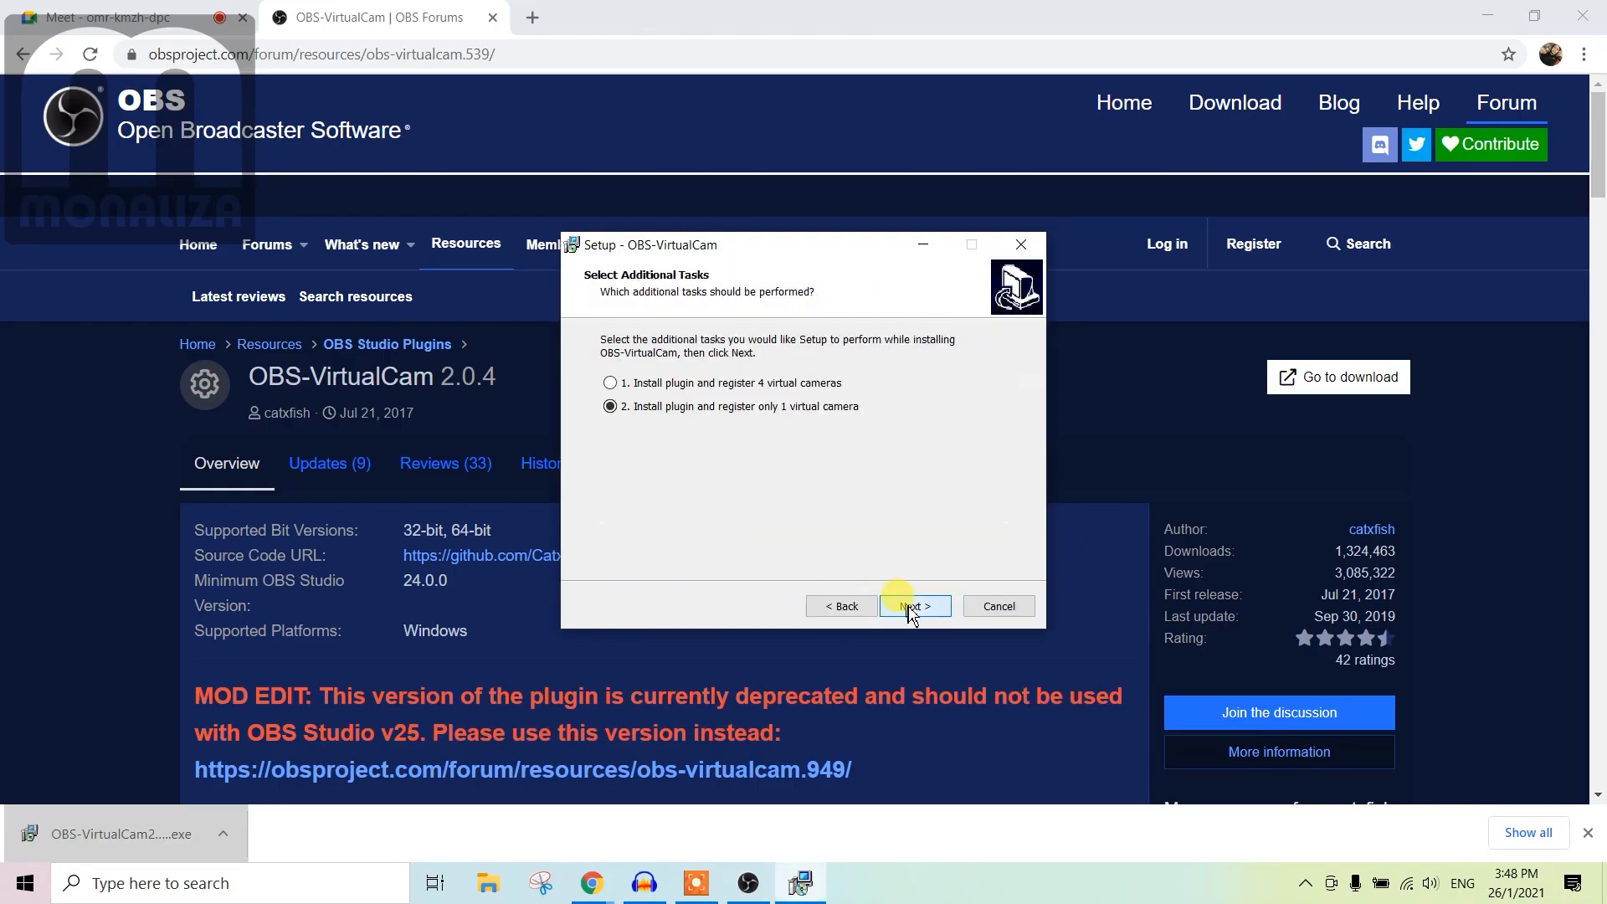
pyautogui.click(913, 615)
pyautogui.click(914, 617)
pyautogui.click(913, 618)
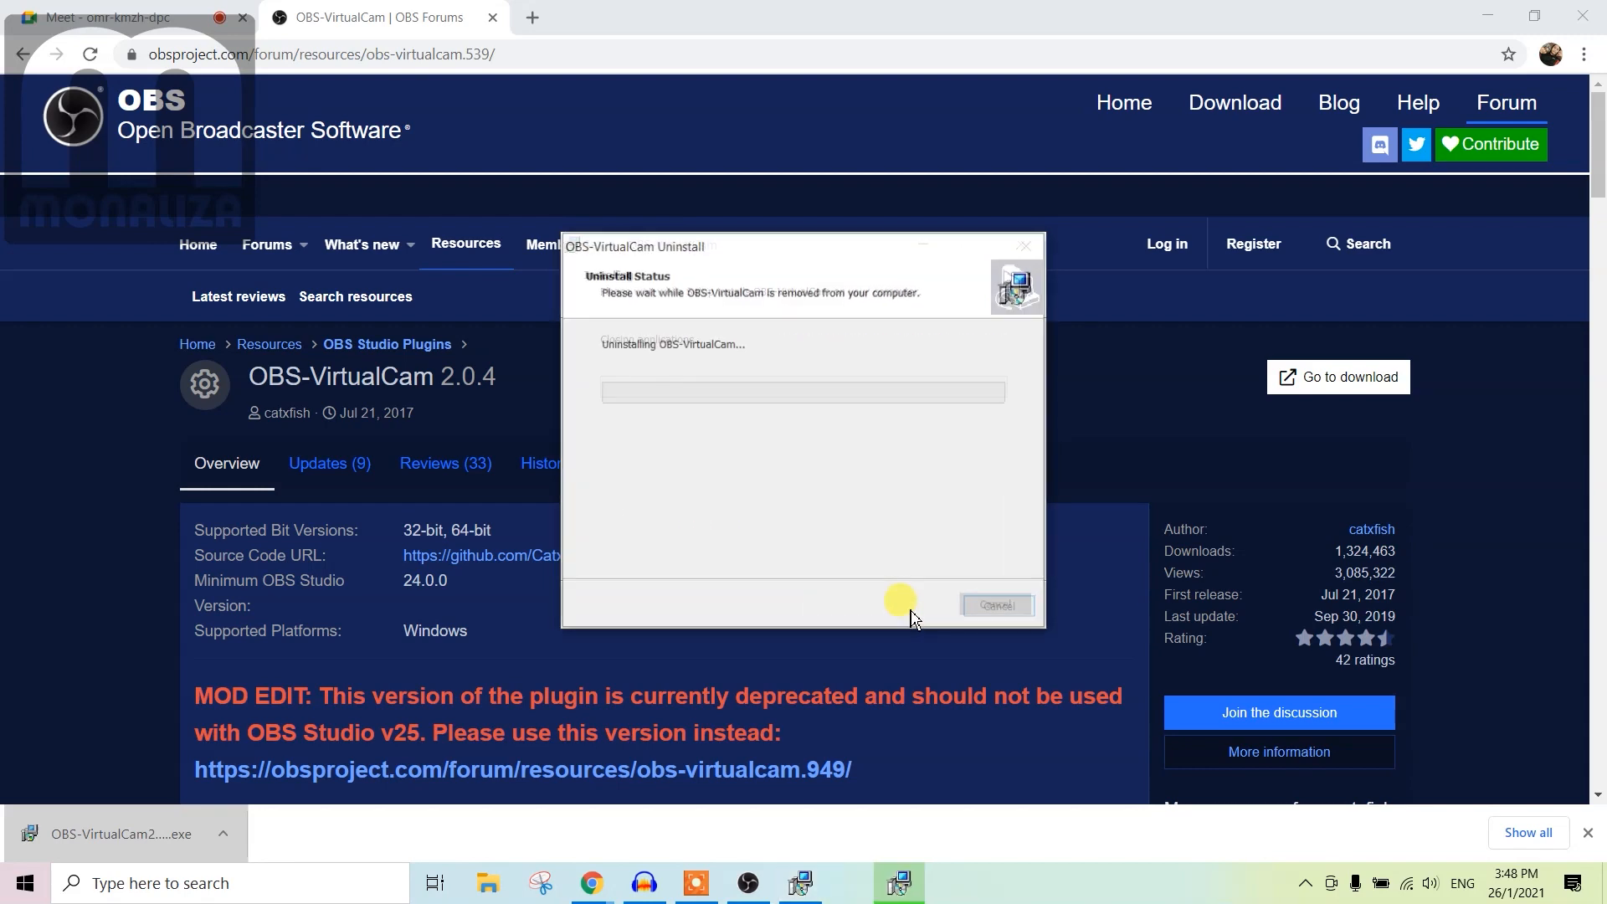
pyautogui.click(921, 520)
pyautogui.click(912, 519)
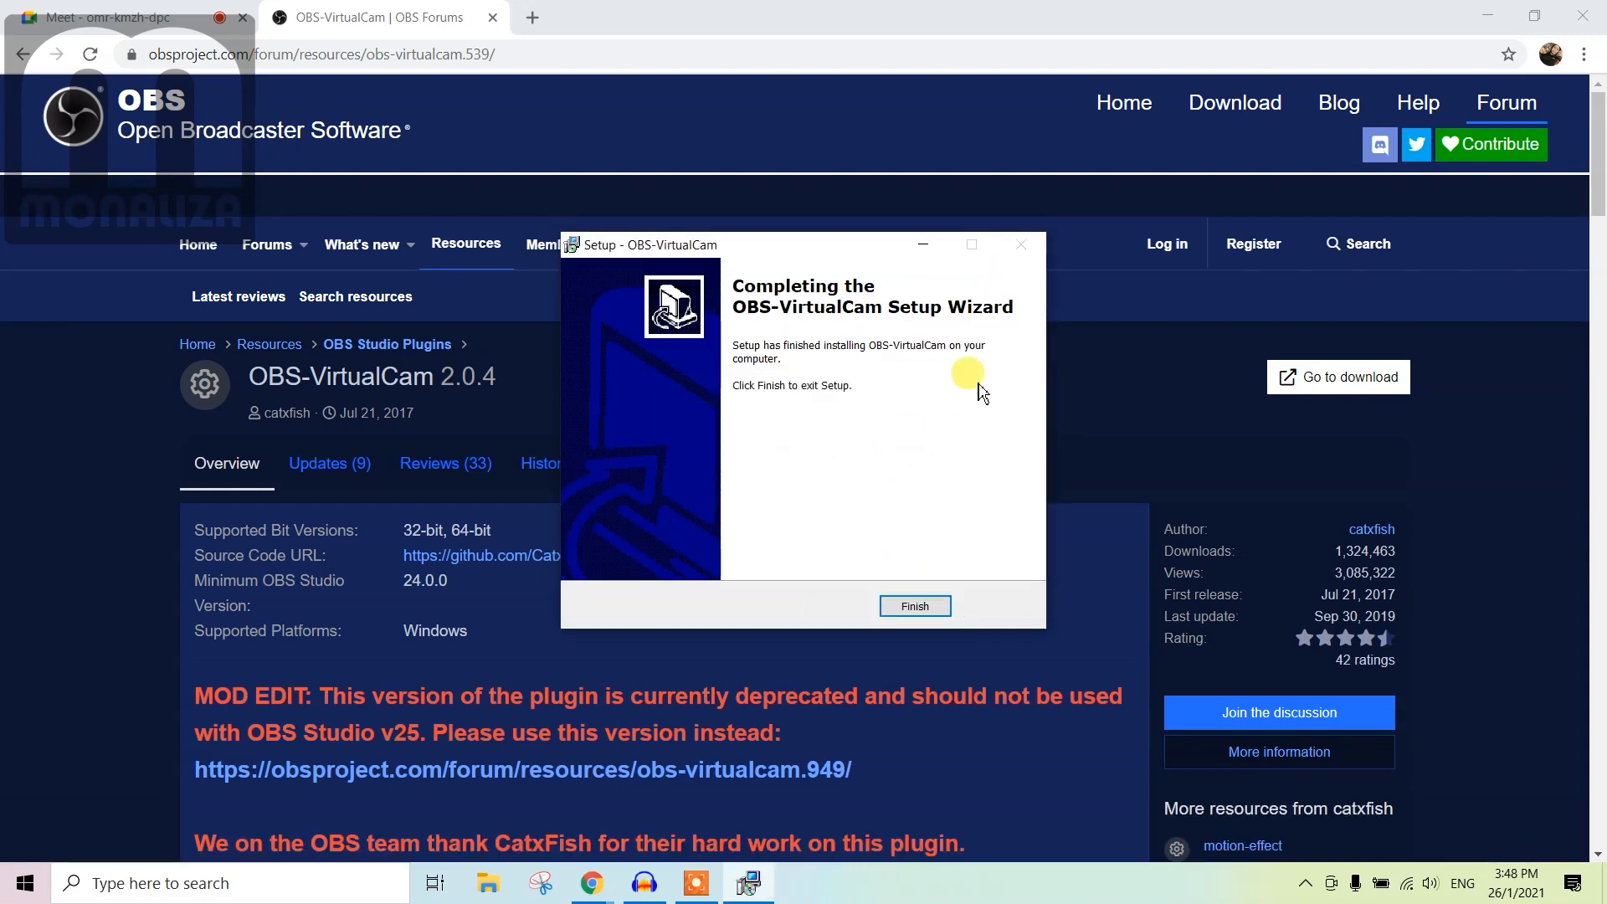
pyautogui.click(920, 612)
# Relaunch OBS Studio and bring up the Google Meet and Google Slides windows so they can be captured.
pyautogui.press('super')
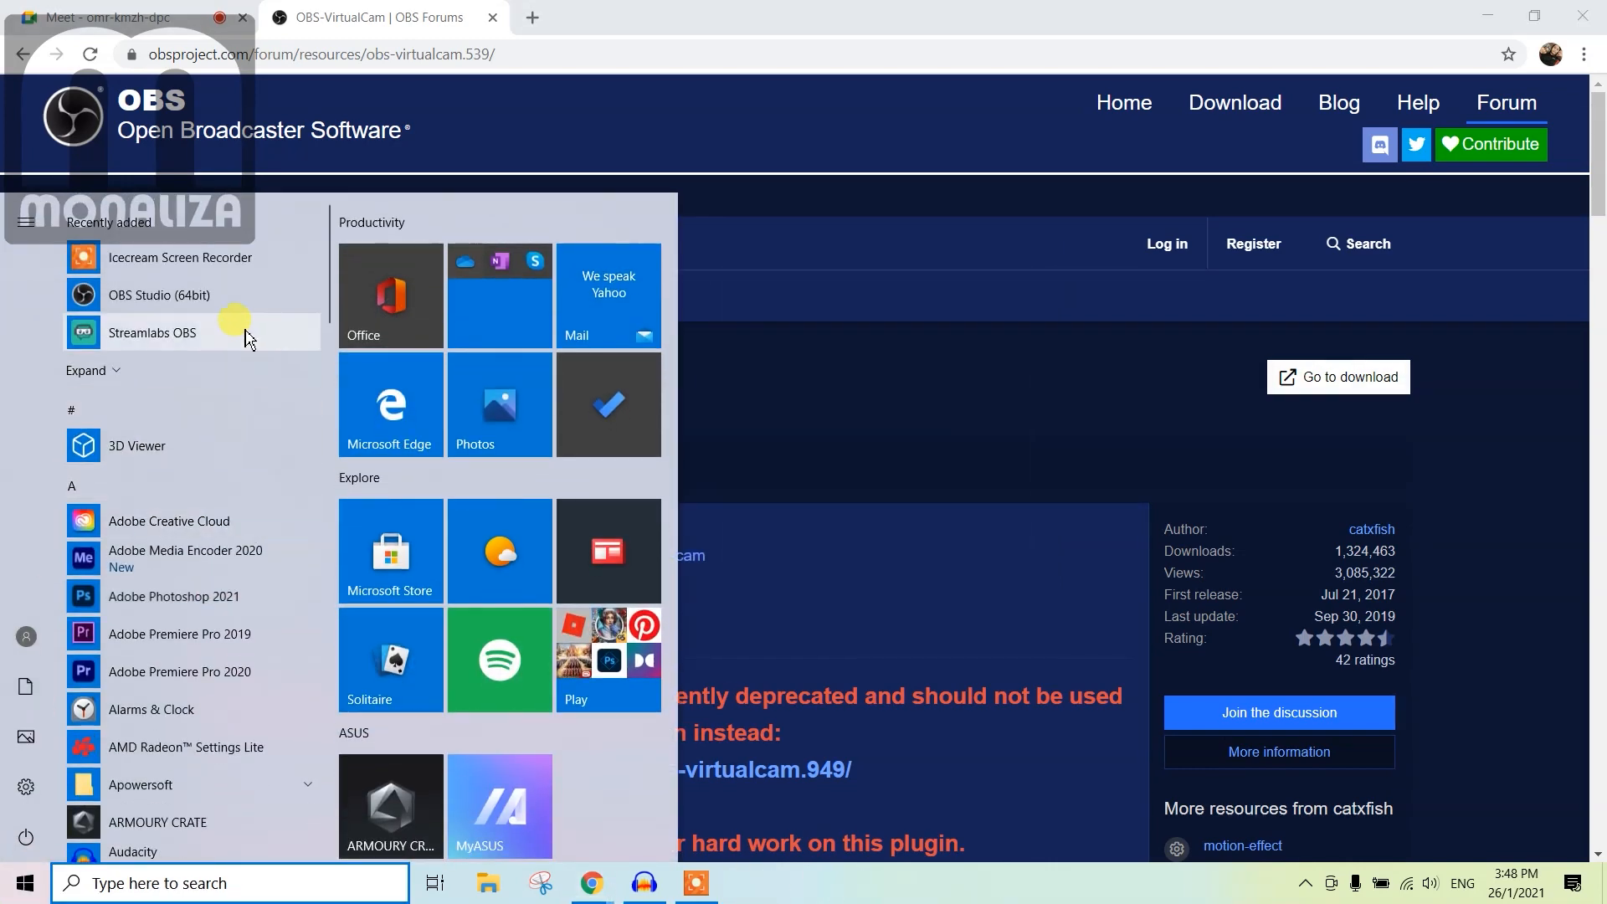
pyautogui.click(243, 327)
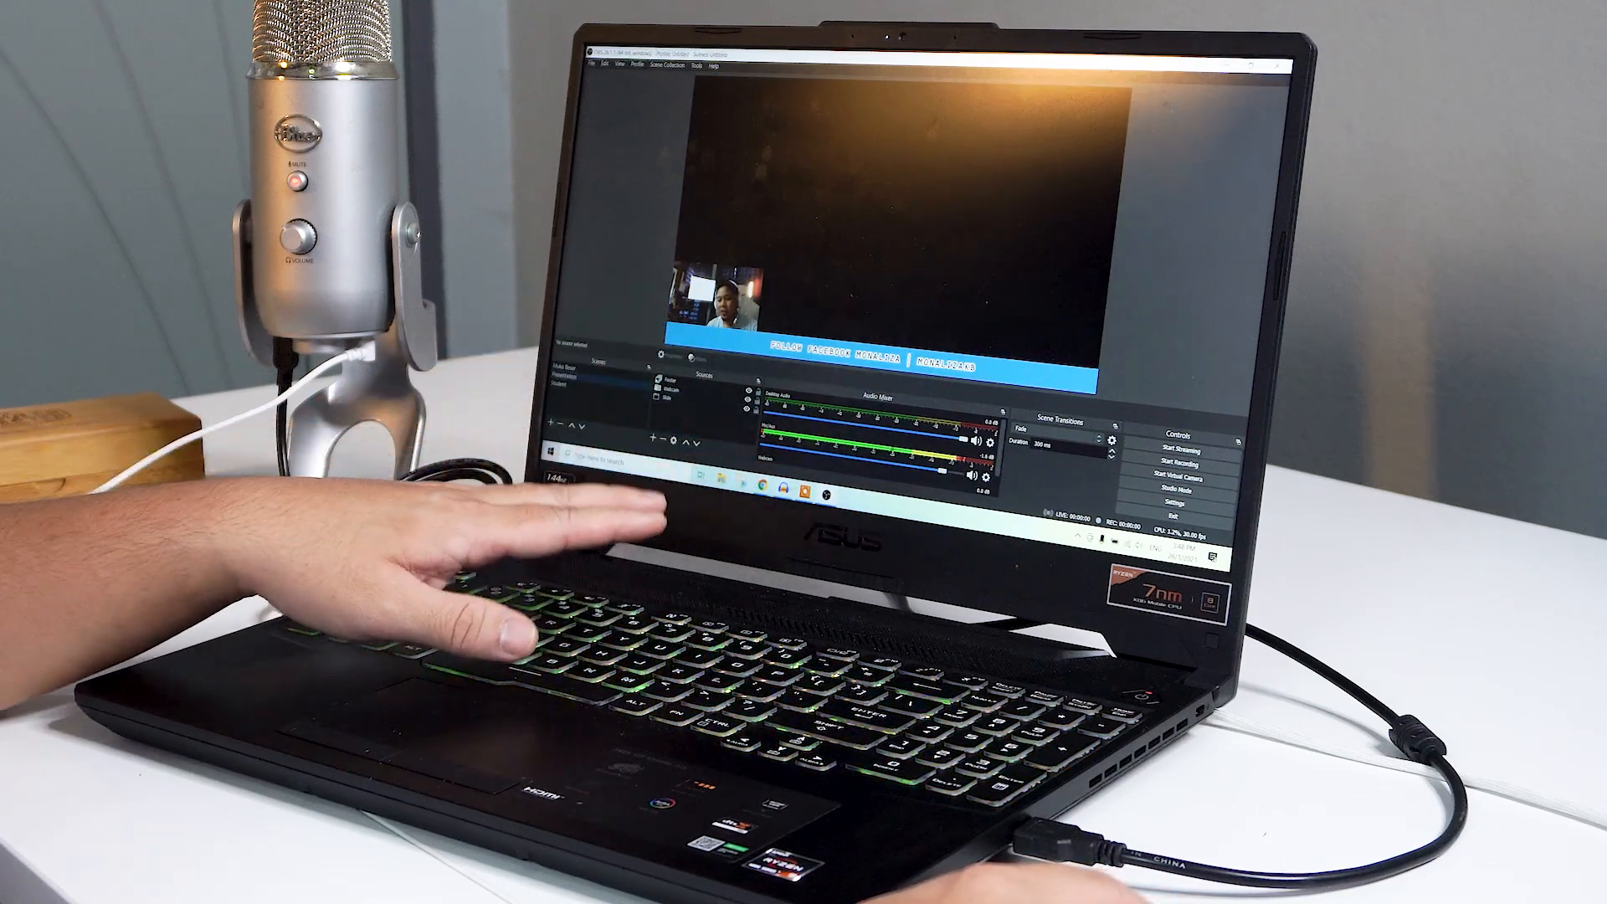
pyautogui.click(763, 485)
pyautogui.click(805, 433)
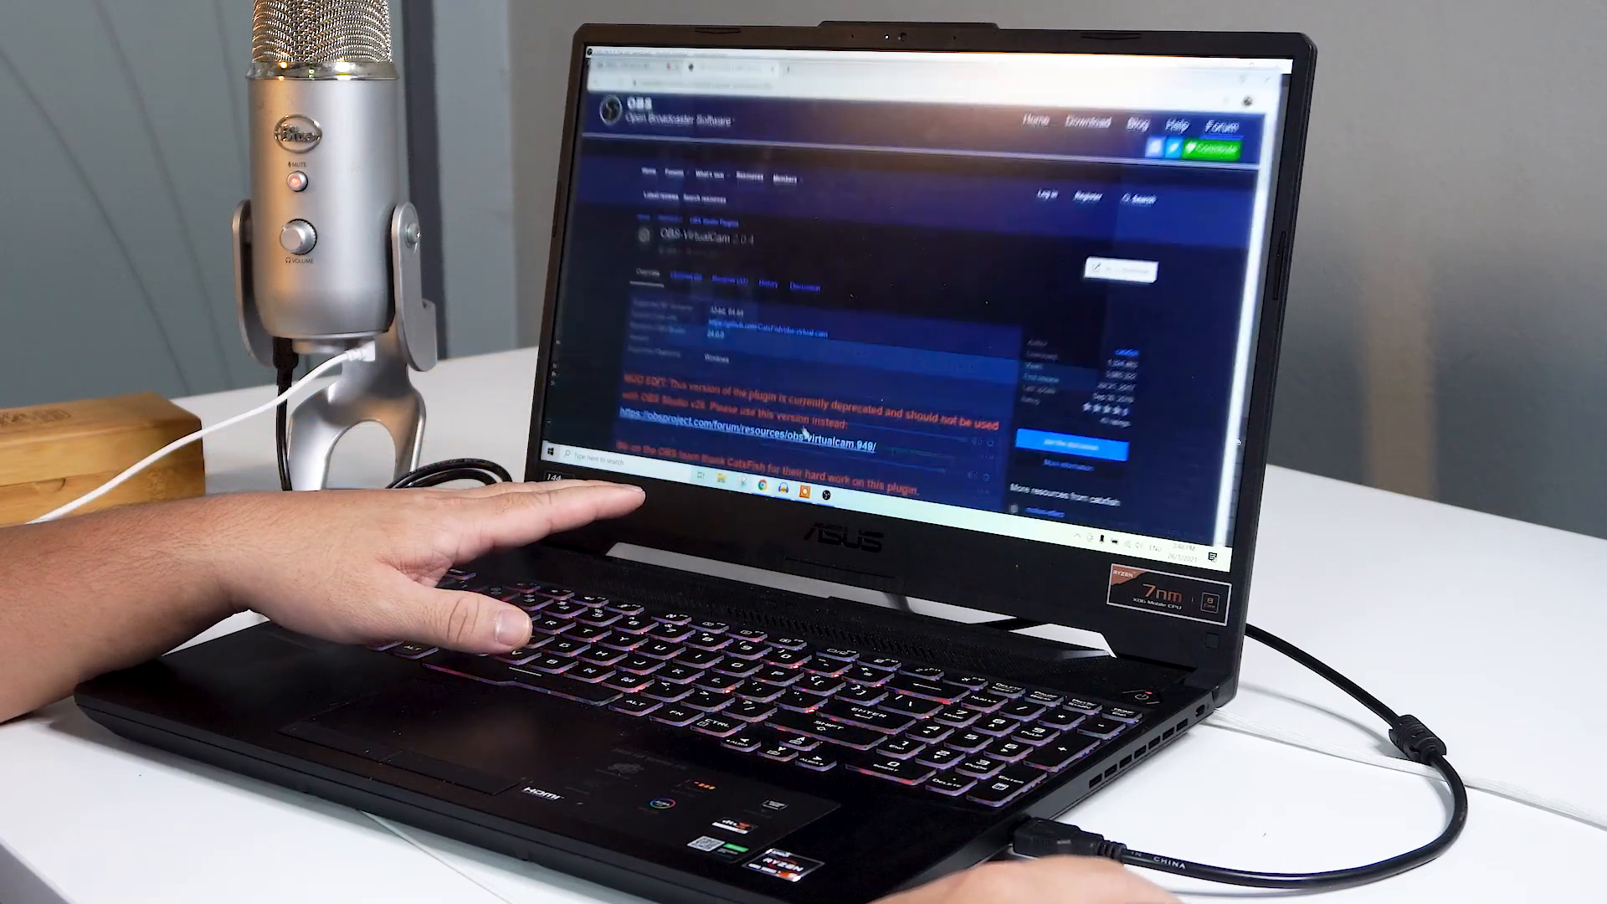
pyautogui.hotkey('ctrl', 'Tab')
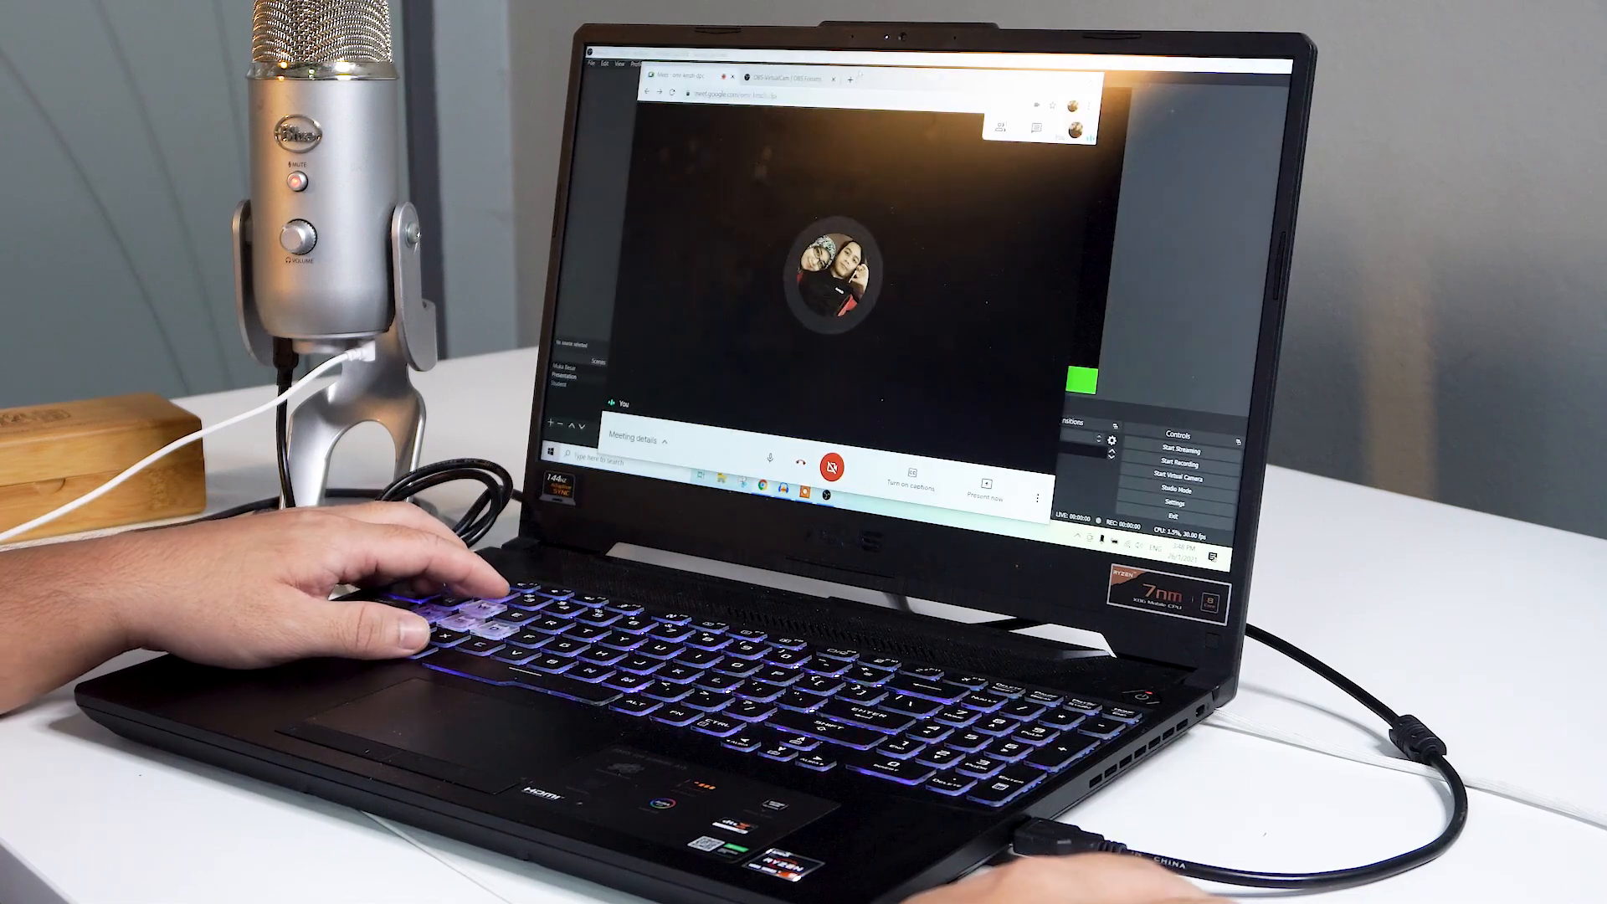
pyautogui.hotkey('alt', 'Tab')
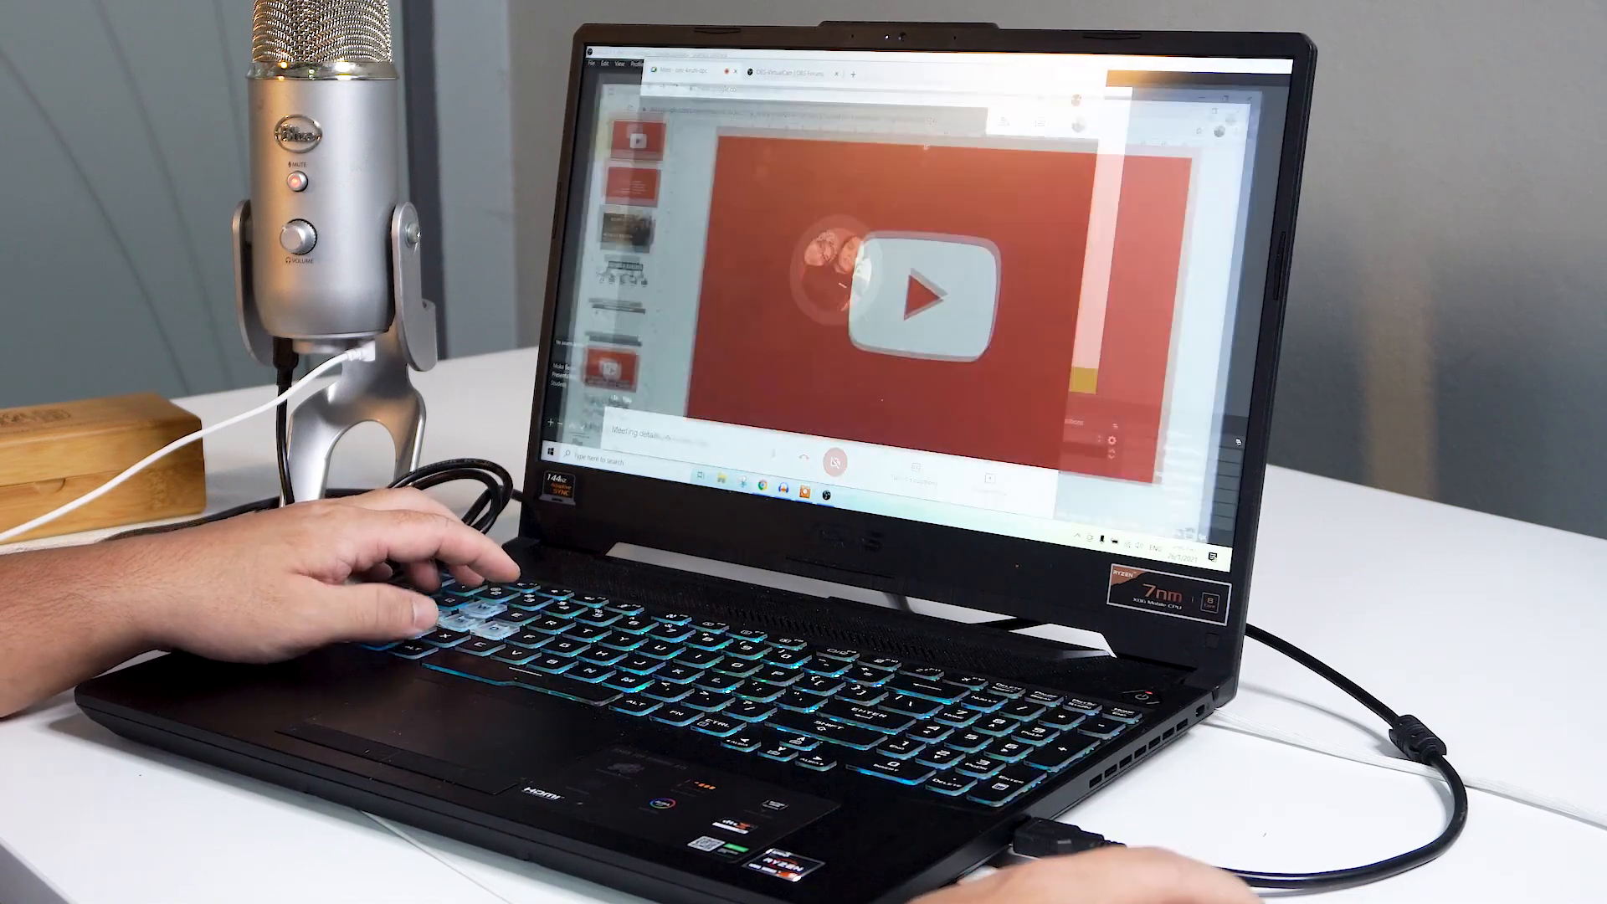
pyautogui.hotkey('alt', 'Tab')
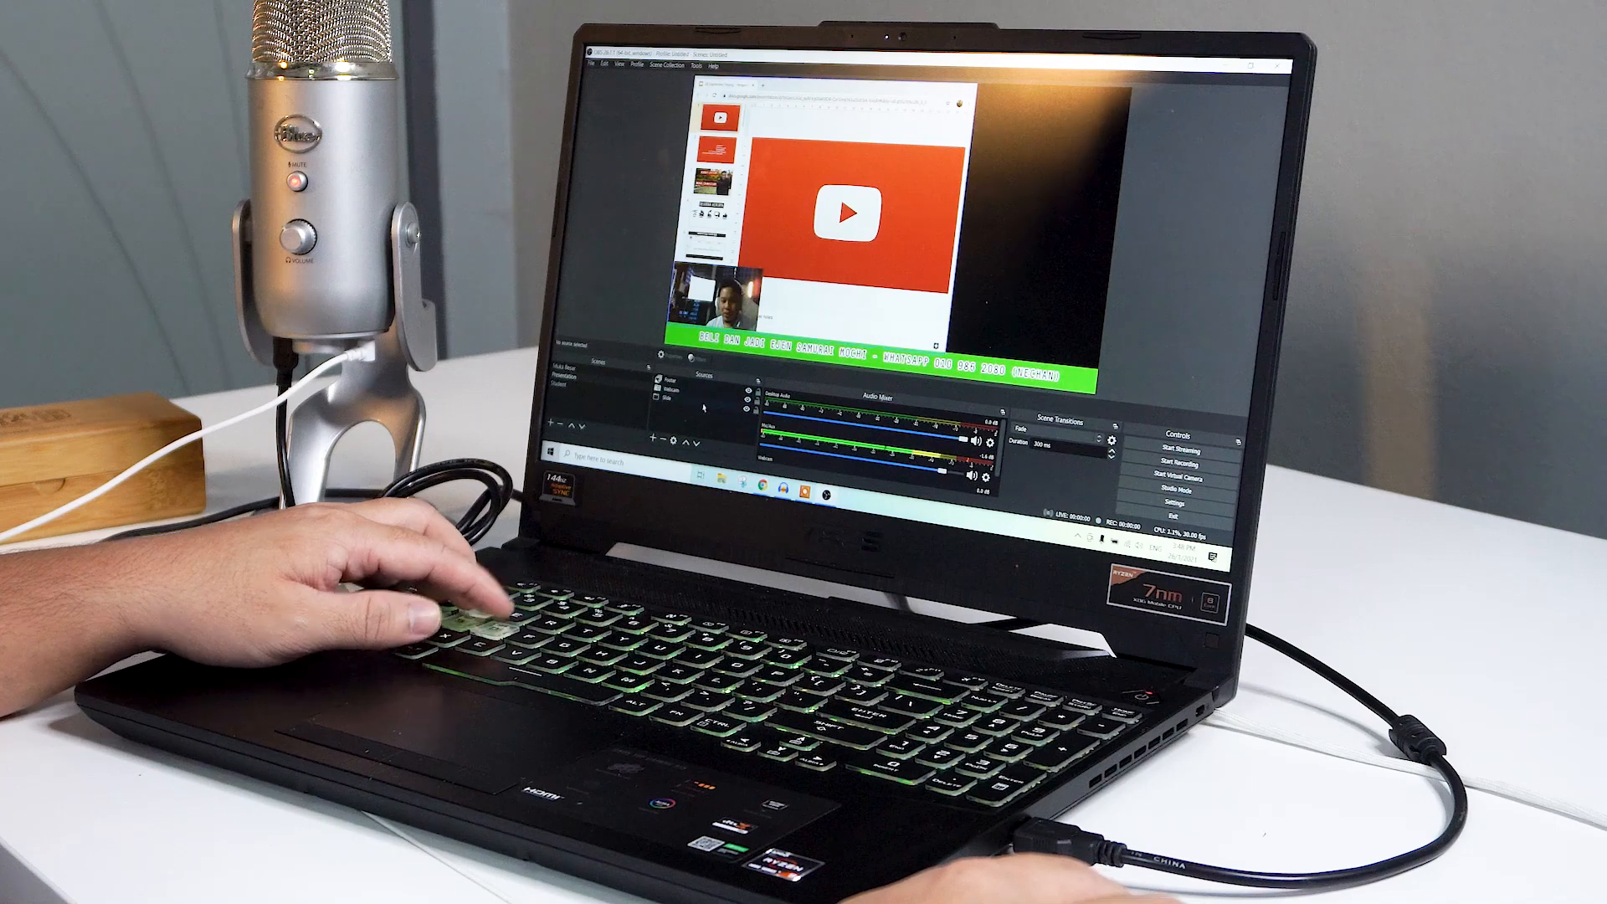
# Reconnect the Slide source to the Google Slides window and the Student scene's Google Meet source to the Meet window.
pyautogui.doubleClick(667, 398)
pyautogui.click(973, 434)
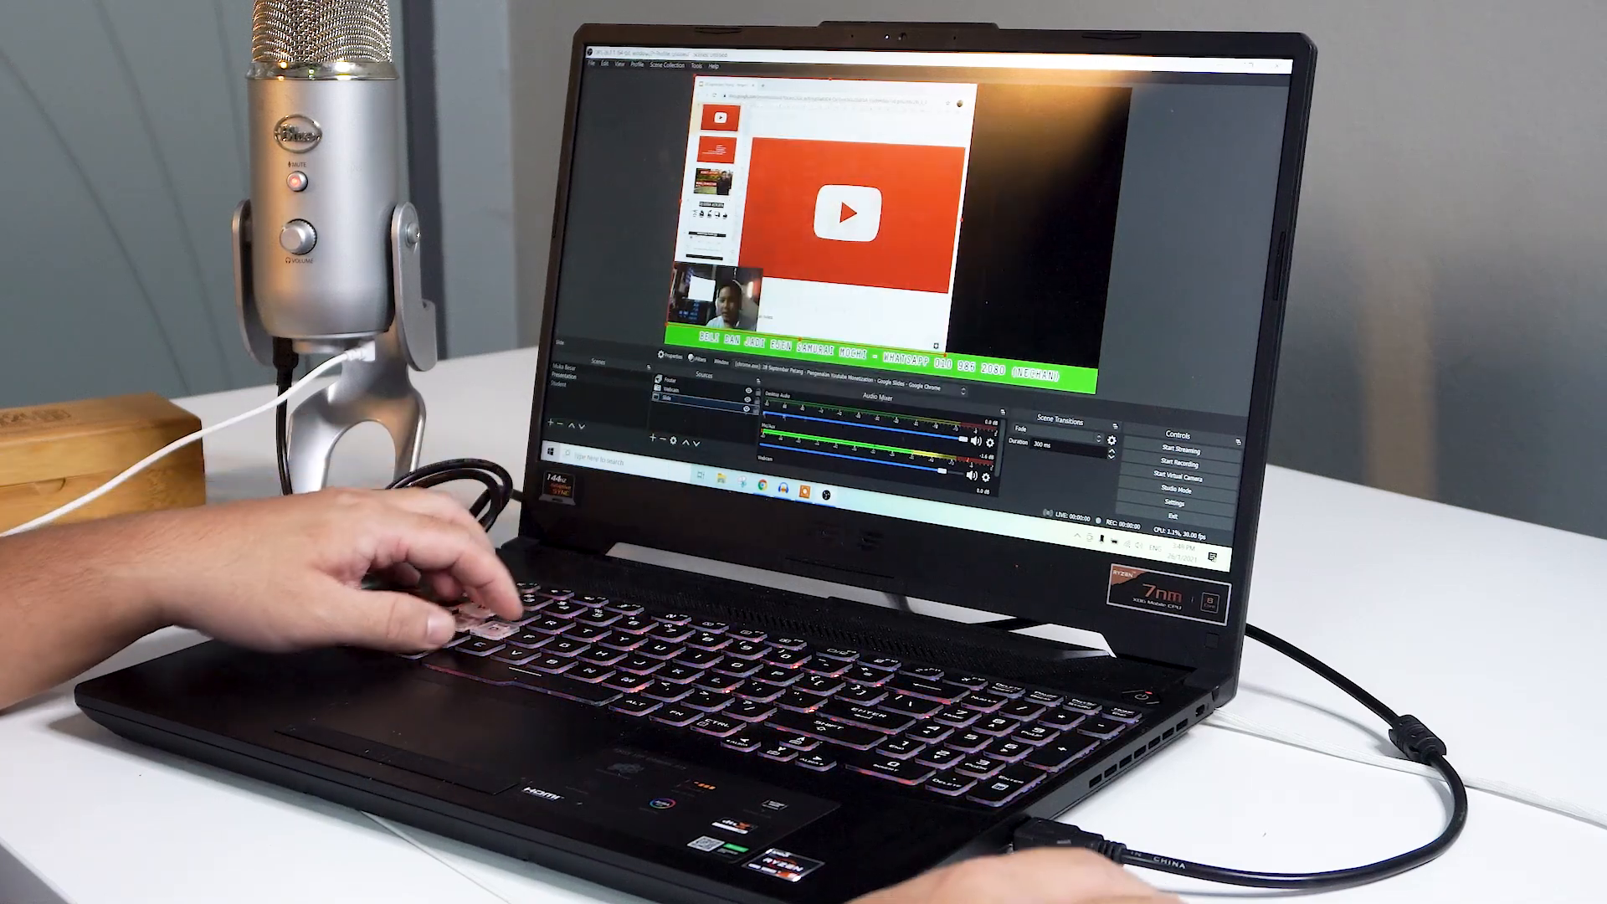
pyautogui.click(566, 367)
pyautogui.press('d')
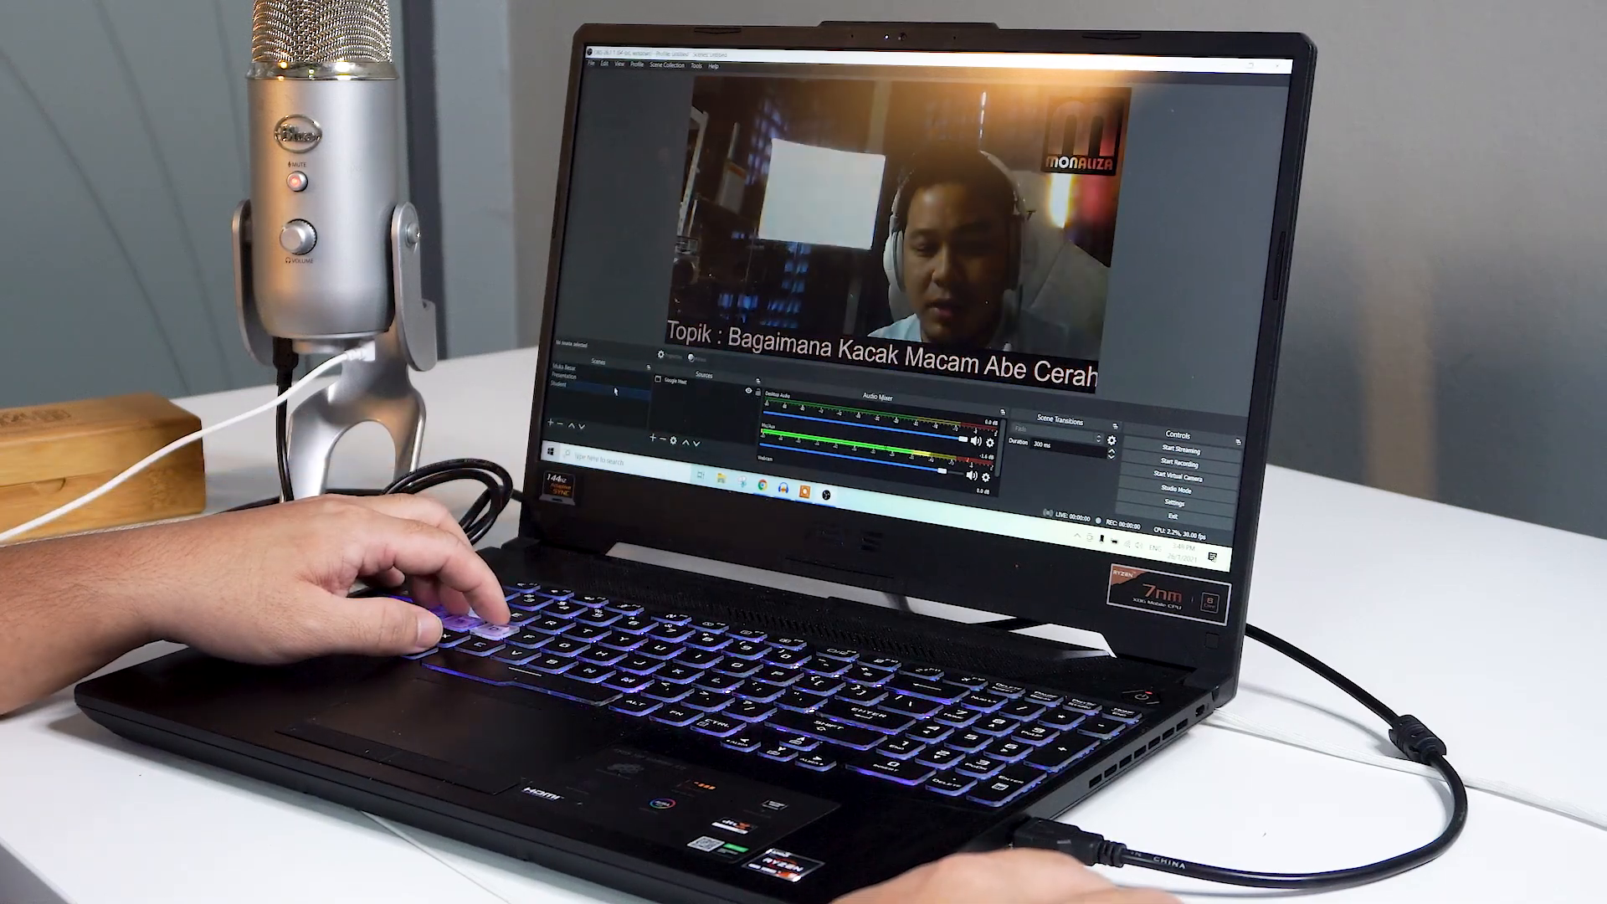
pyautogui.doubleClick(675, 381)
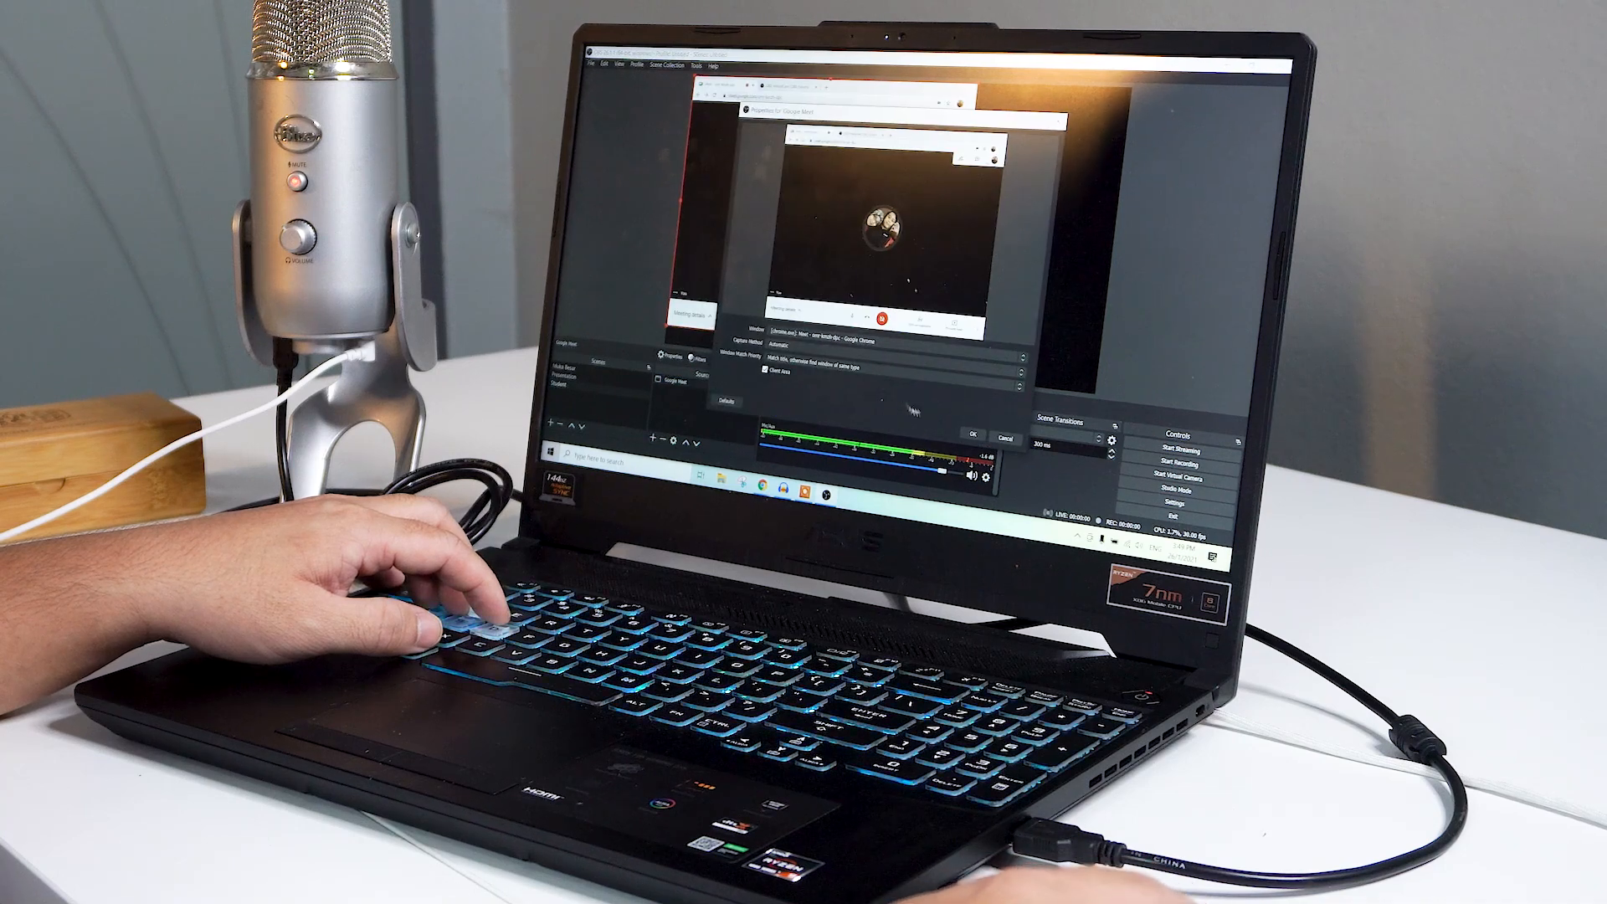
pyautogui.click(974, 435)
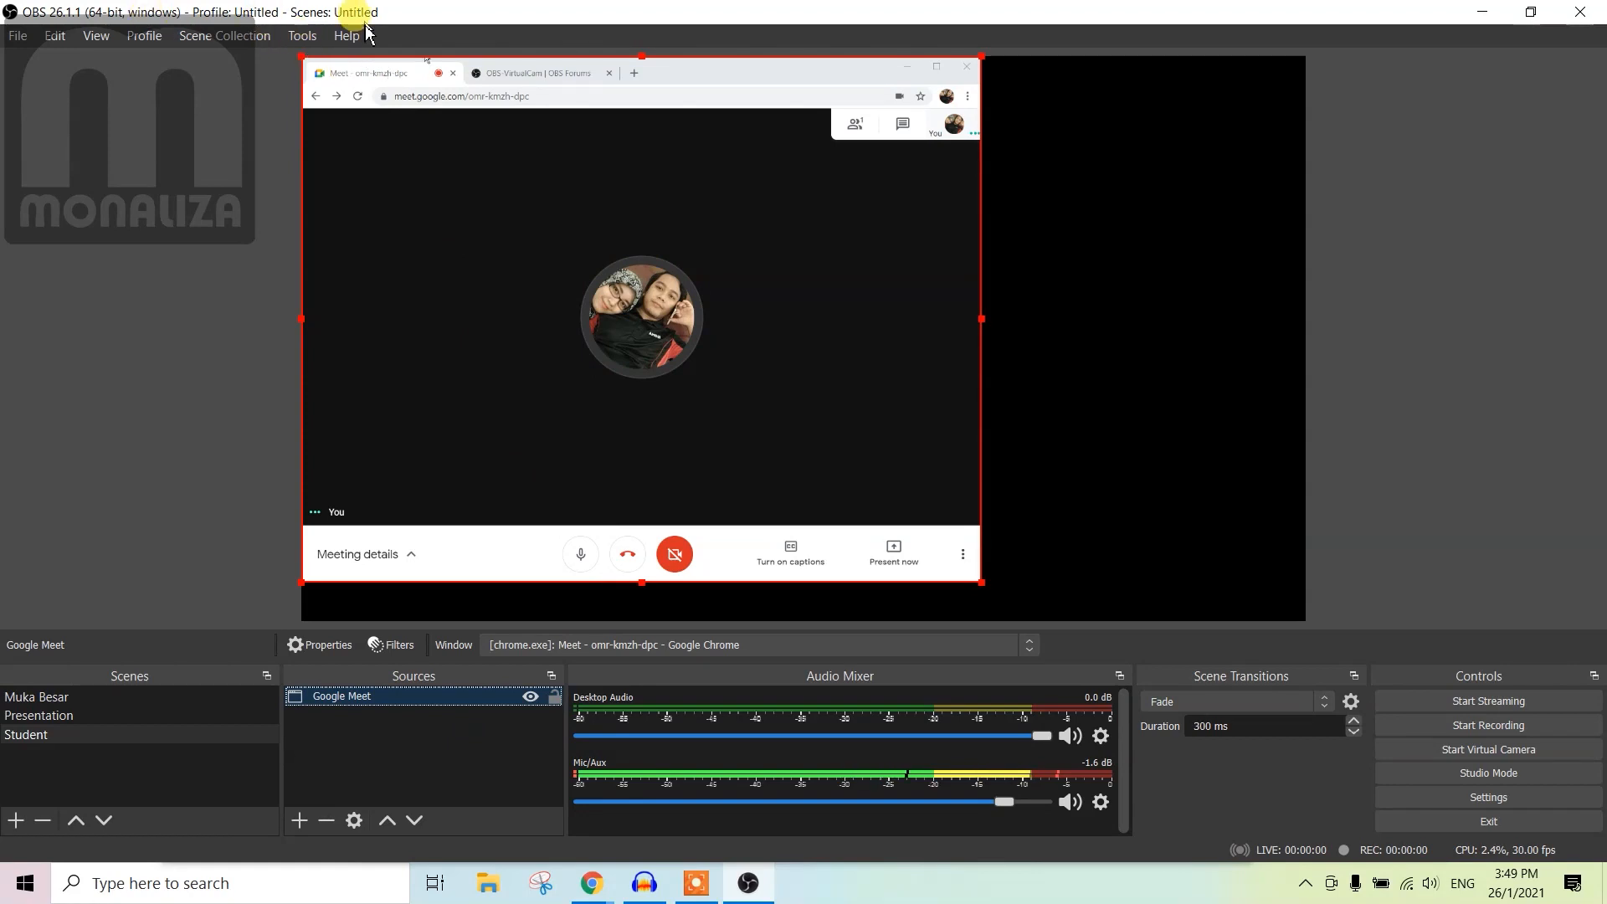
# Start the VirtualCam output to OBS-Camera with AutoStart enabled, and start the built-in virtual camera as well.
pyautogui.click(301, 35)
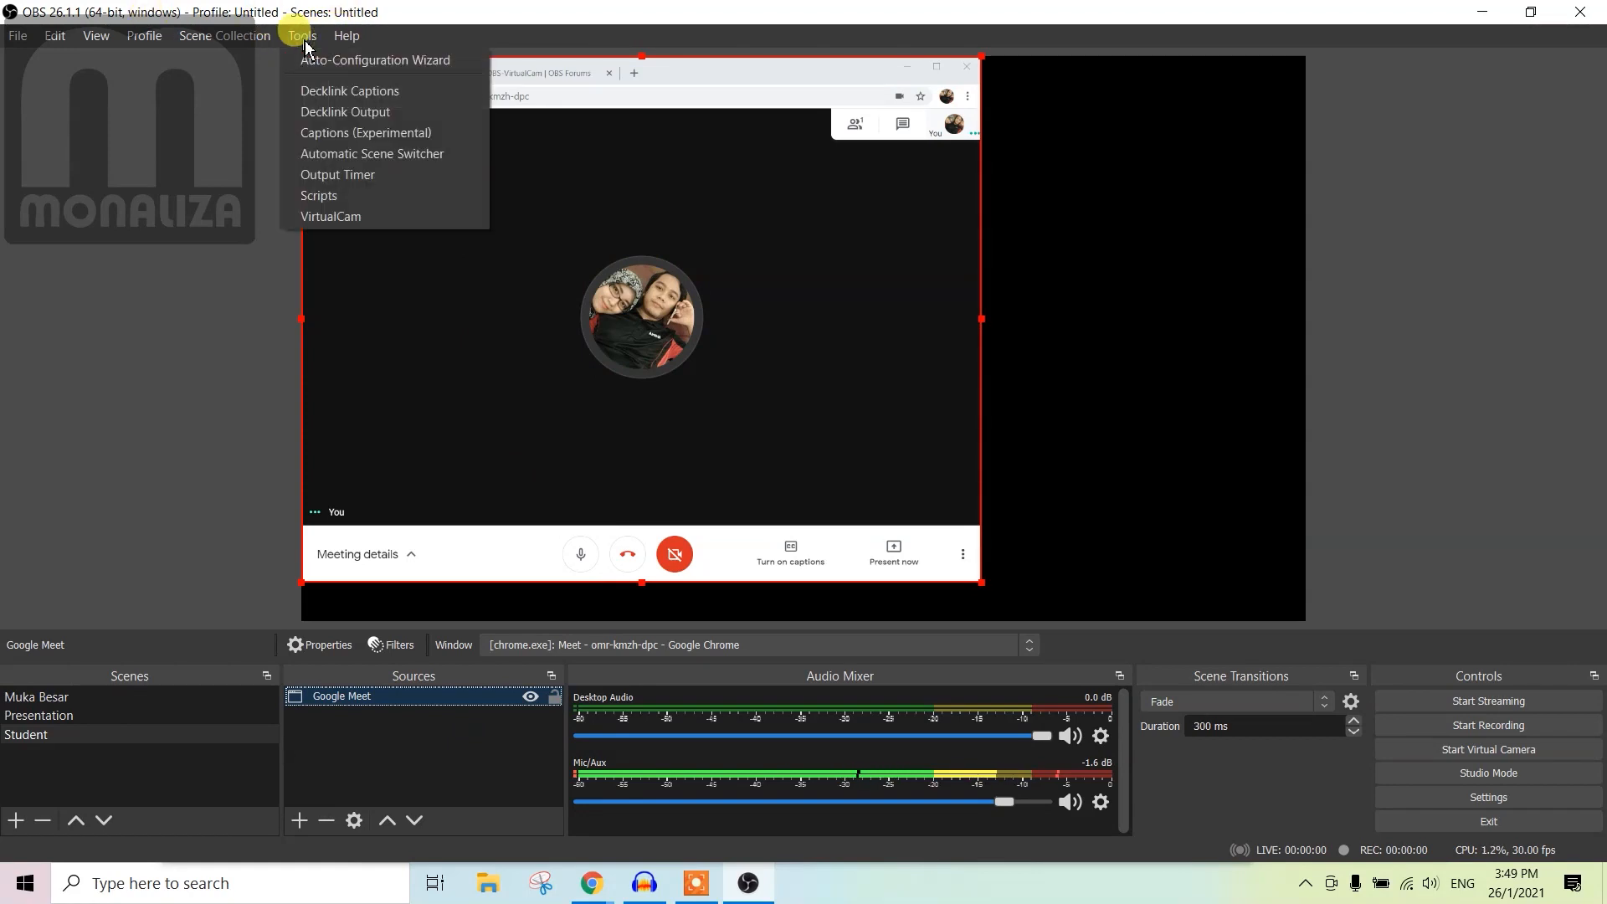
pyautogui.click(331, 216)
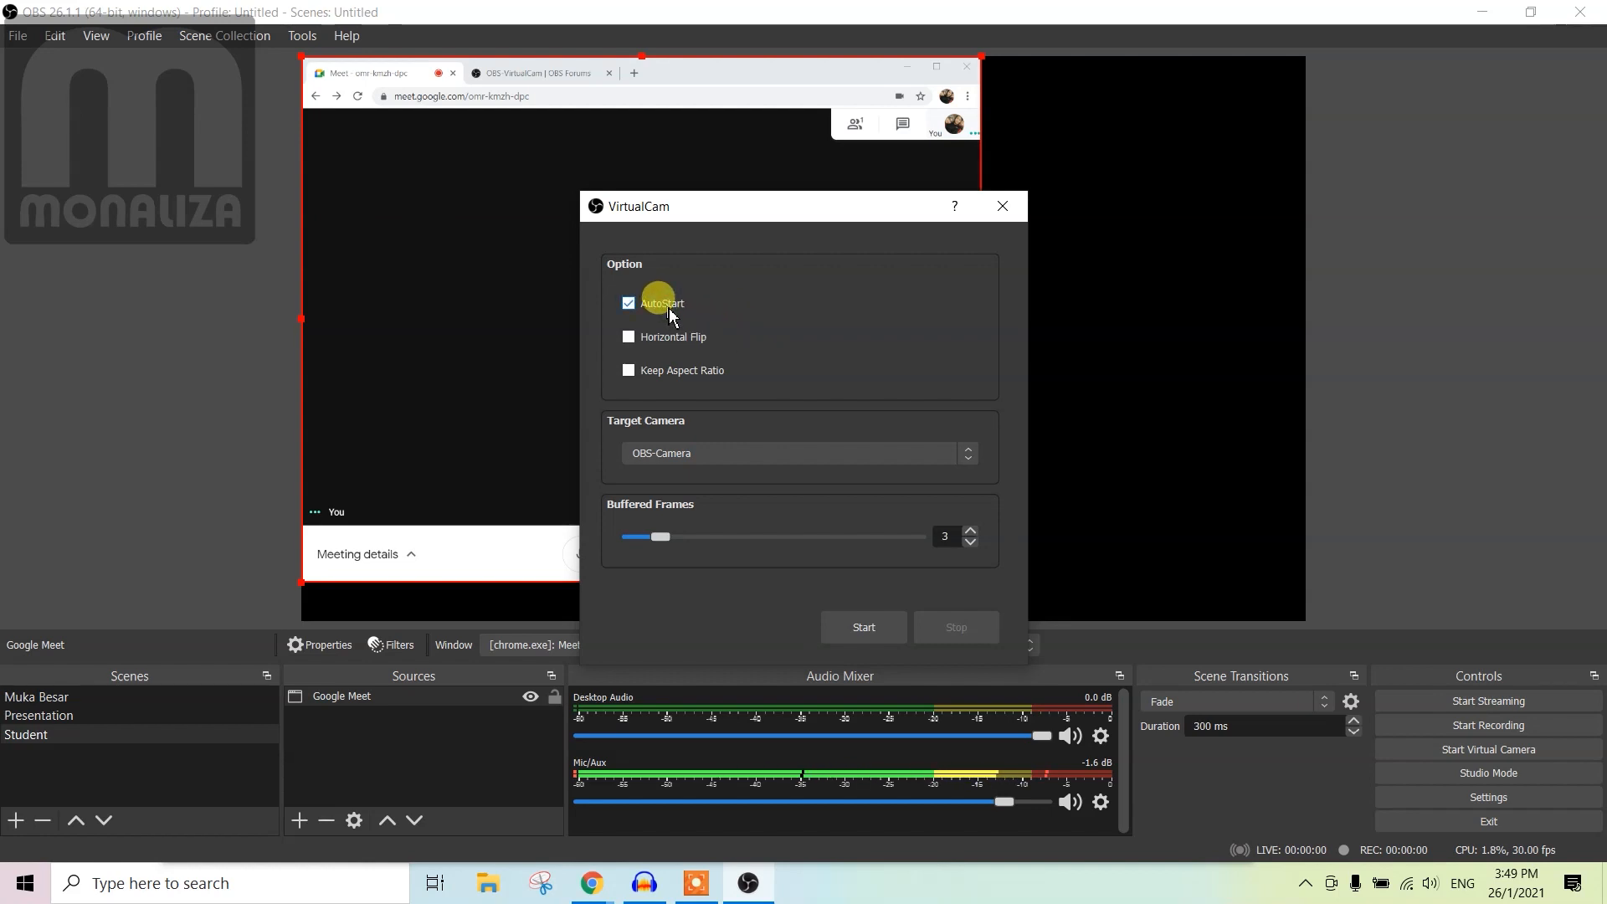
pyautogui.click(864, 628)
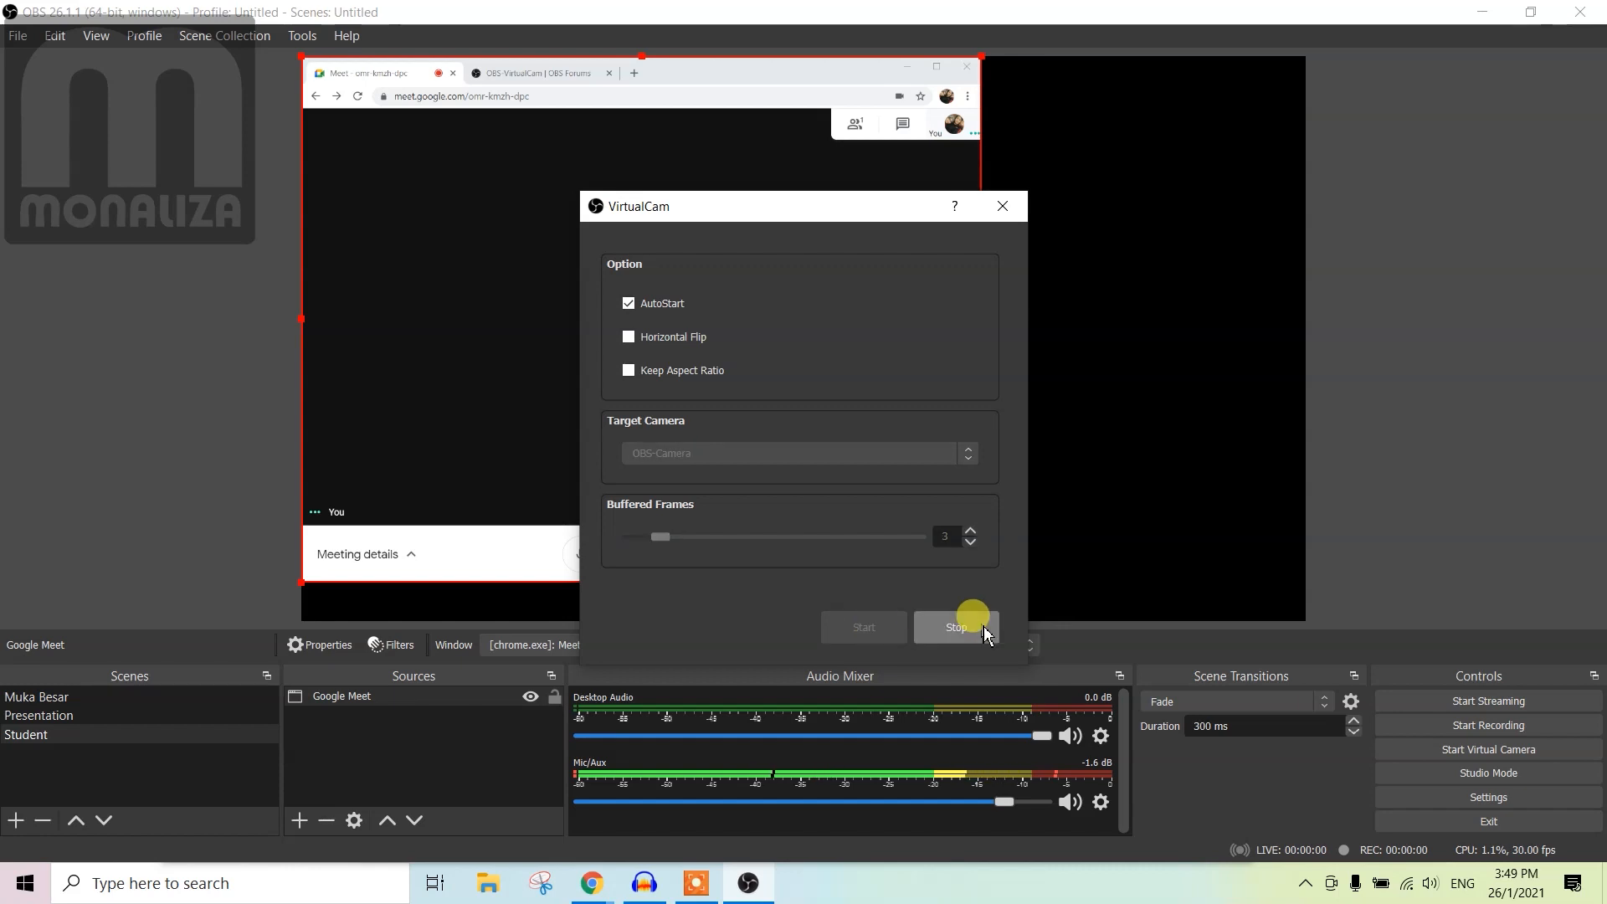
pyautogui.click(1018, 214)
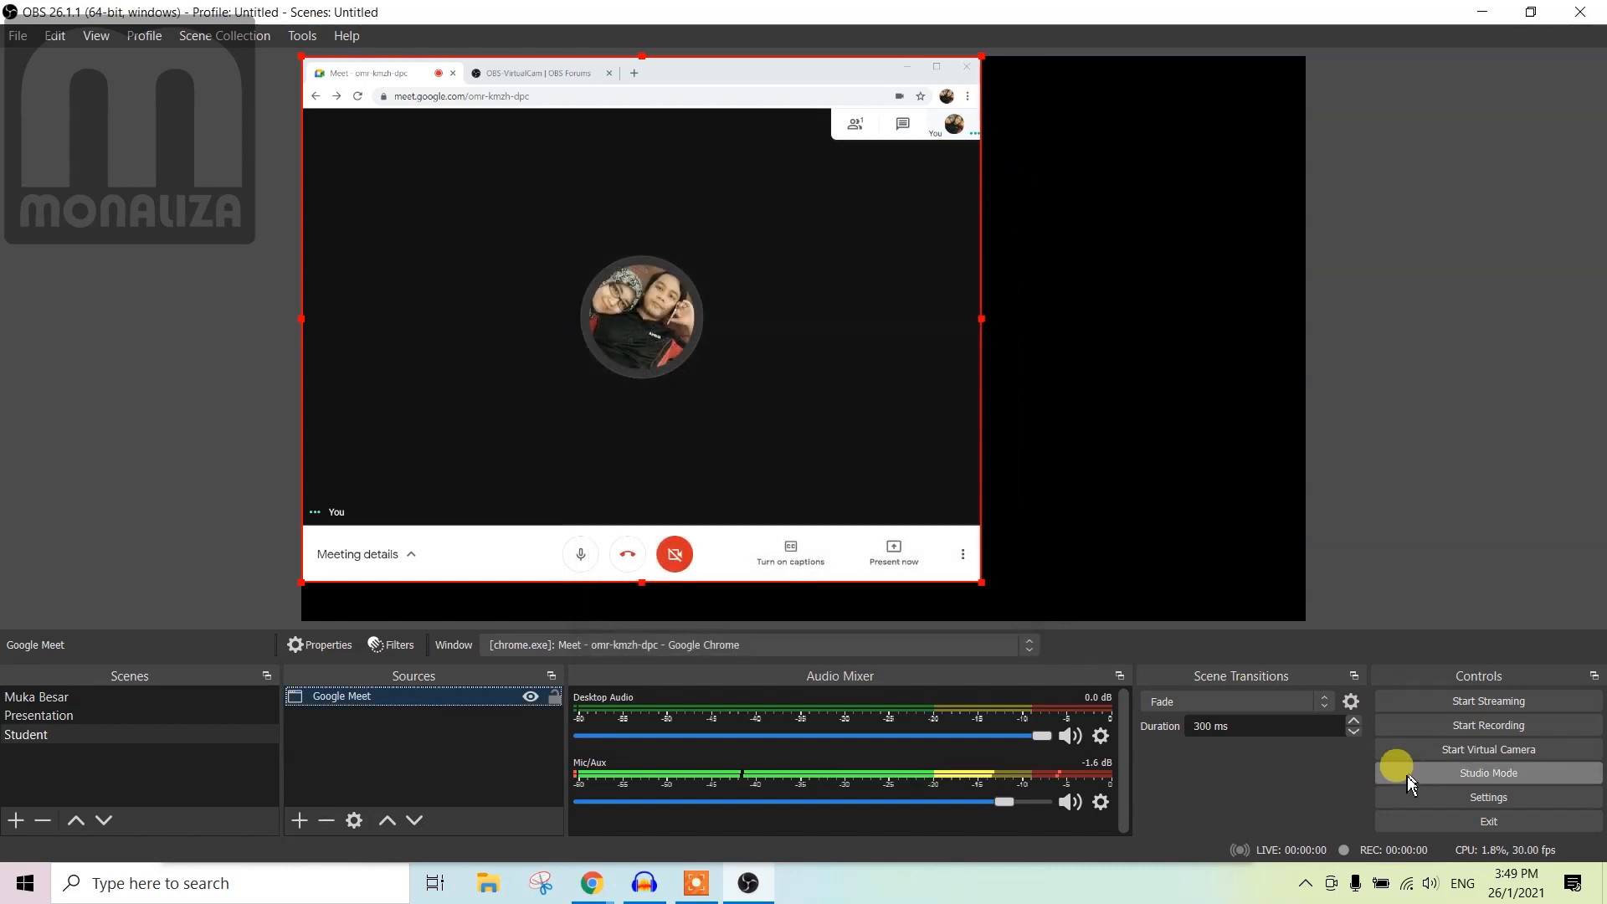
pyautogui.click(1461, 750)
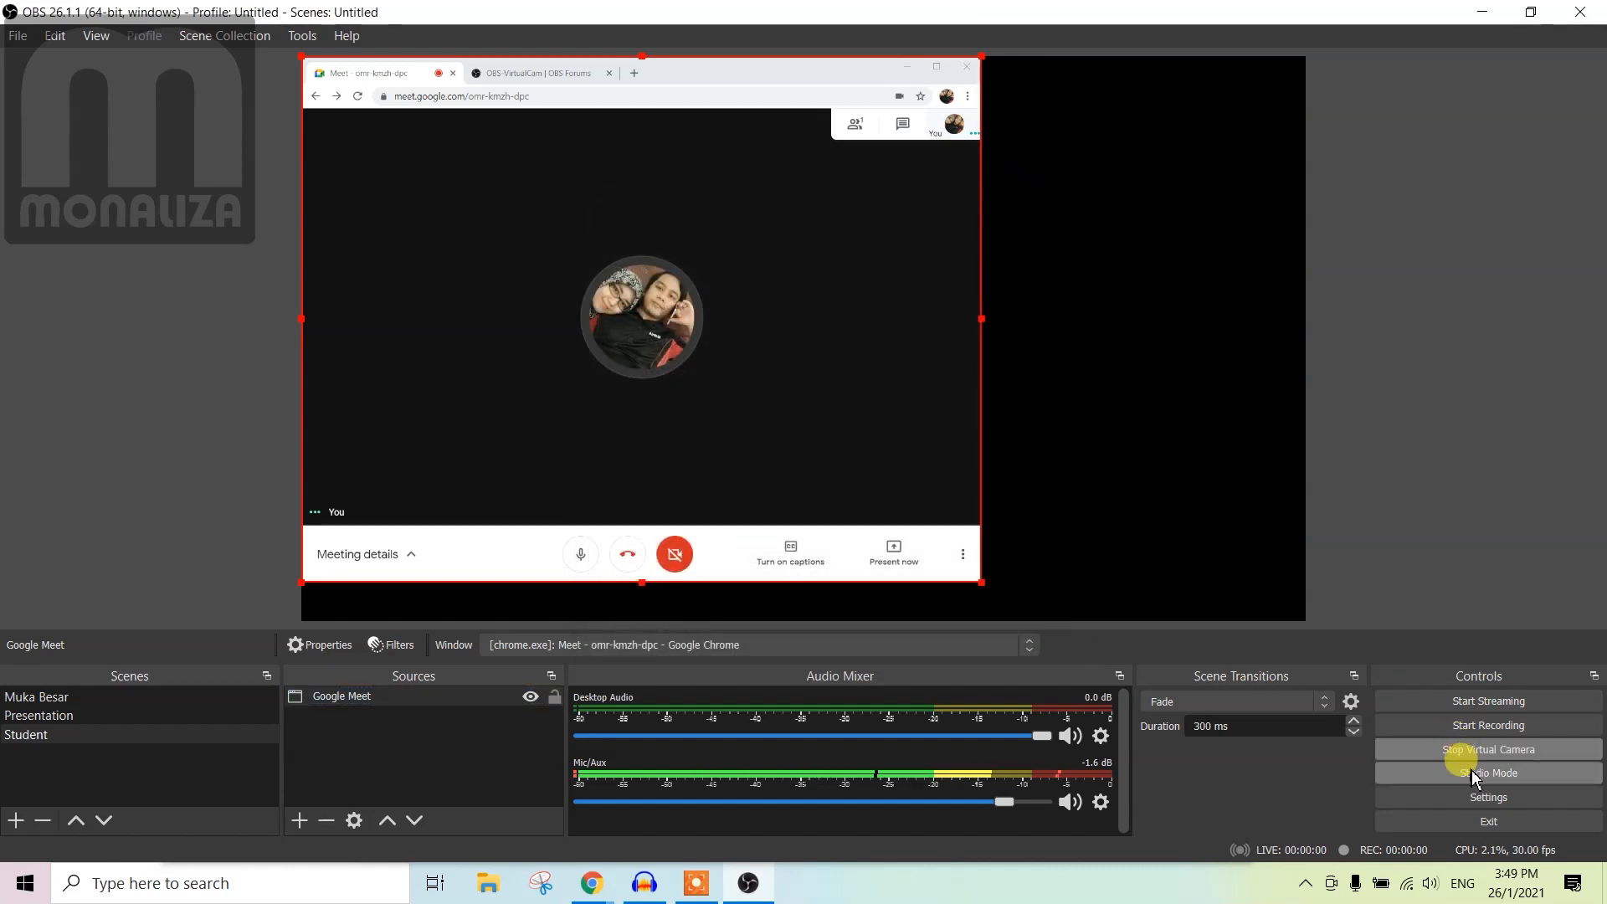
# Switch to the Google Meet call and set its camera to OBS Virtual Camera in the video settings.
pyautogui.hotkey('alt', 'Tab')
pyautogui.click(737, 459)
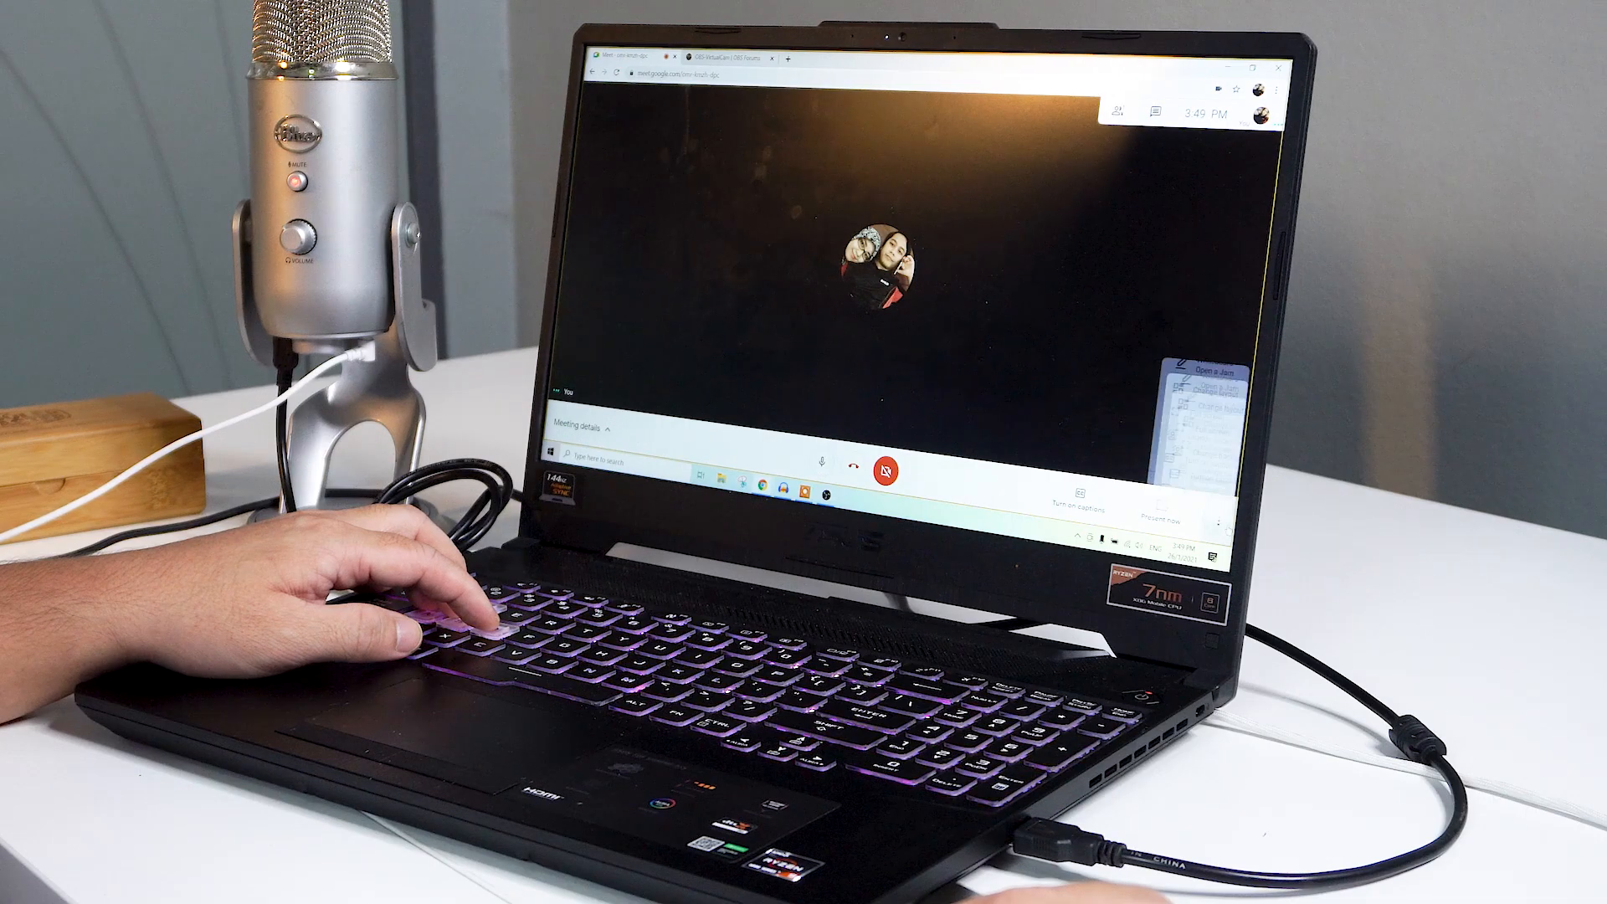
pyautogui.click(1575, 818)
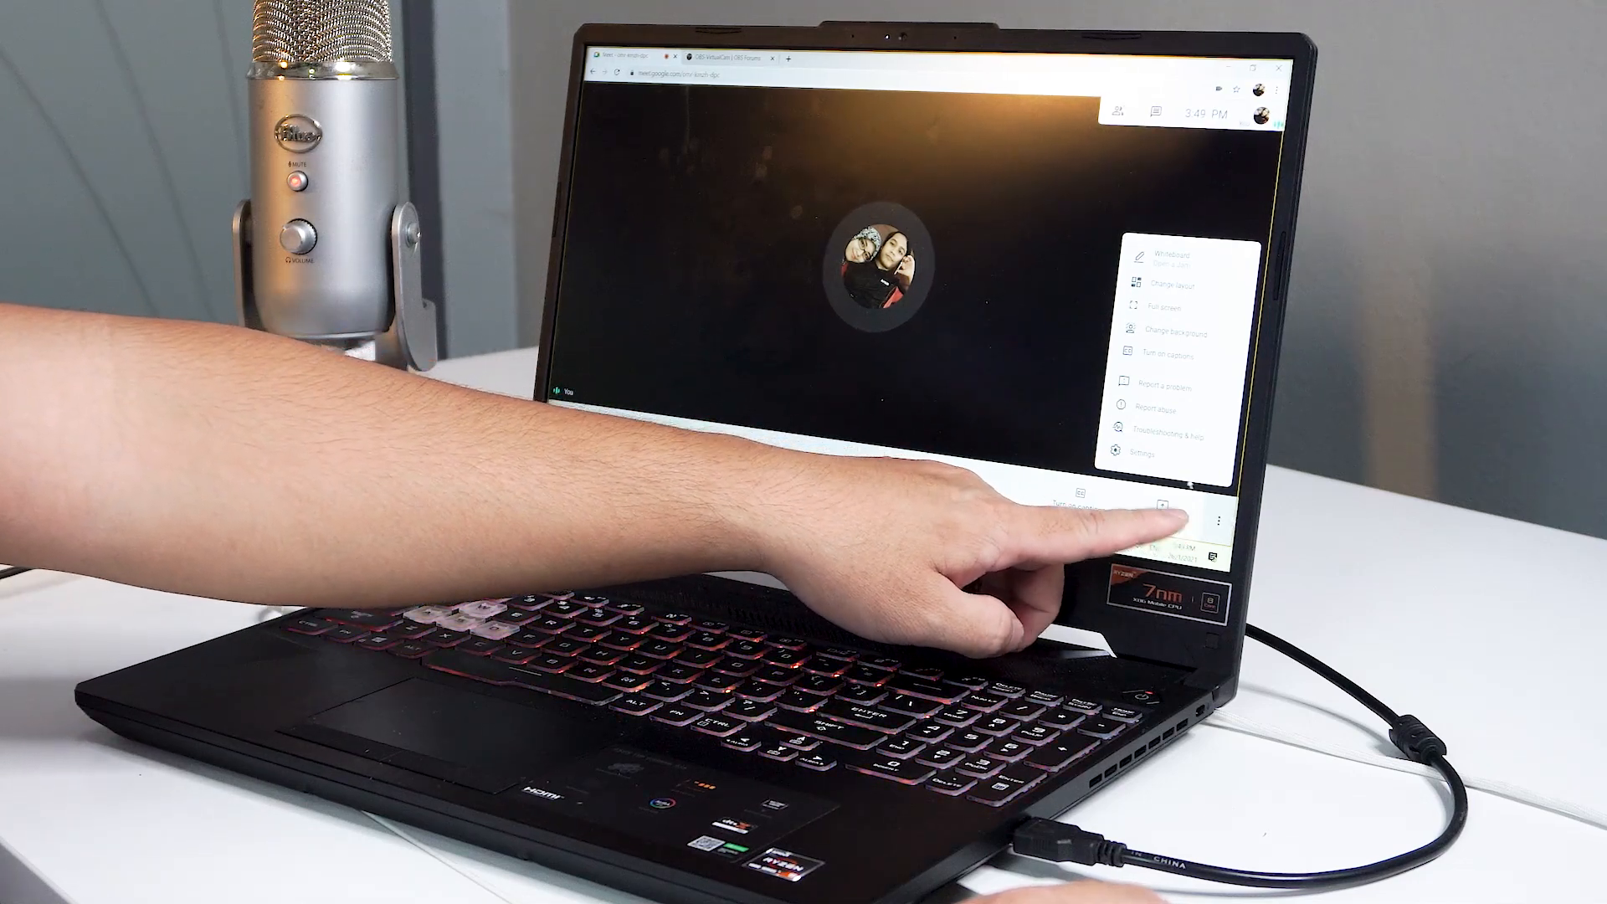
pyautogui.click(1146, 453)
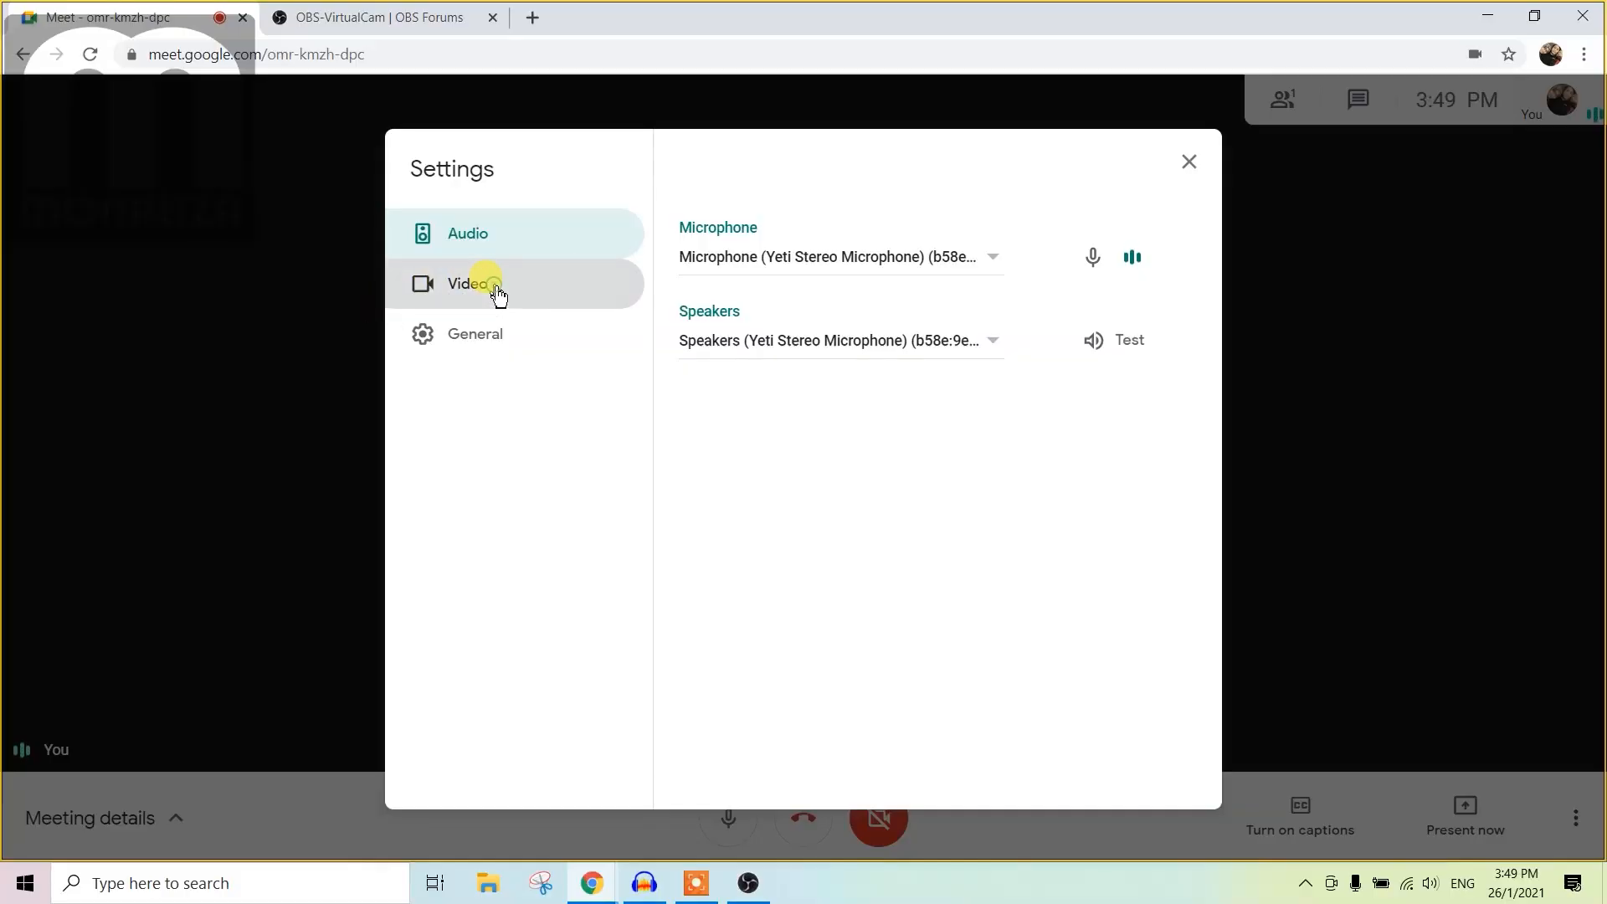
pyautogui.click(499, 294)
pyautogui.click(835, 258)
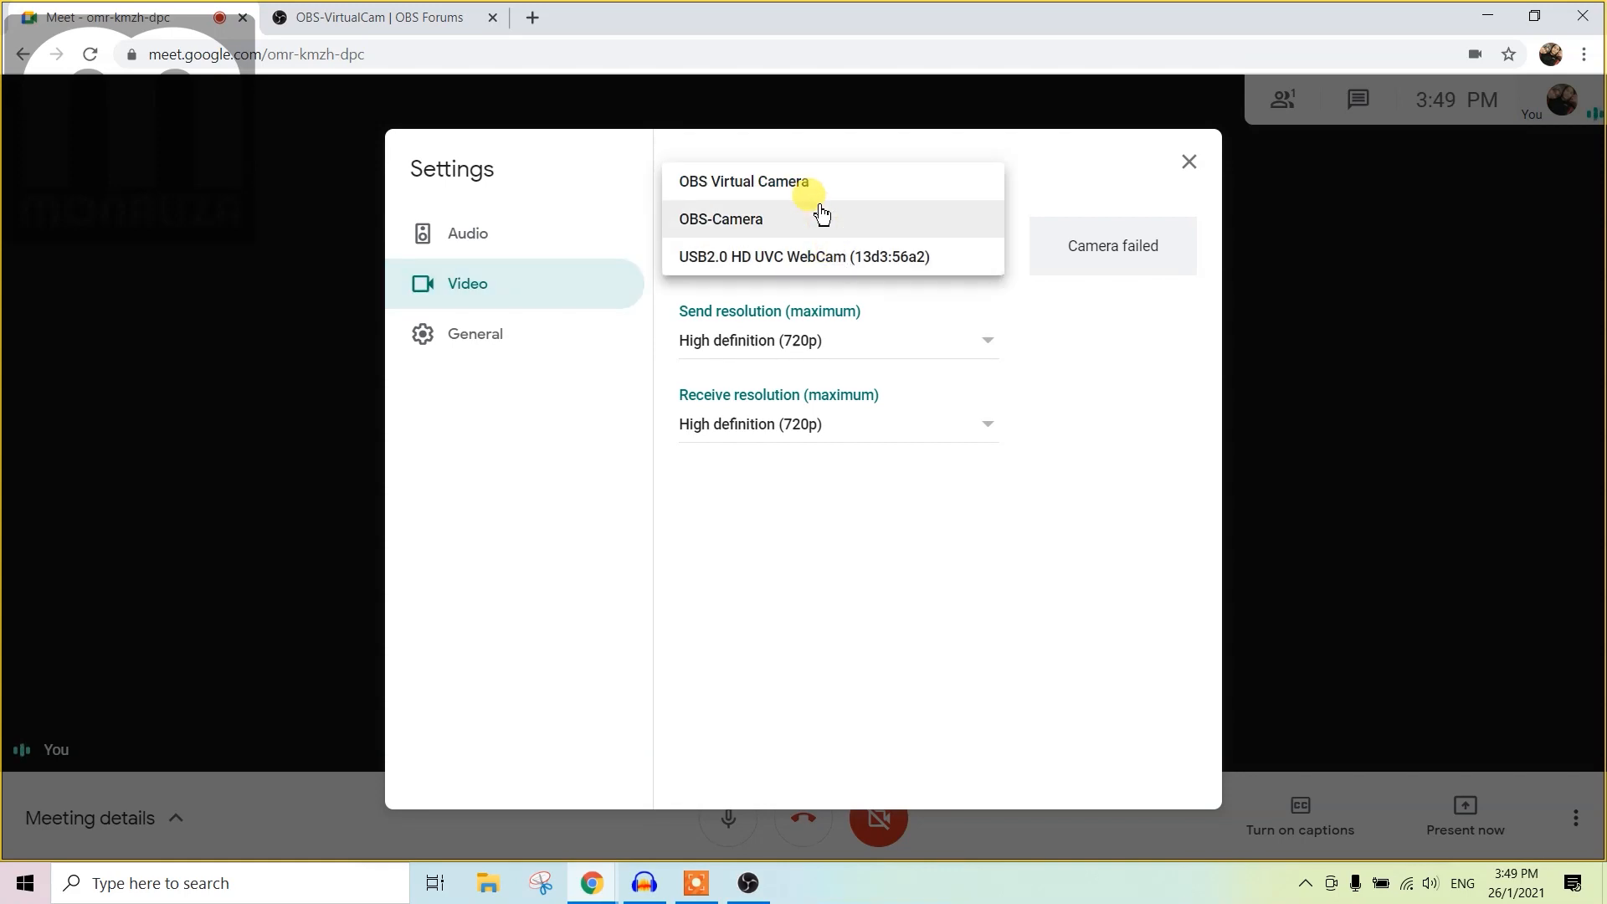
pyautogui.click(805, 181)
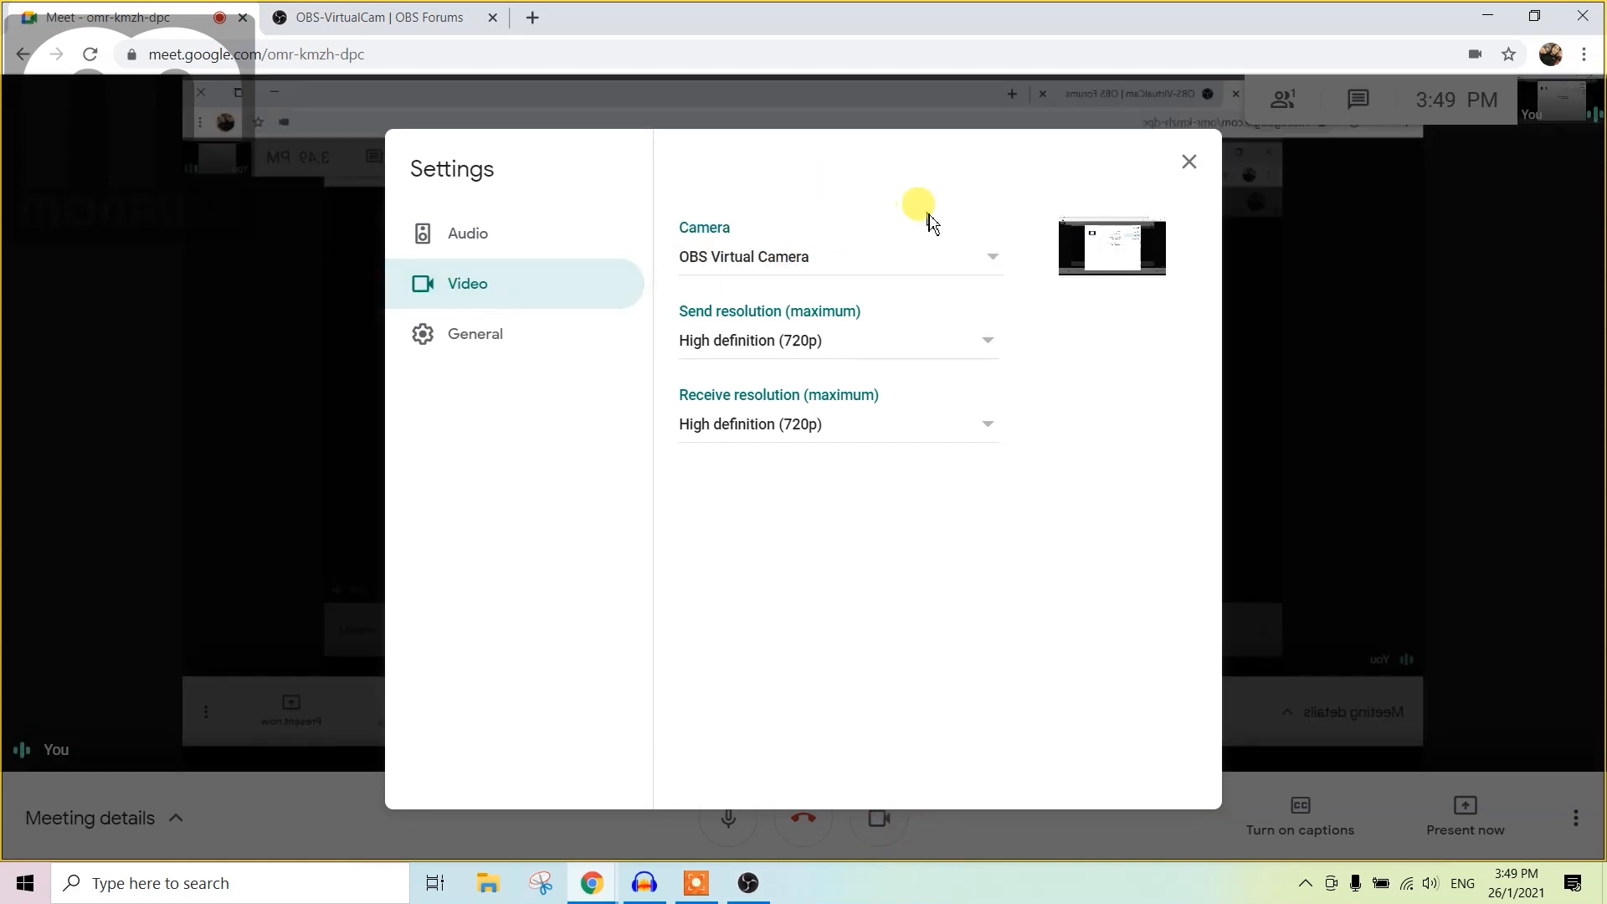
pyautogui.click(1186, 191)
# Switch to OBS, make Presentation the active scene, and return to Google Meet to view its output.
pyautogui.hotkey('alt', 'Tab')
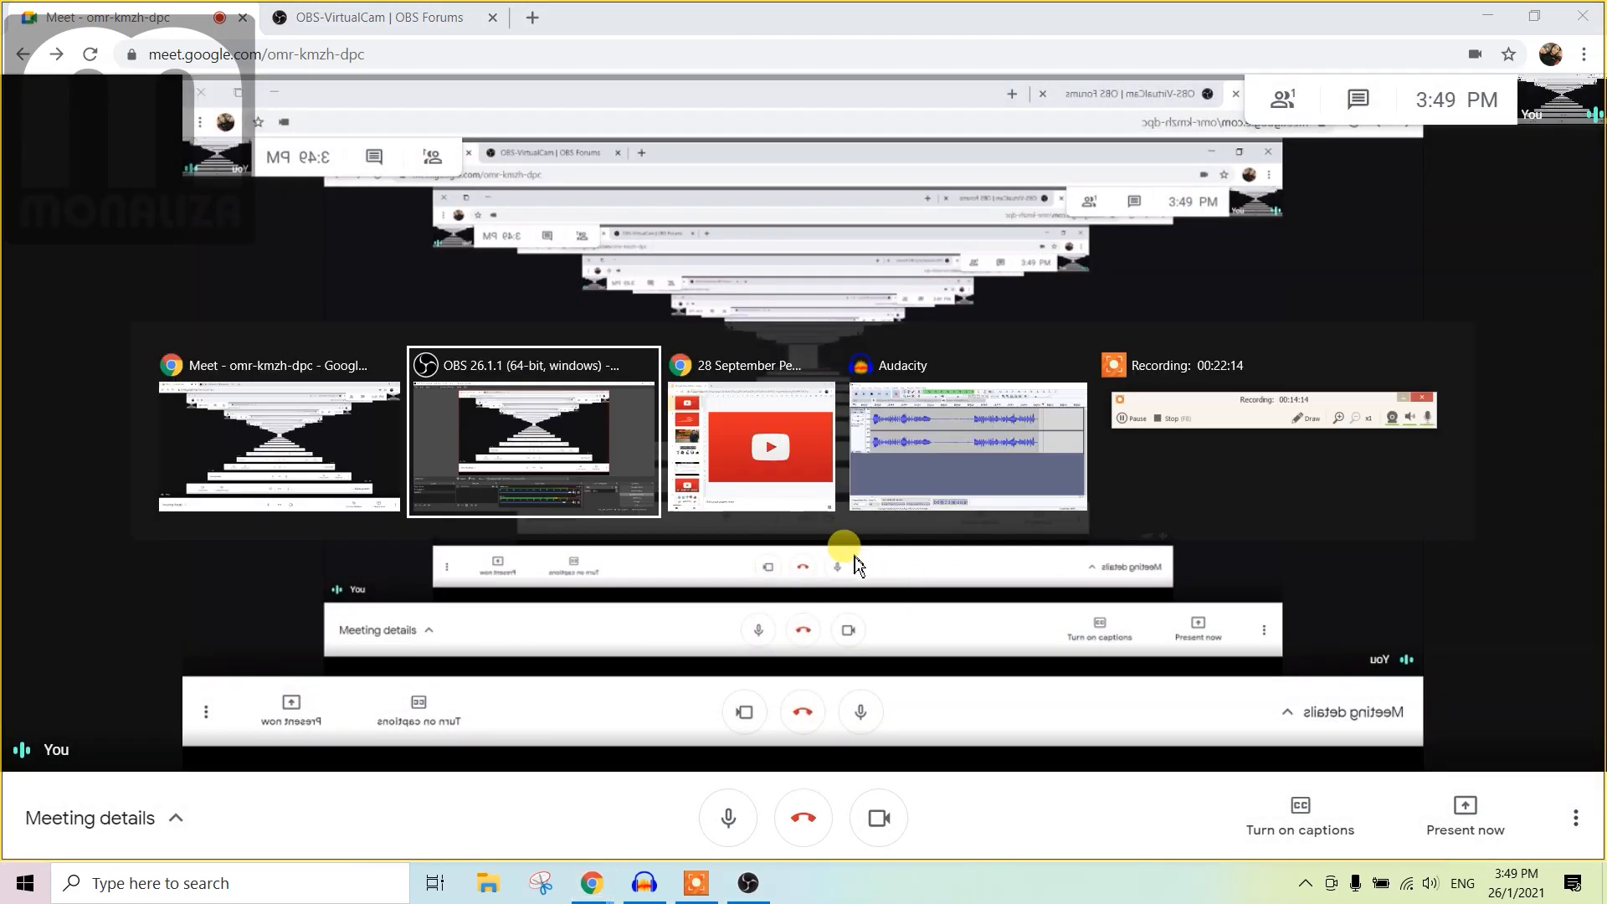
pyautogui.click(159, 714)
pyautogui.hotkey('alt', 'Tab')
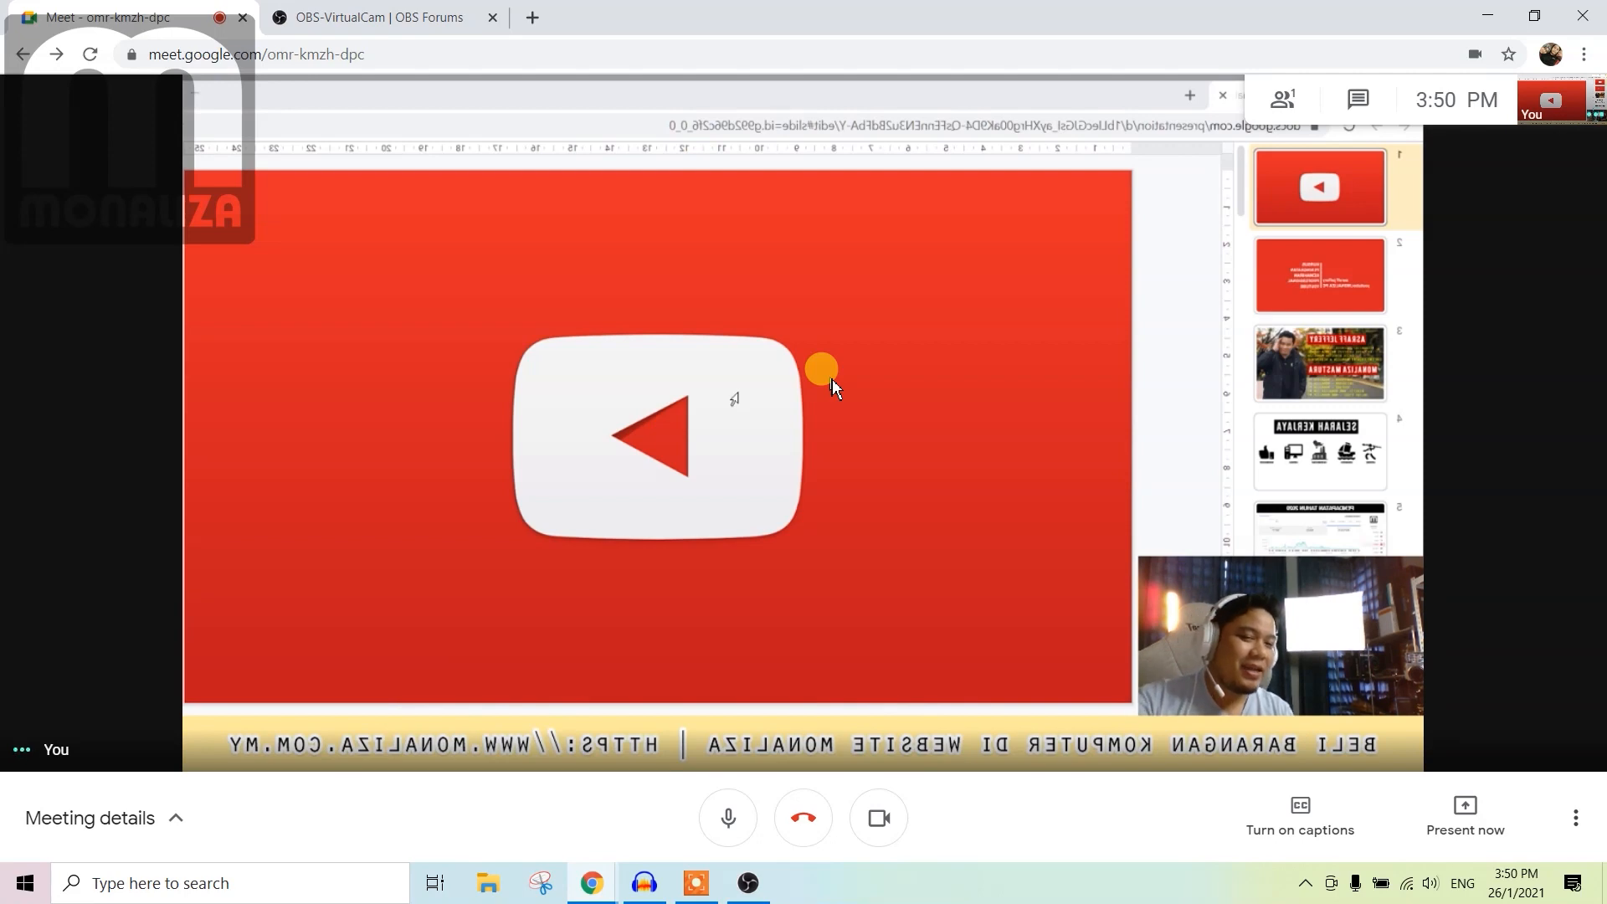
# Return to OBS and start recording the Presentation scene.
pyautogui.hotkey('alt', 'Tab')
pyautogui.hotkey('alt', 'Tab')
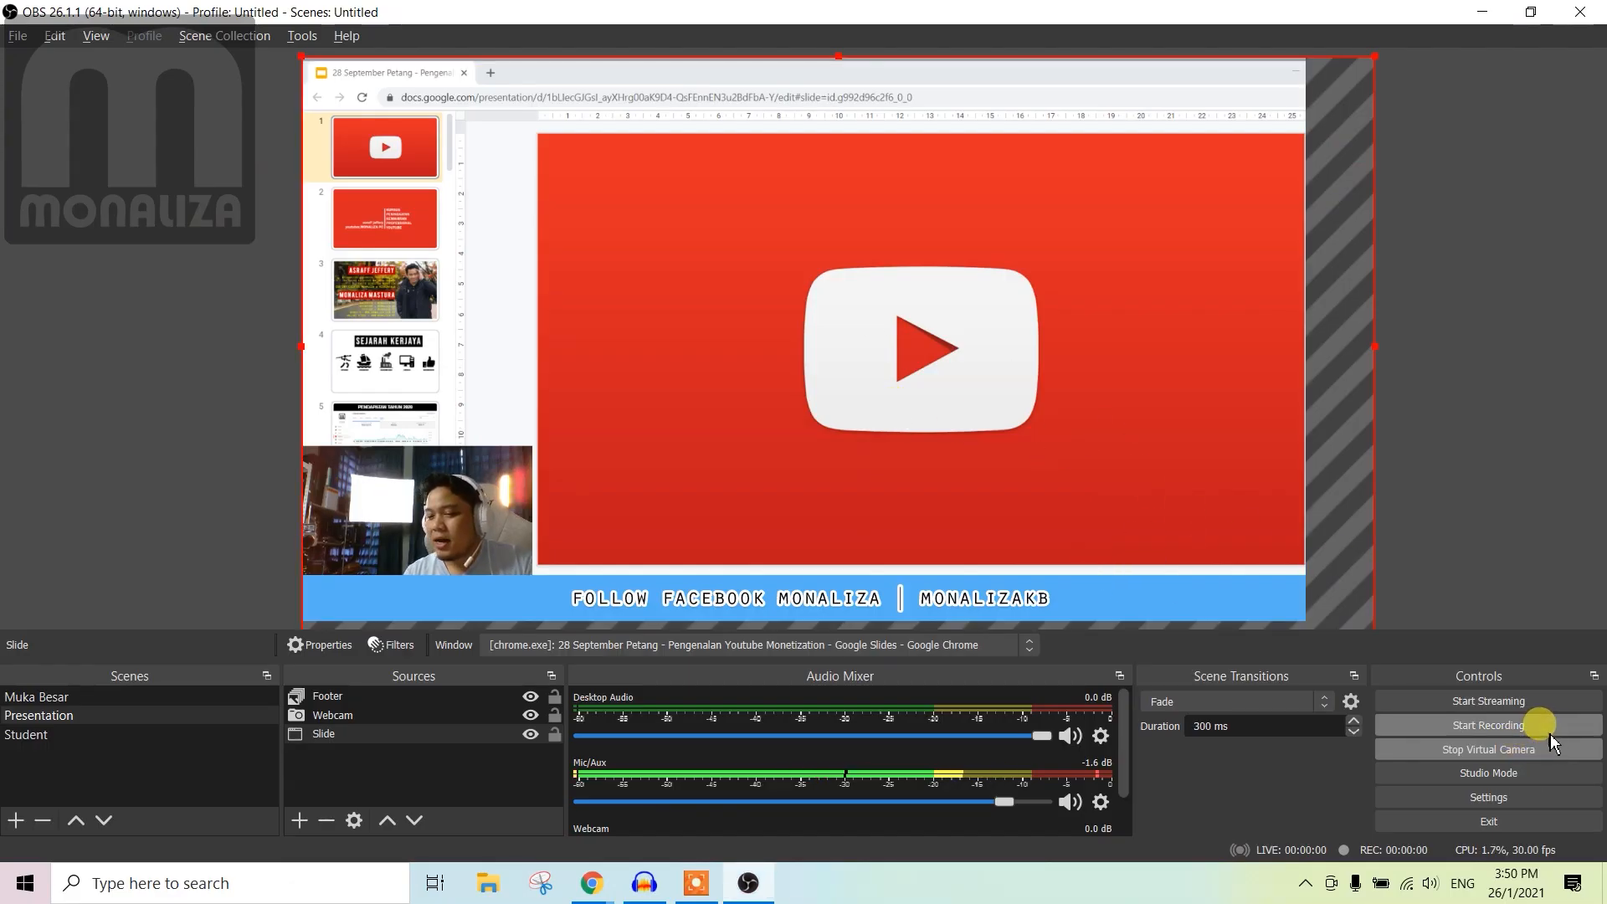
pyautogui.click(1542, 729)
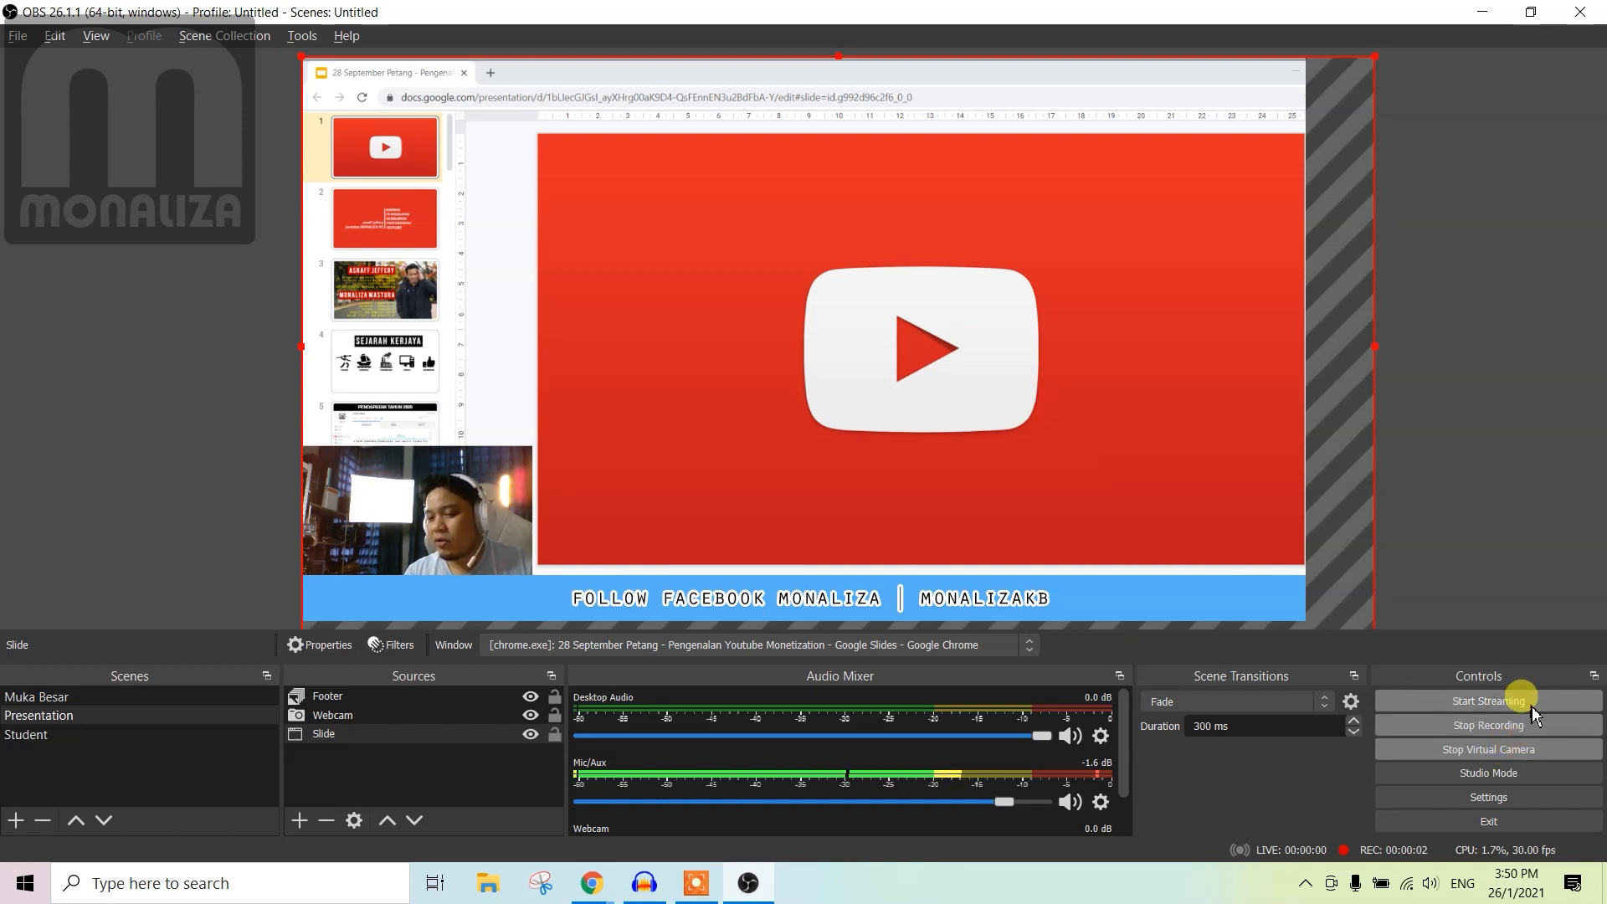
# Stop the recording and open the Videos folder under This PC in File Explorer.
pyautogui.click(1538, 732)
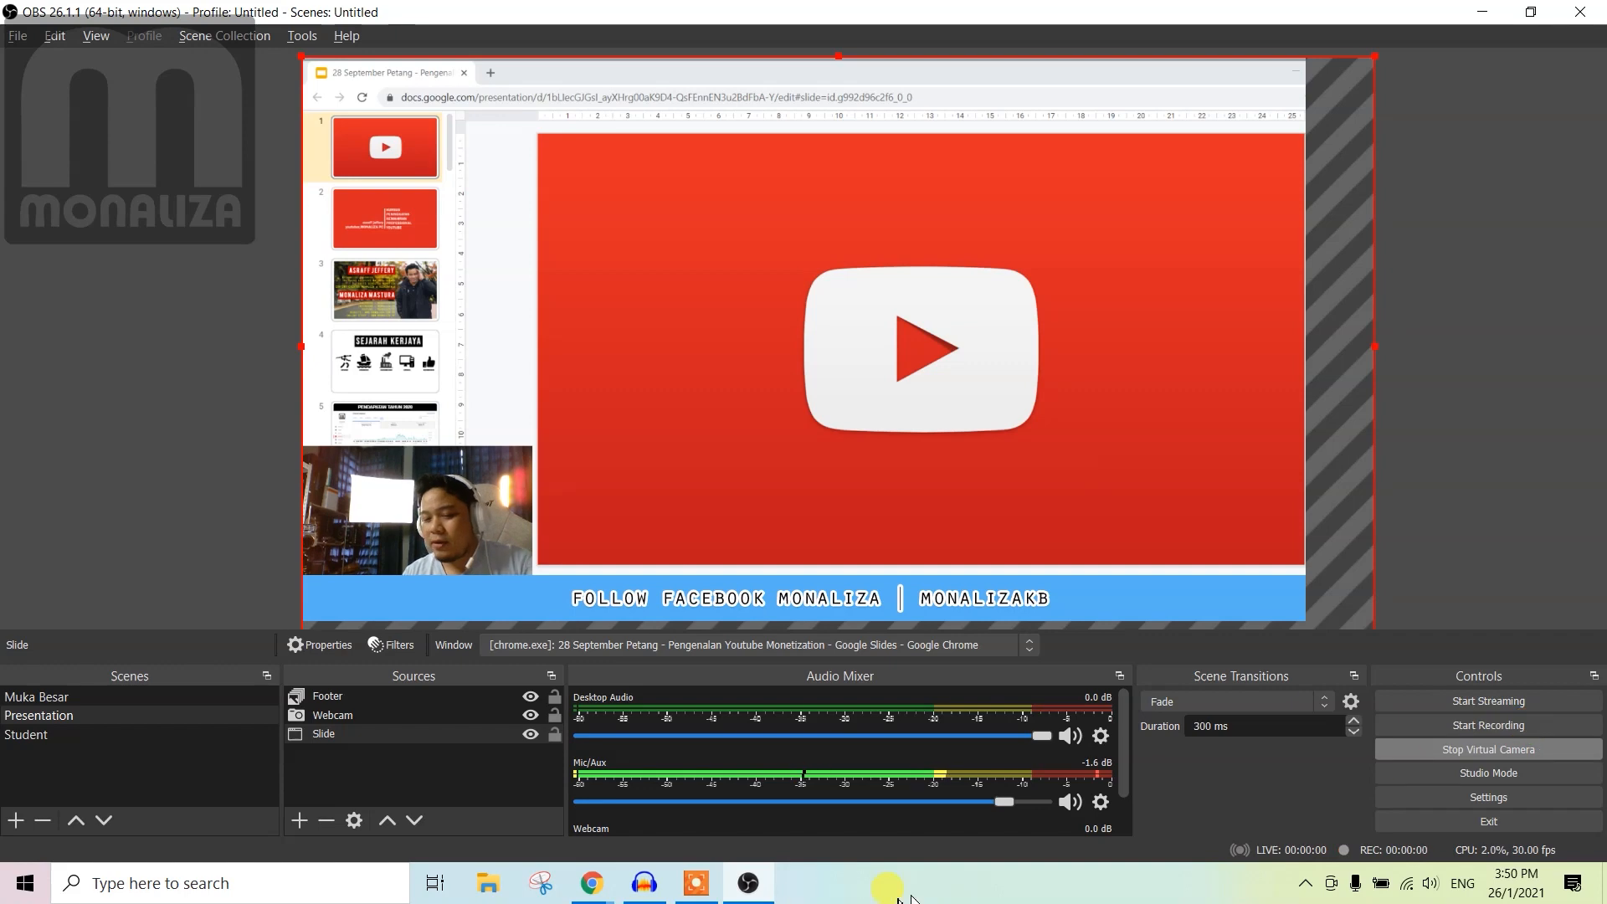
pyautogui.click(488, 884)
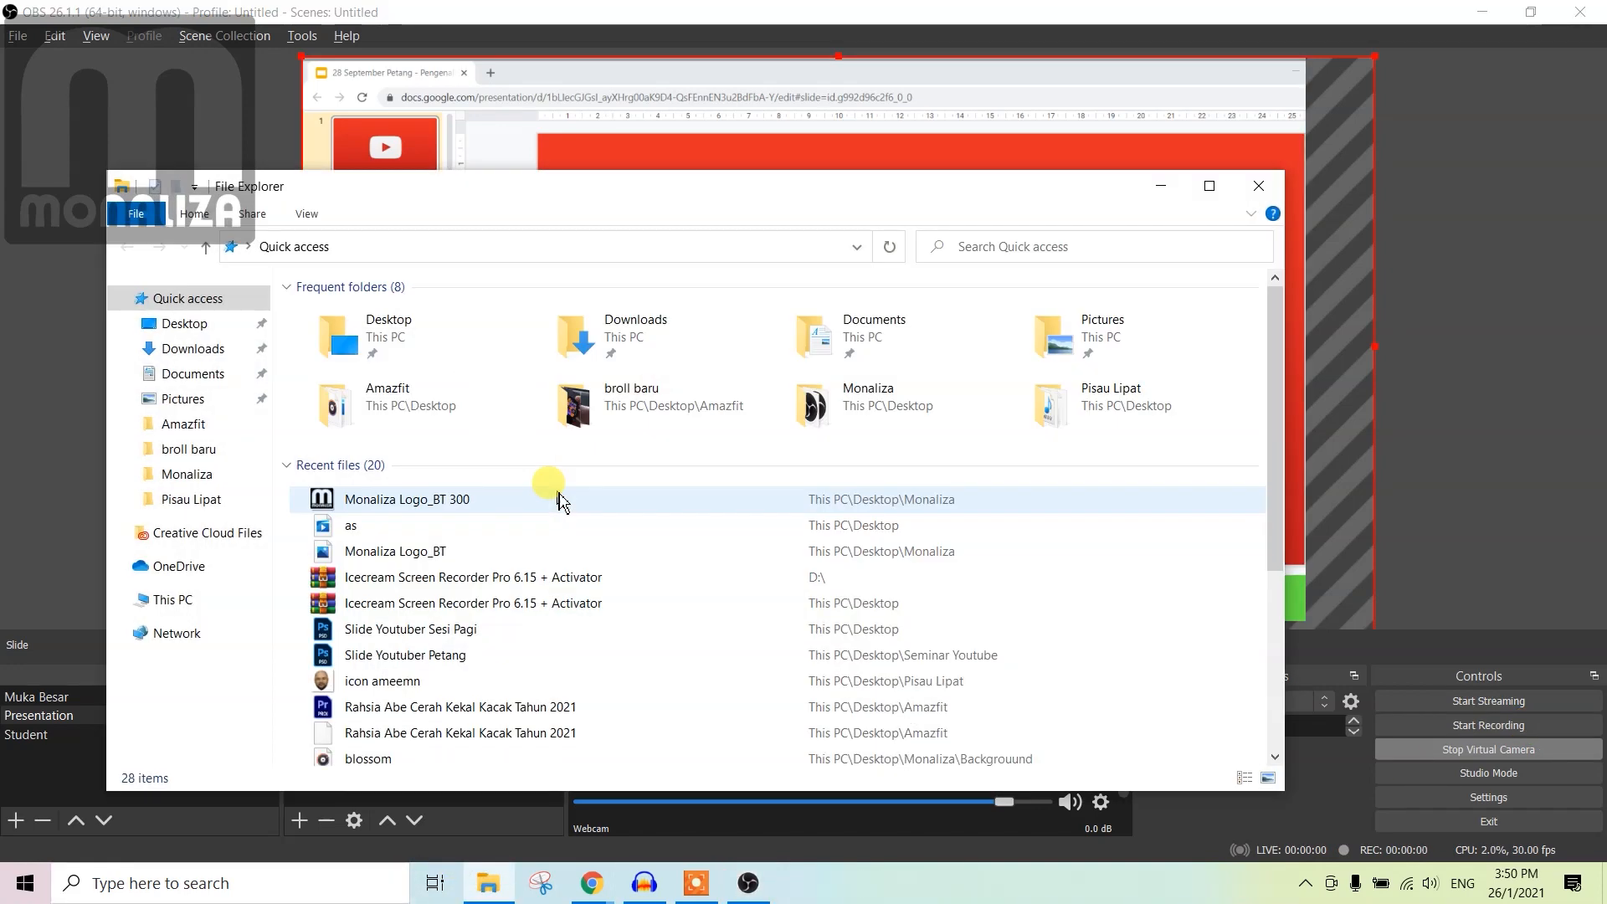
pyautogui.click(175, 600)
pyautogui.doubleClick(389, 474)
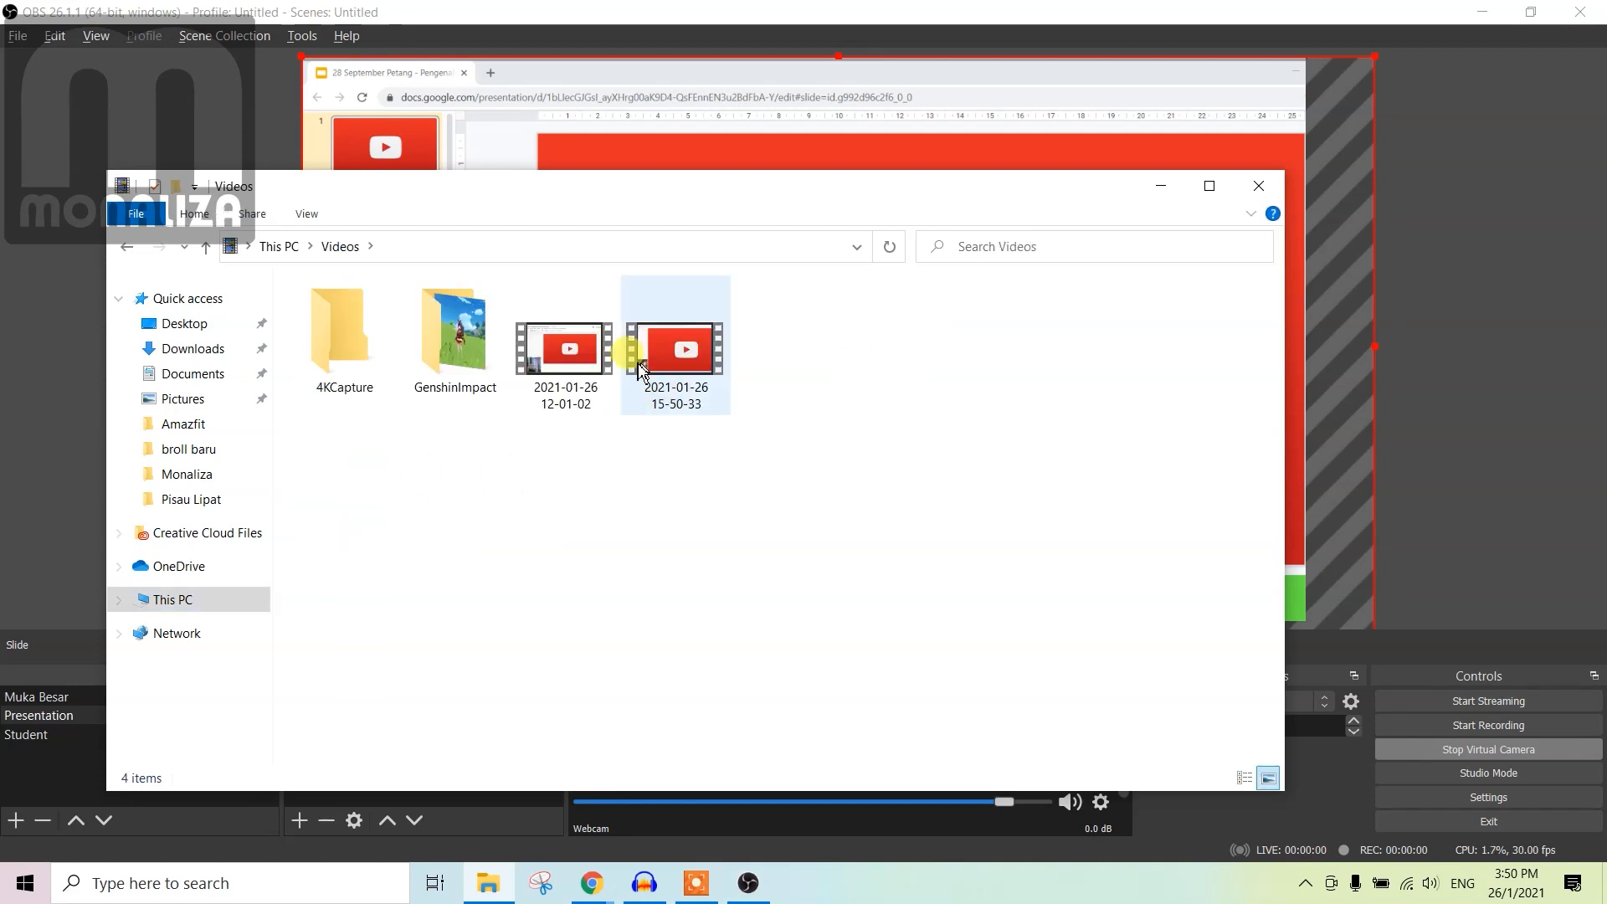
pyautogui.click(574, 374)
pyautogui.doubleClick(574, 374)
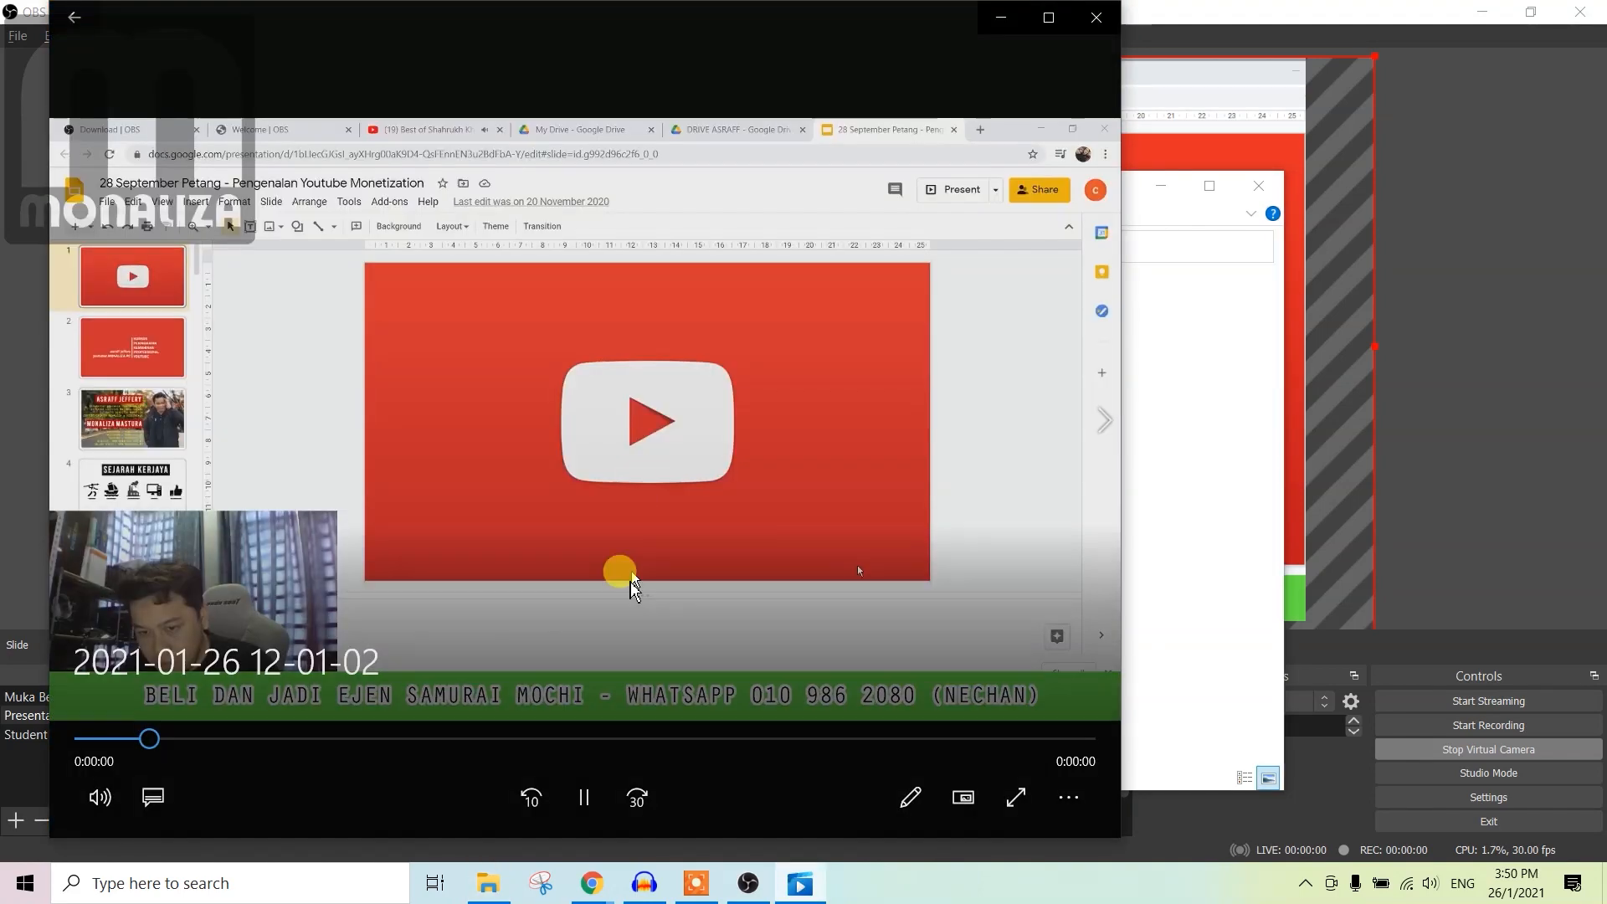
pyautogui.click(1111, 23)
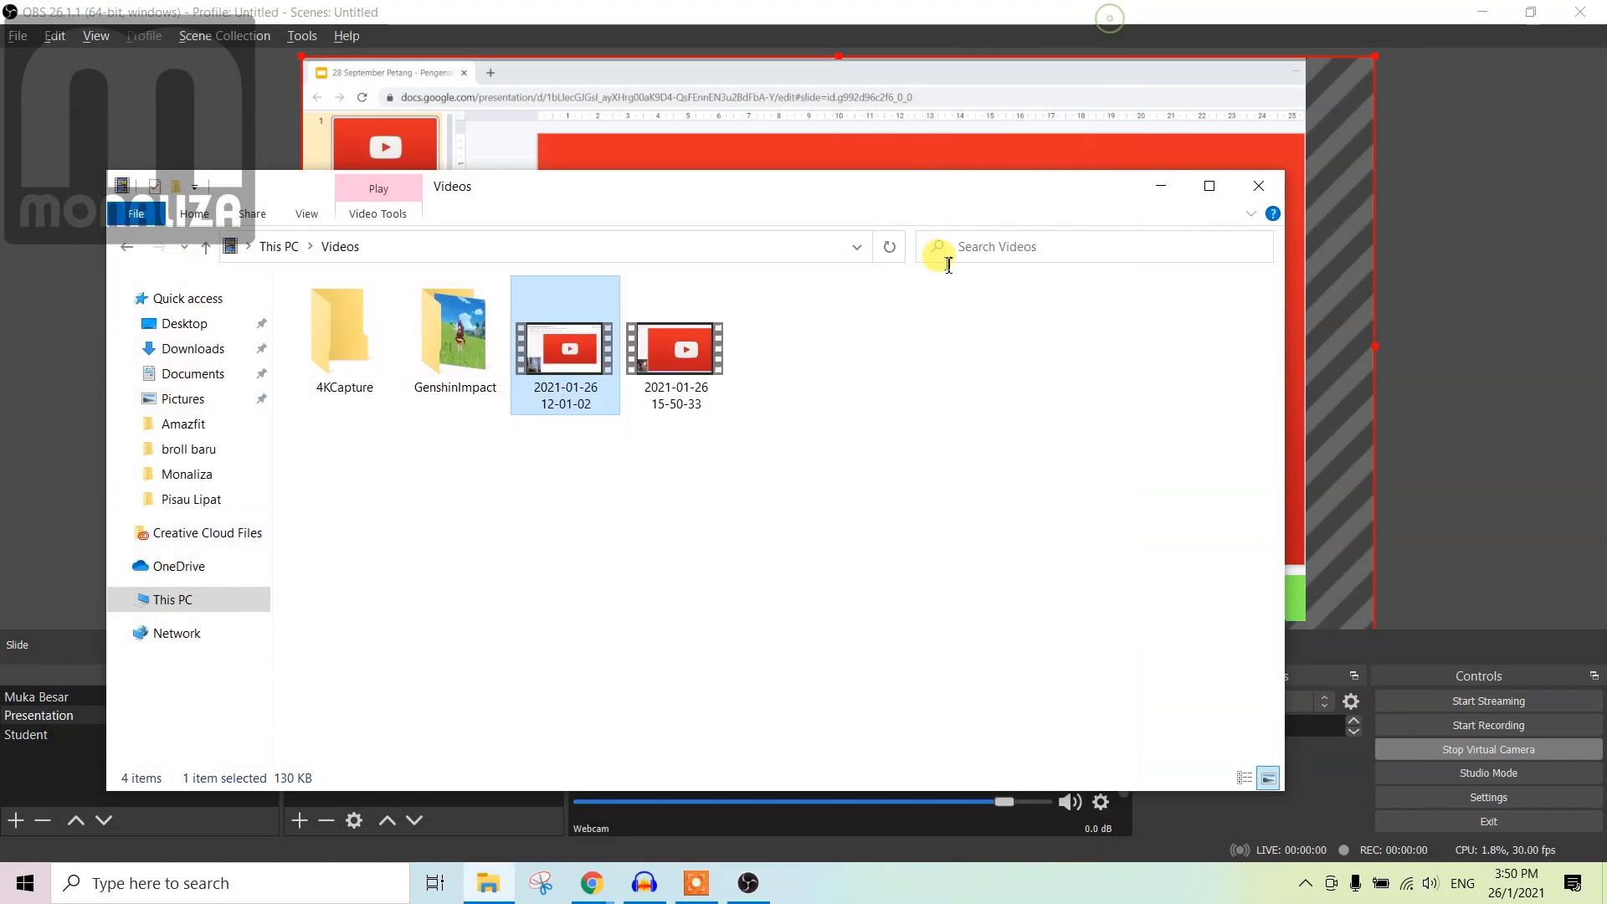
pyautogui.click(1263, 186)
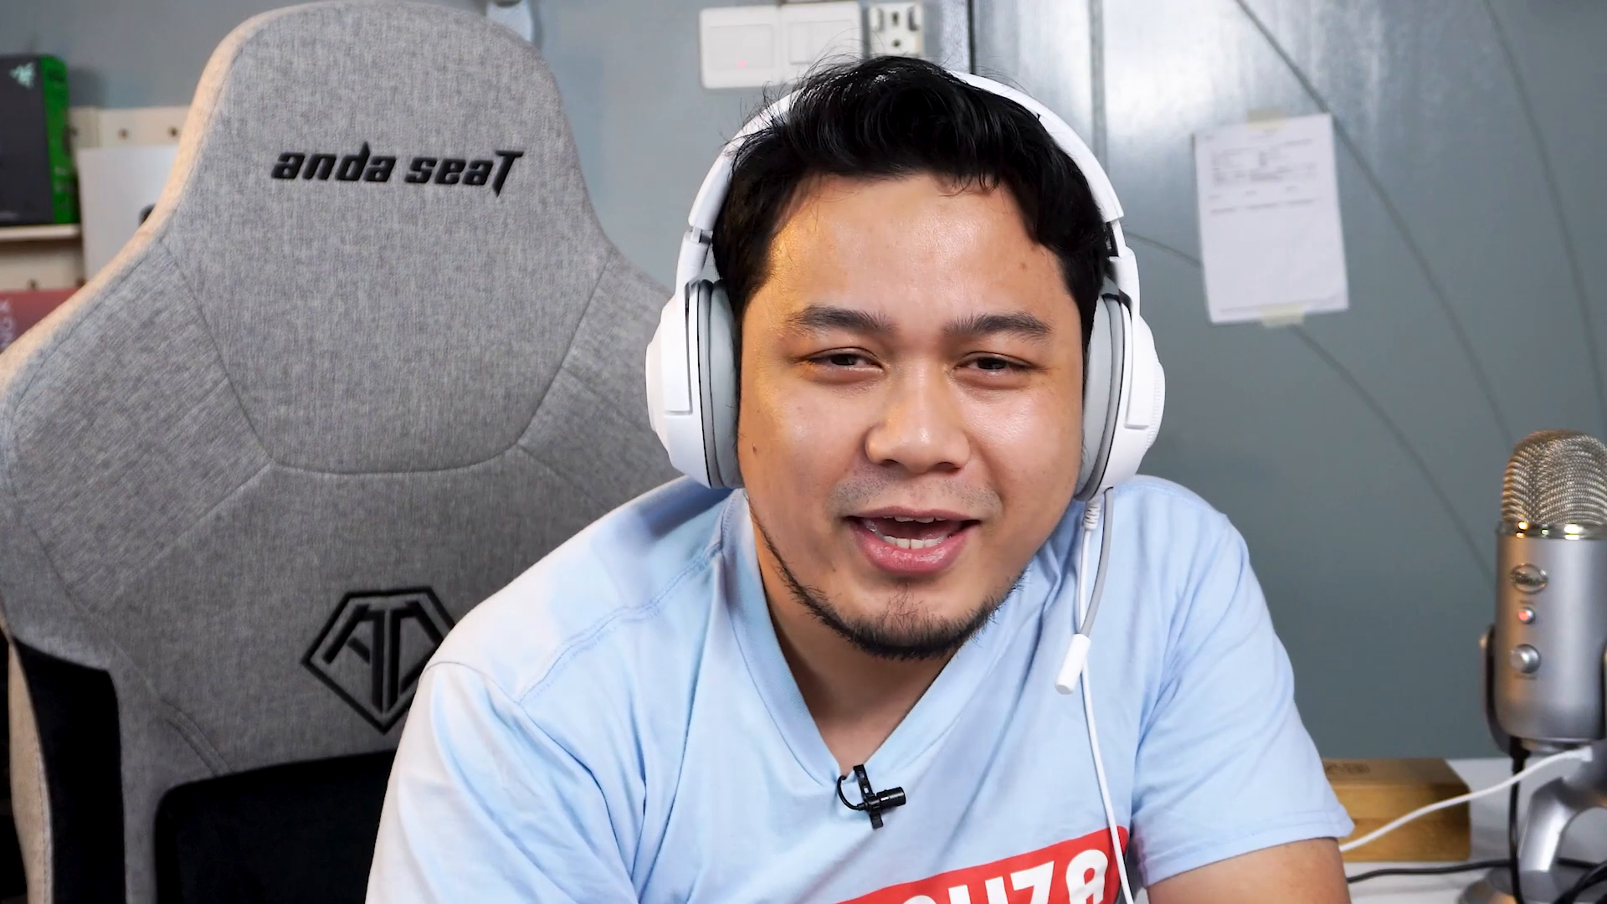